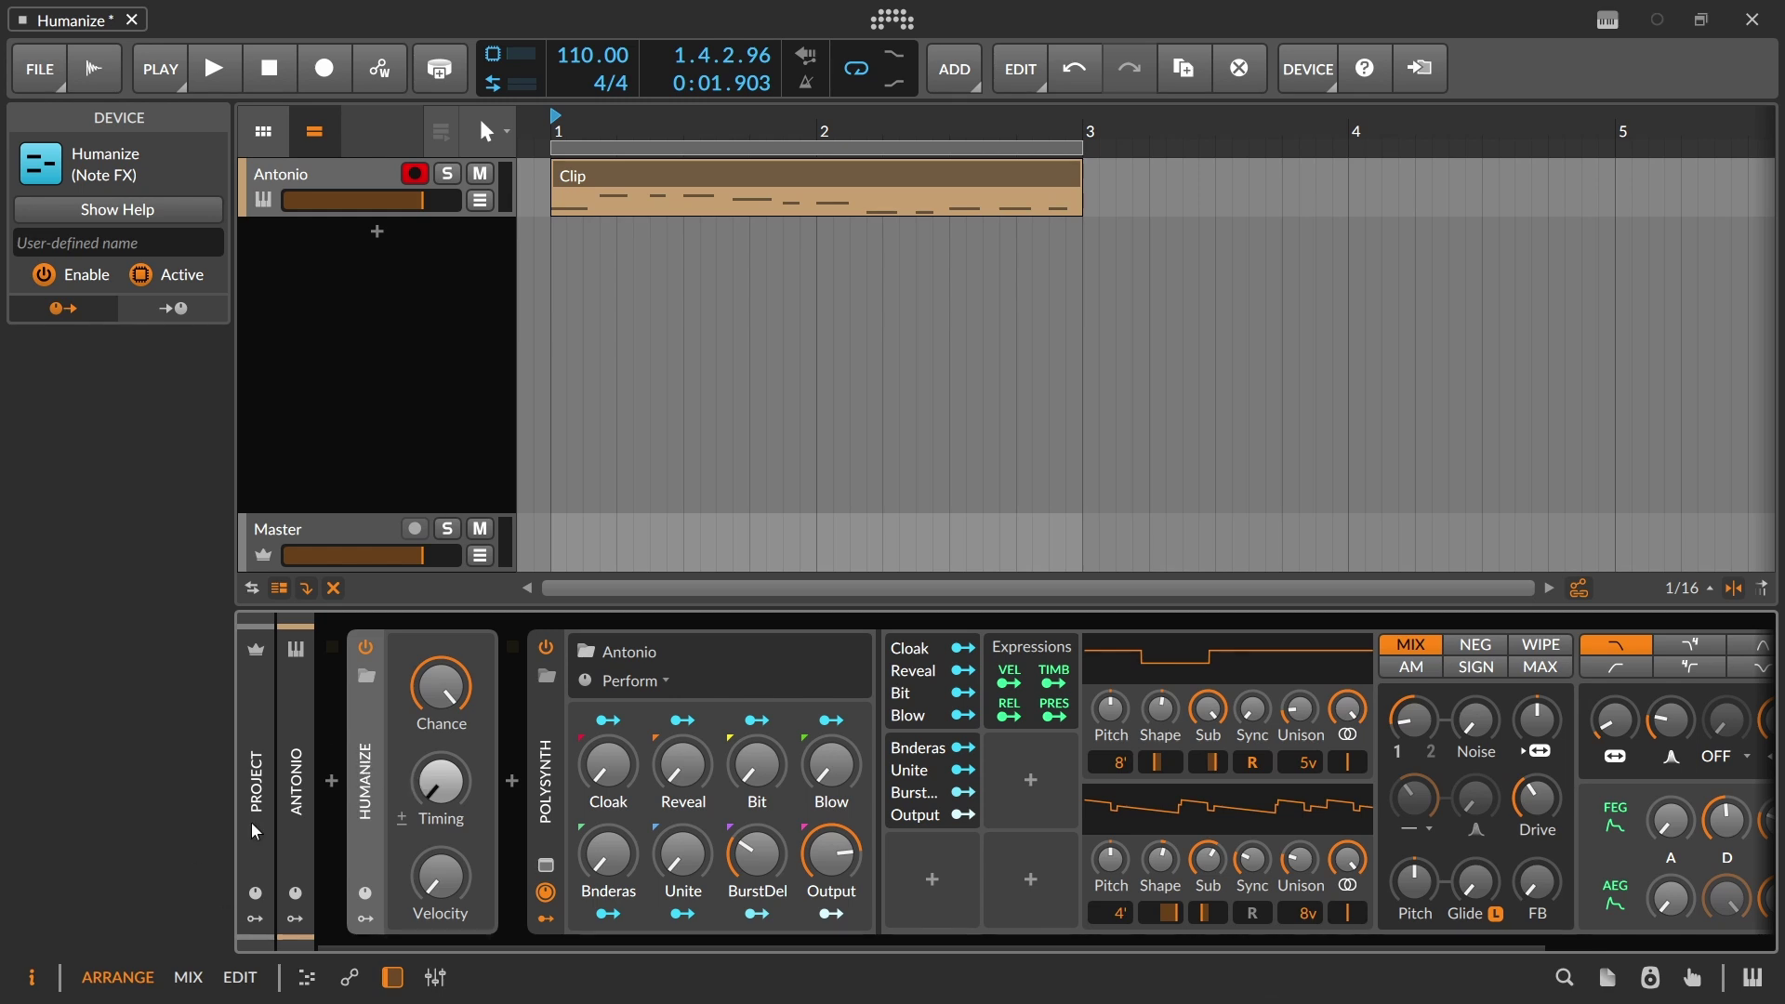
Look over Humanize's Timing options and the clip's notes, then return to the device chain
right_click(419, 755)
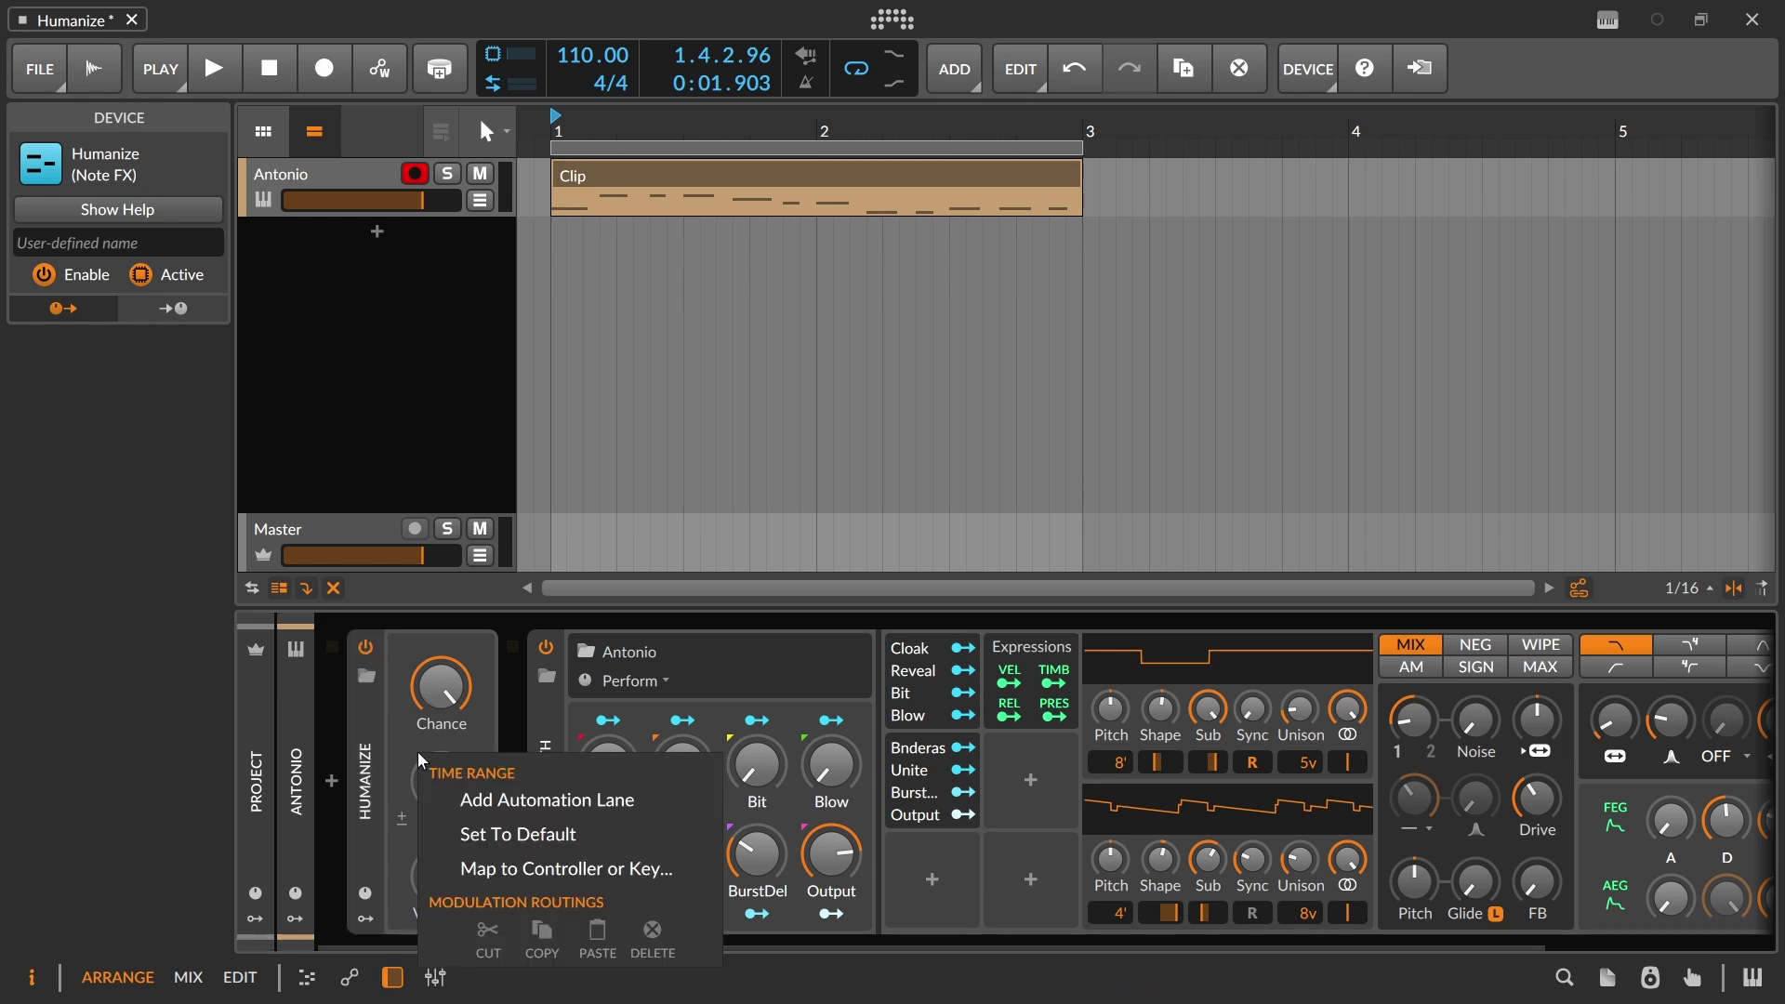
left_click(372, 751)
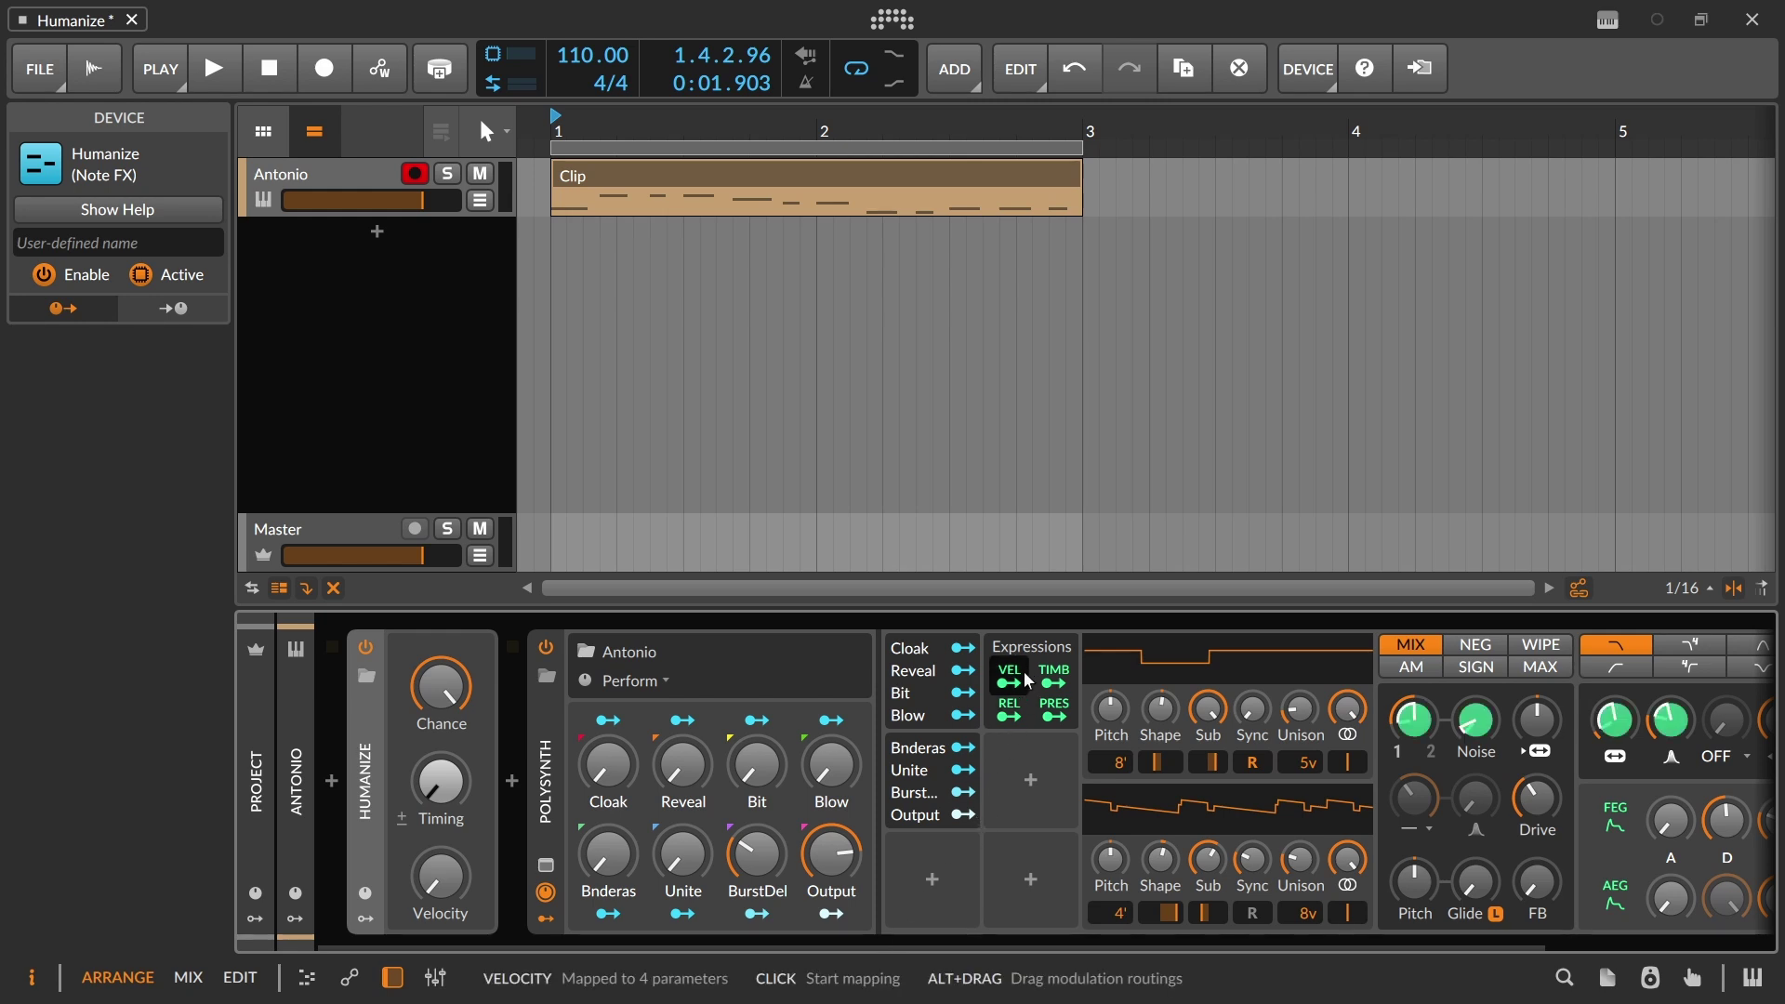
left_click_drag(902, 946, 1139, 941)
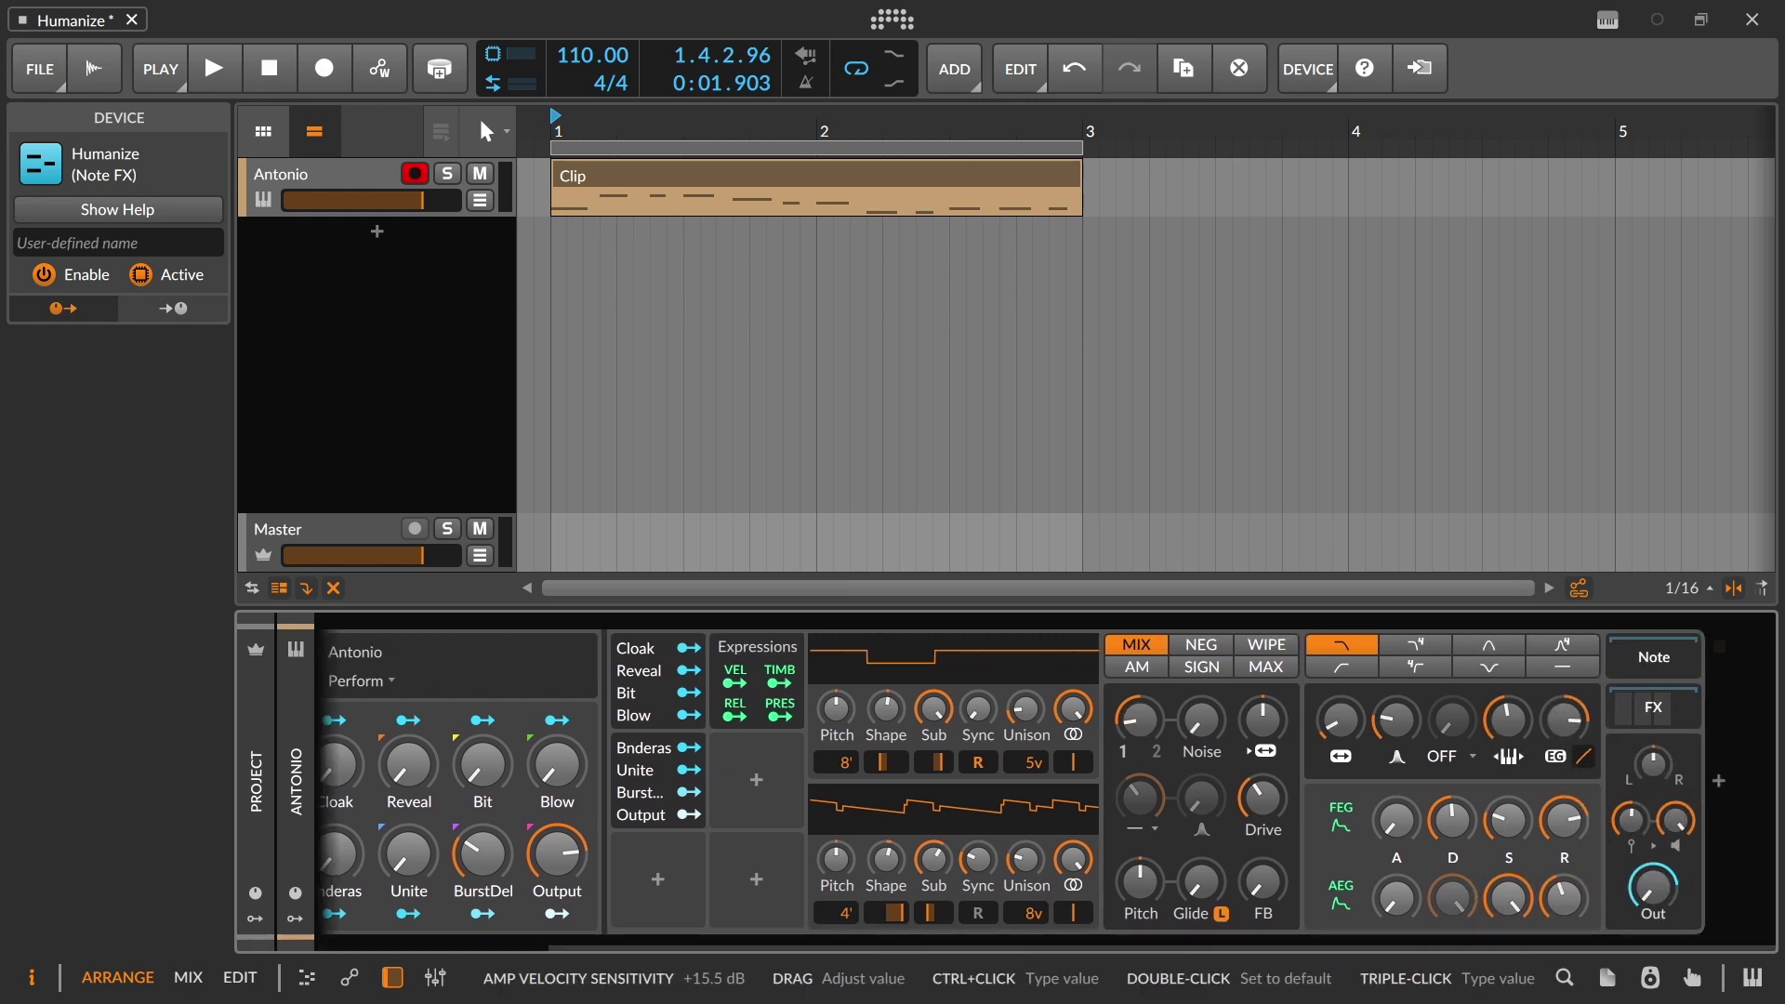
left_click_drag(1460, 946, 1200, 943)
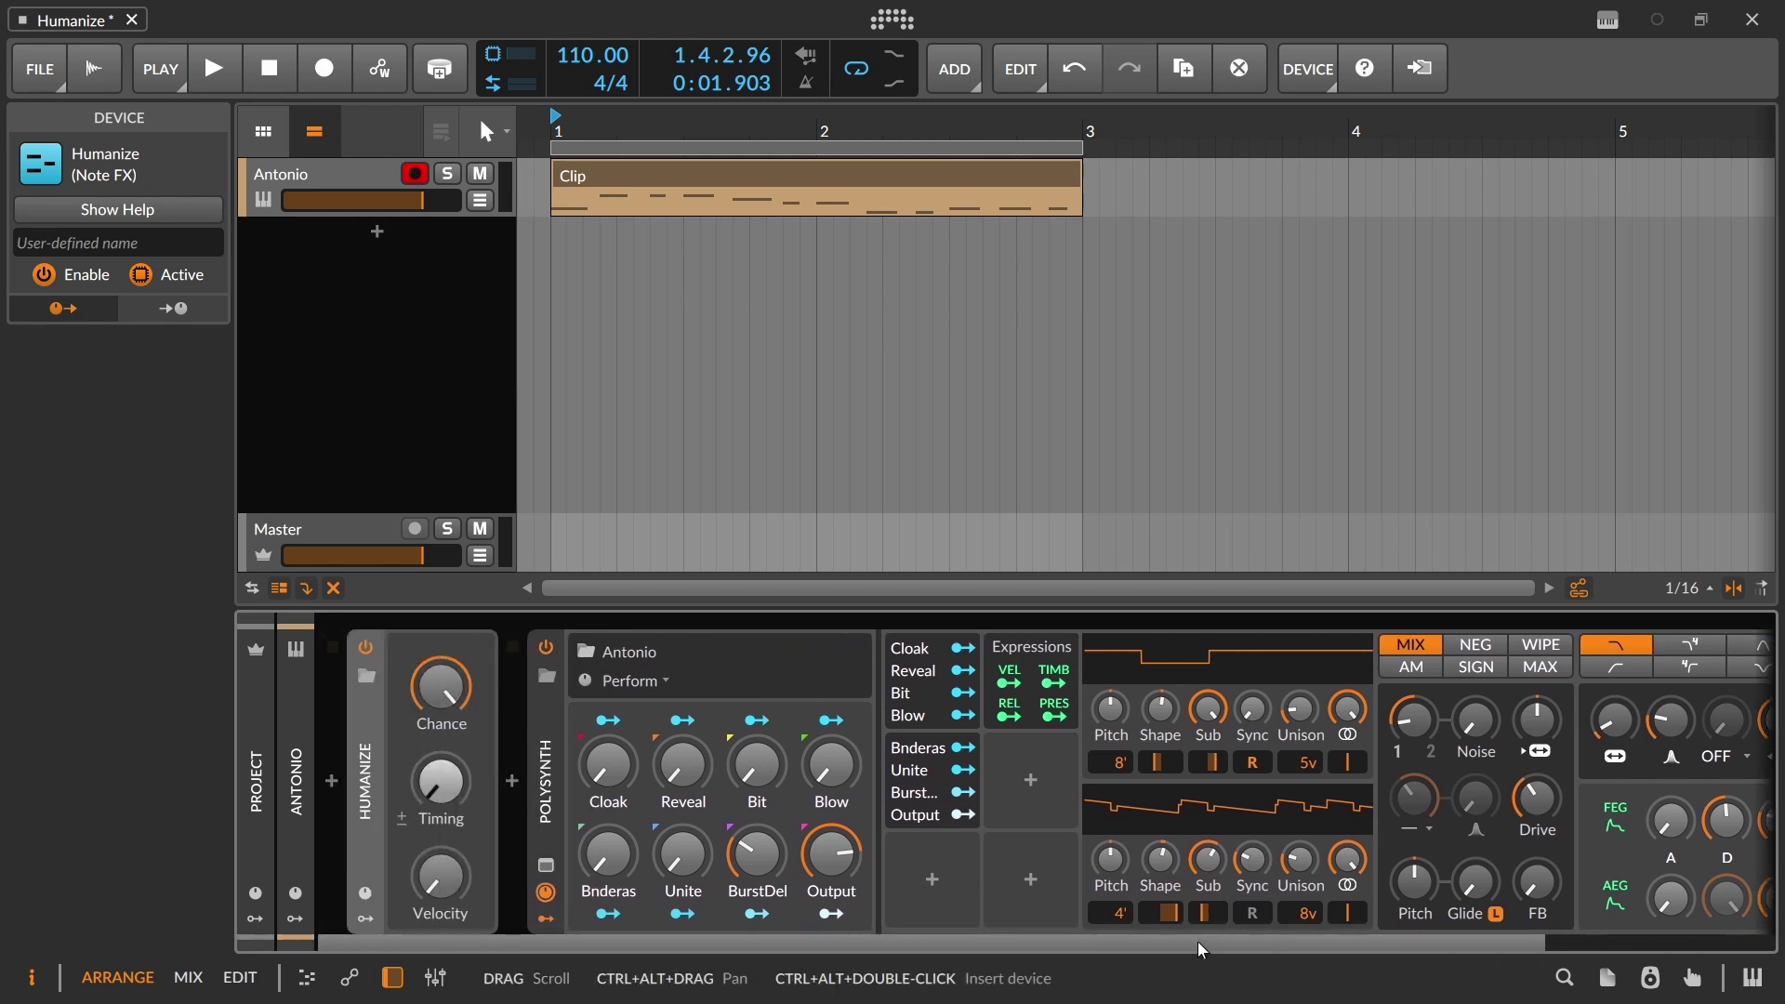
double_click(753, 177)
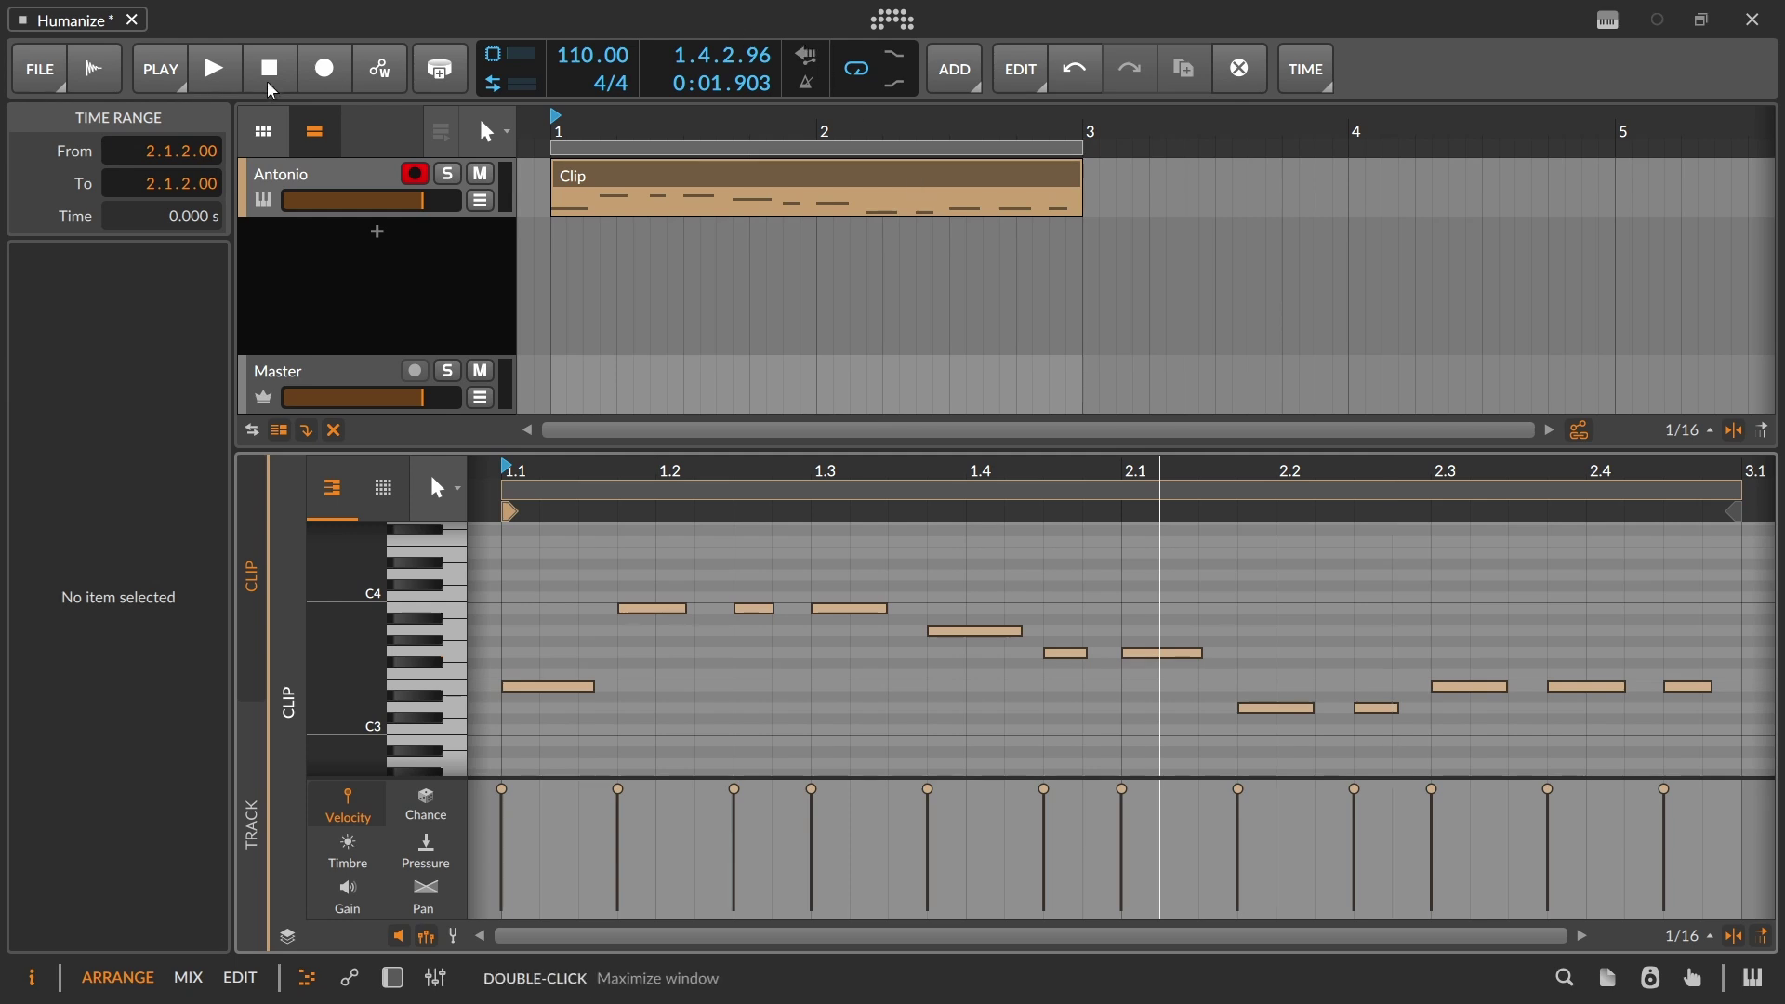
key("d")
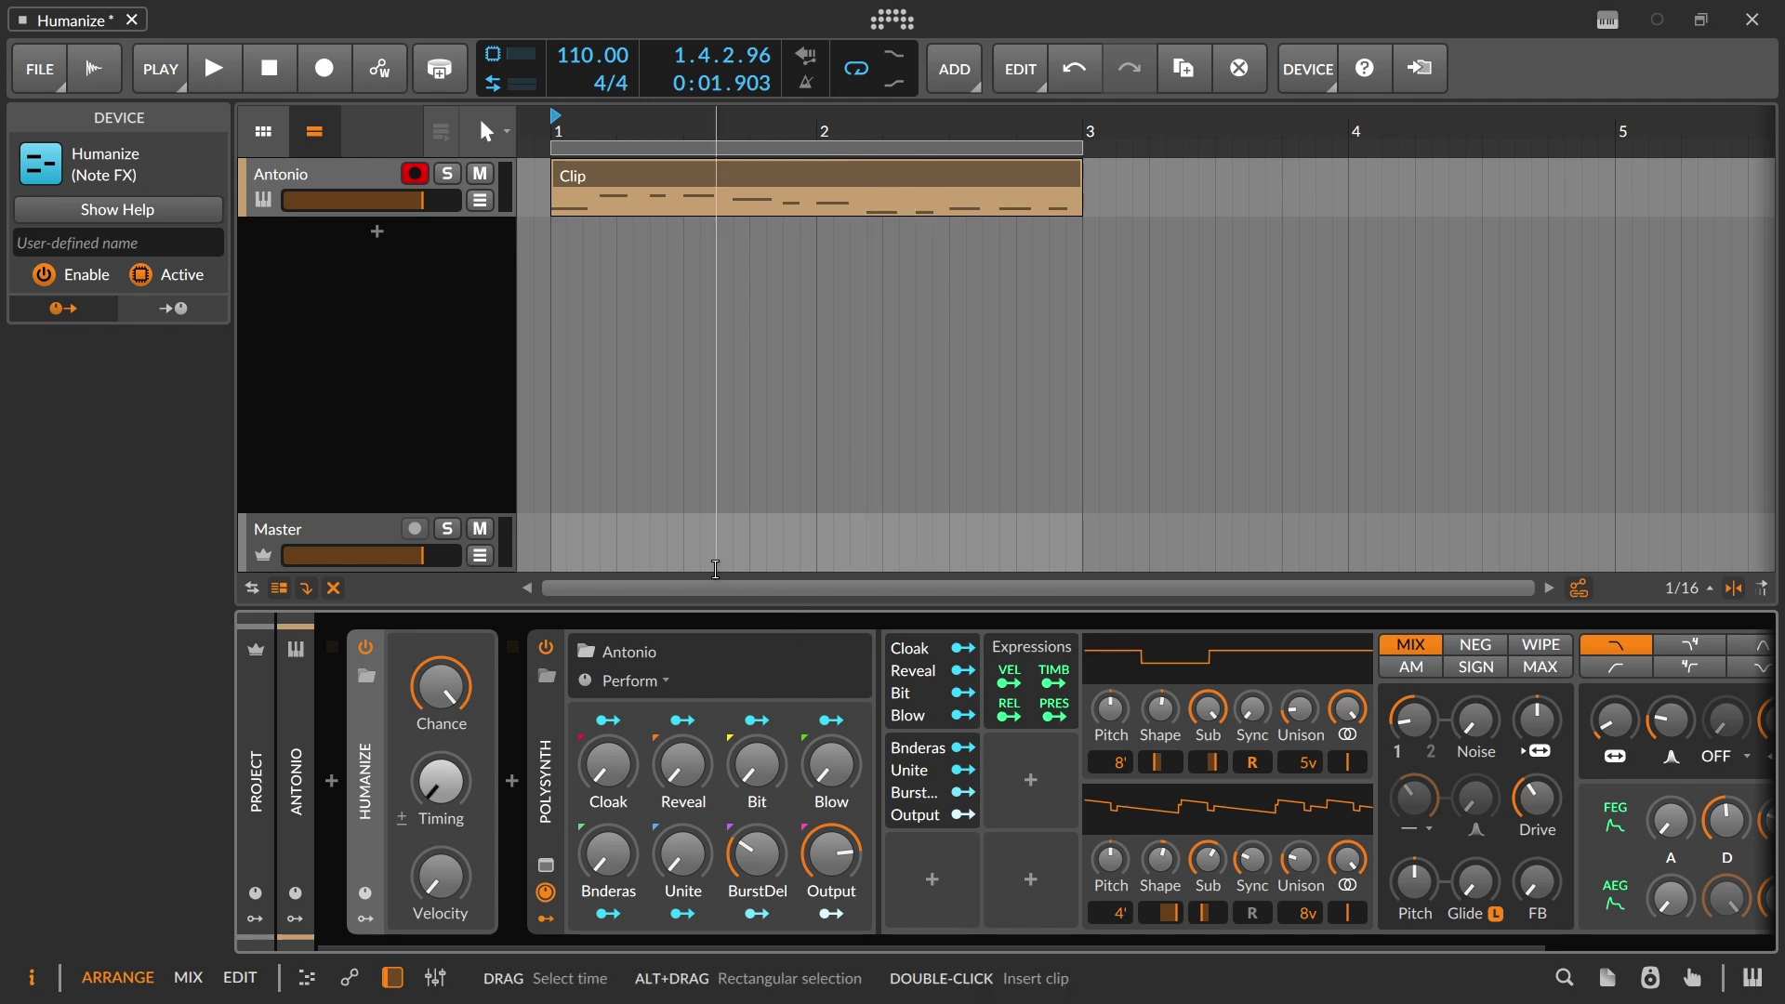
Map note velocity onto Polysynth's Unite knob, auditioning the clip before and after
key("space")
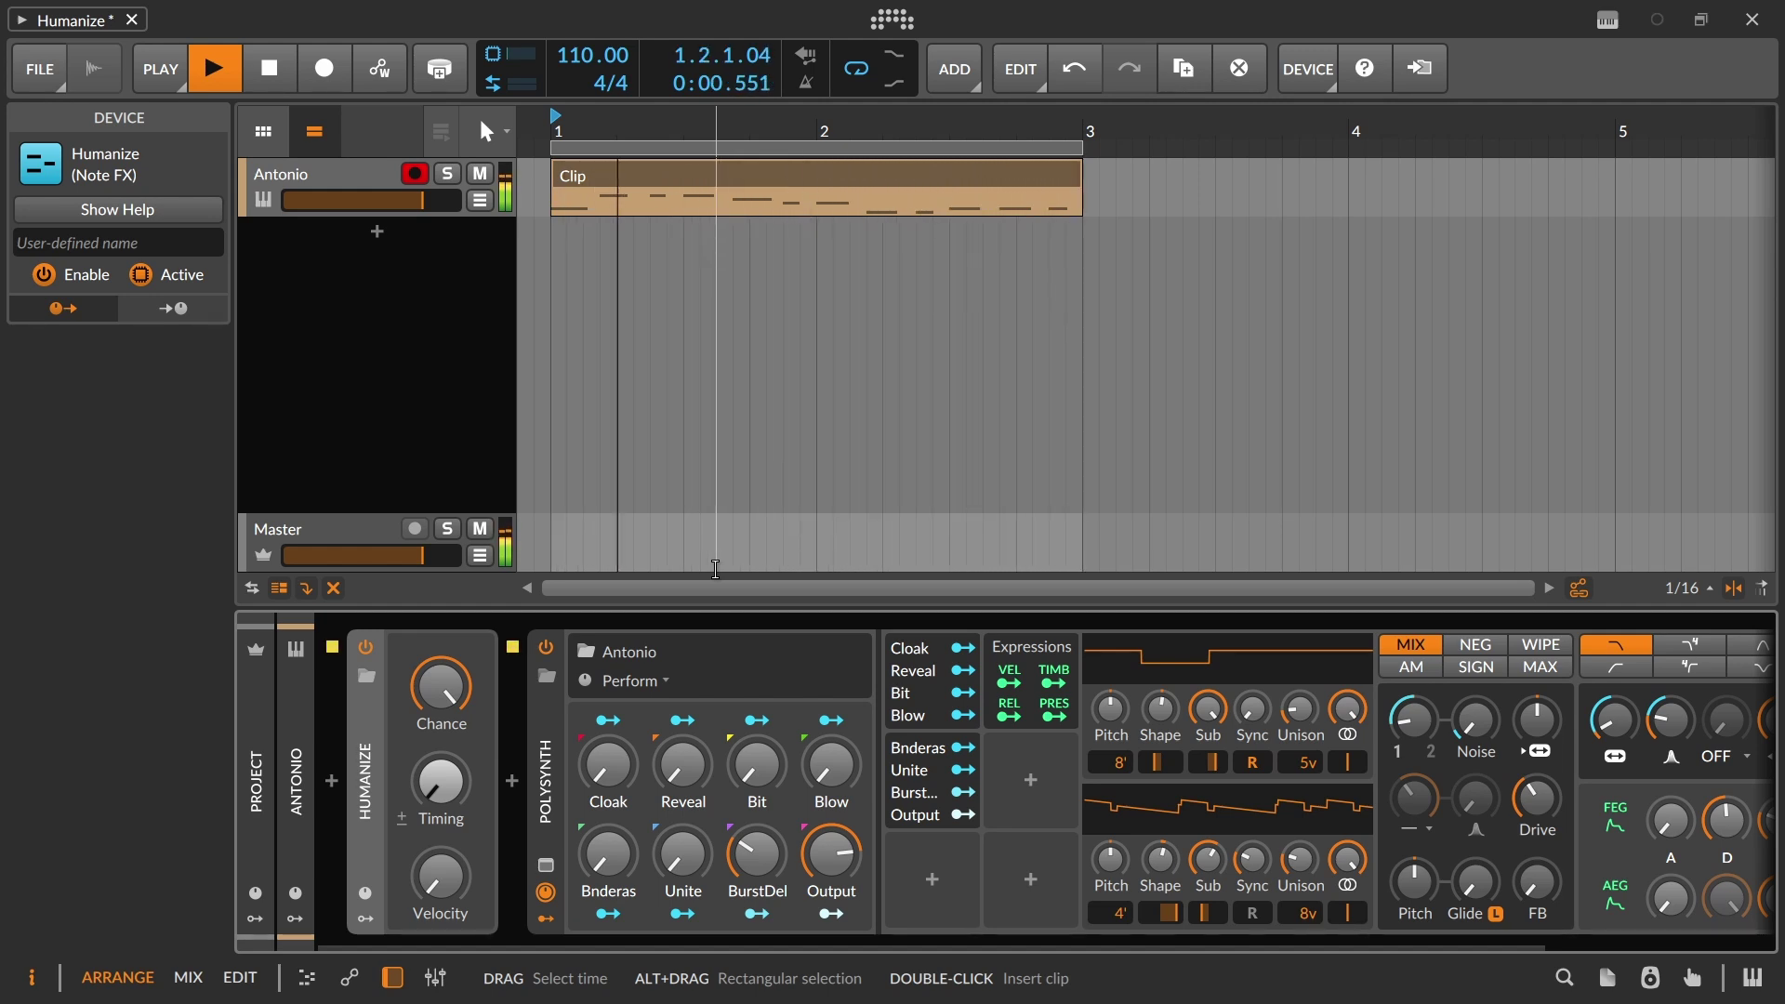
key("space")
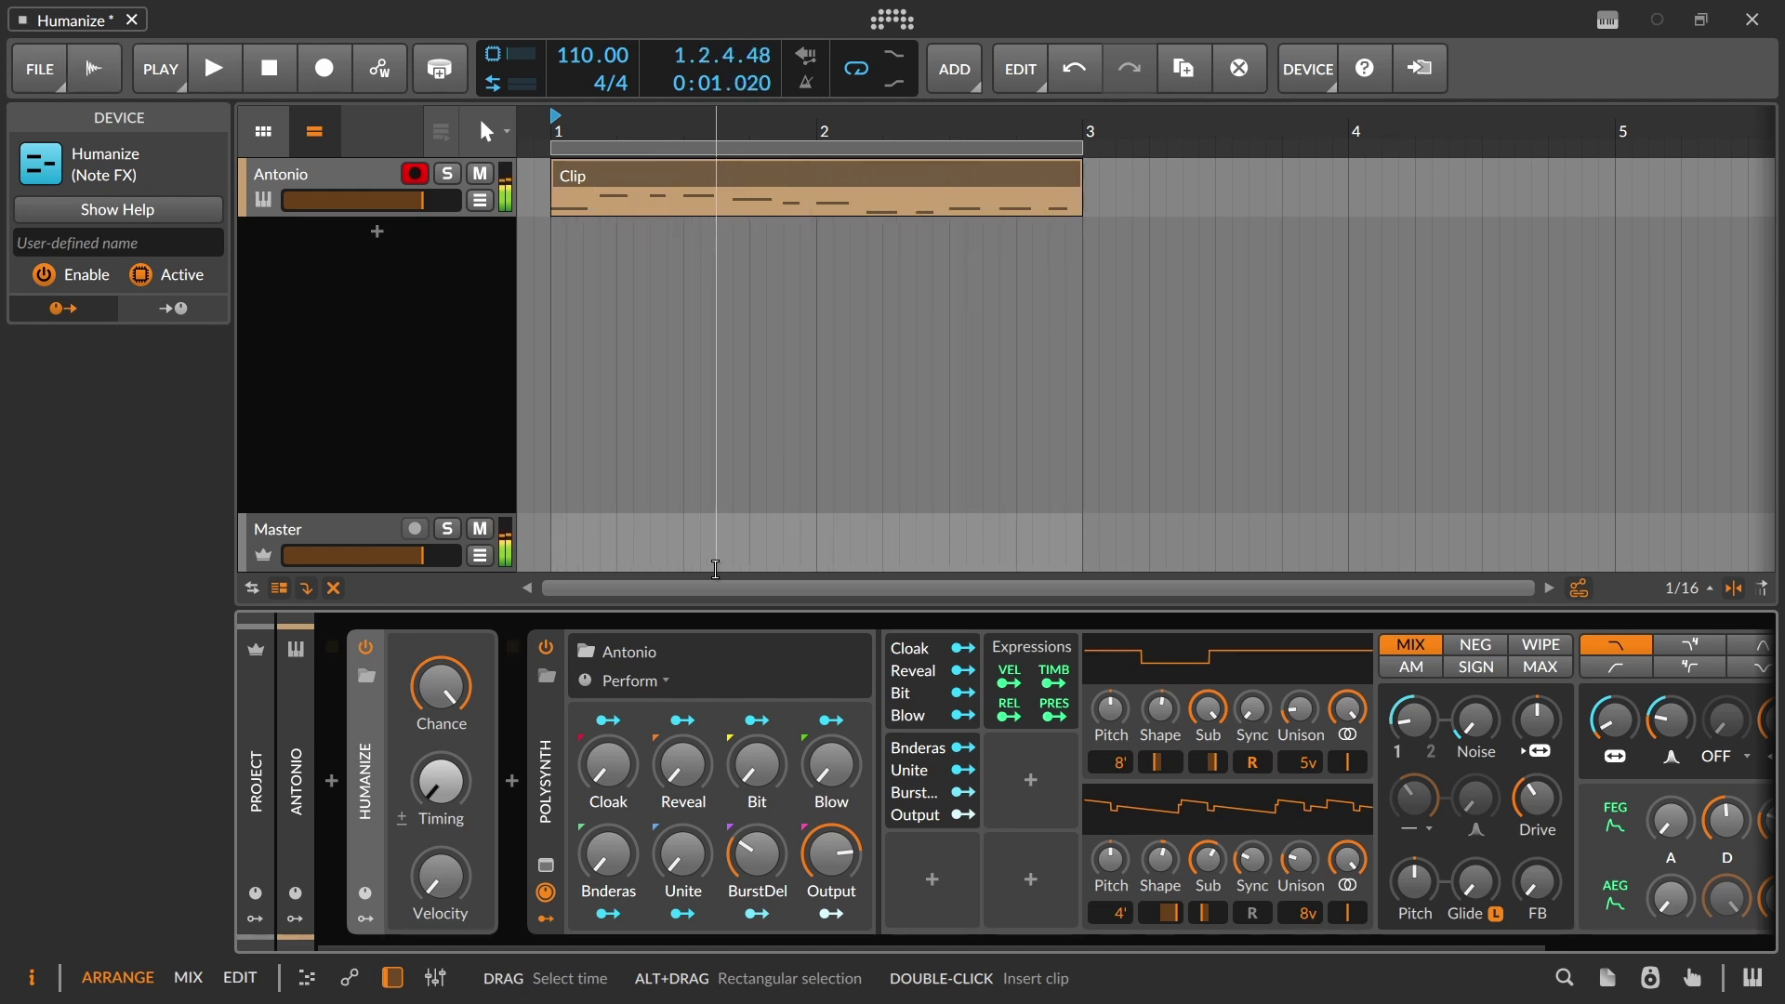
left_click(1010, 683)
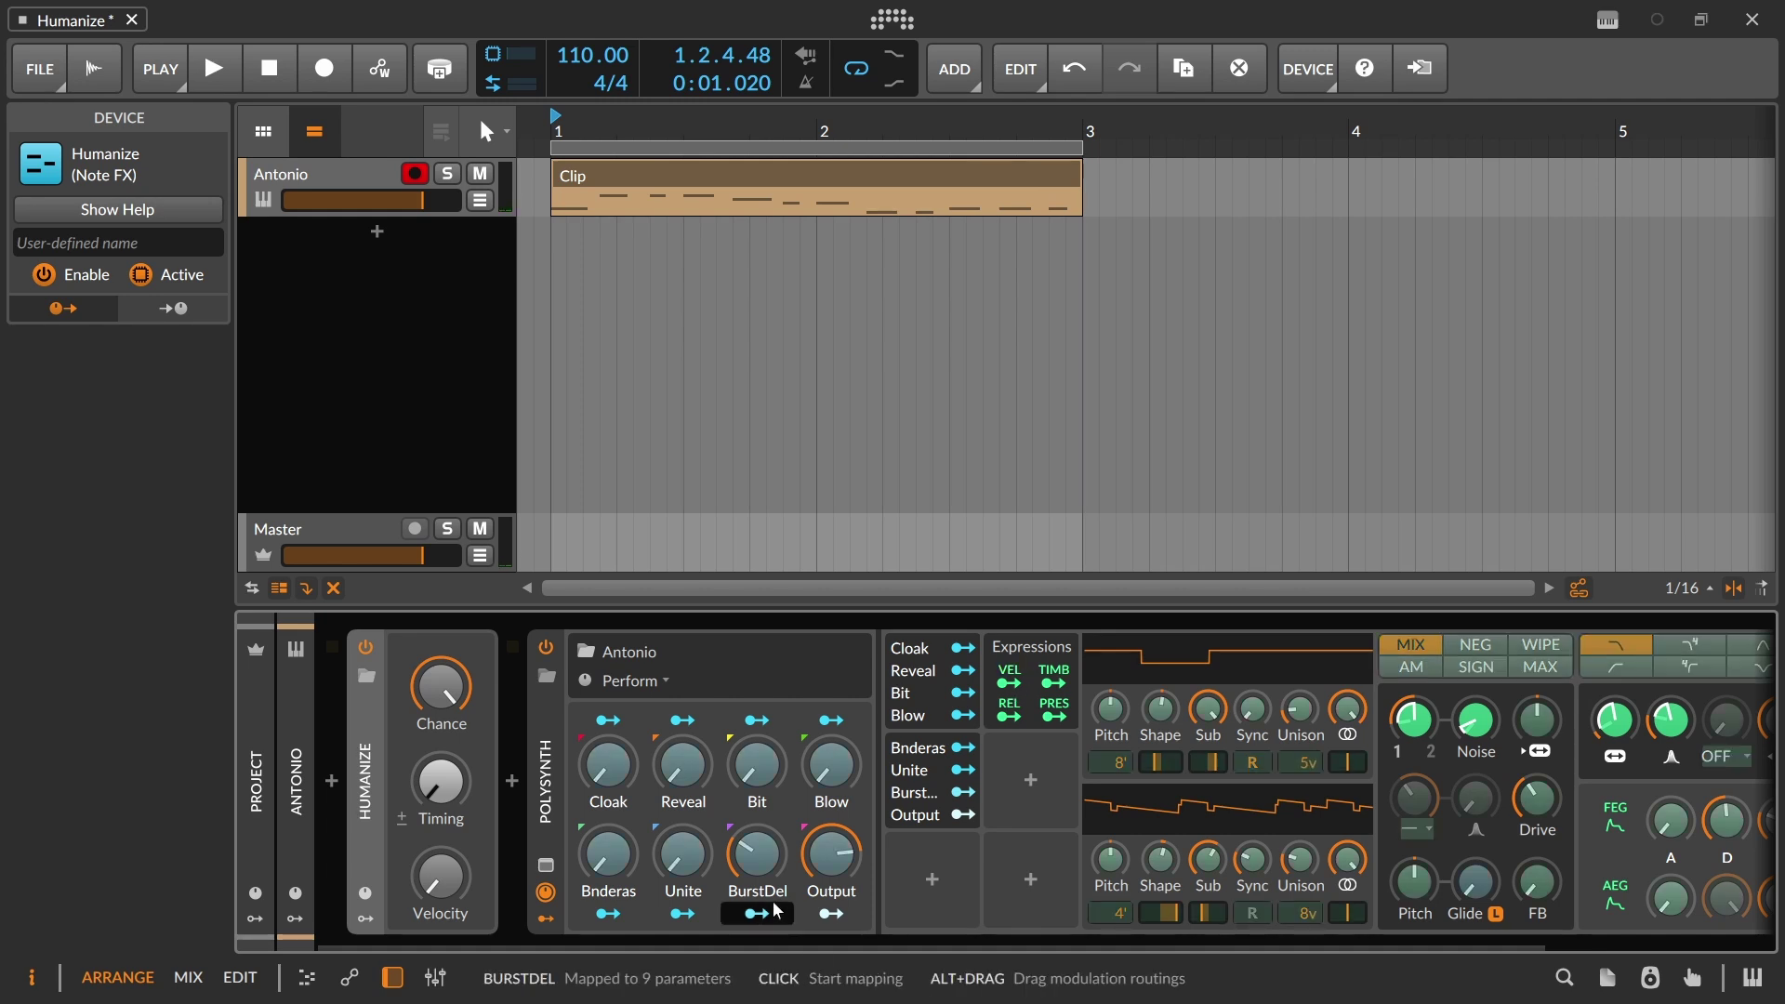
left_click_drag(683, 854, 683, 841)
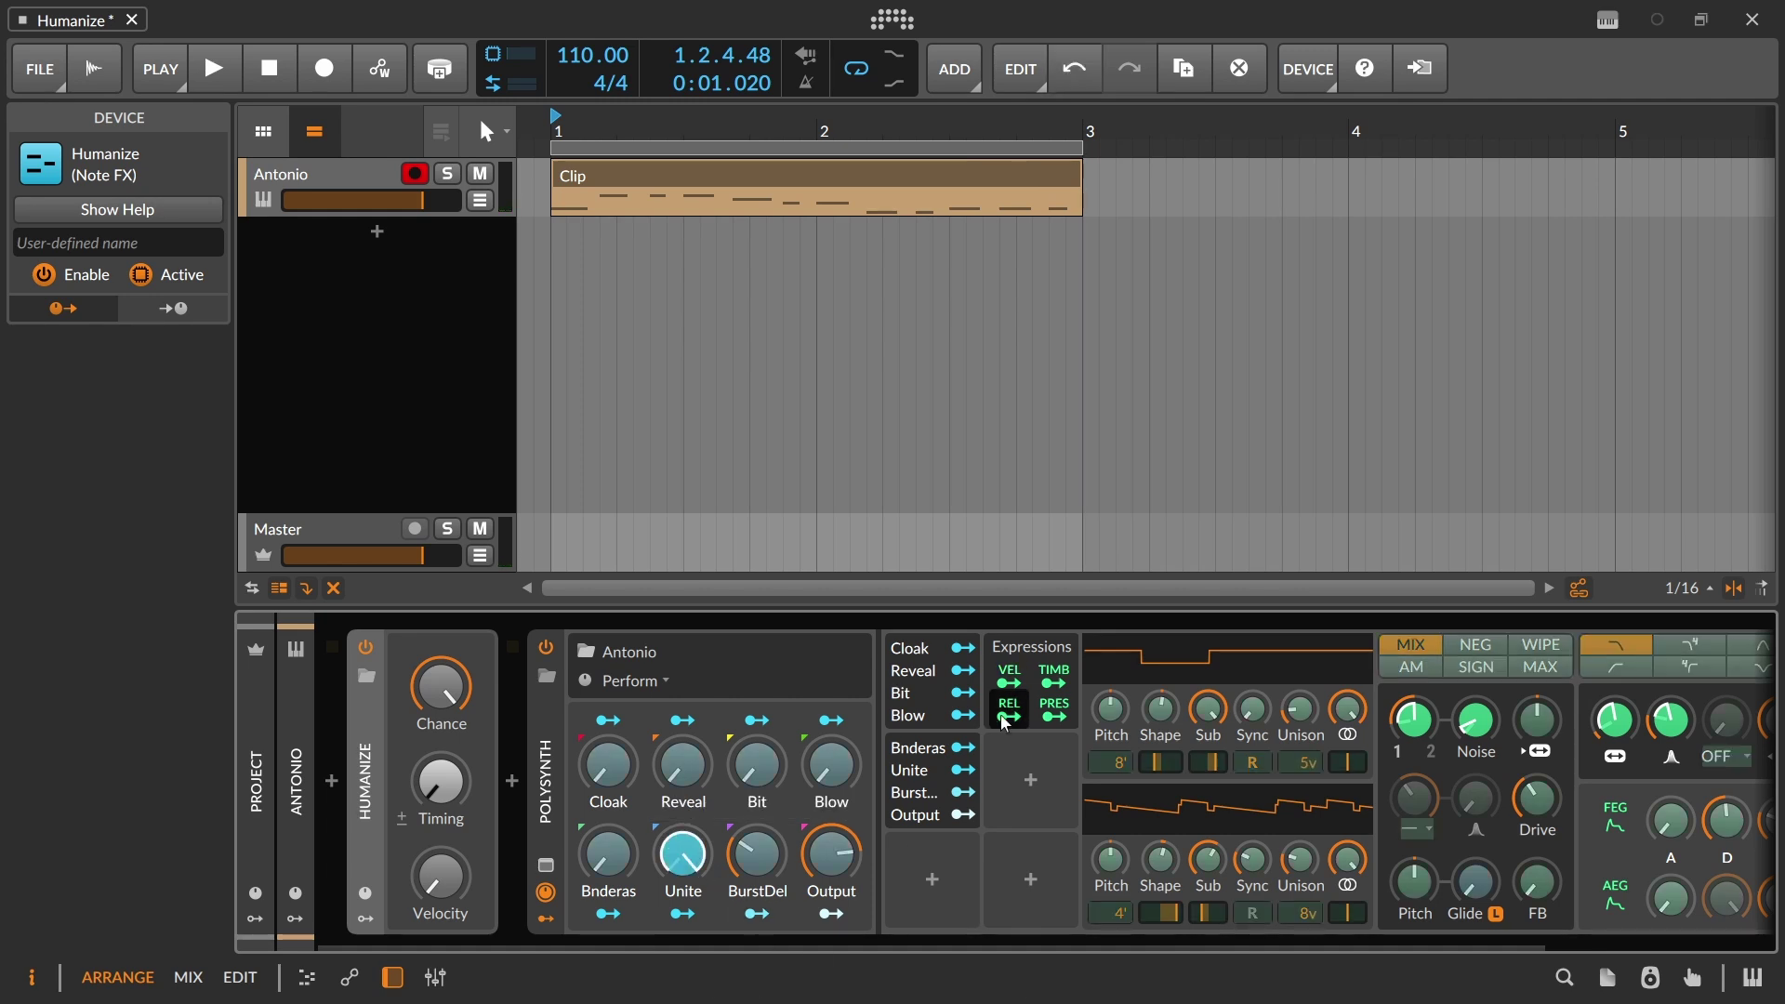
left_click(1010, 683)
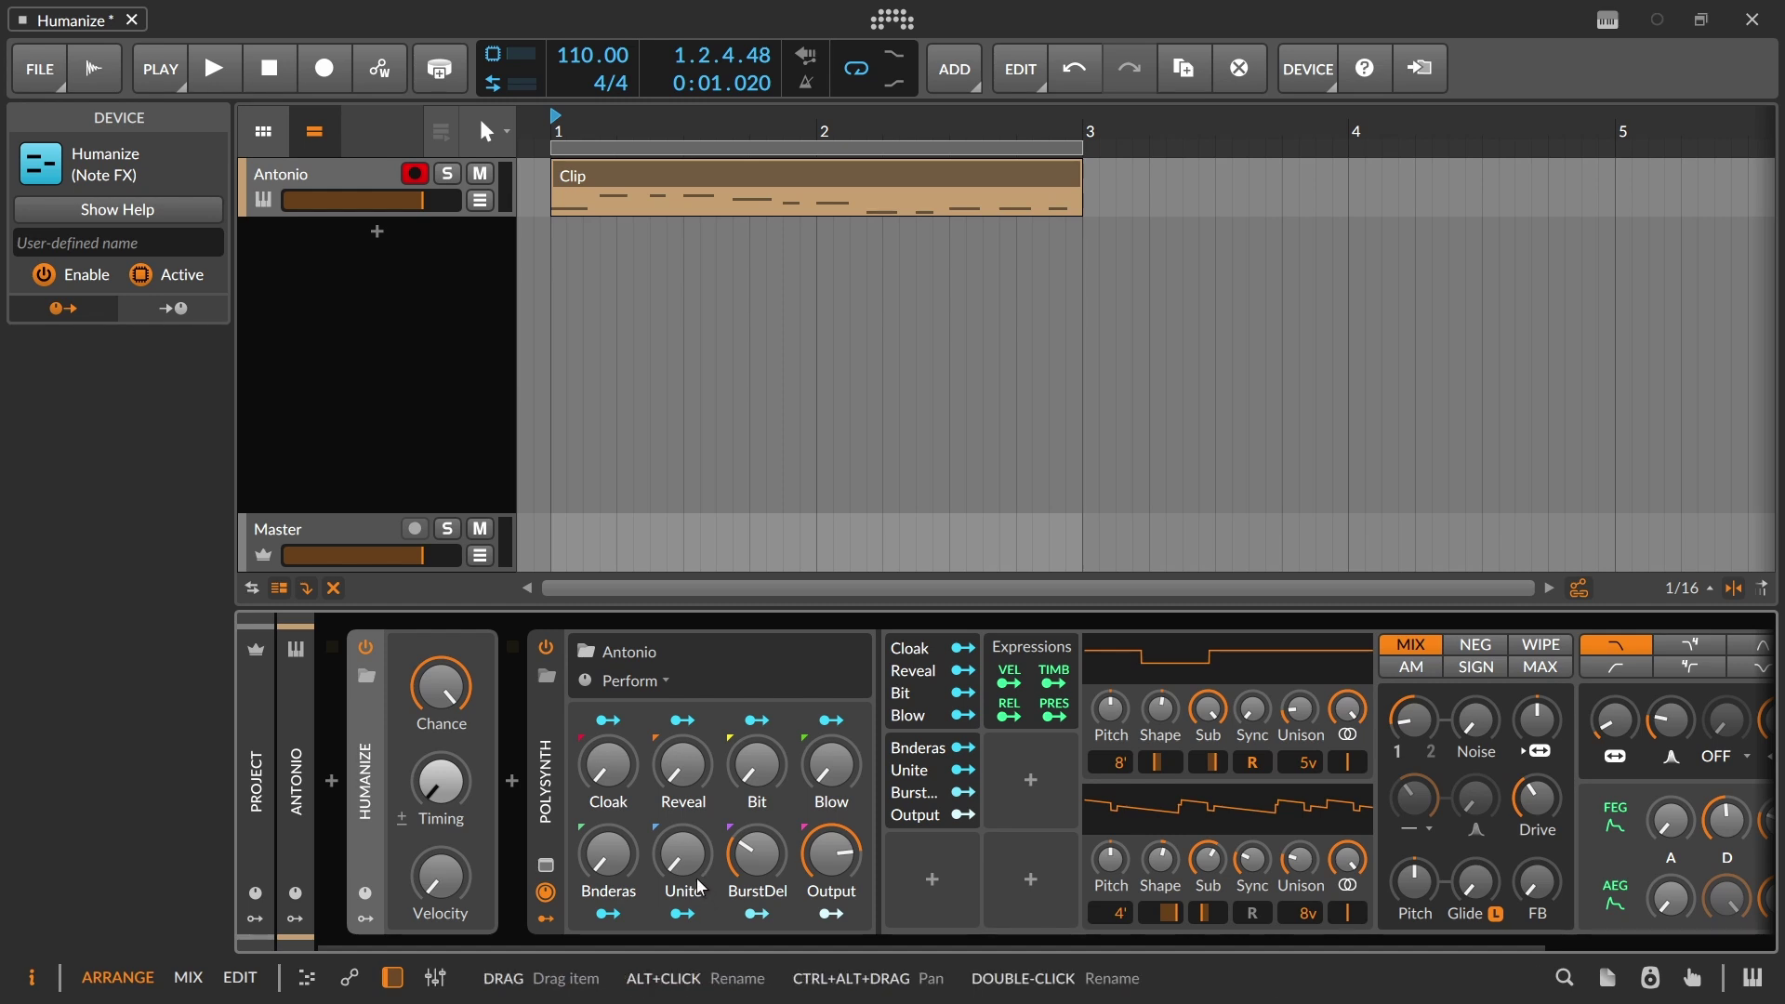
key("space")
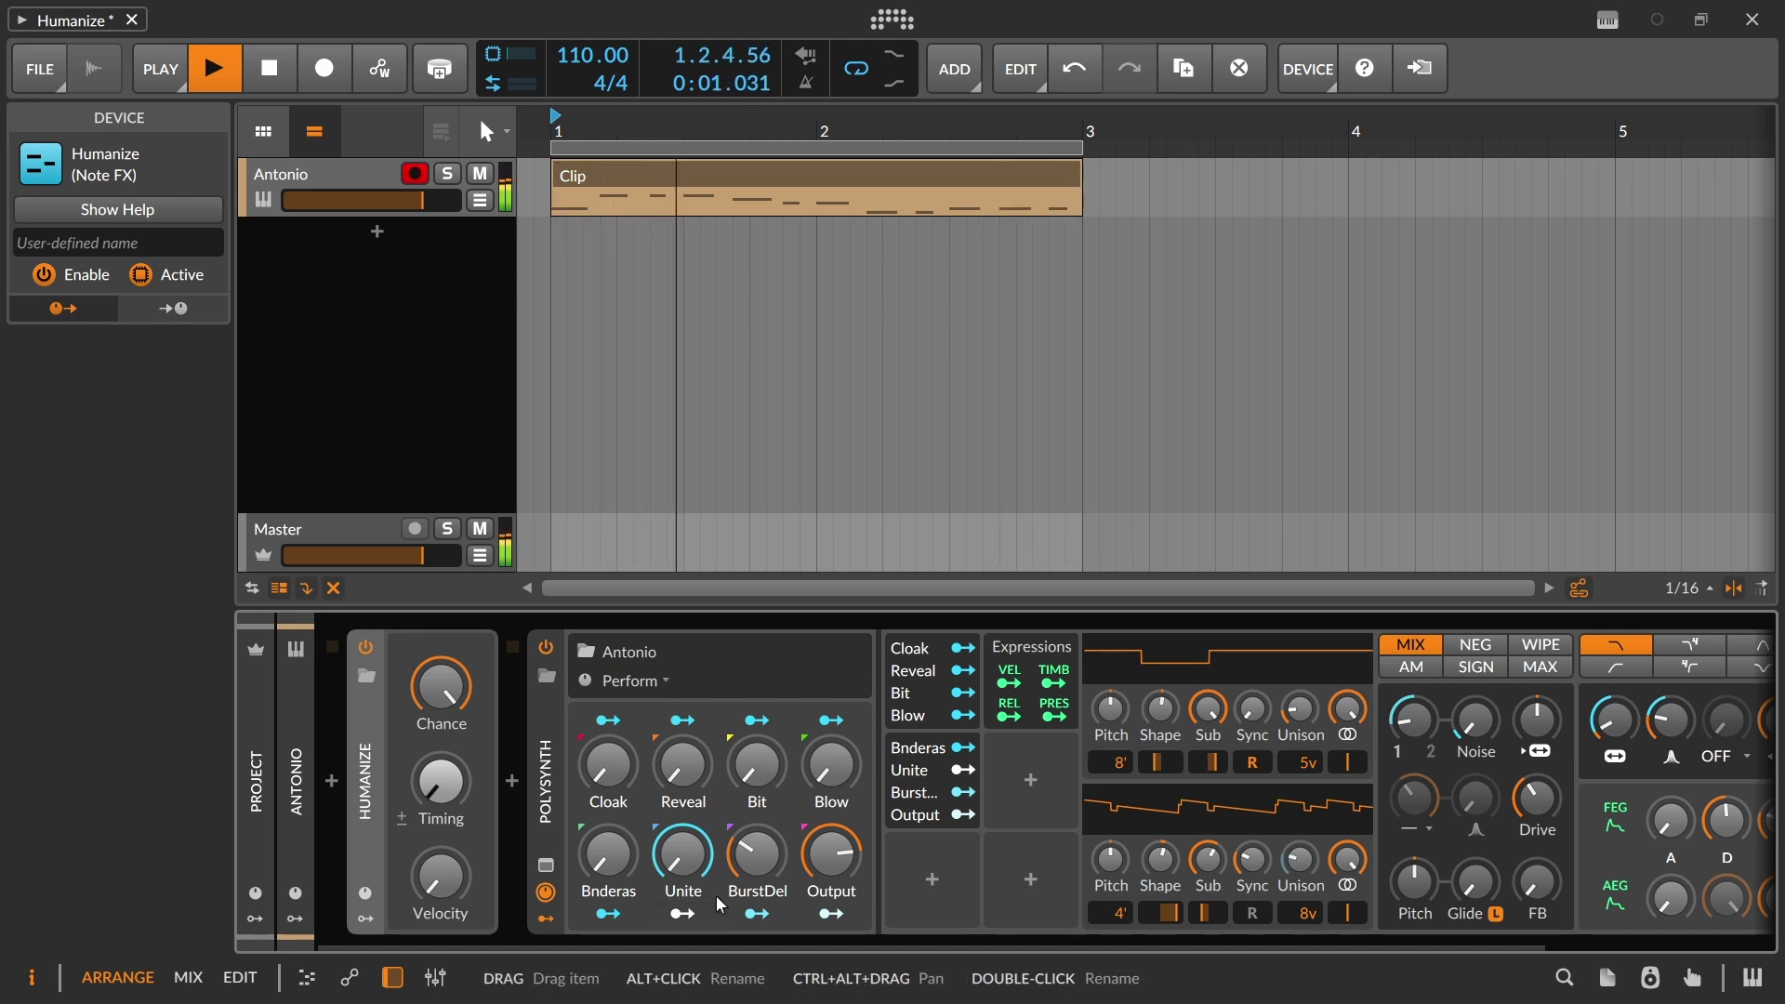
Select all 12 Antonio clip notes and lower their velocity from 100% to about 50%
key("space")
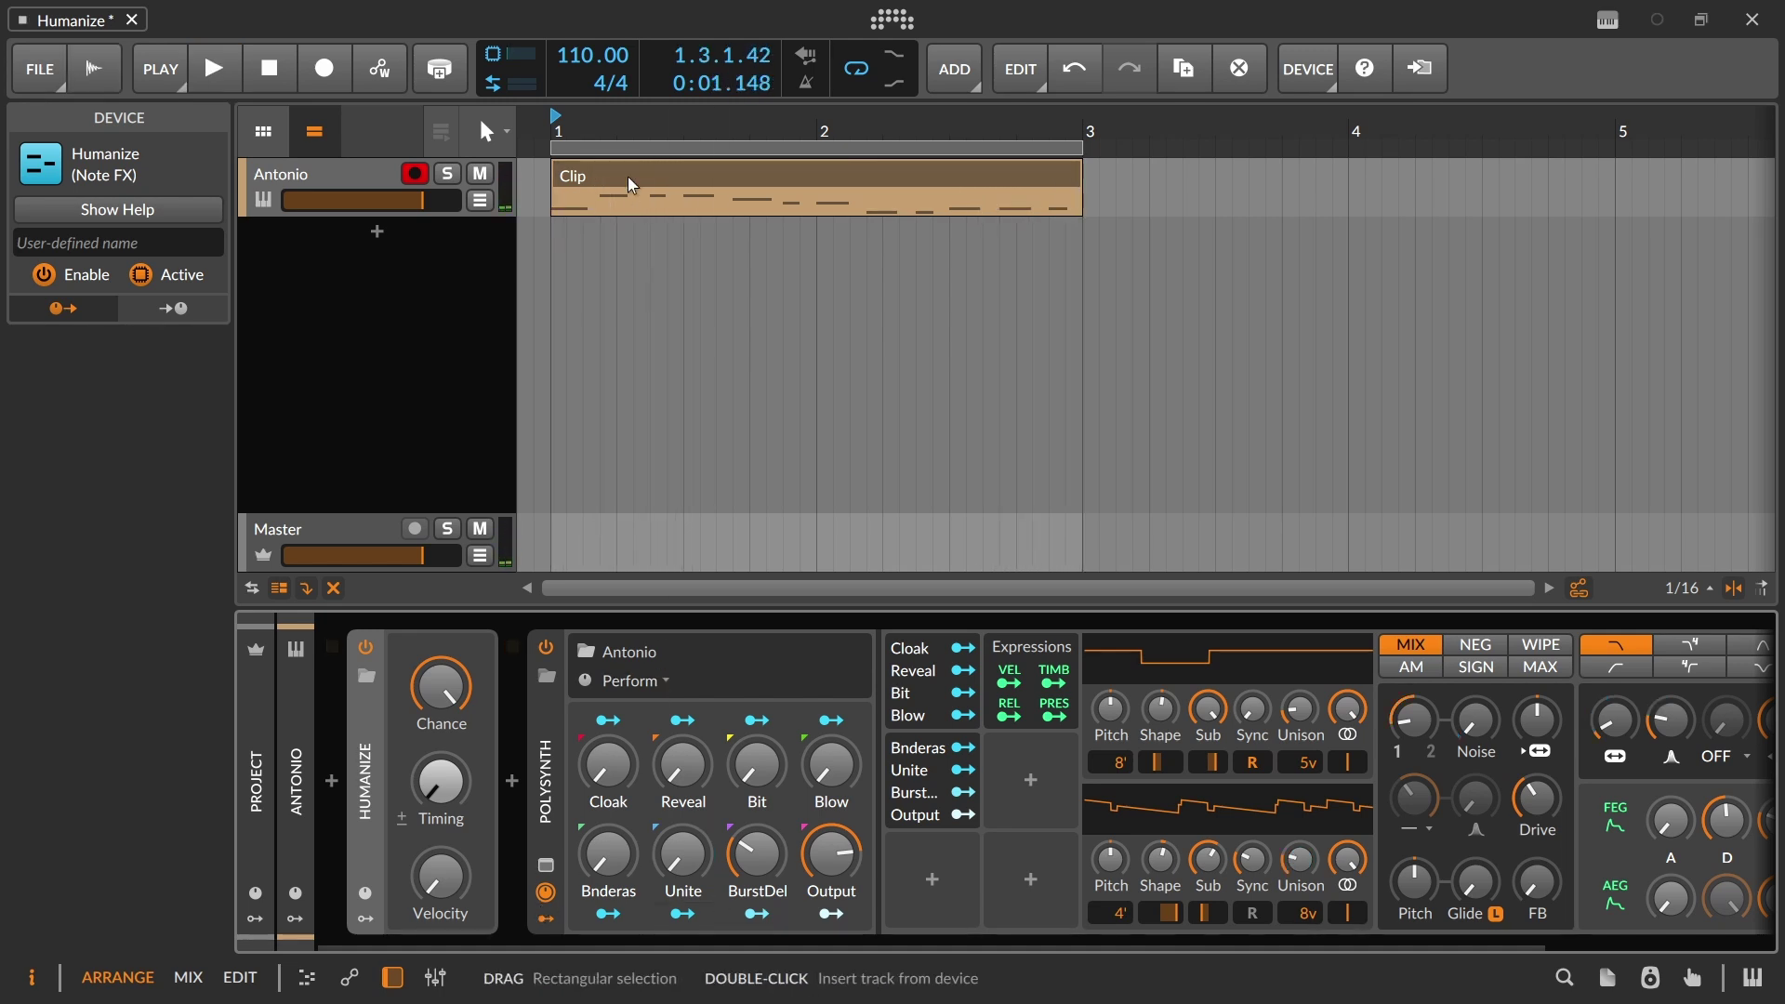
double_click(628, 176)
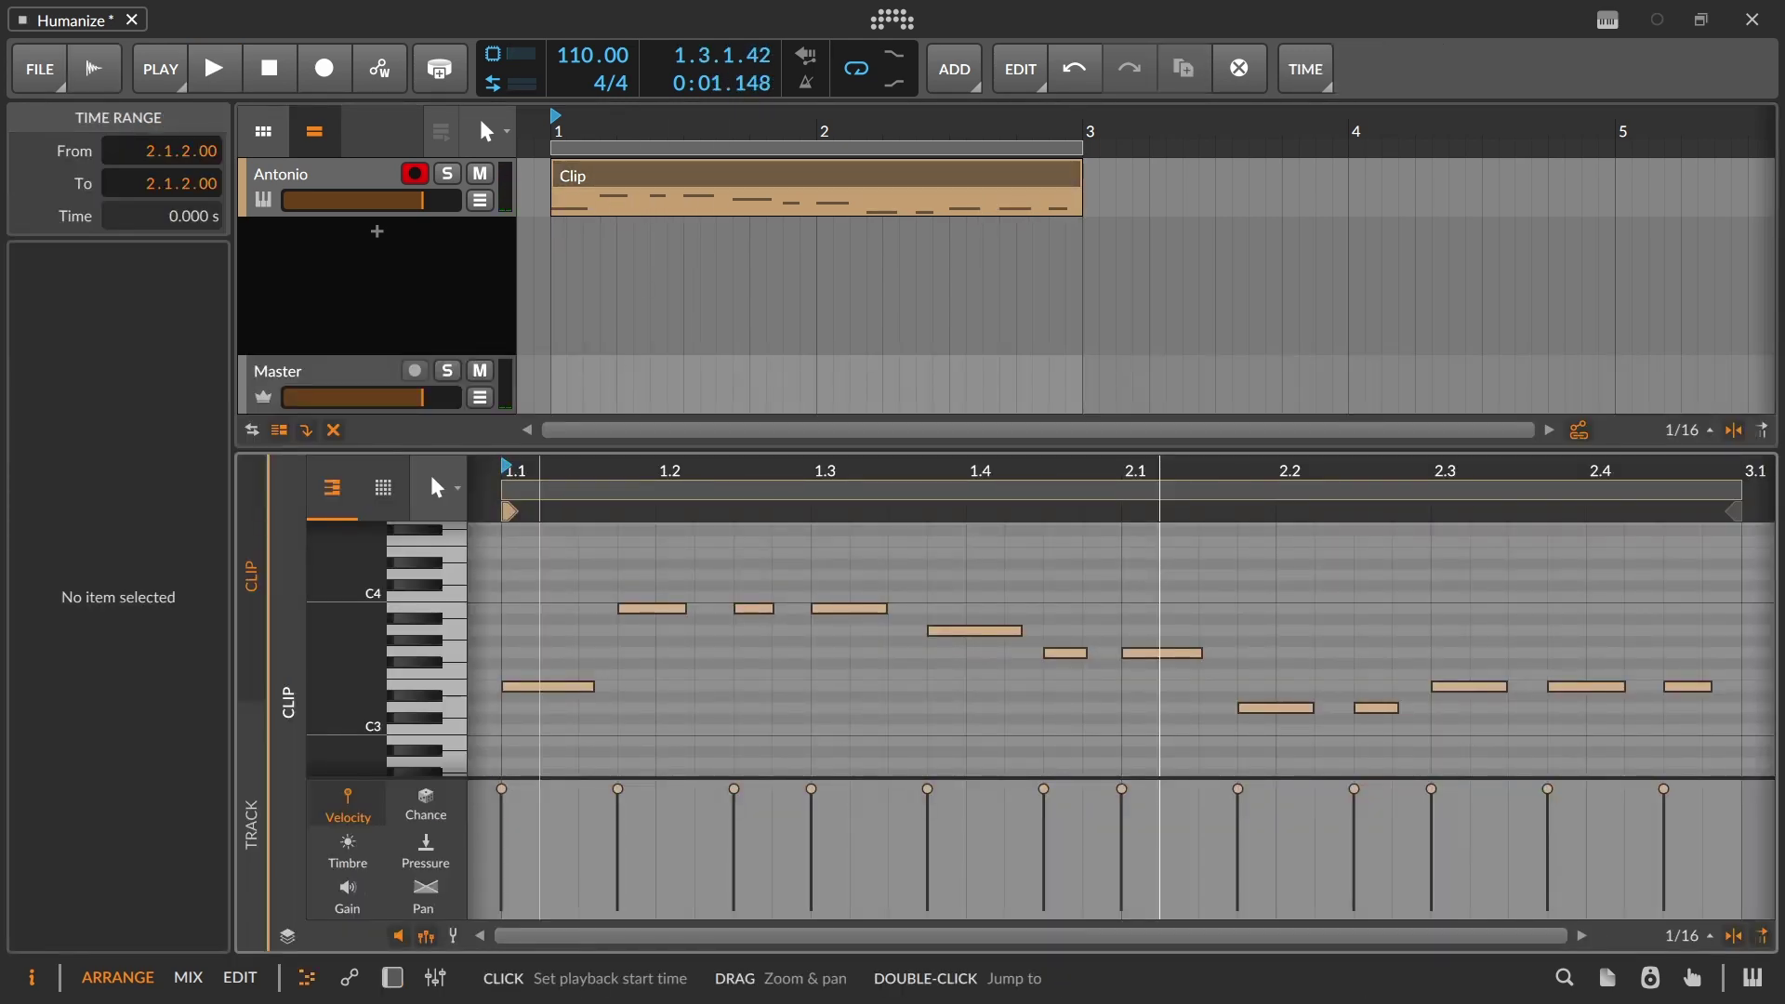
scroll(518, 495, "down", 3)
left_click_drag(518, 728, 1097, 790)
left_click(1086, 791)
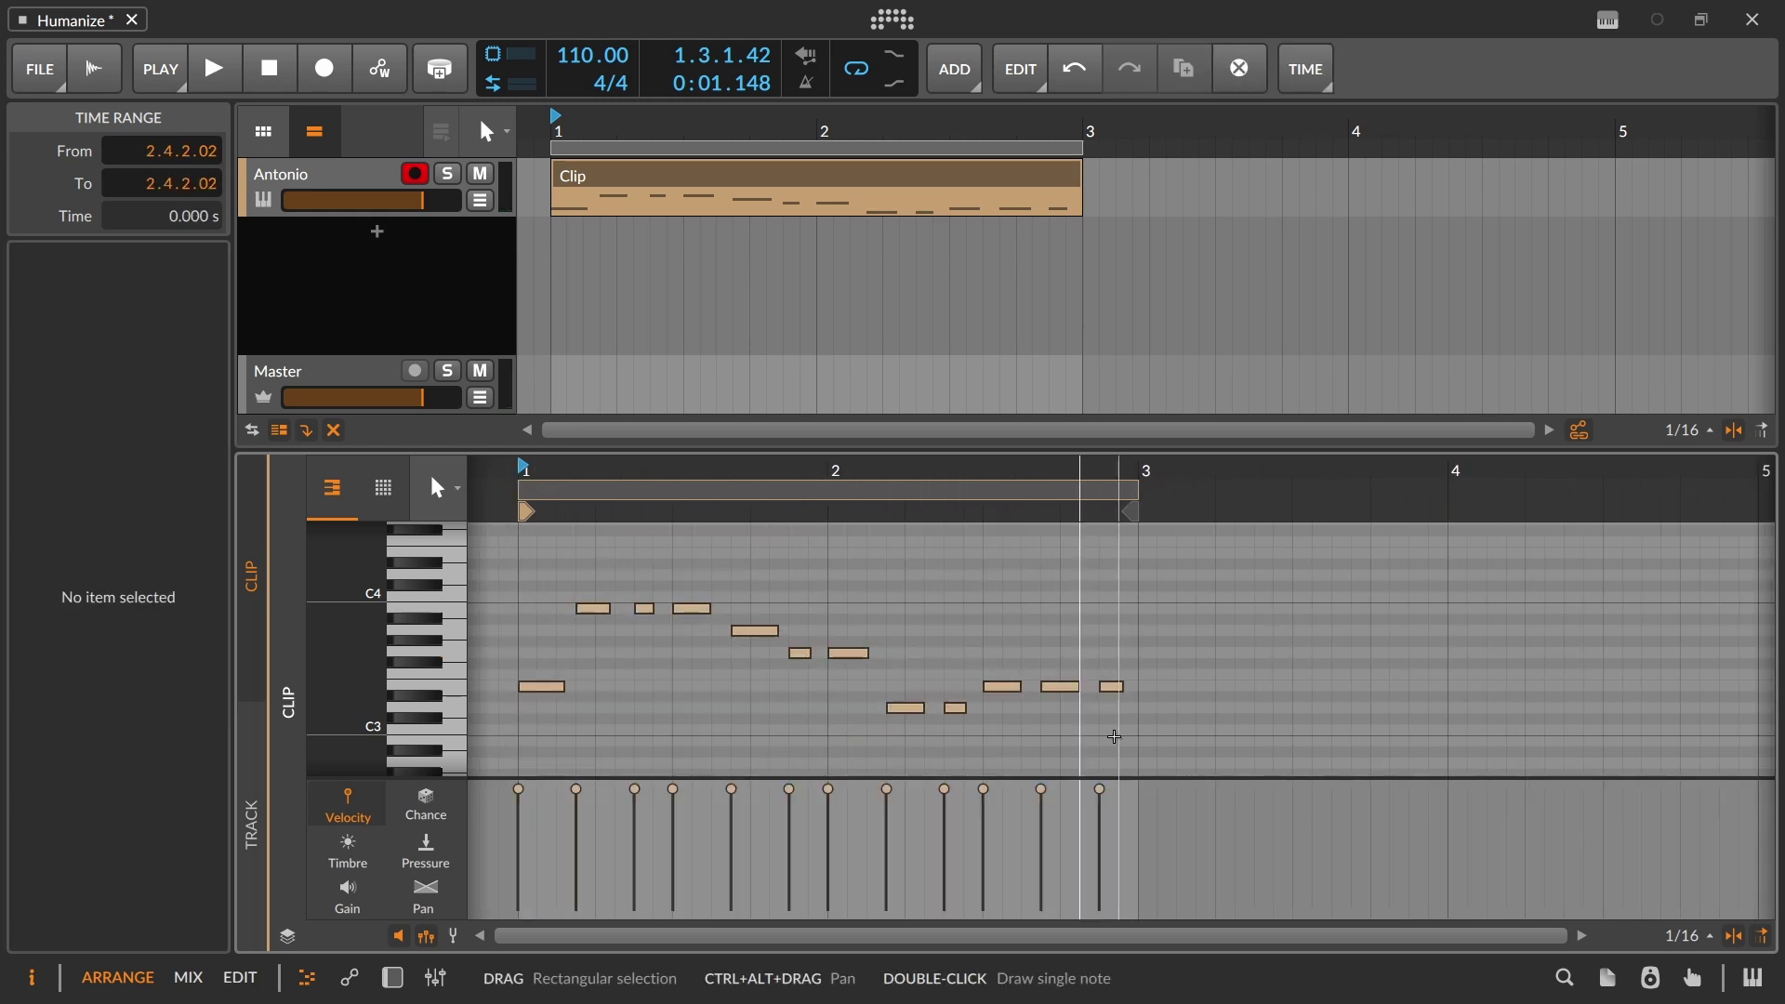
key("ctrl+a")
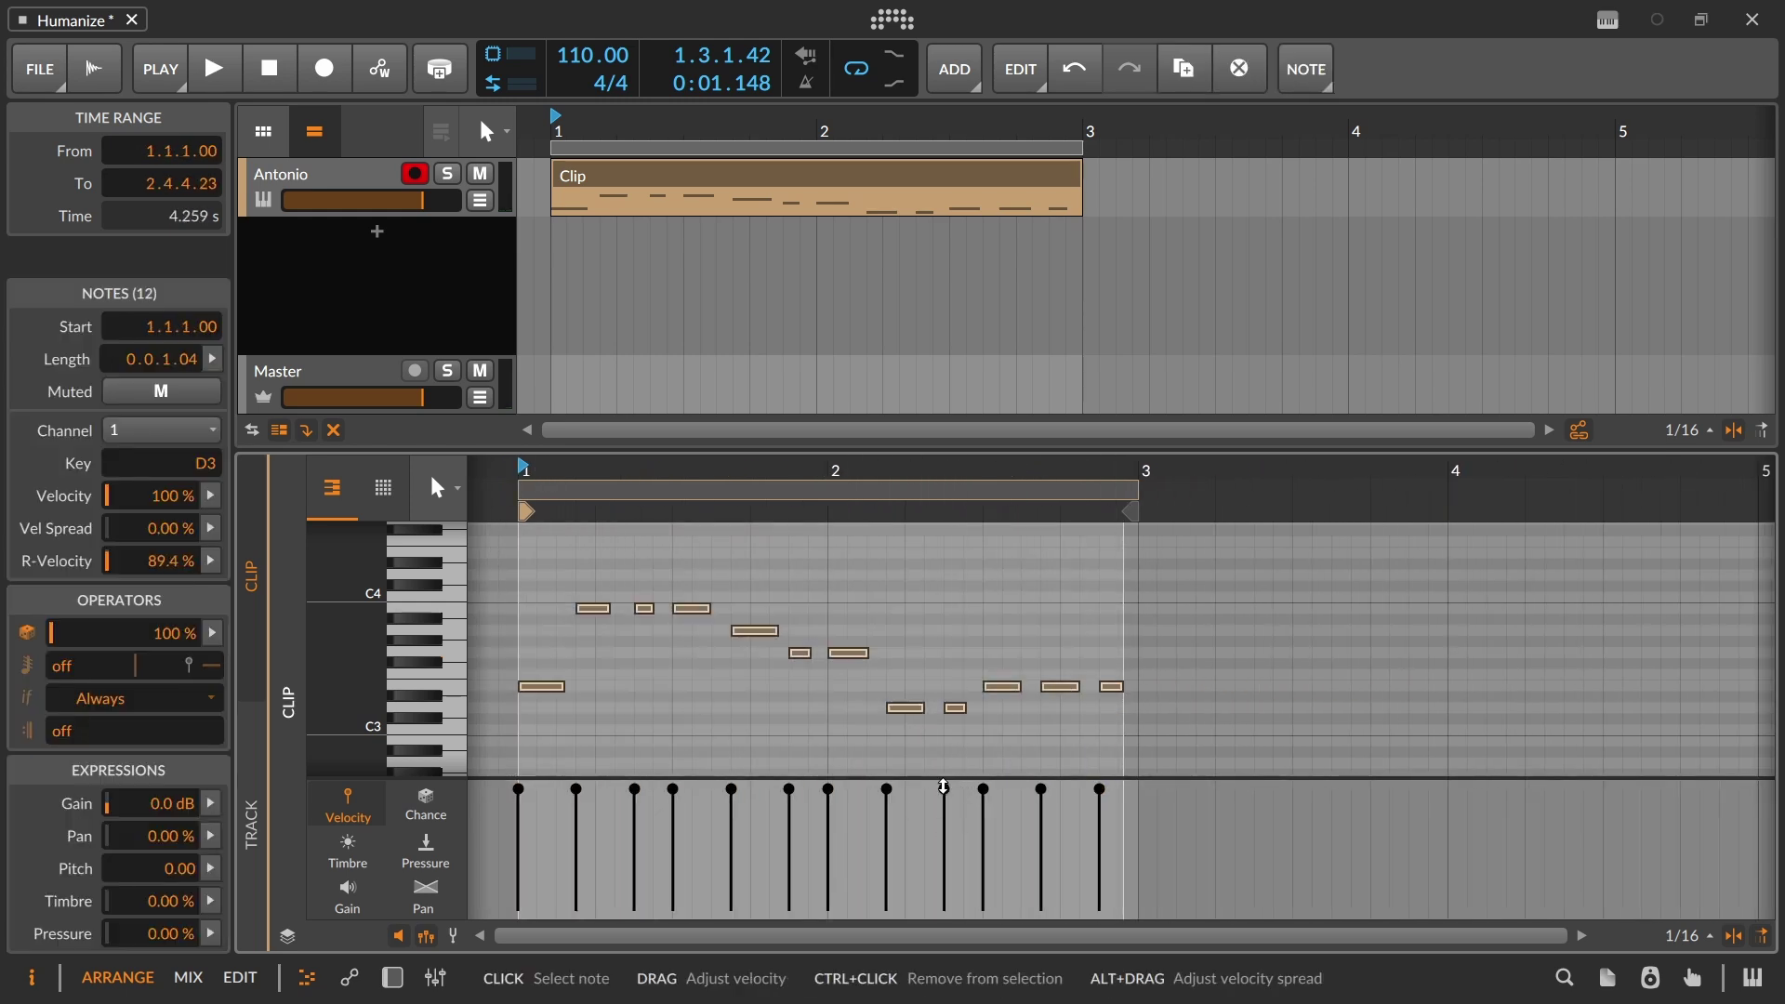
left_click_drag(945, 791, 939, 847)
Play the clip from 1.2.4.00 while raising Humanize's Velocity range to 29%, then stop
key("d")
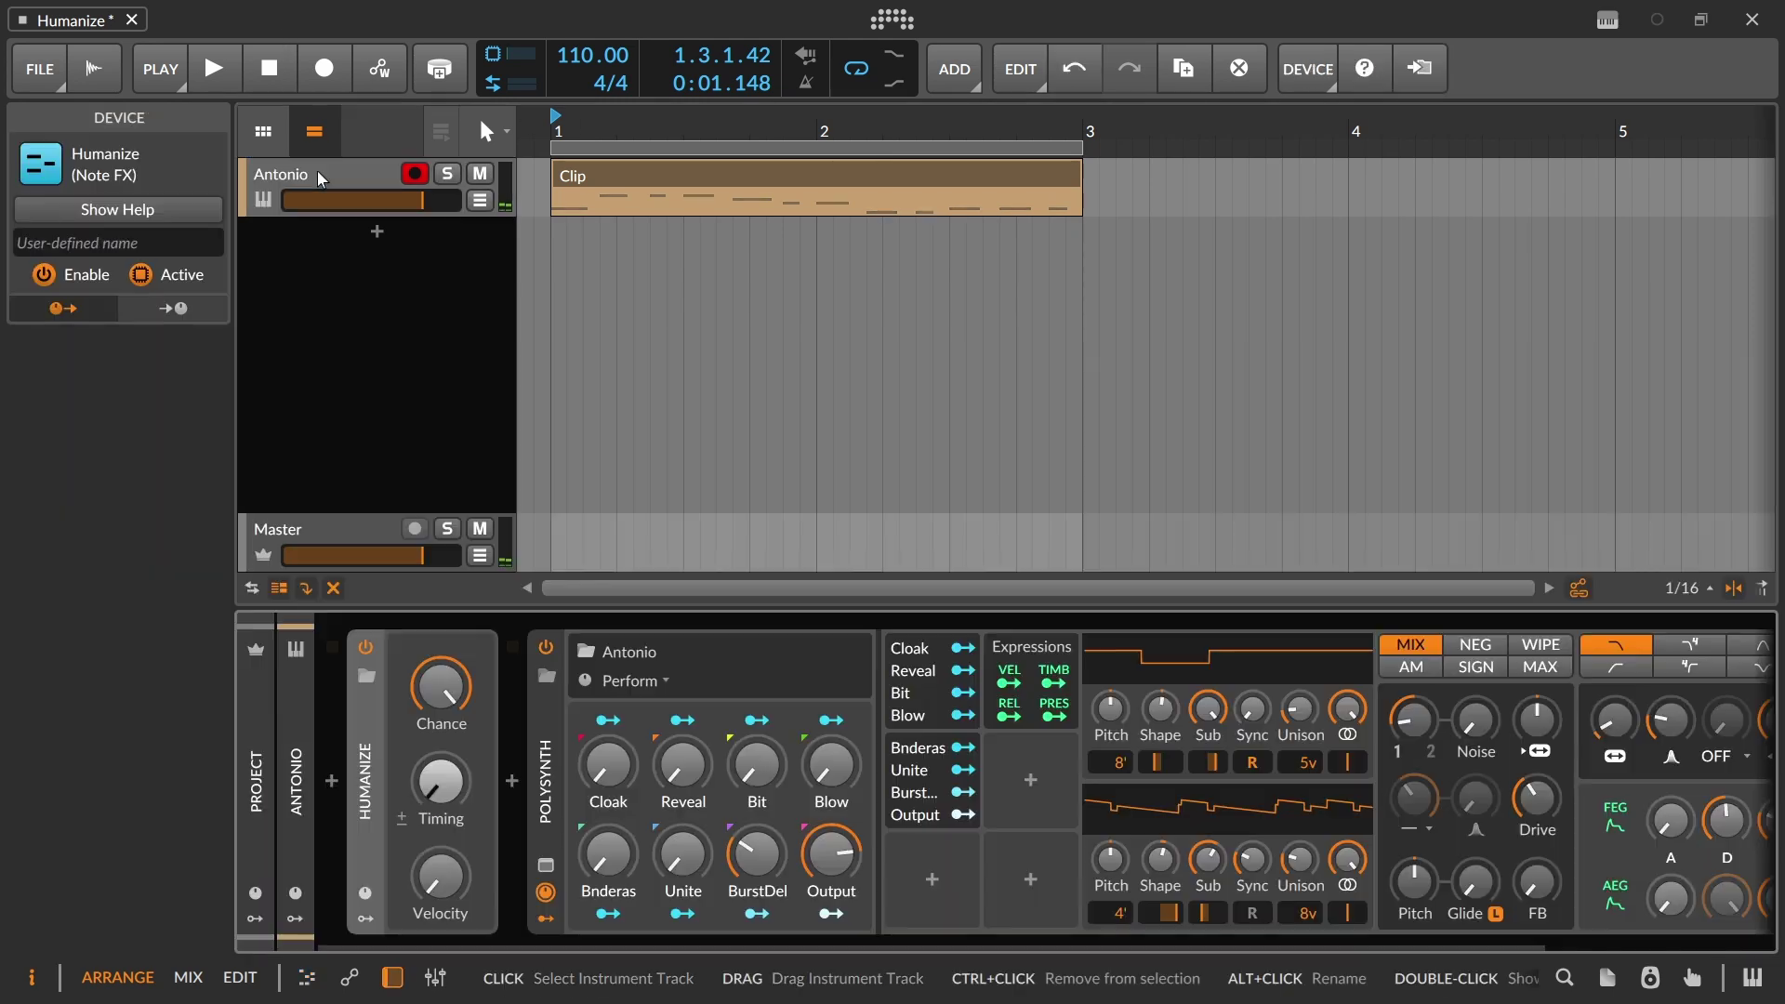
key("space")
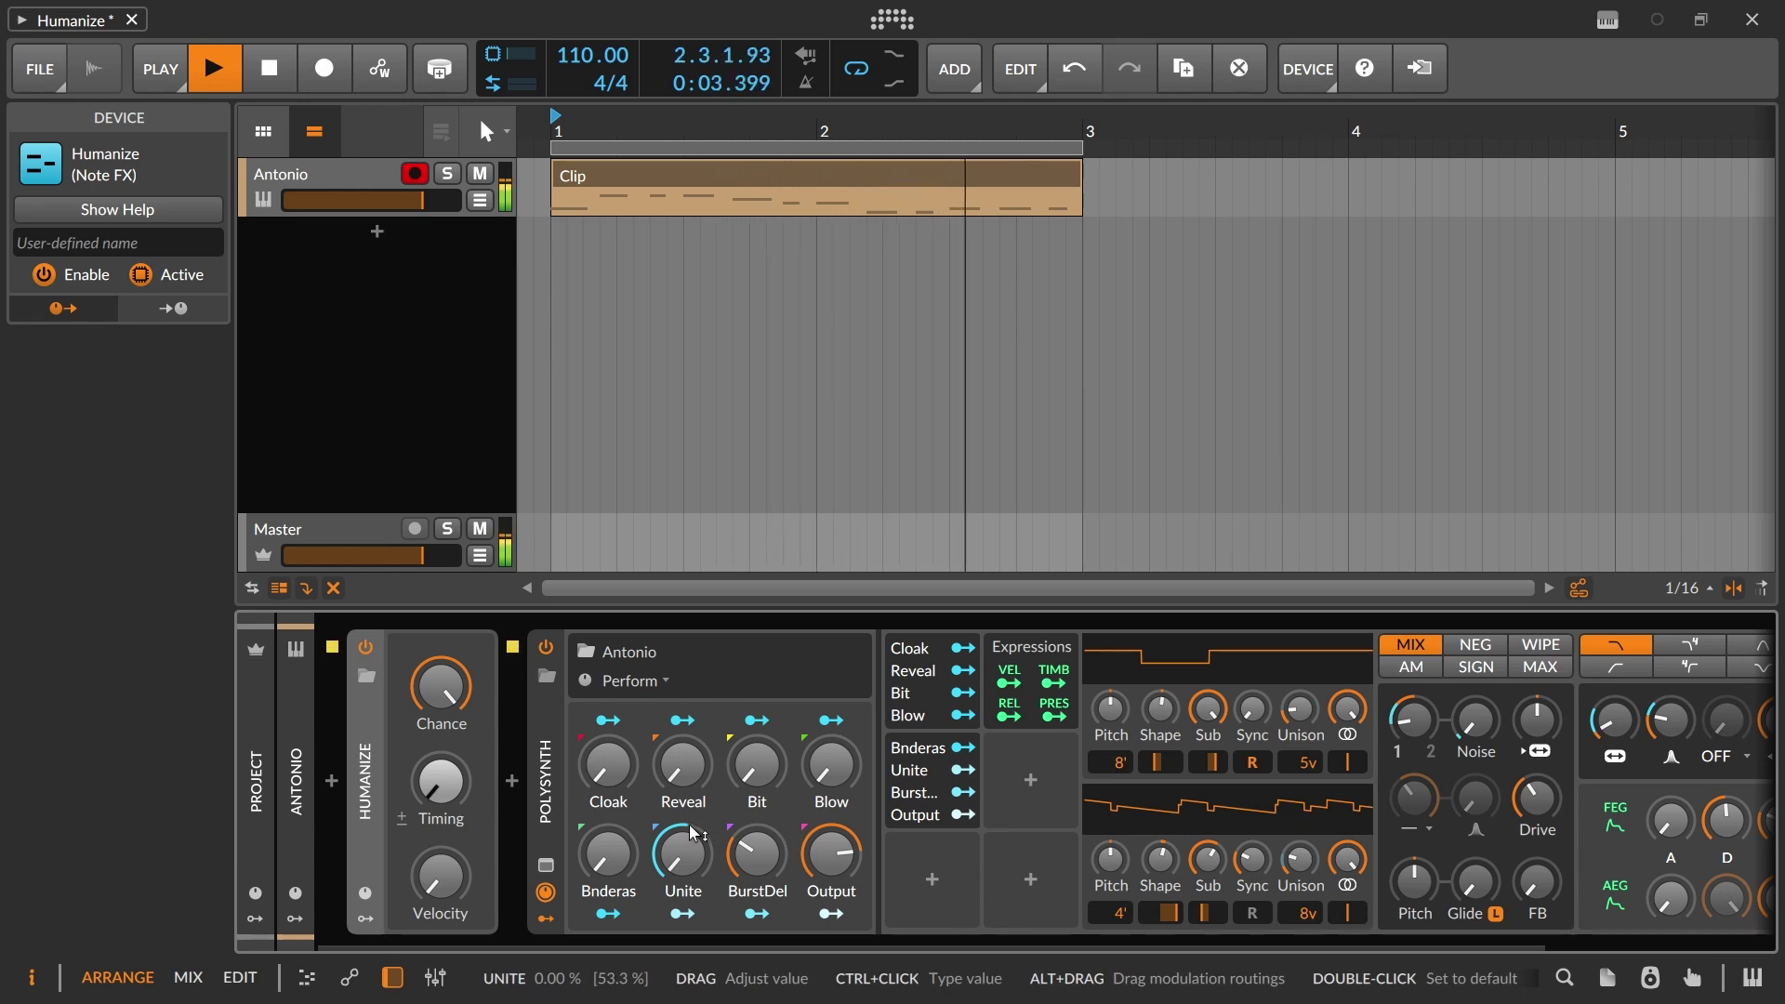
key("space")
left_click(668, 486)
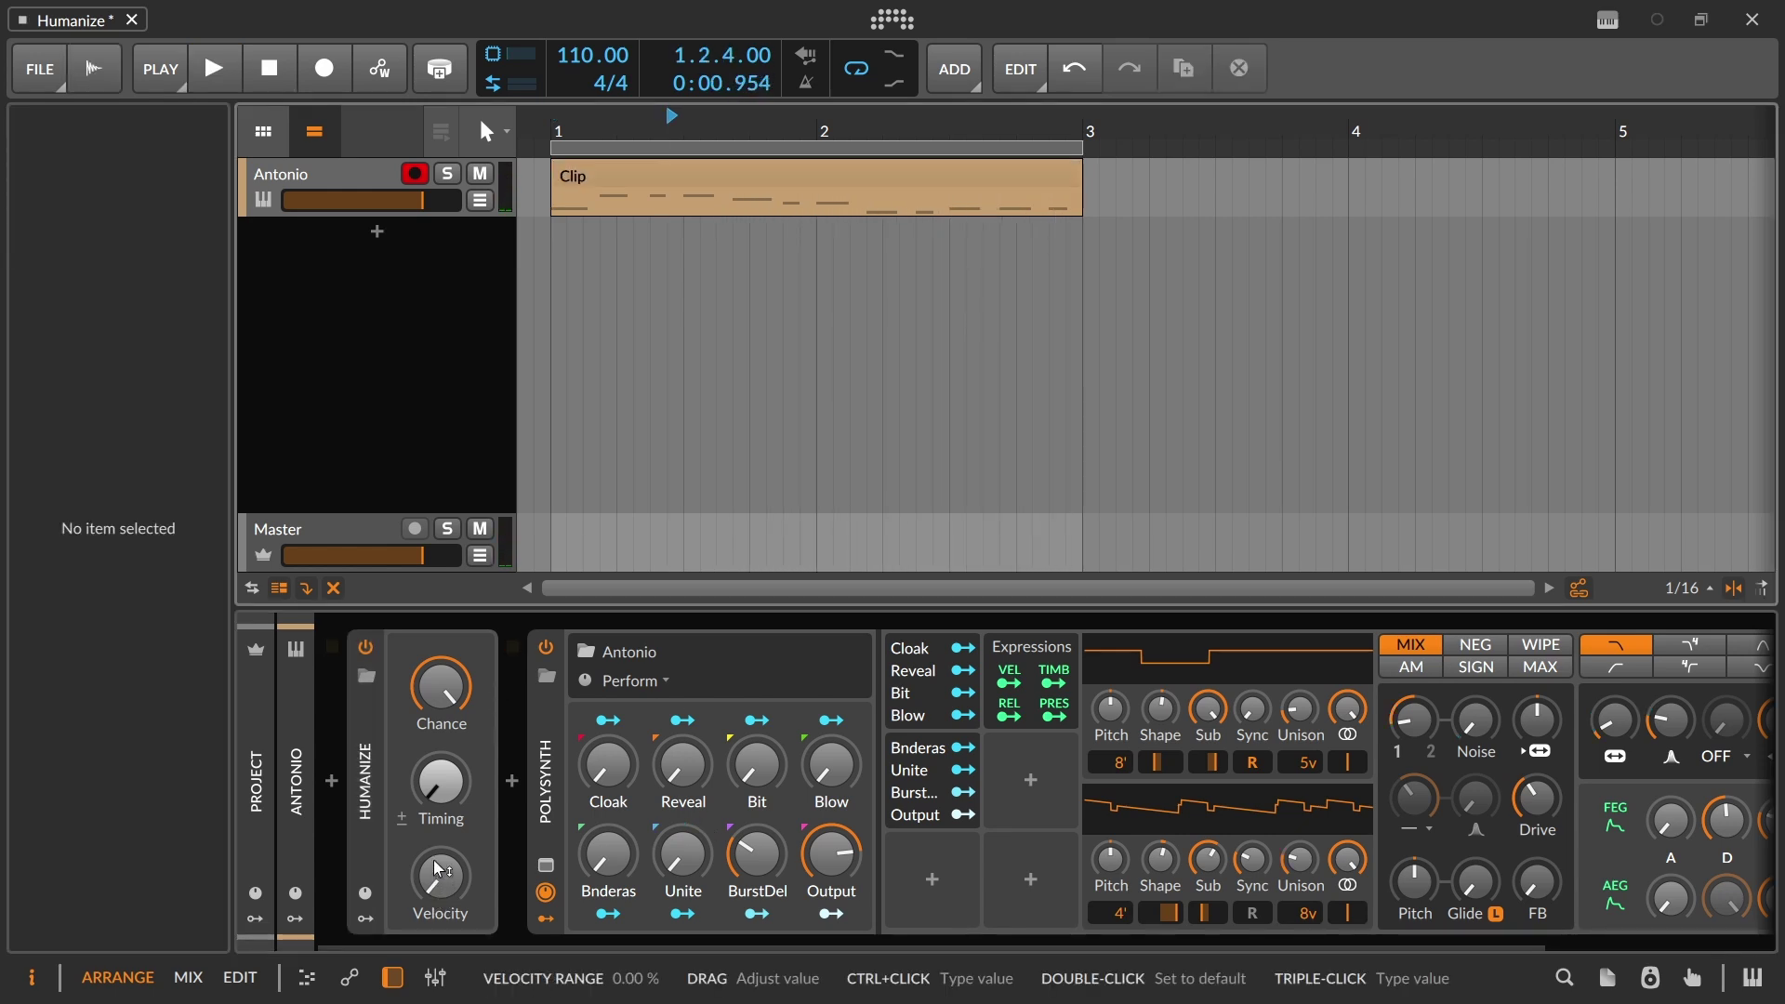
key("space")
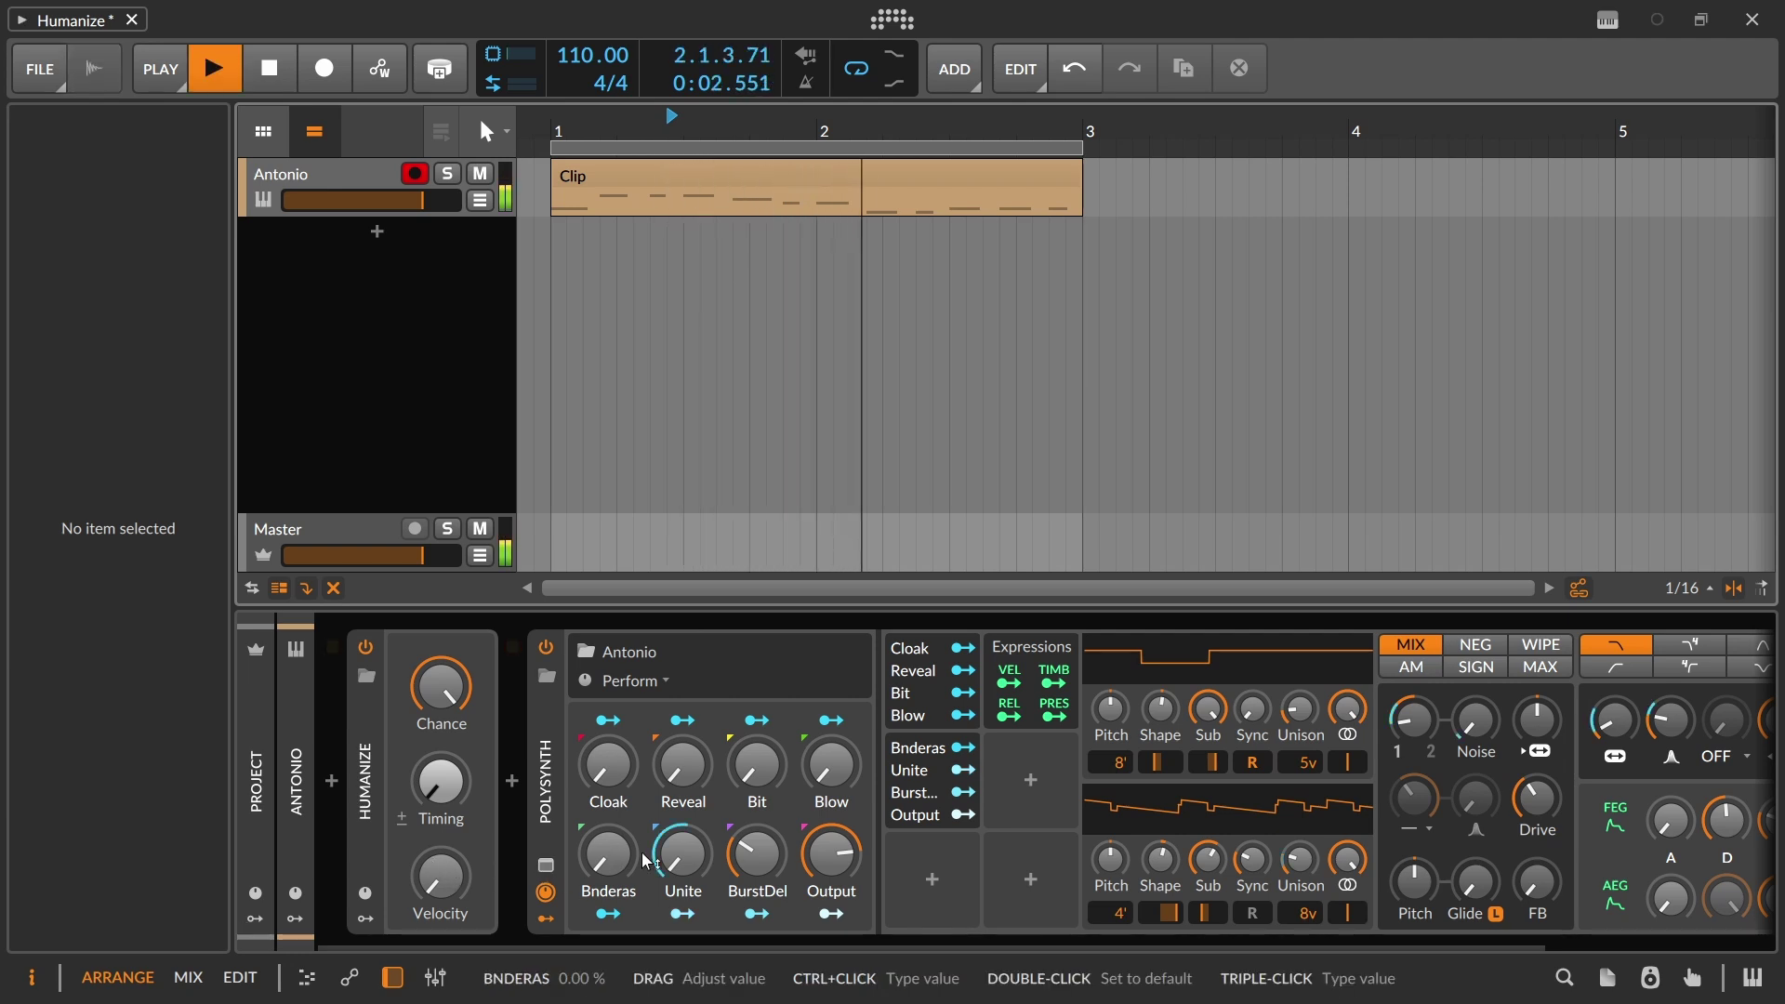
left_click_drag(442, 875, 442, 778)
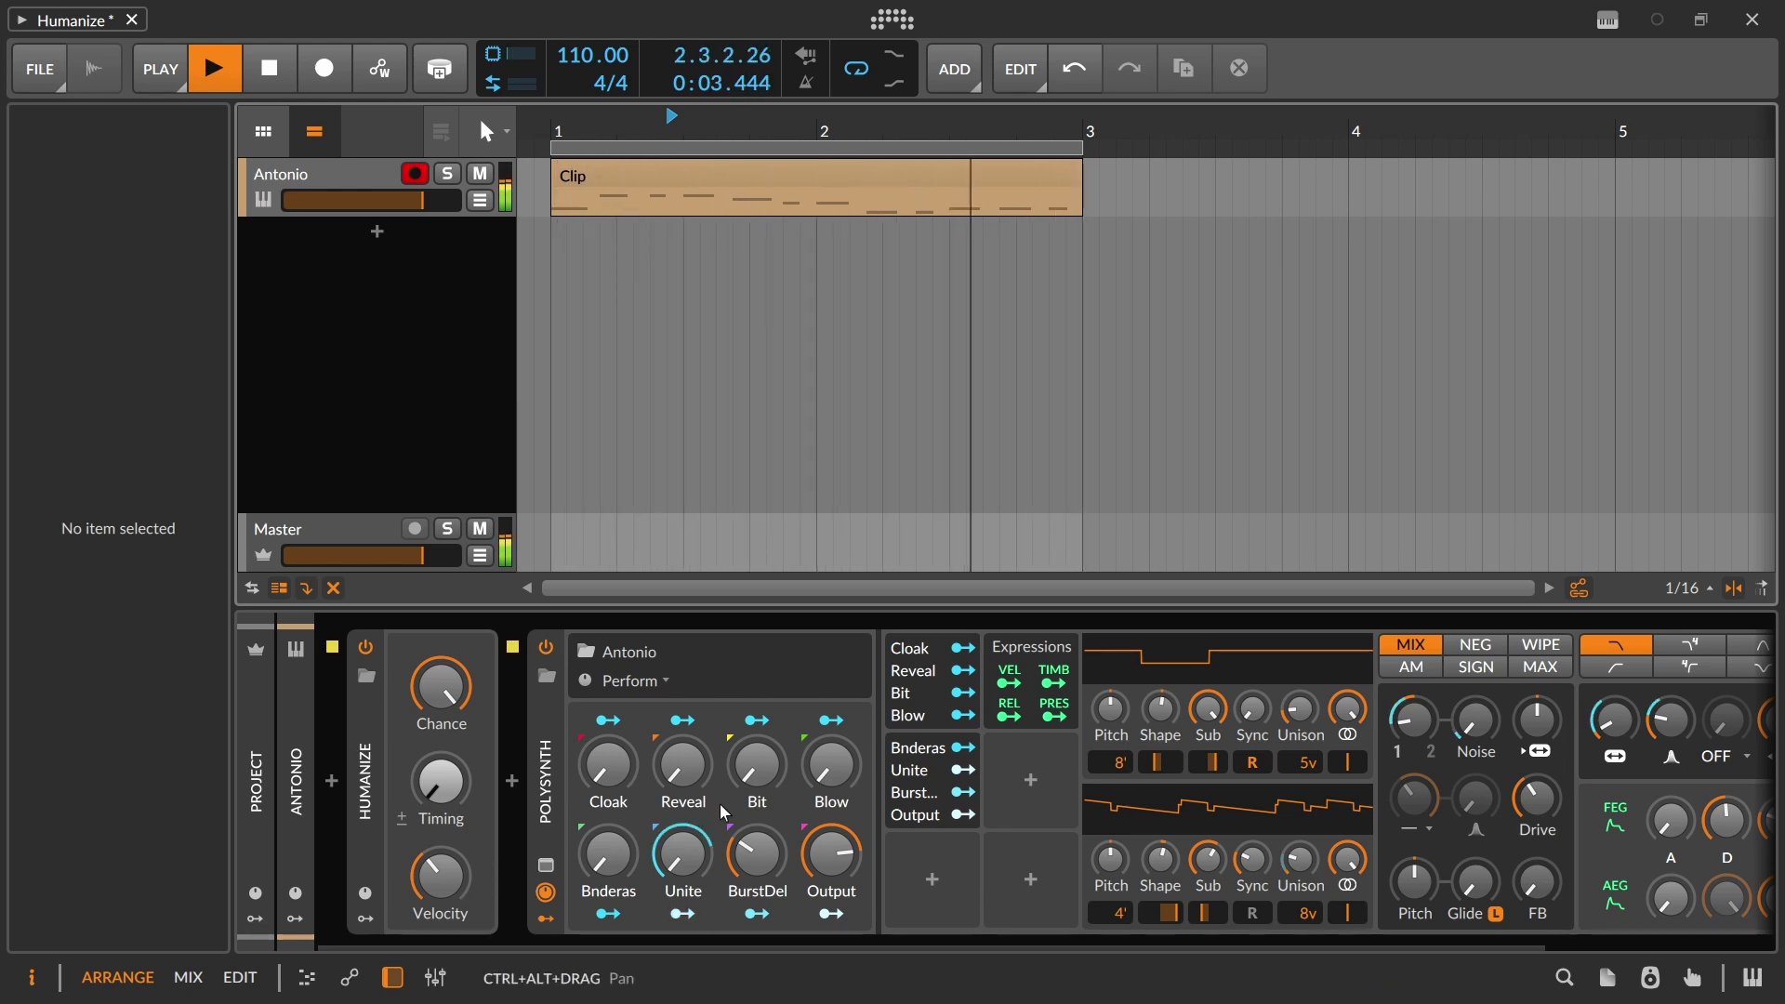
left_click_drag(440, 875, 441, 947)
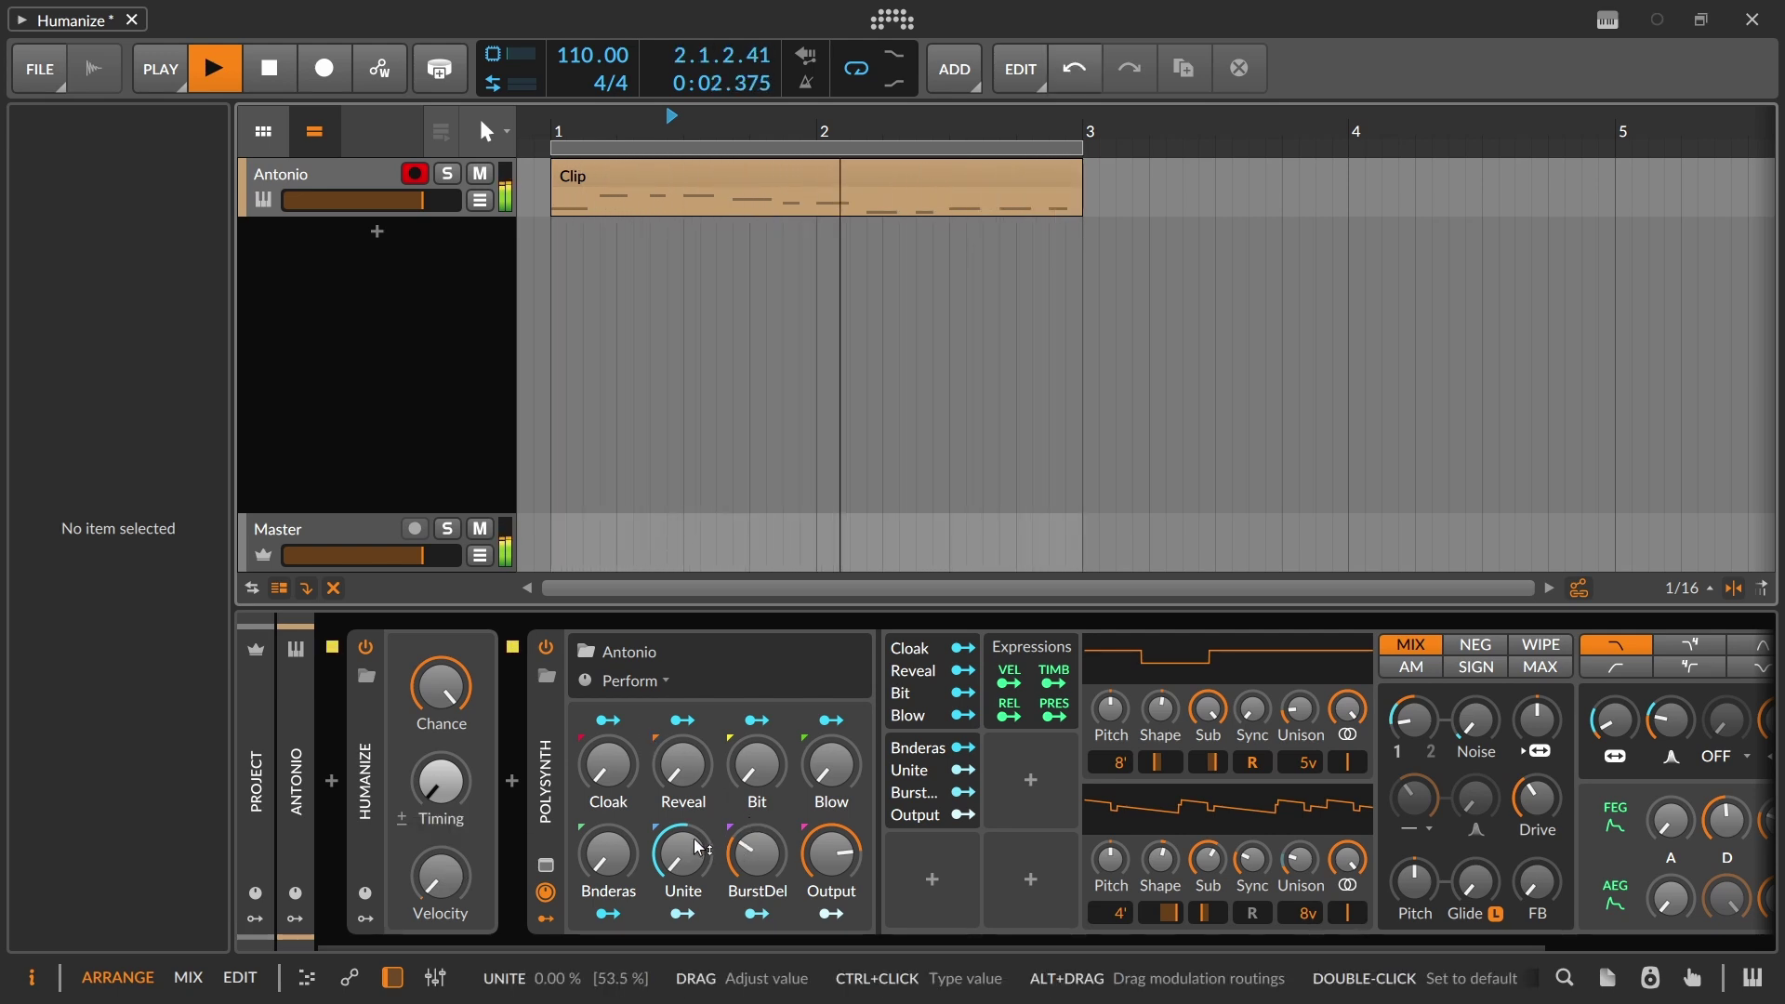
key("space")
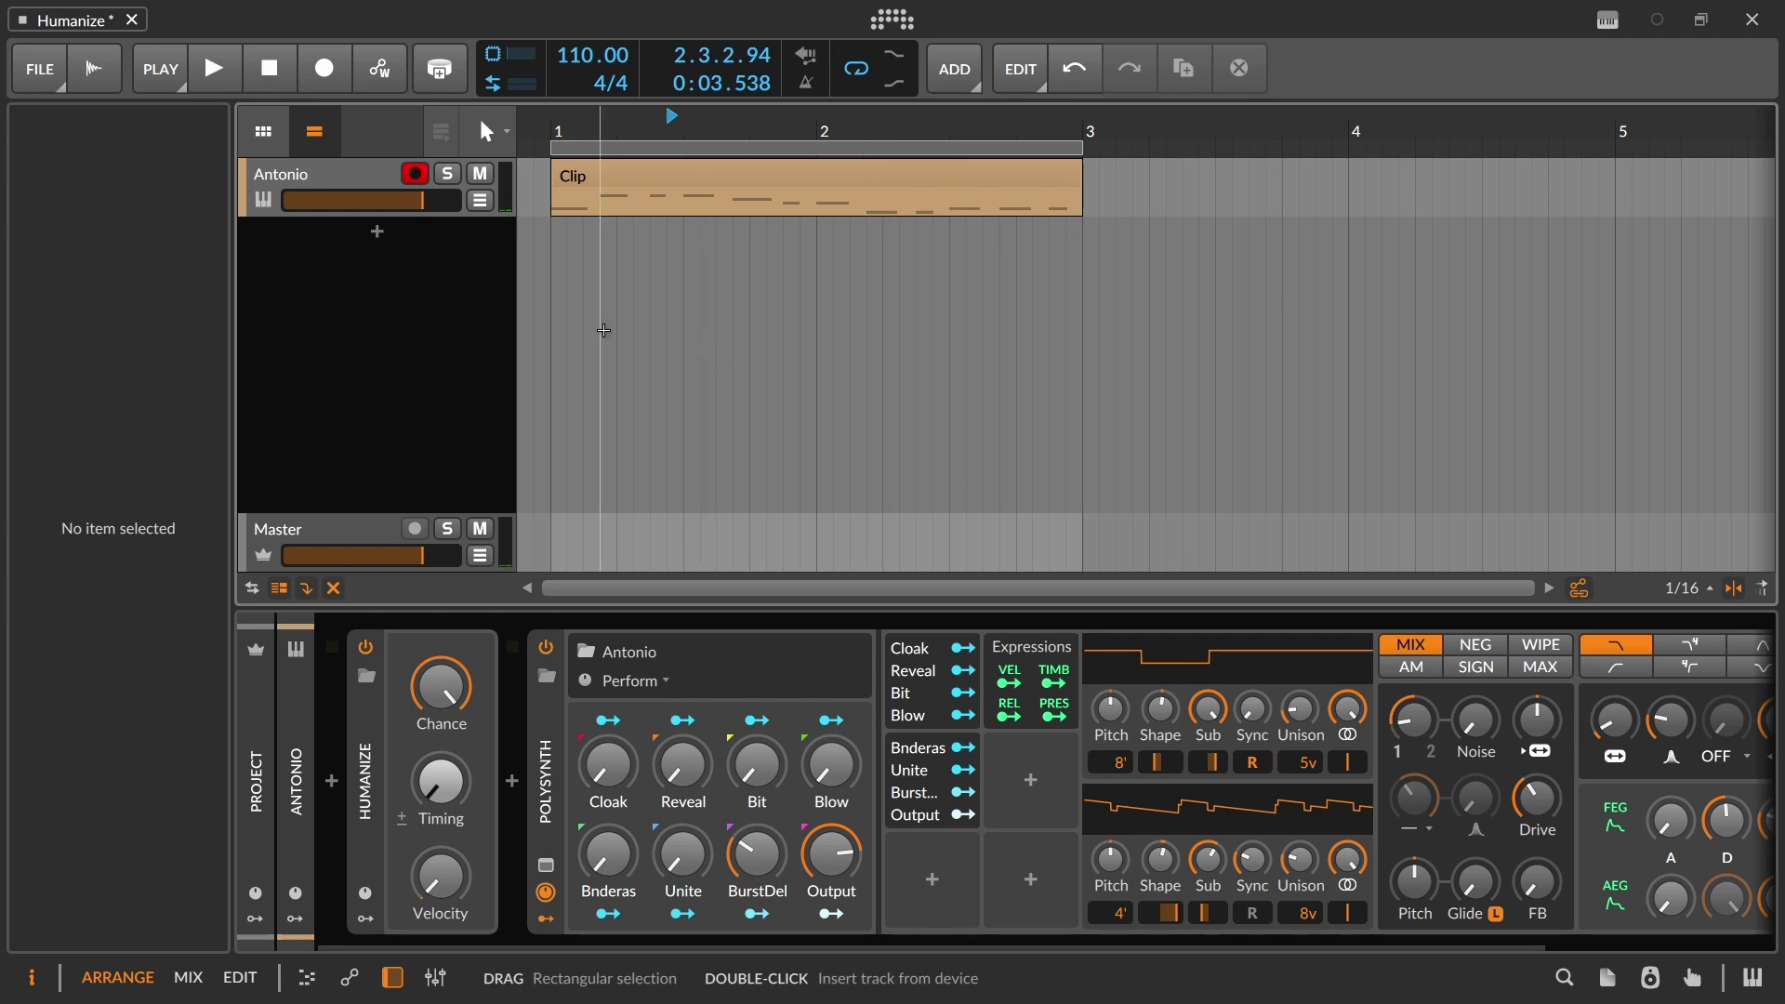
Add an Inst 2 instrument track with its input set to Antonio > Humanize
right_click(394, 273)
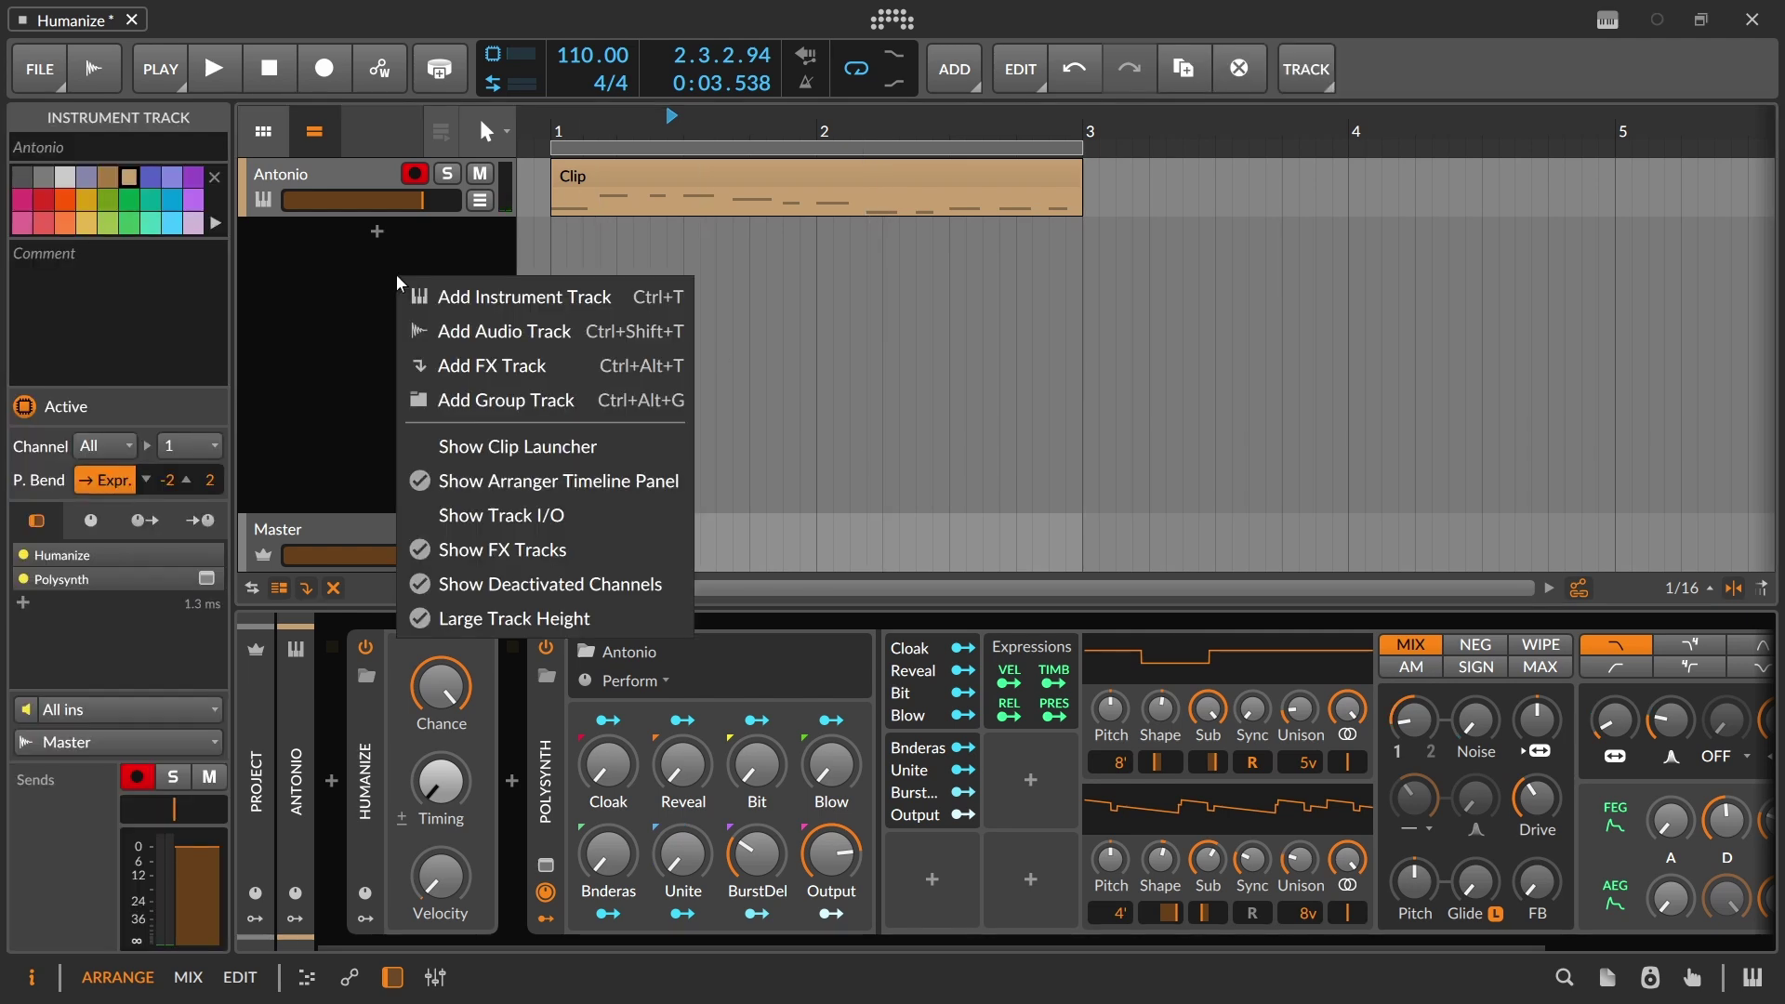
left_click(473, 298)
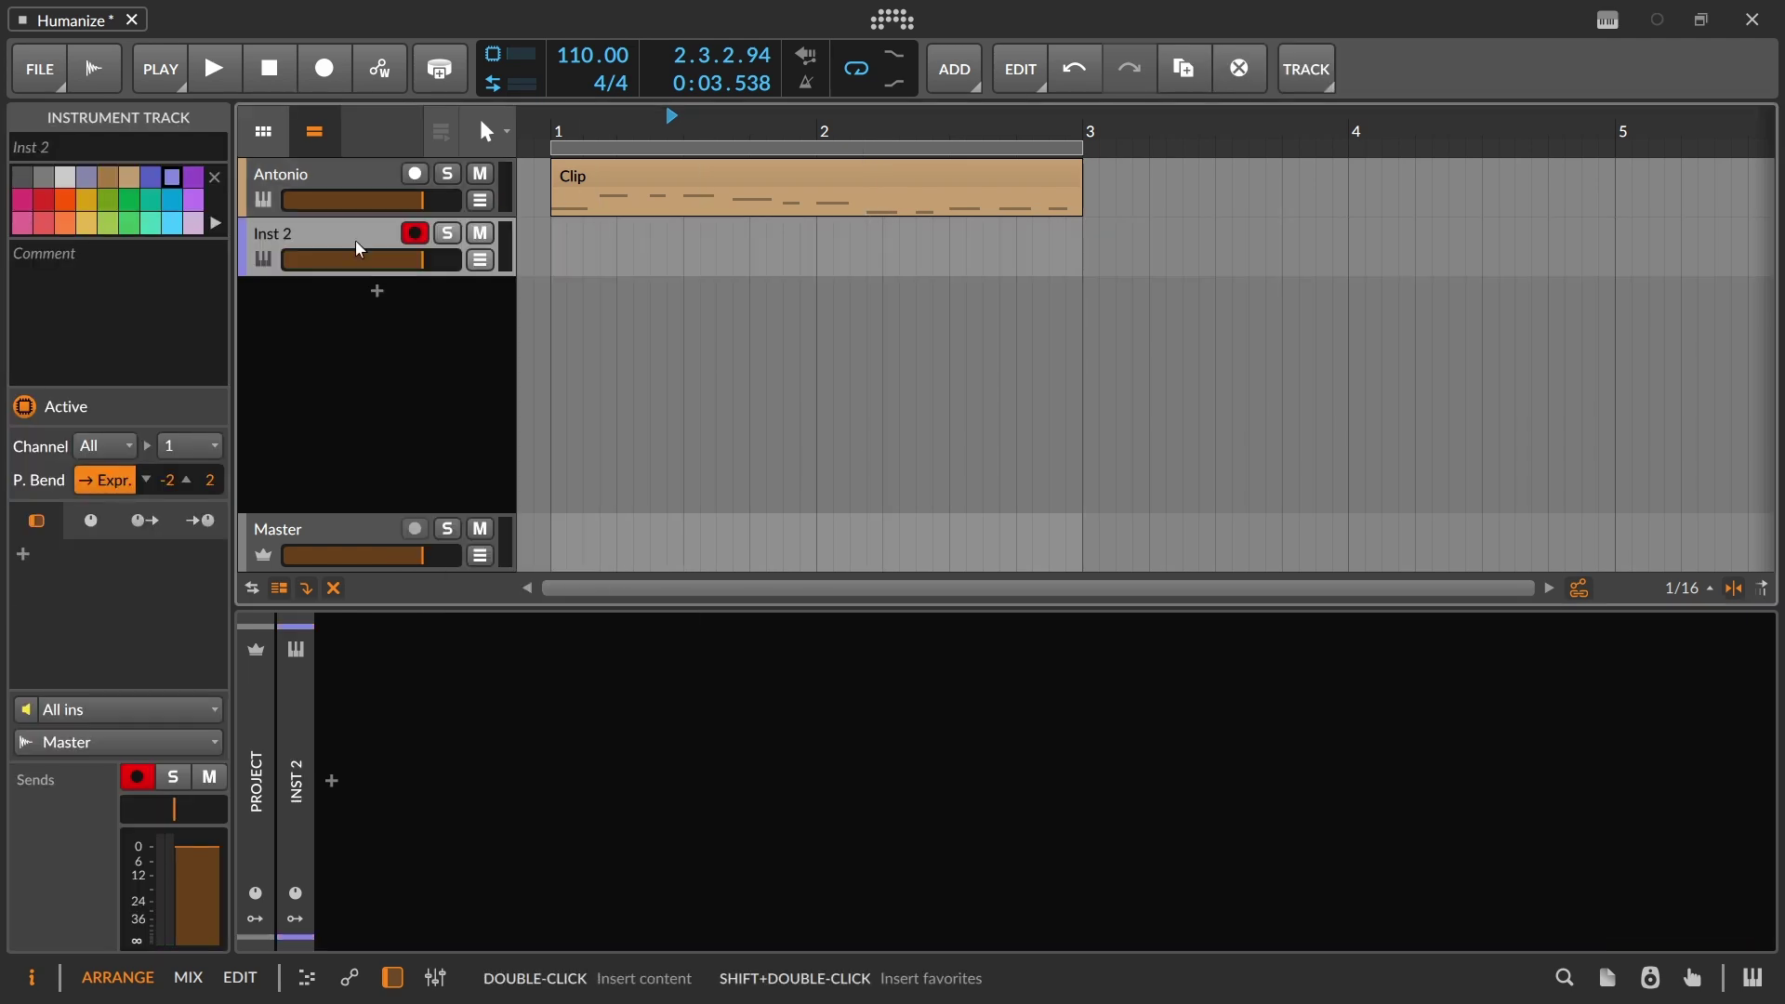
left_click(149, 715)
mouse_move(230, 640)
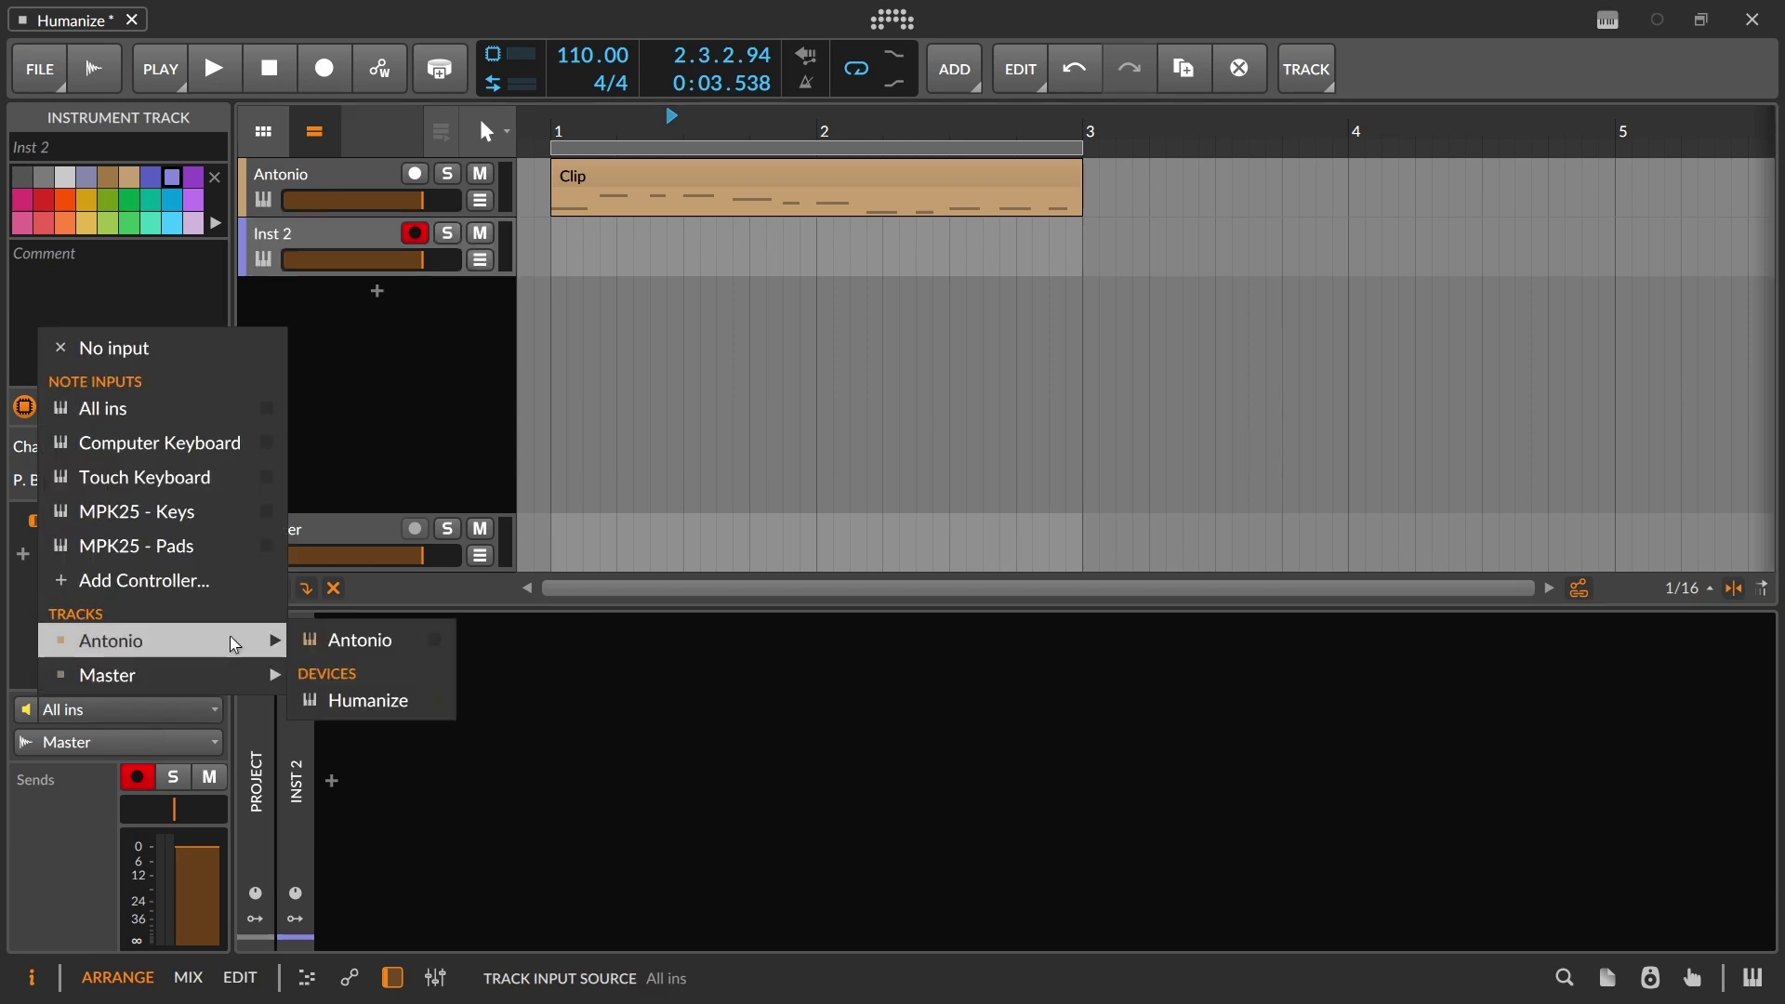
left_click(336, 712)
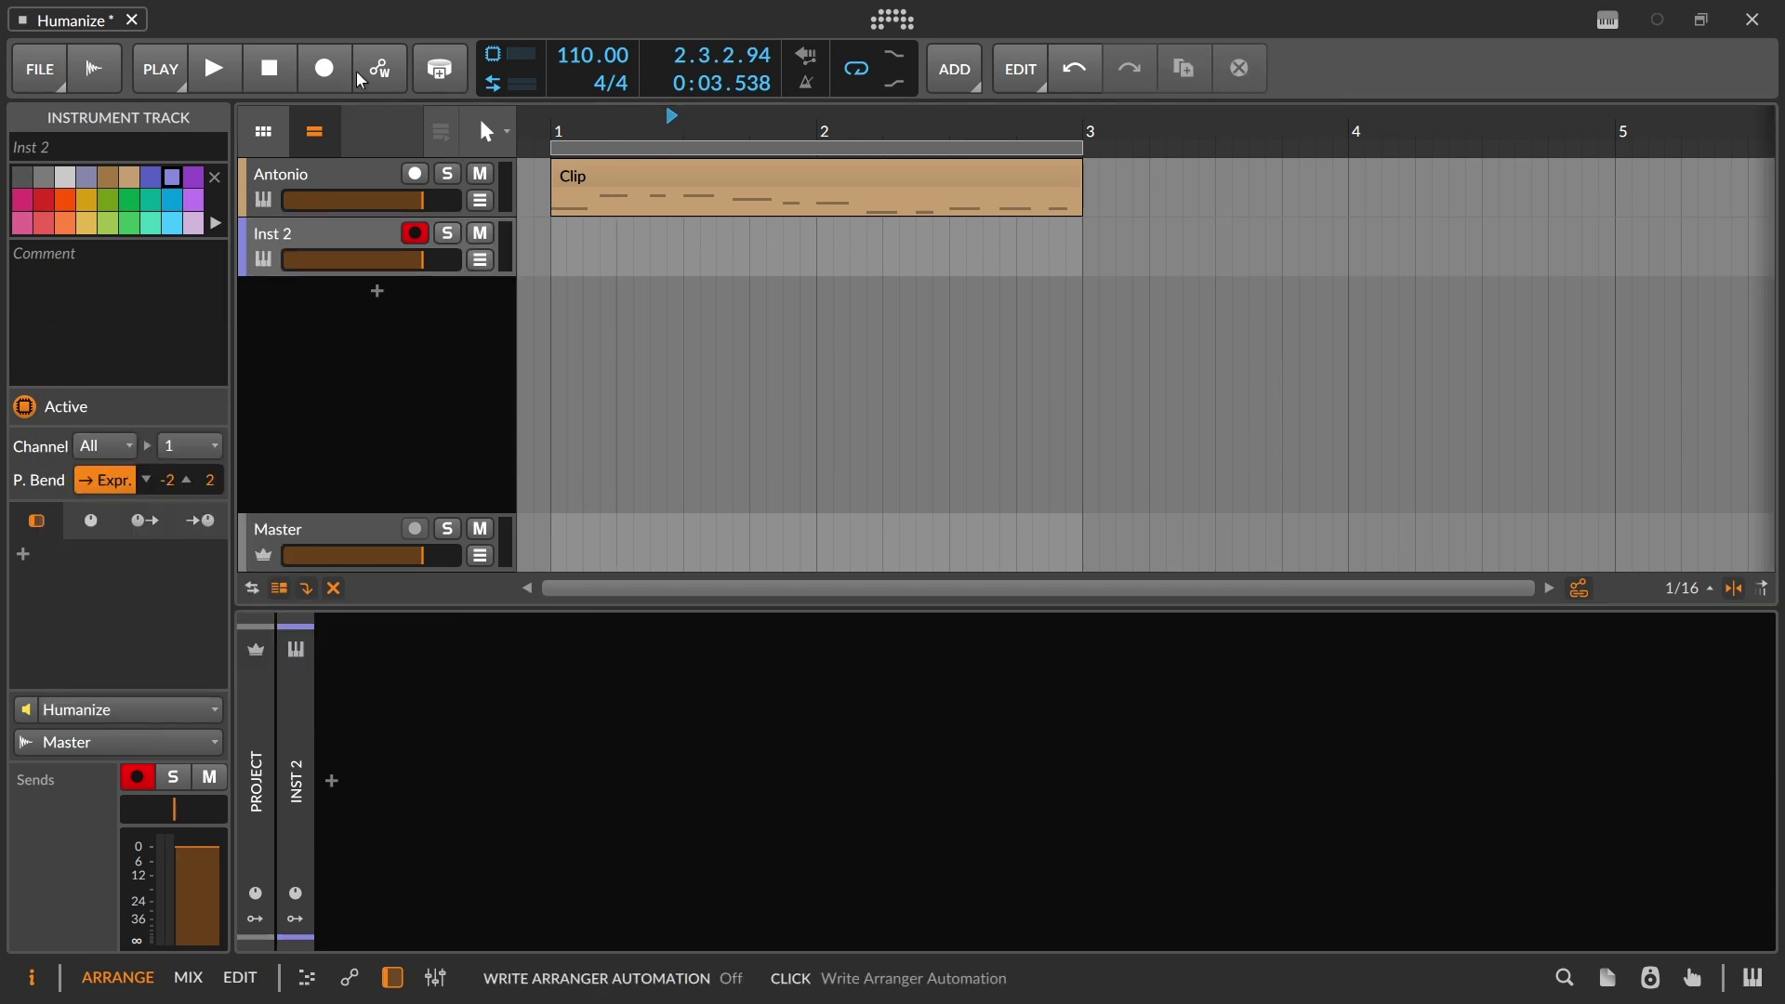
Record a take, Inst 2 #1, from bar 1 onto Inst 2
left_click(326, 69)
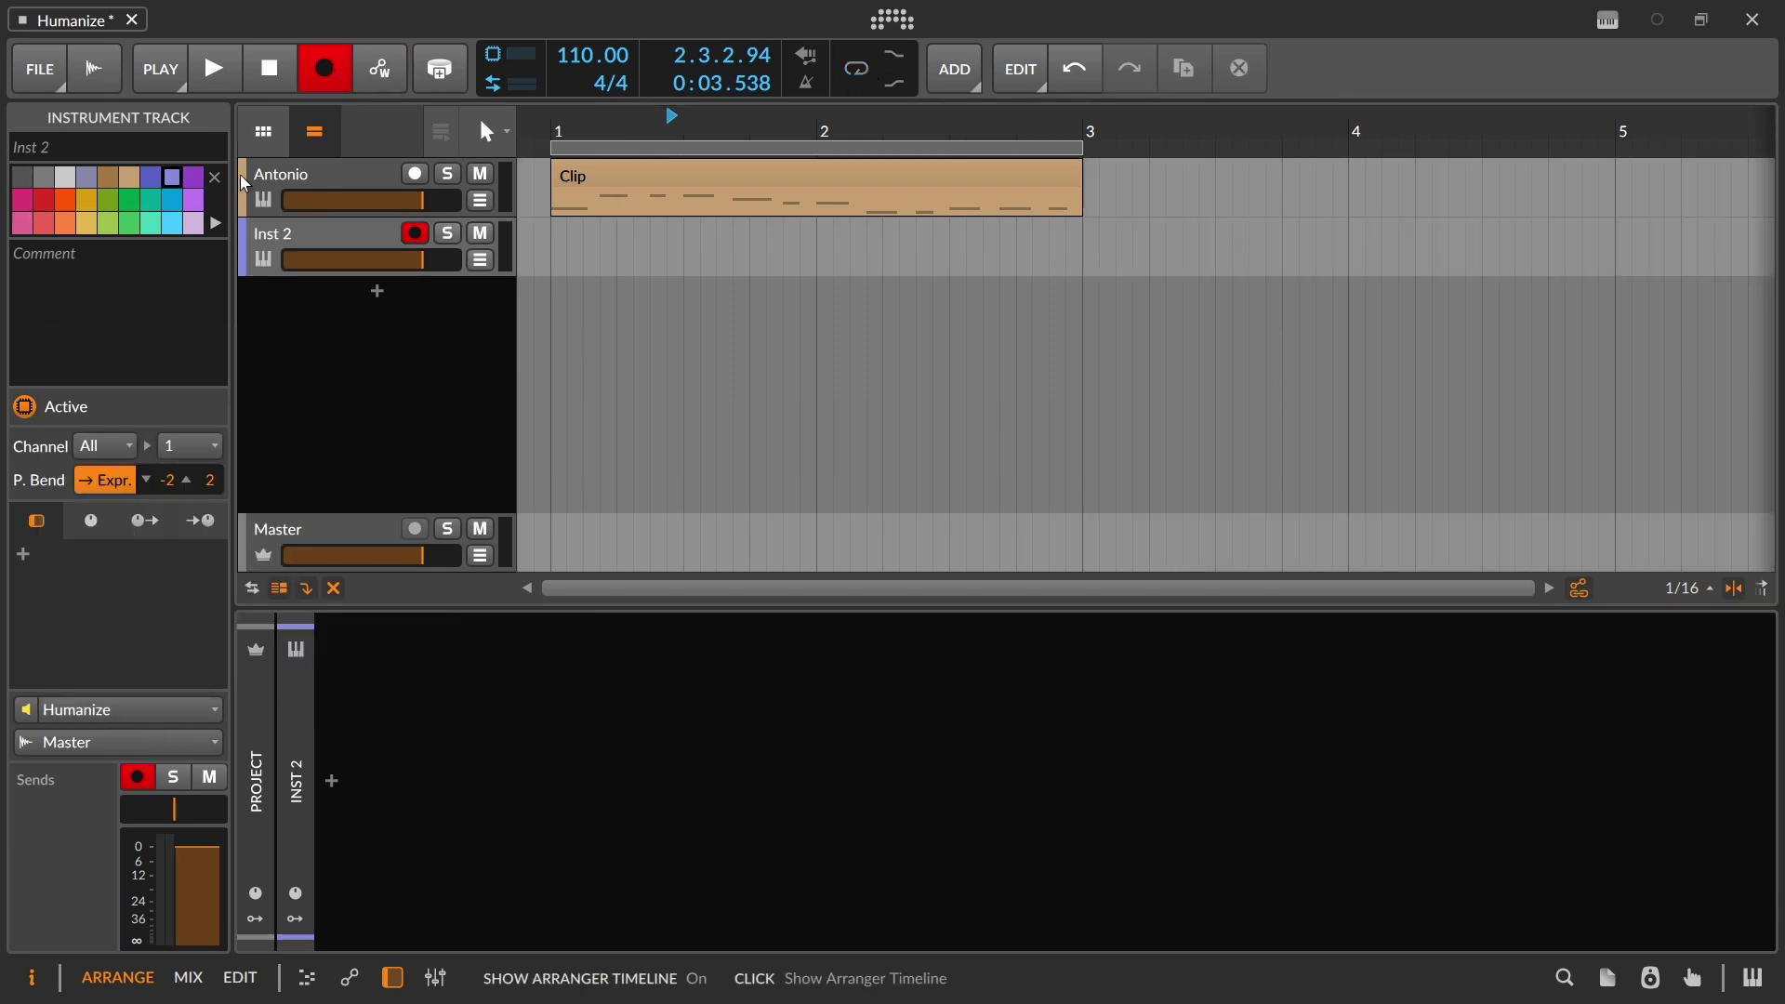
left_click(553, 116)
left_click(214, 68)
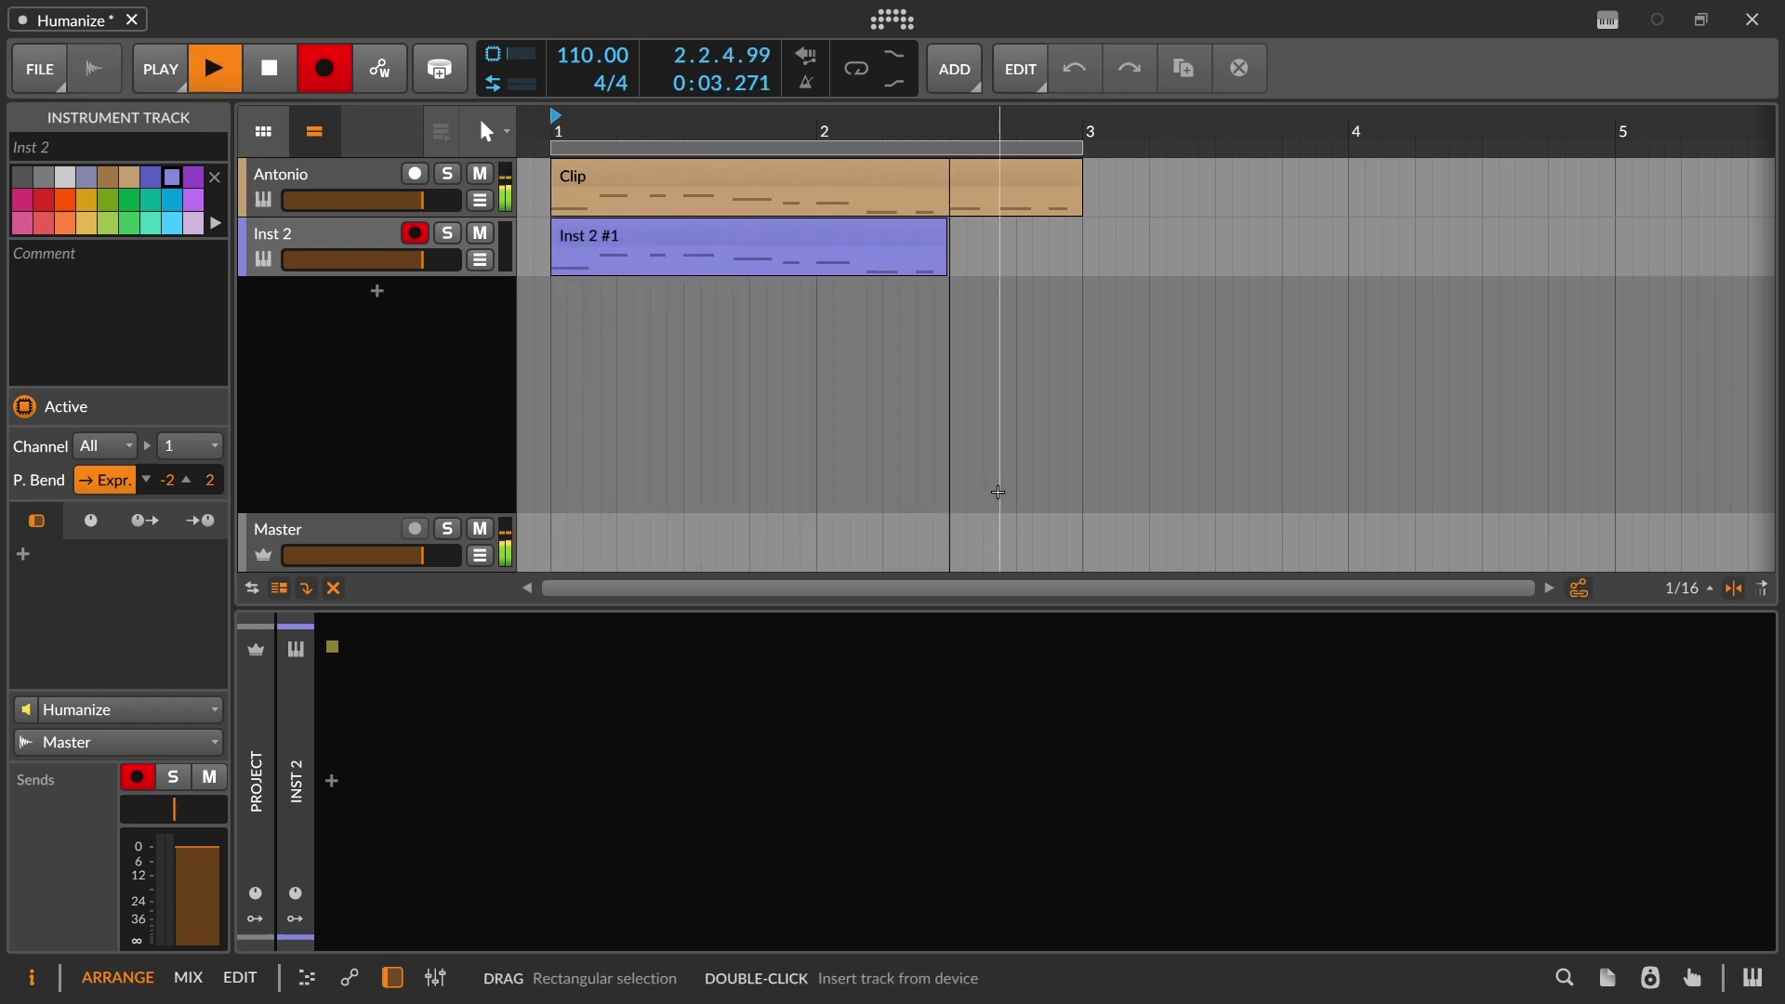
key("space")
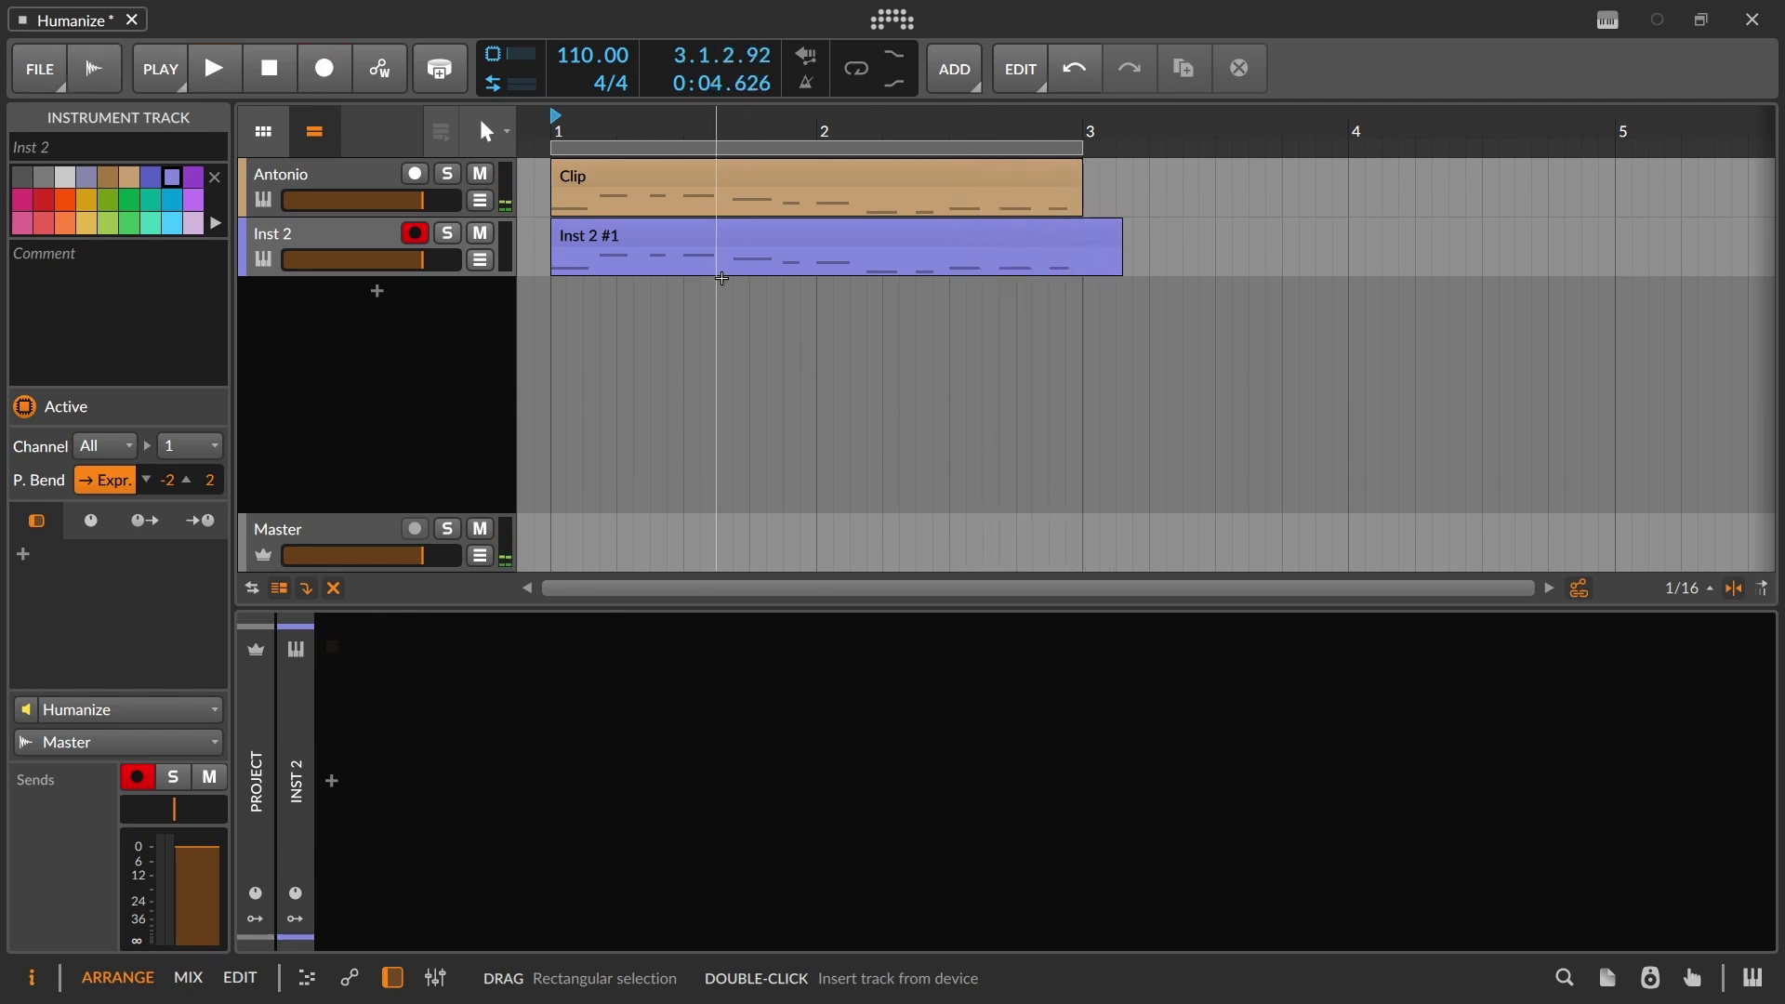
Show the velocity lane for the Inst 2 #1 take, then view Antonio's Humanize device
double_click(707, 238)
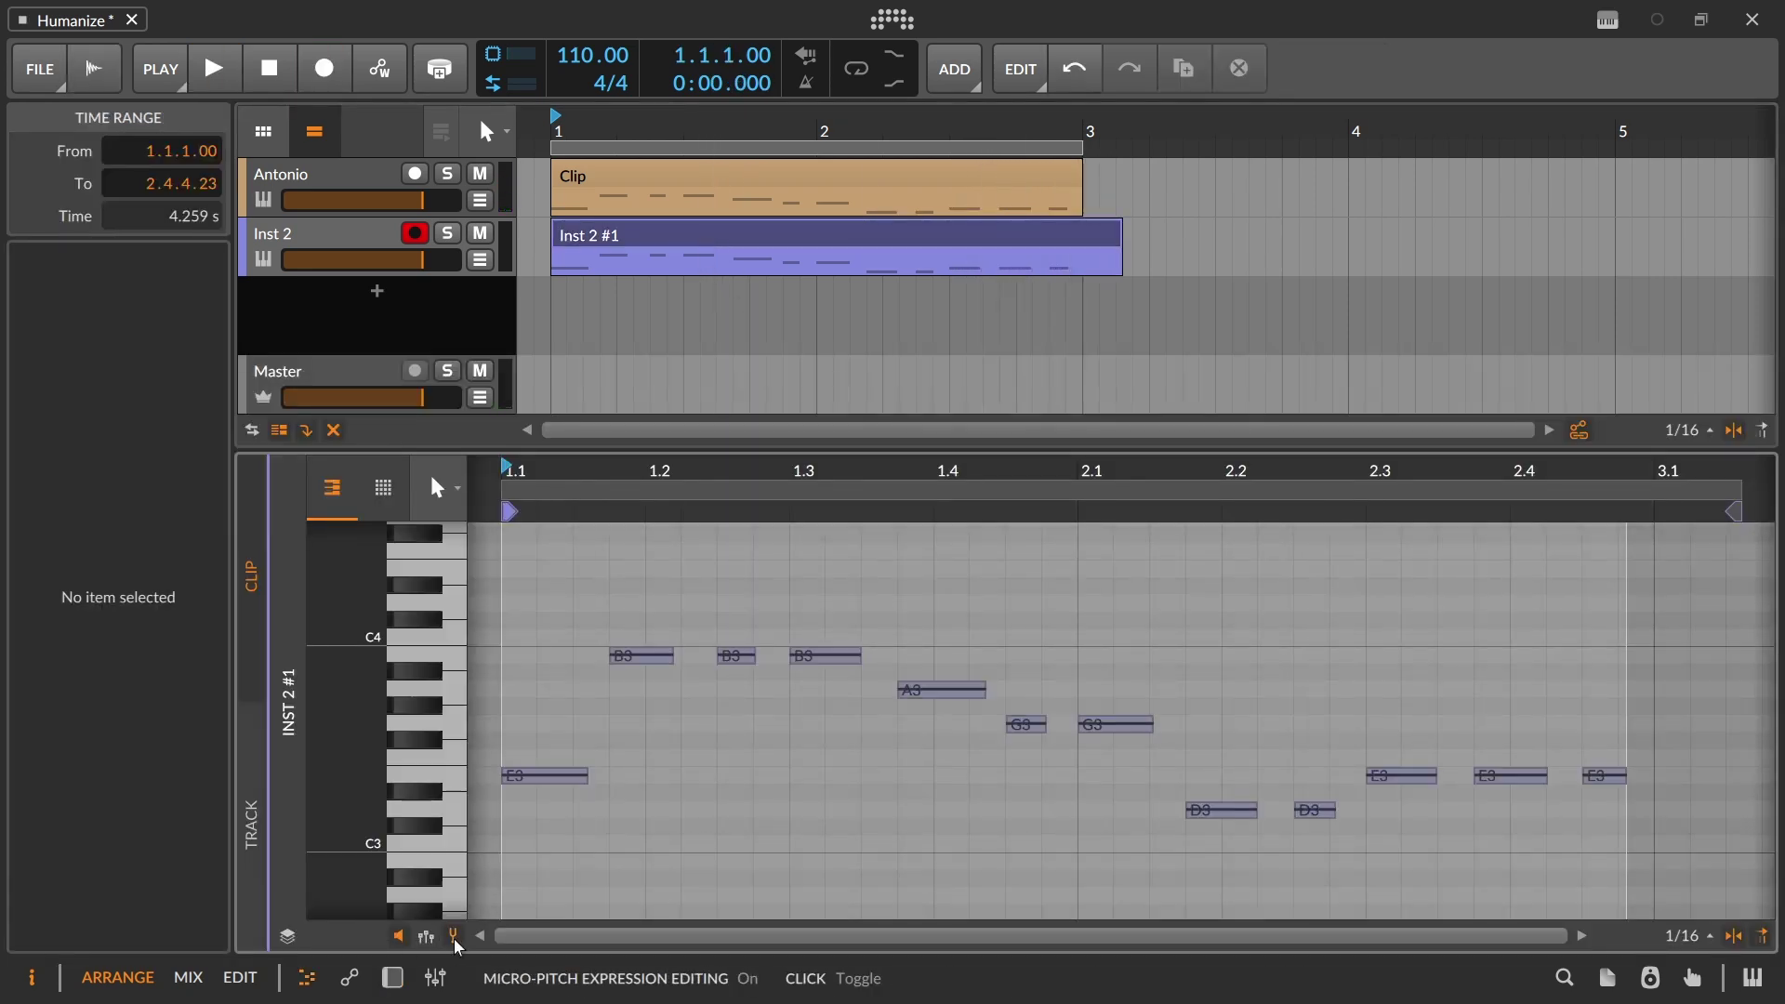
left_click(427, 938)
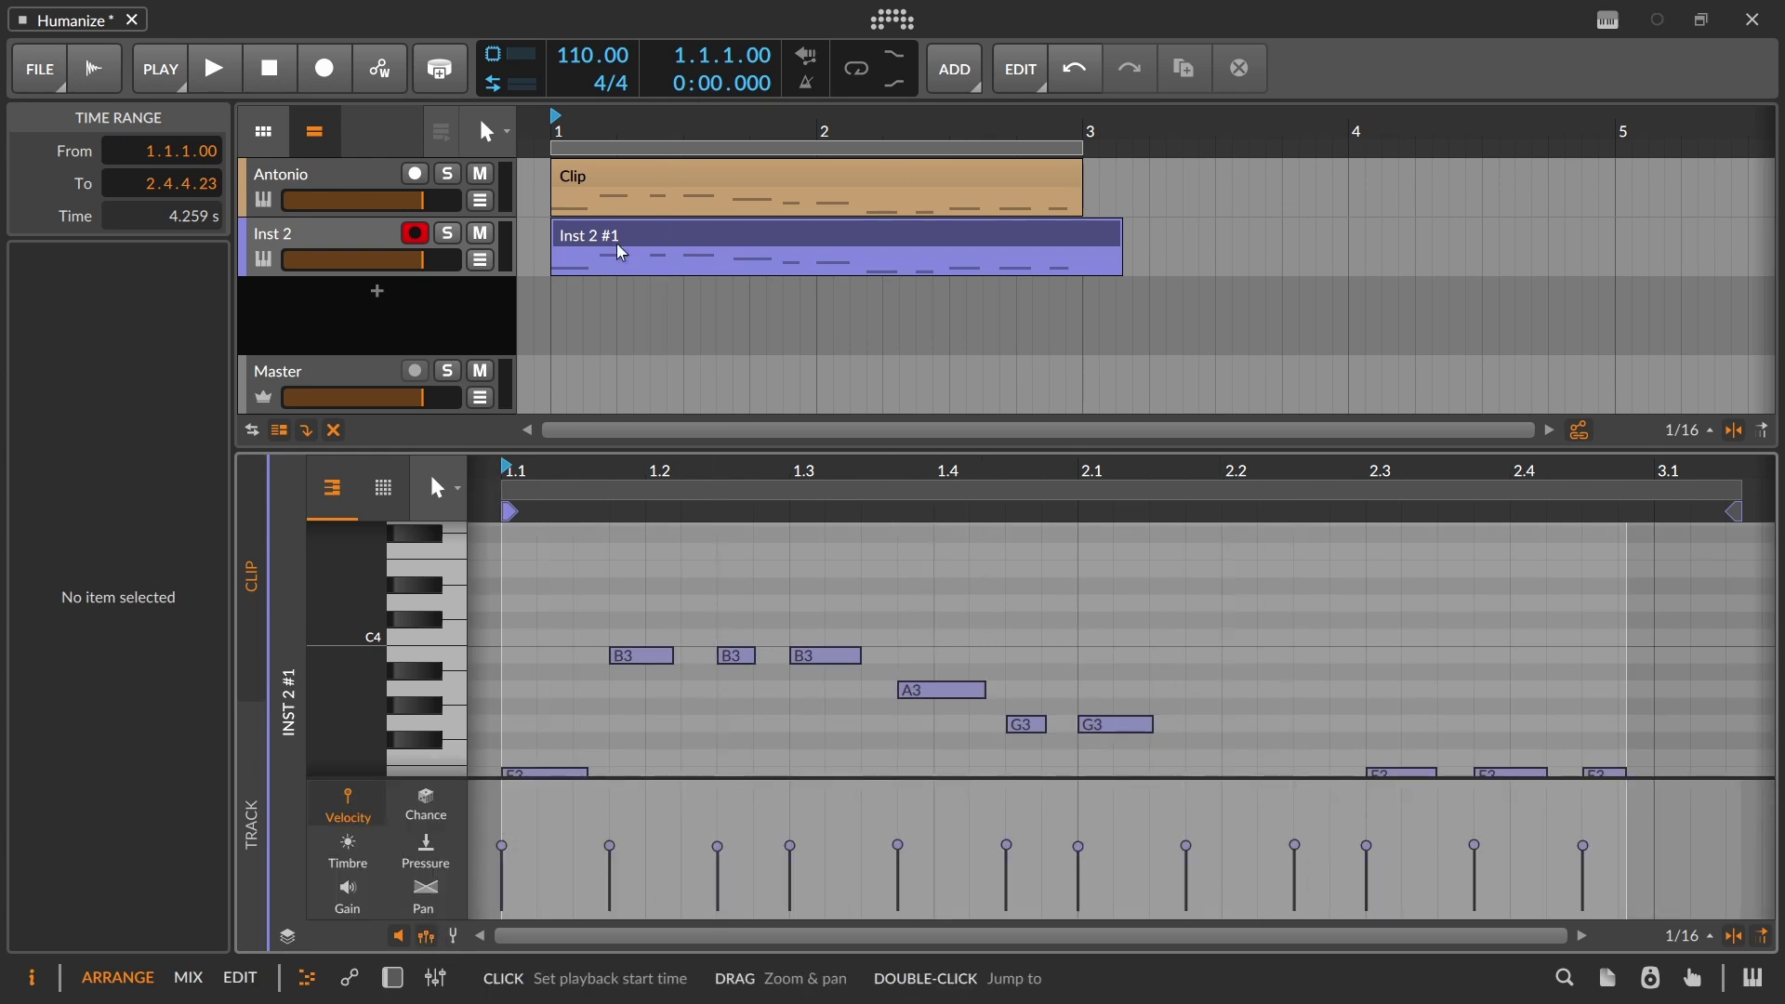
left_click(381, 169)
double_click(381, 169)
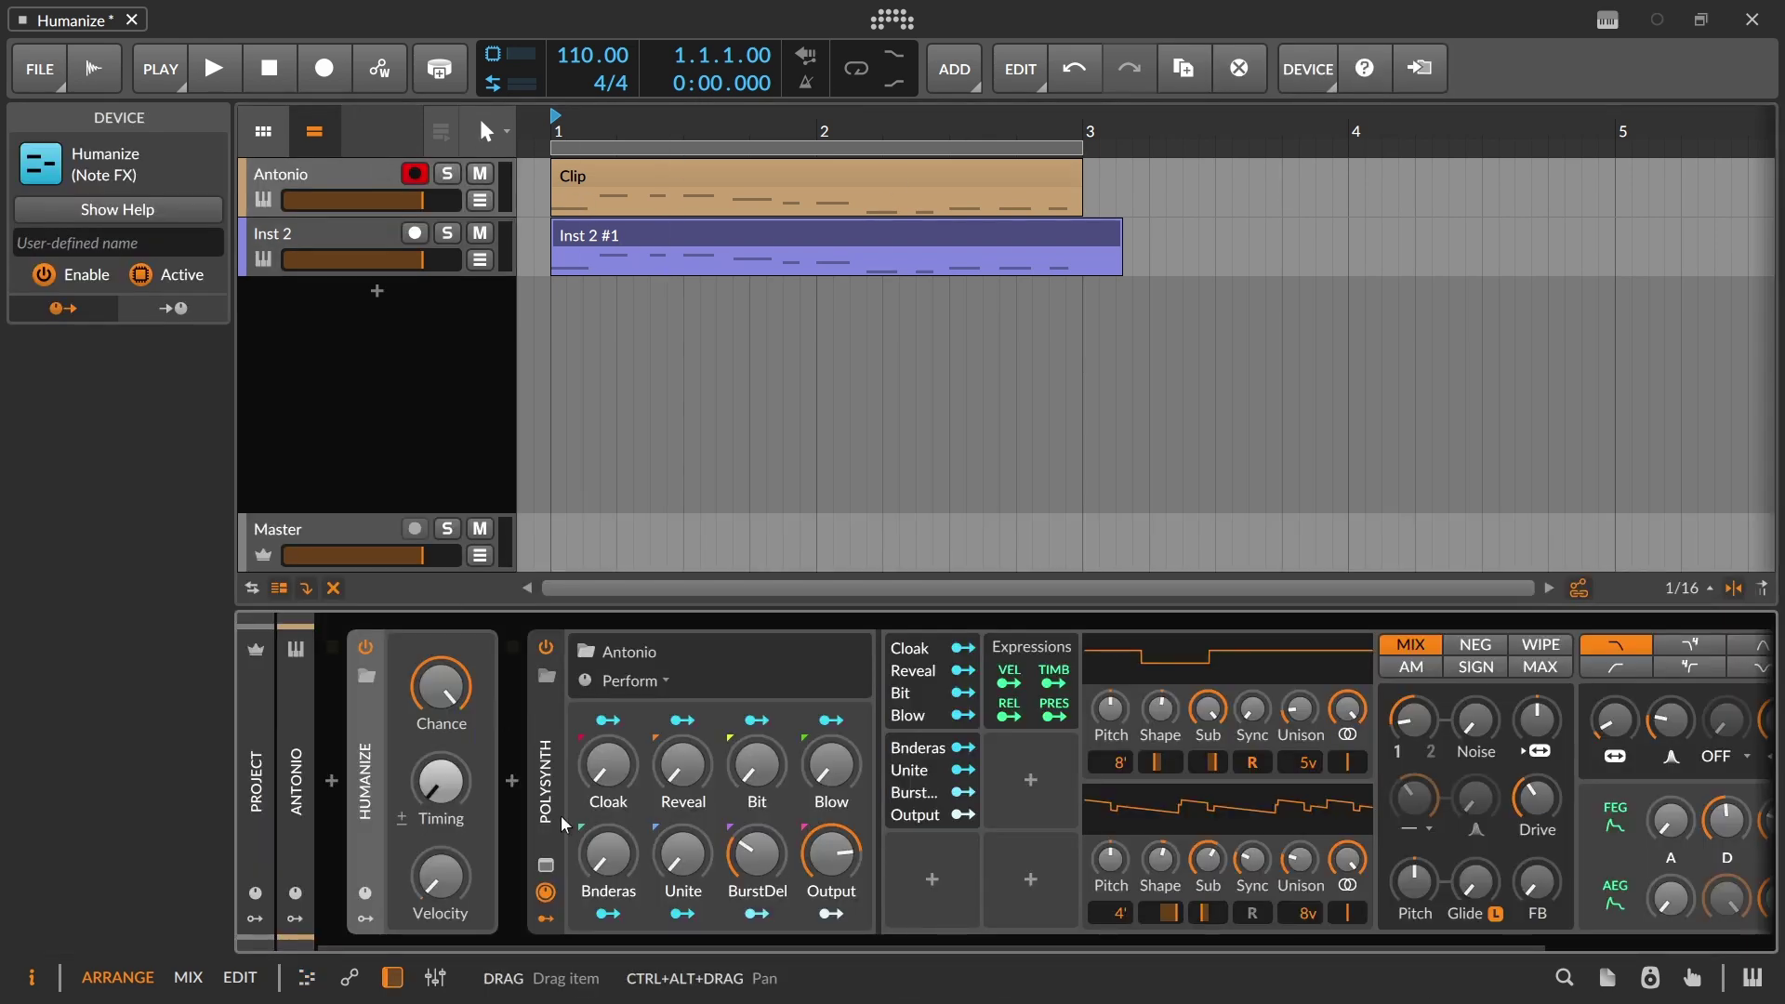
mouse_move(441, 874)
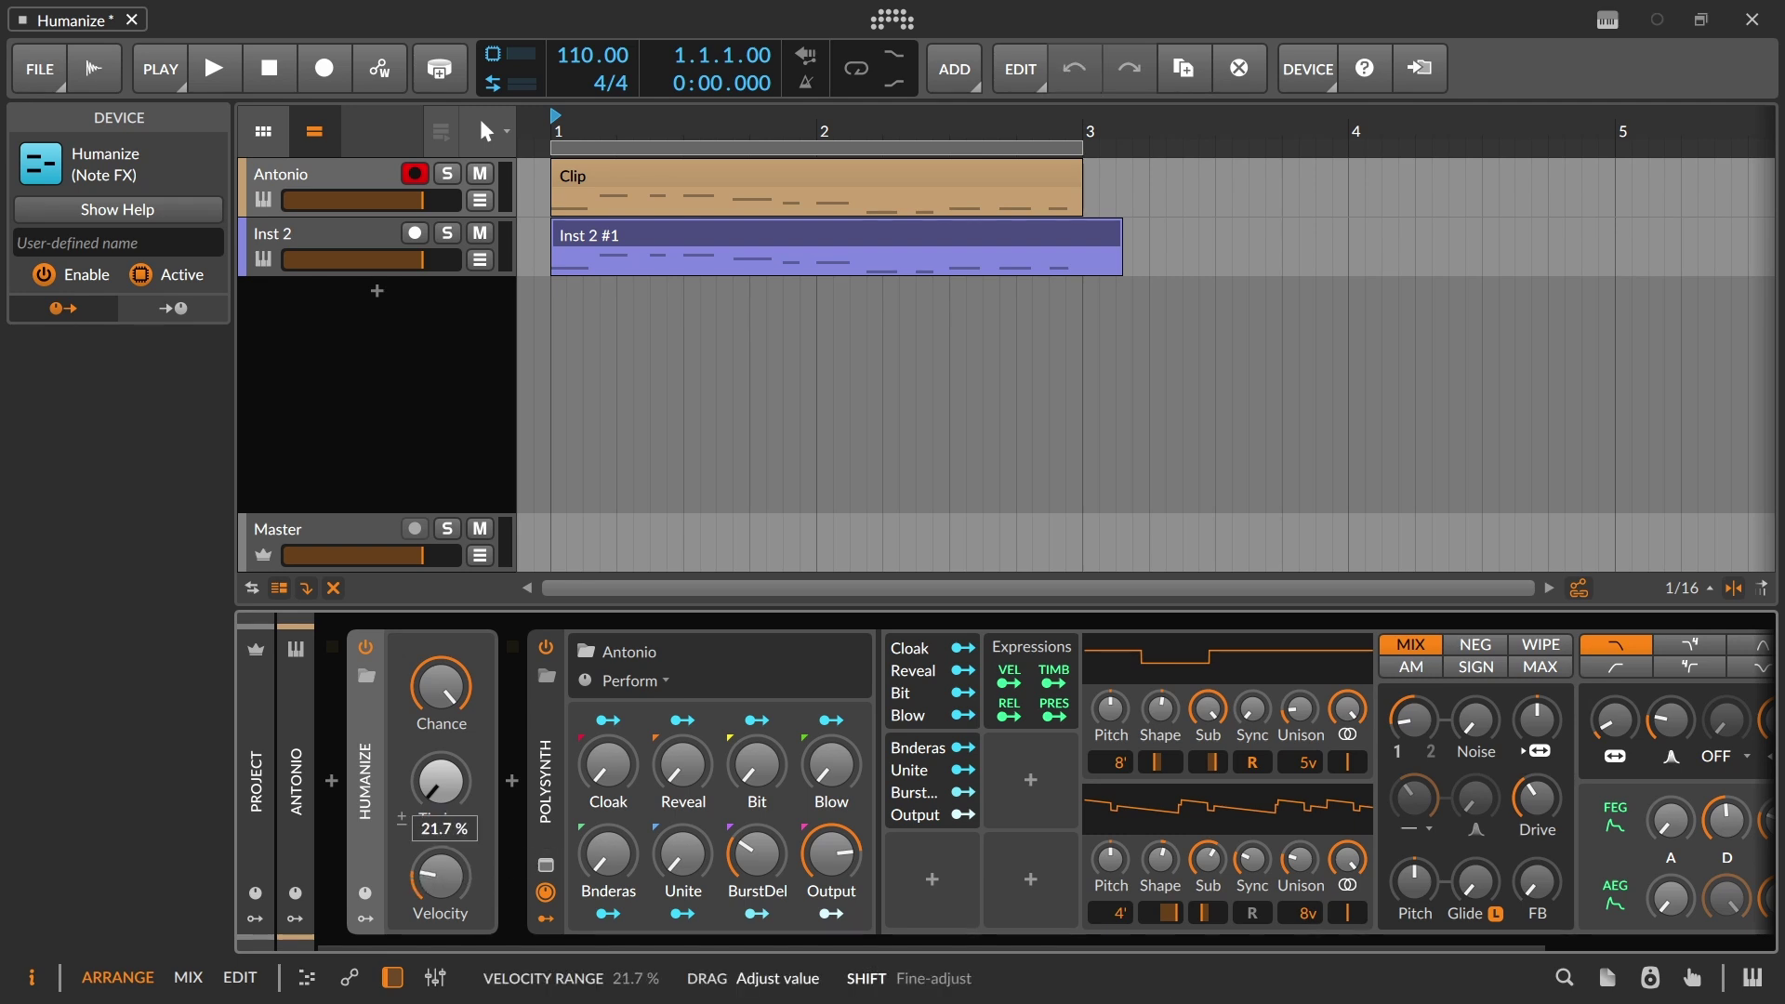
Delete the old Inst 2 #1 take and record a fresh one on Inst 2
left_click(681, 237)
key("Delete")
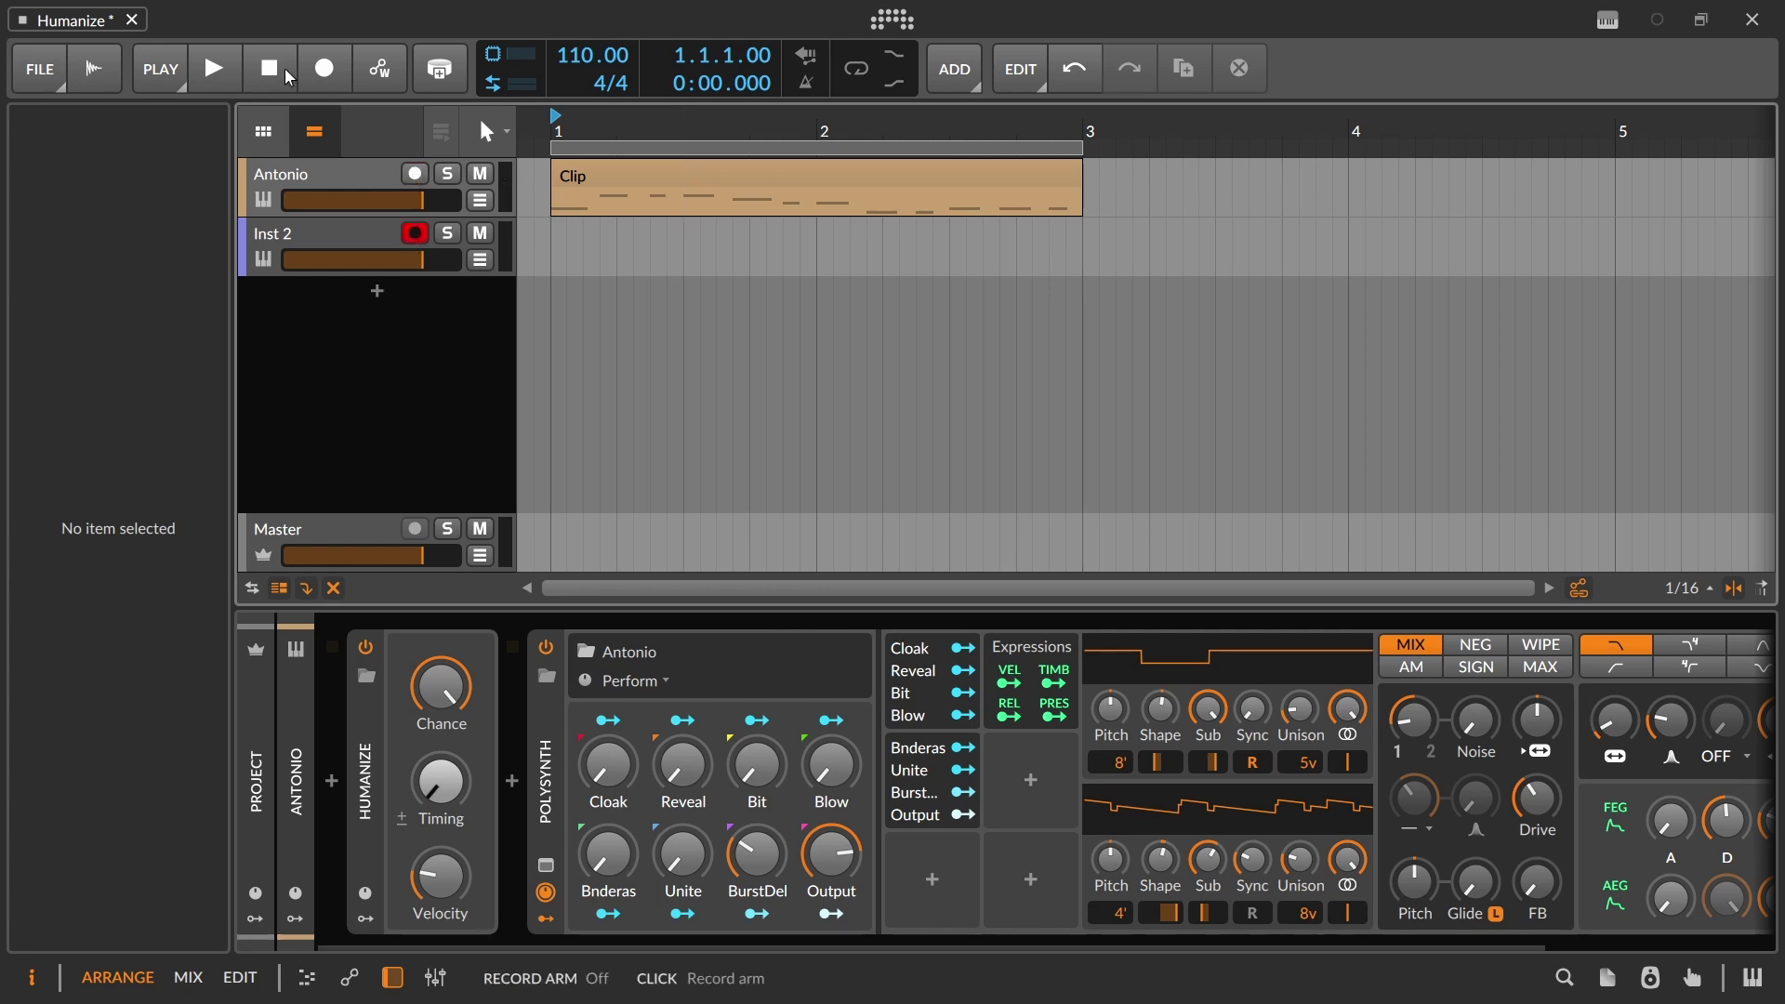
left_click(324, 68)
left_click(214, 68)
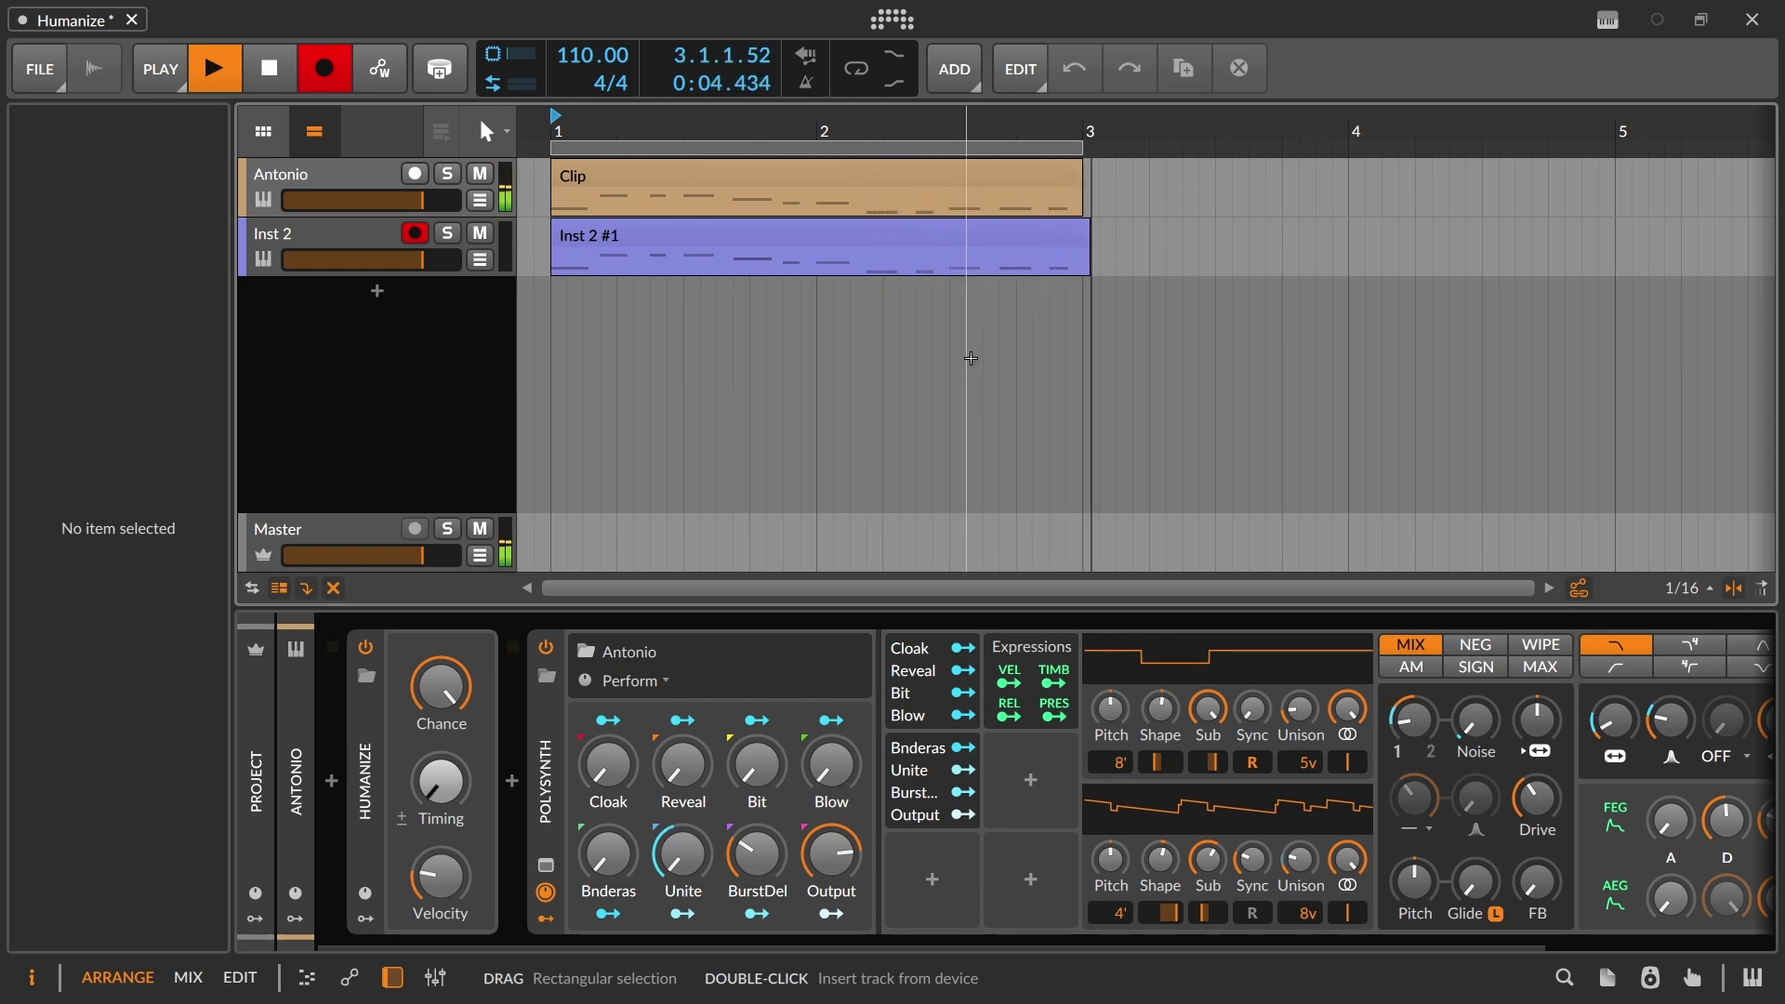
key("space")
key("e")
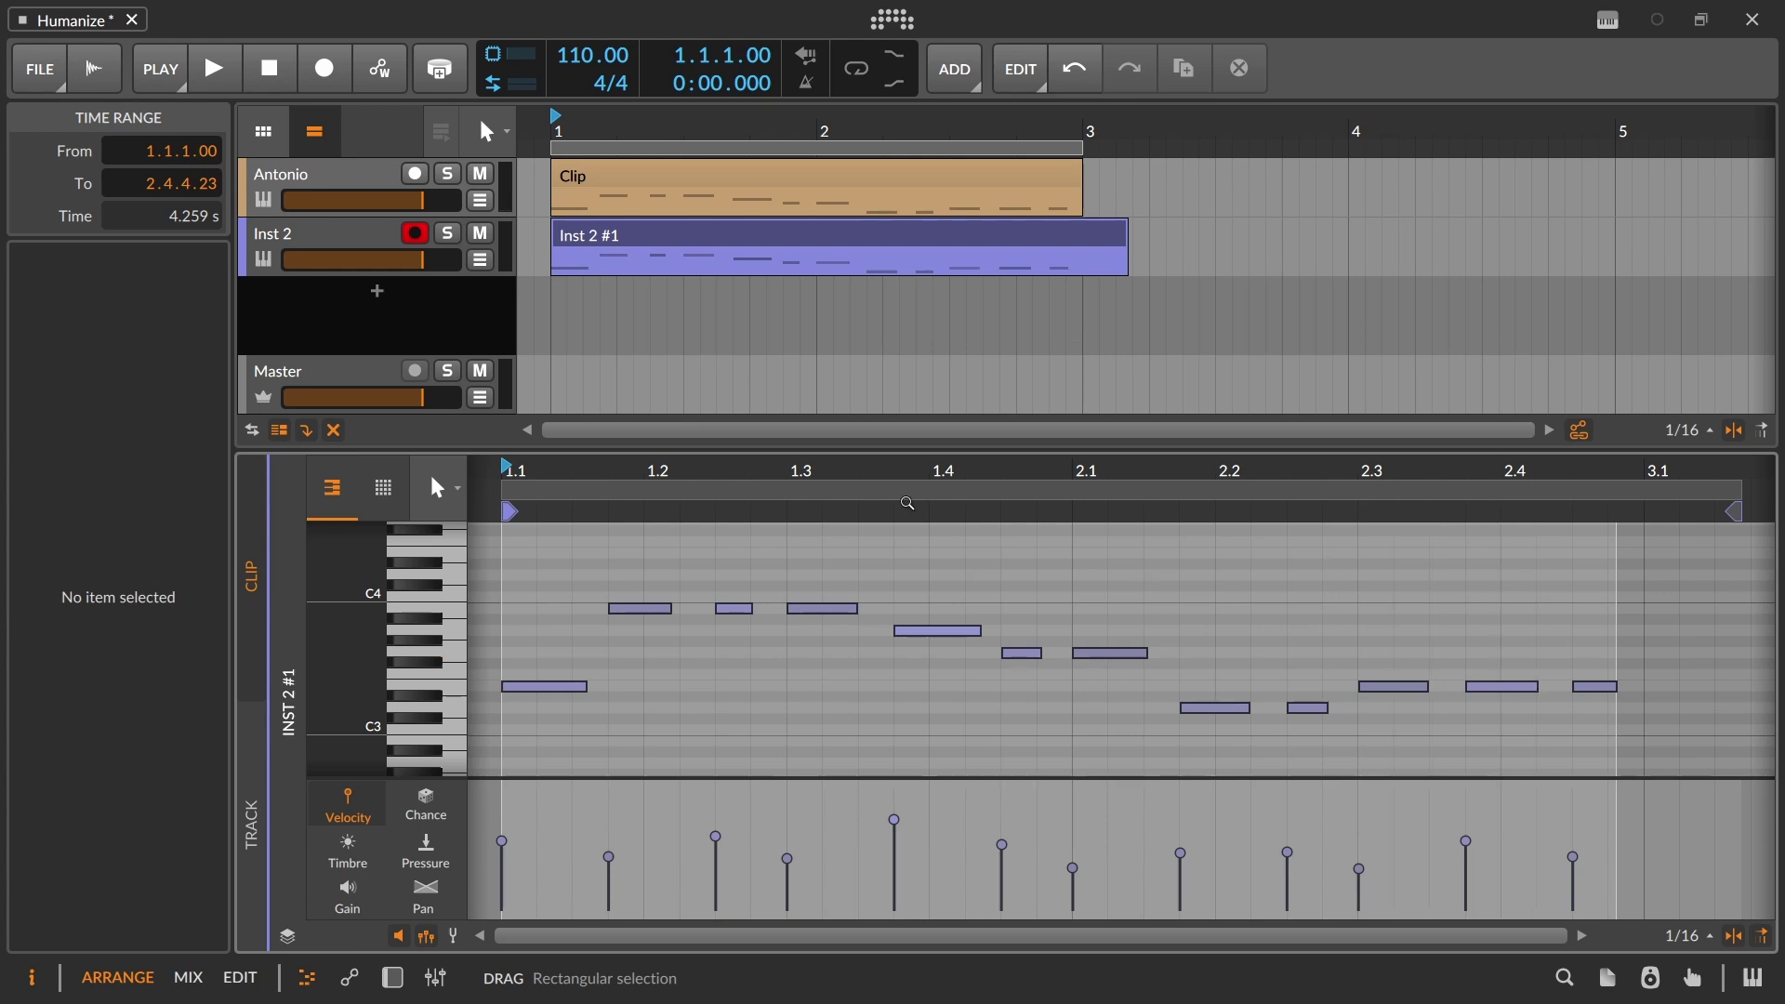
Set Humanize velocity randomisation to about 22.3% and delete the Inst 2 #1 take
left_click(333, 242)
left_click(313, 166)
double_click(312, 170)
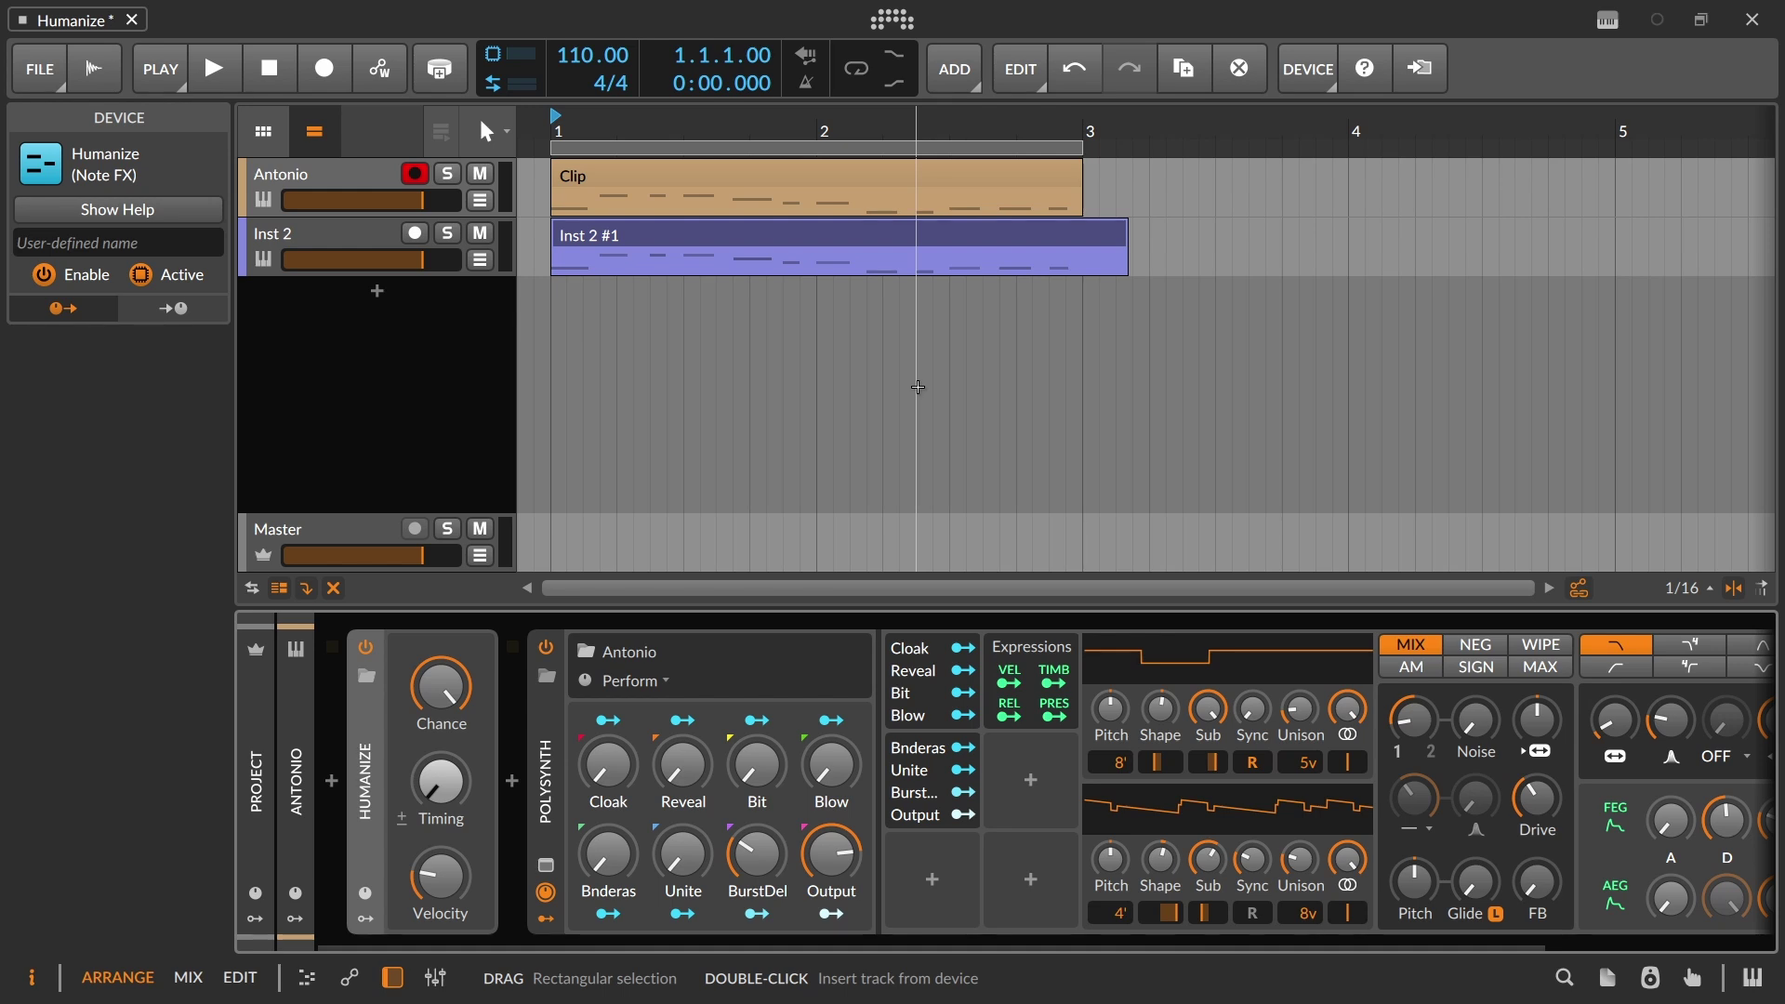
left_click_drag(459, 892, 459, 888)
left_click(697, 244)
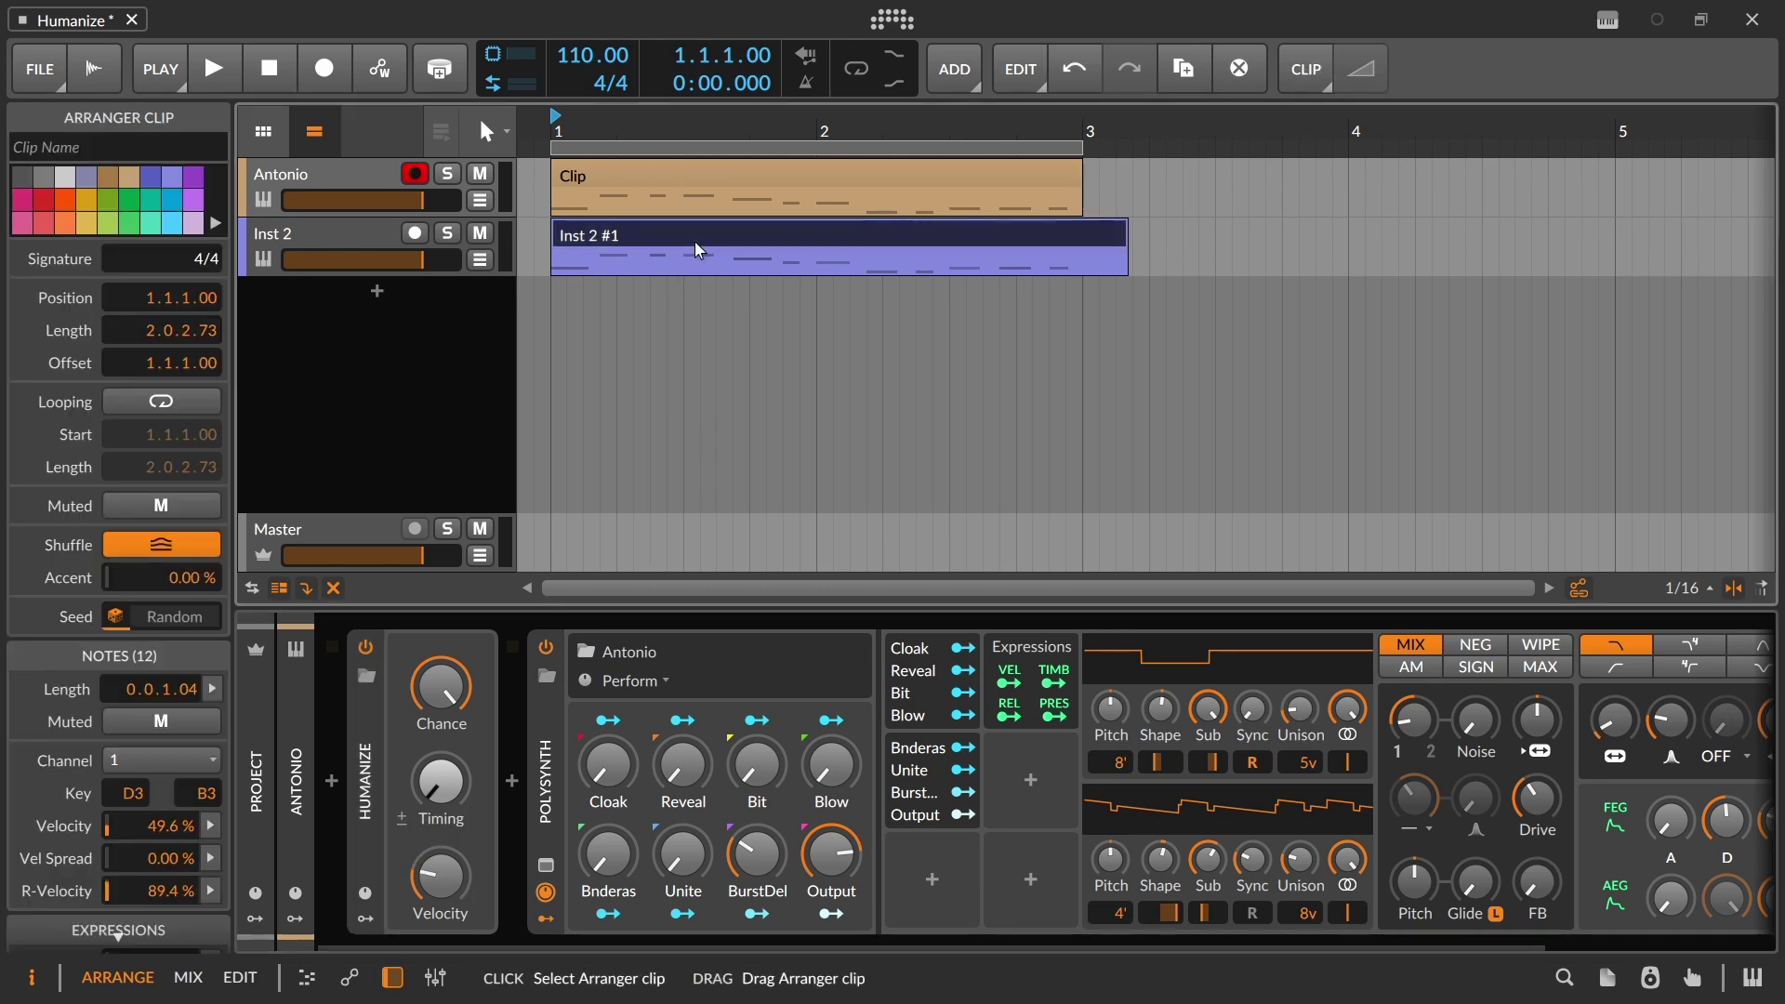
key("Delete")
Set every note in Antonio's Clip to 100% velocity
double_click(661, 164)
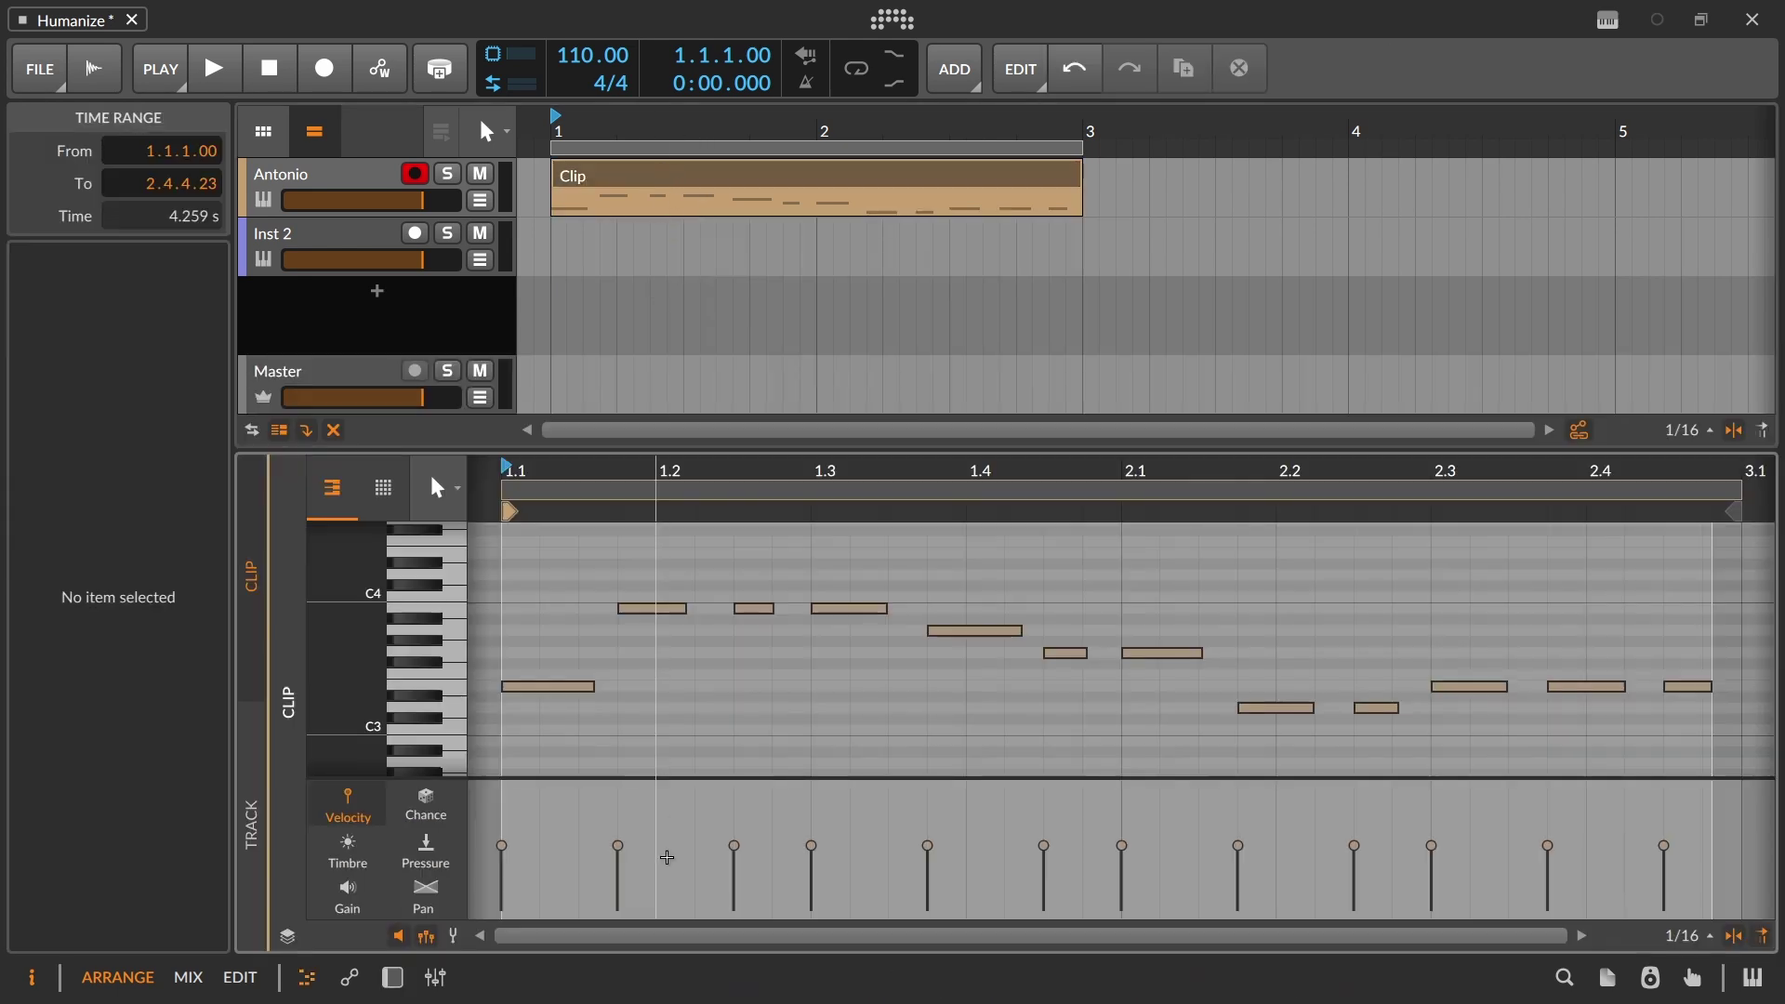
left_click_drag(502, 811, 1779, 916)
left_click_drag(1204, 837, 1219, 764)
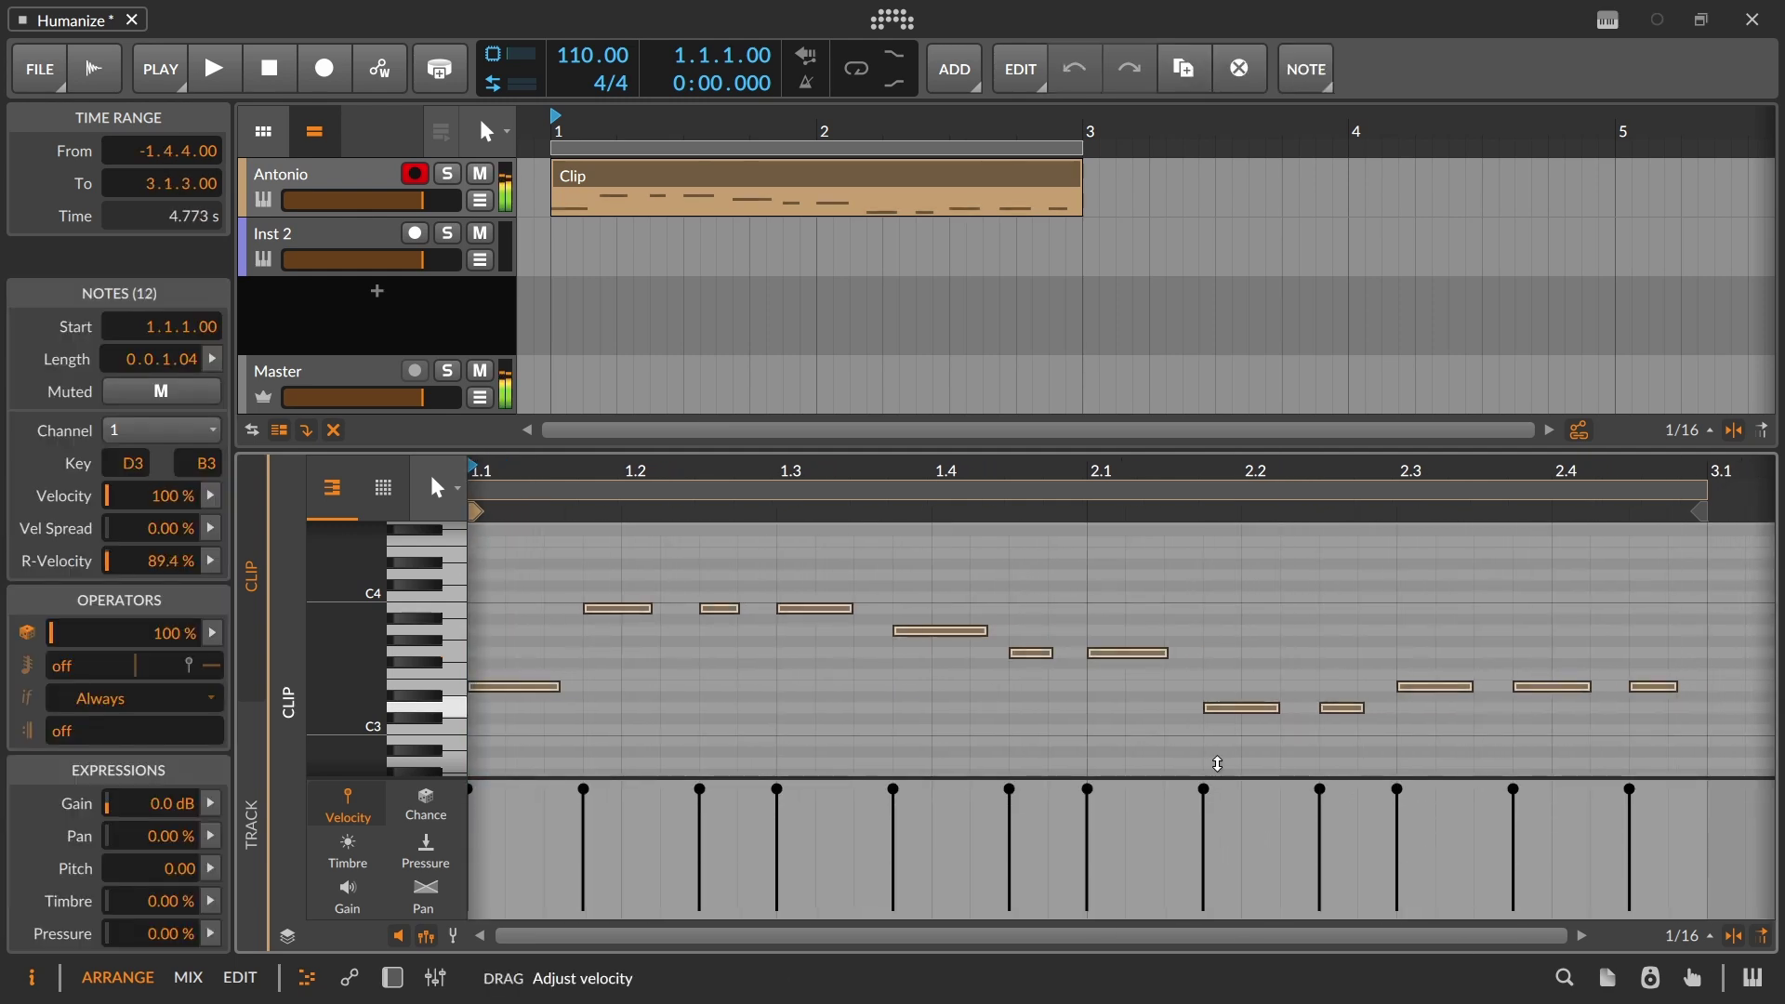
Lower Humanize velocity randomisation to 11.7% and audition Antonio's clip
key("d")
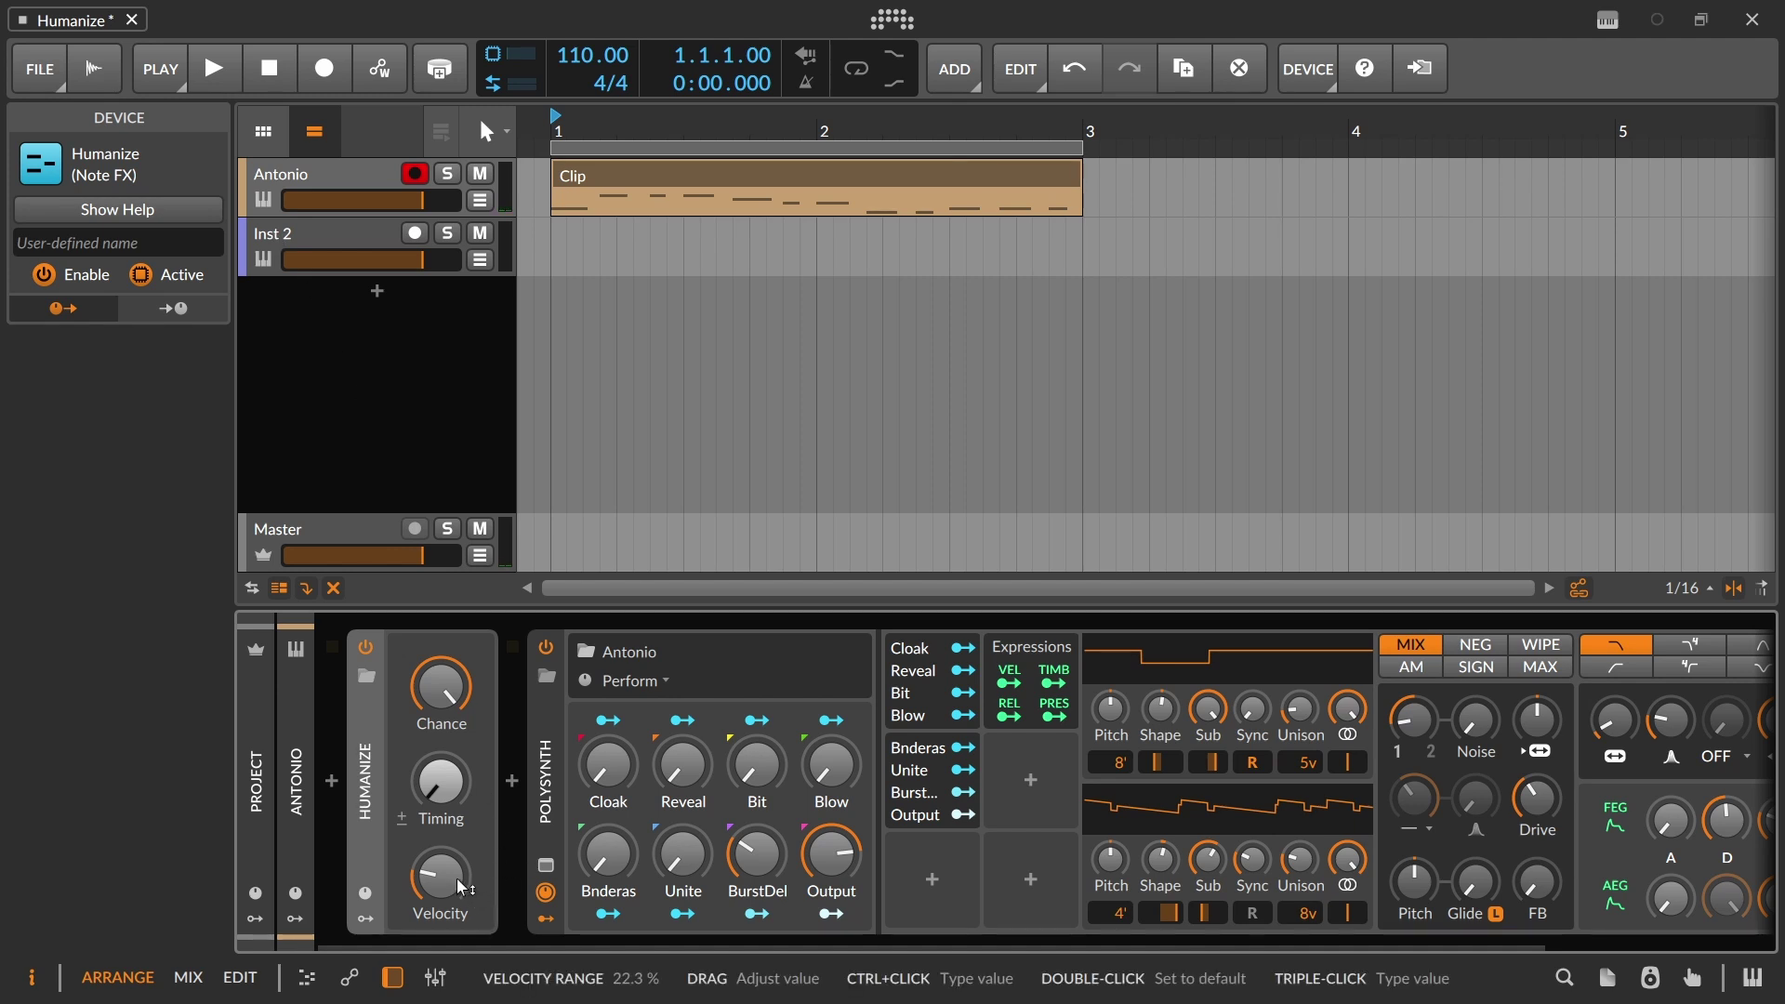
left_click_drag(457, 883, 458, 925)
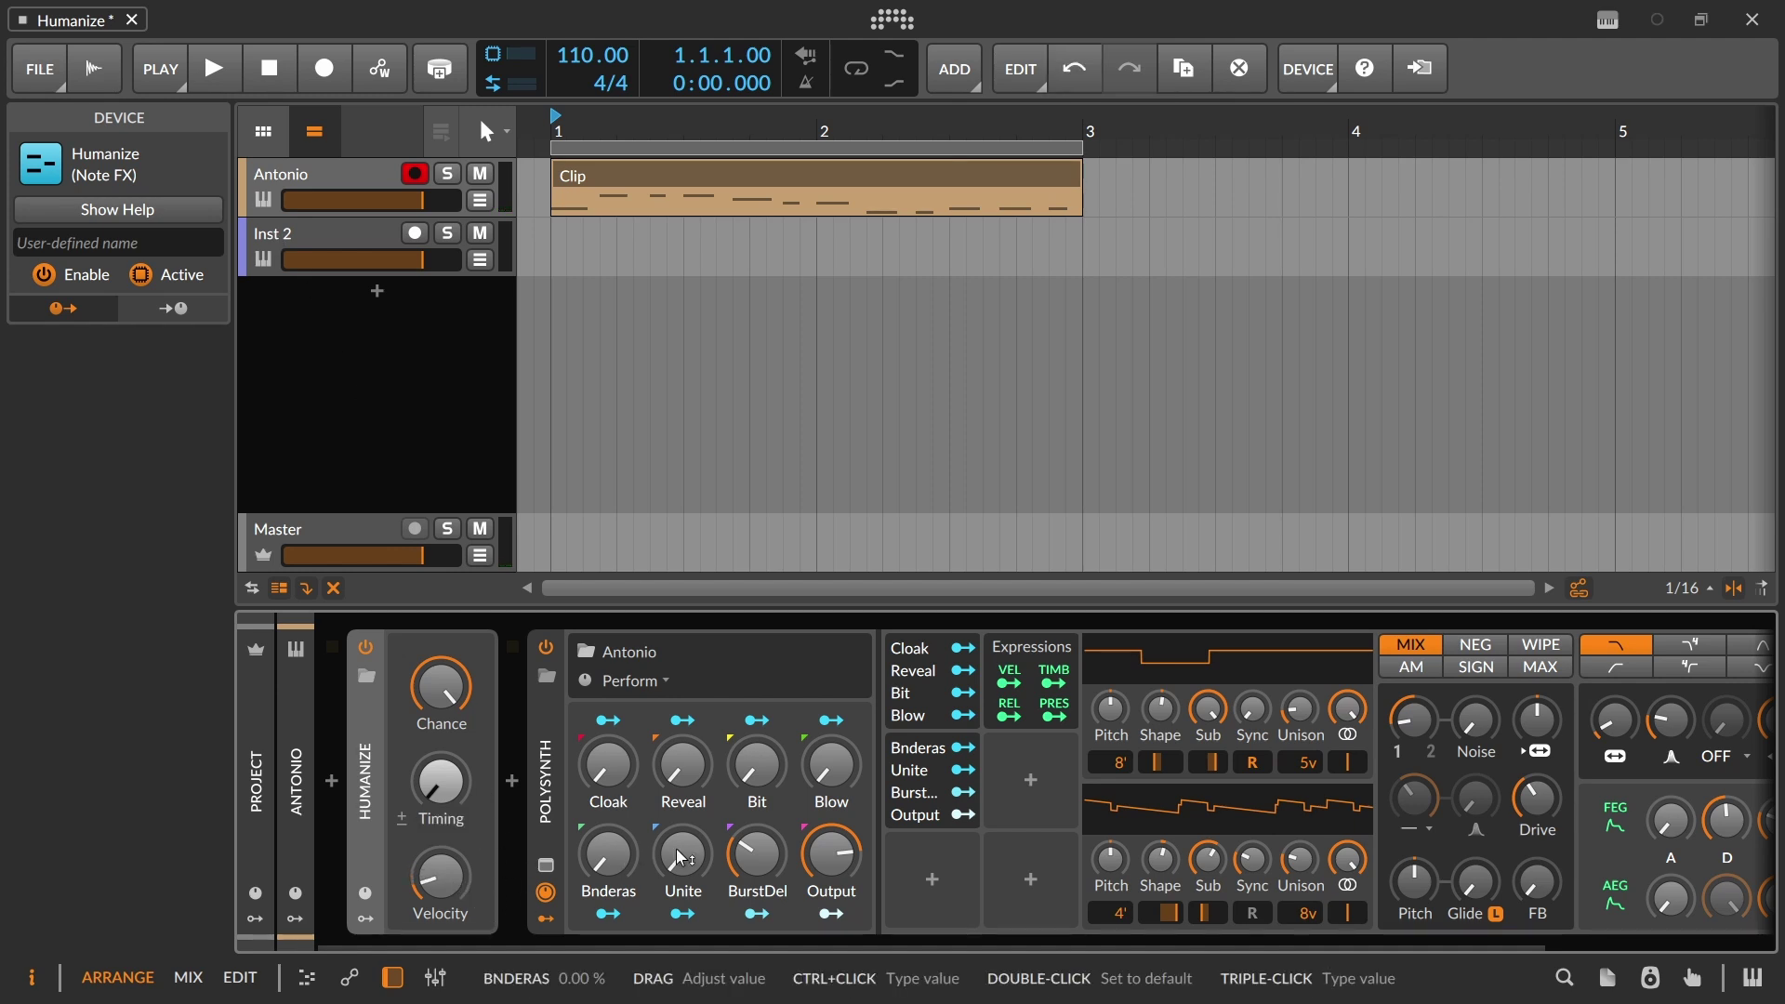
key("space")
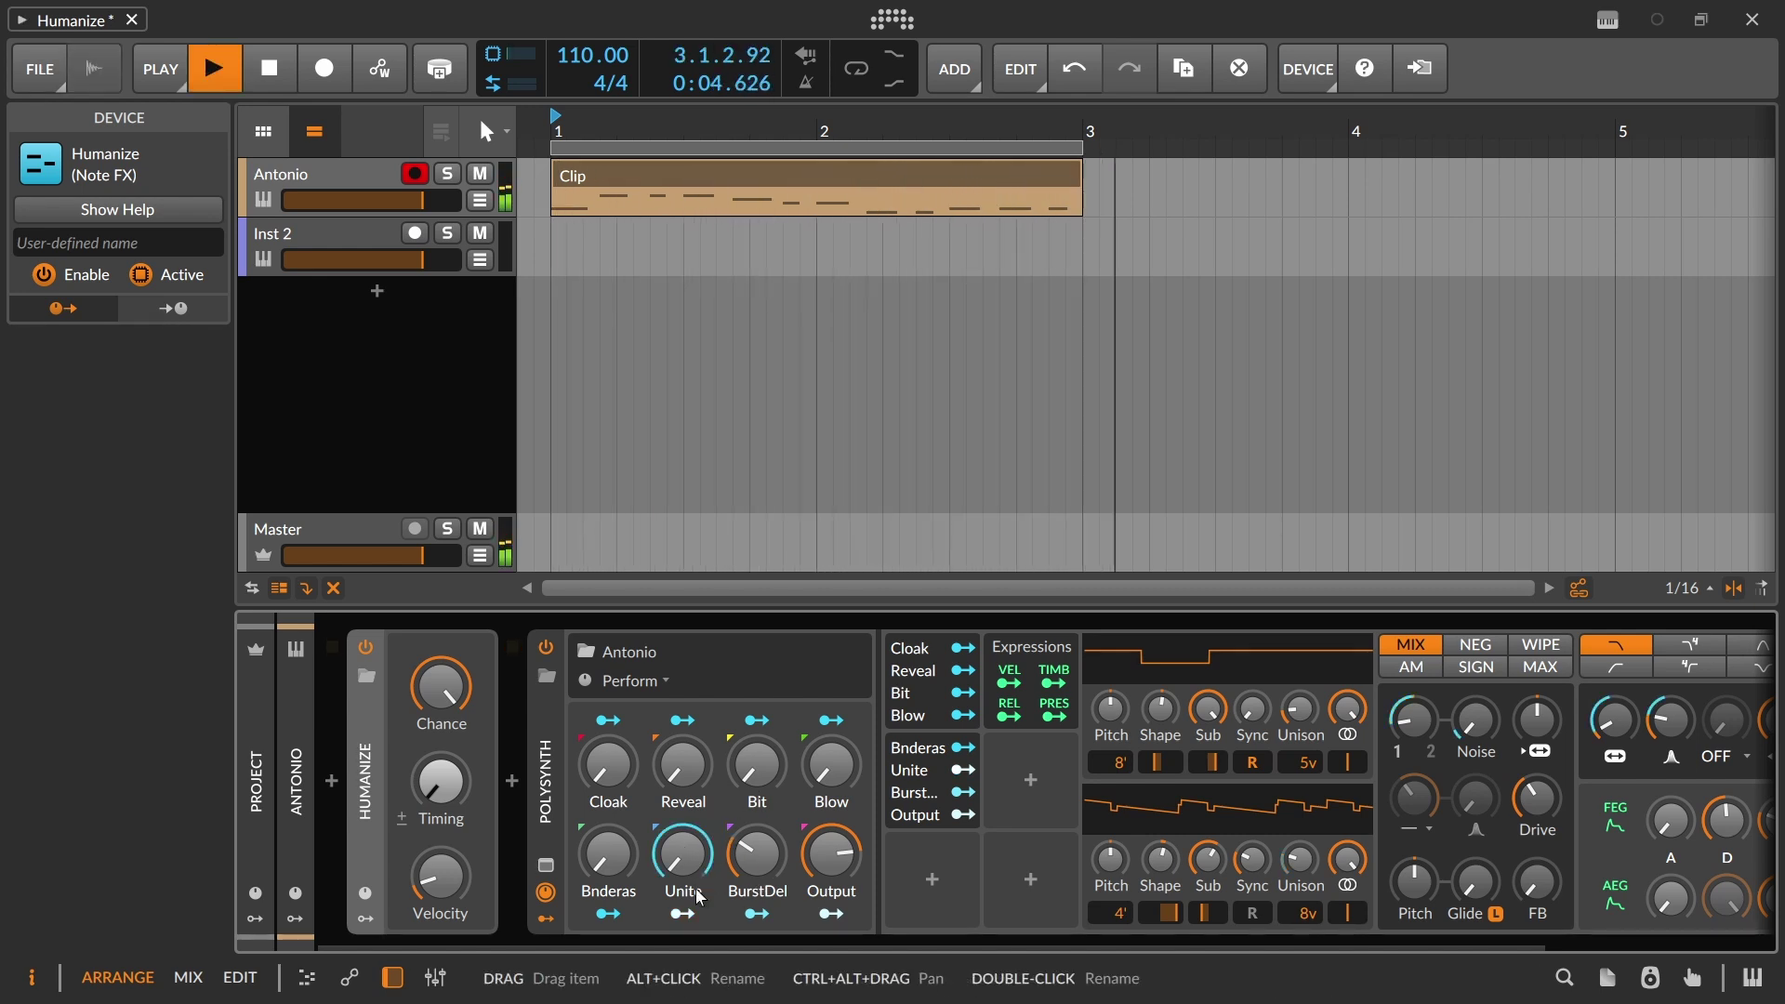
key("space")
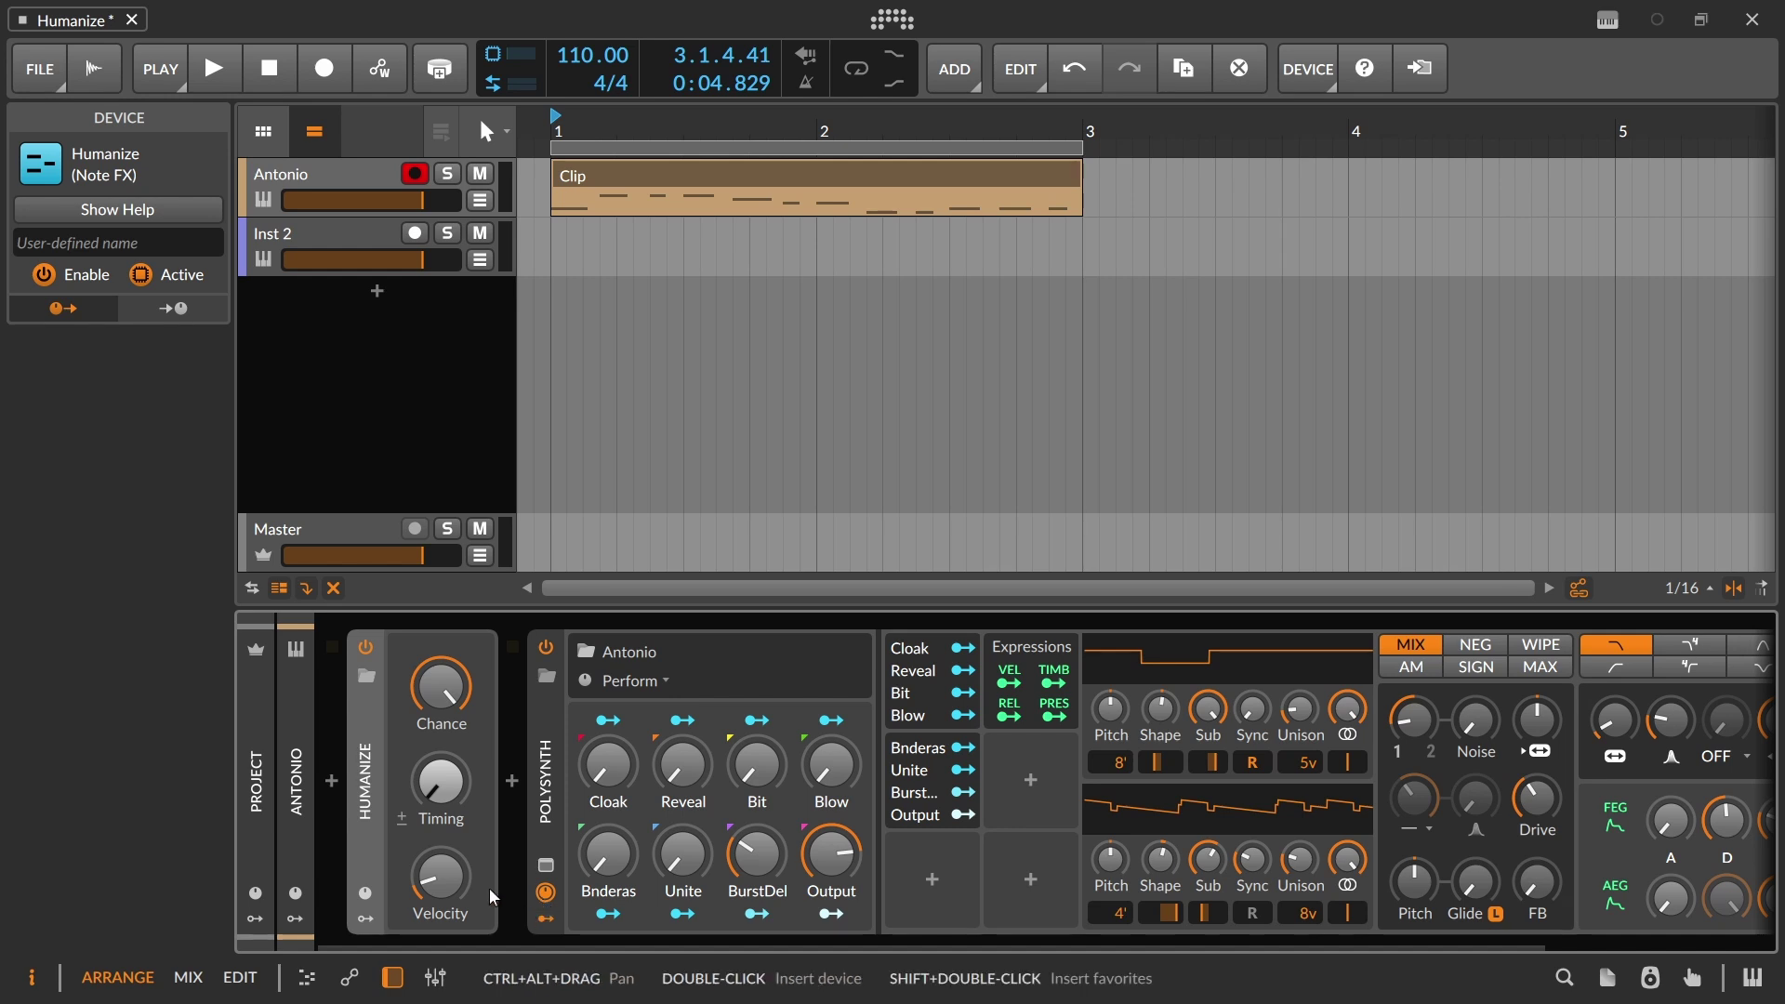
Set Humanize velocity to 80%, record a new Inst 2 #1 take, and view its notes
left_click_drag(440, 875, 440, 832)
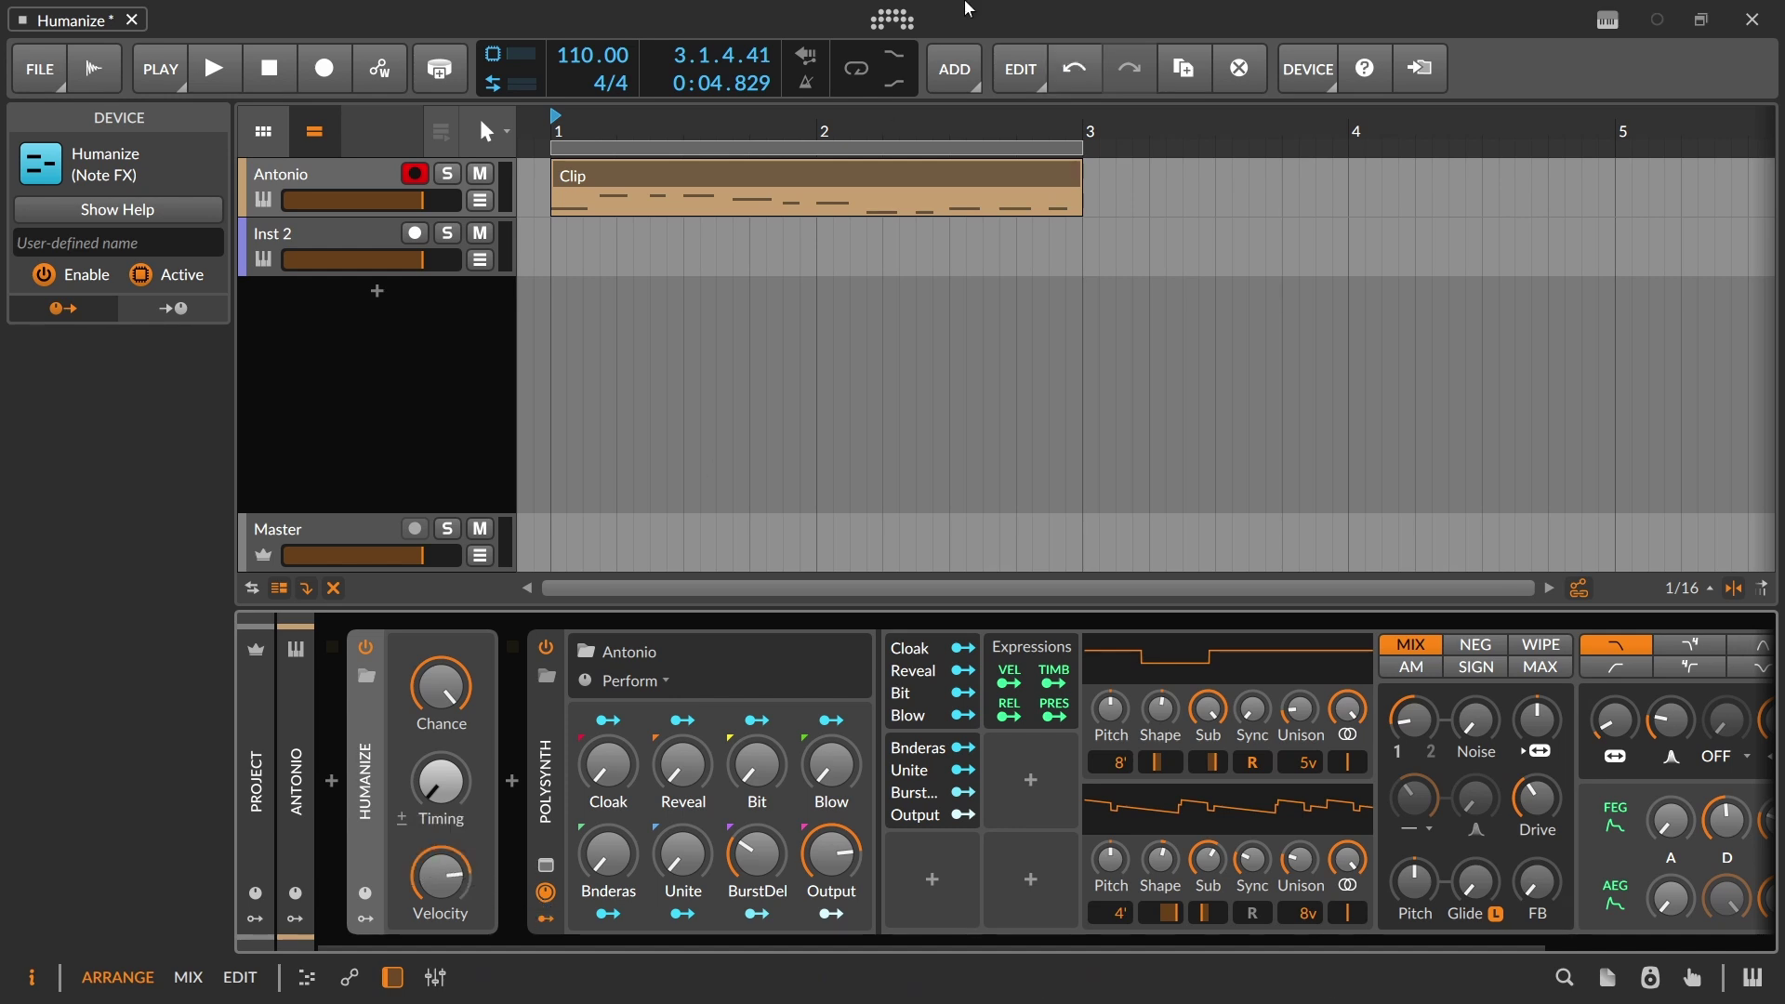
left_click(423, 187)
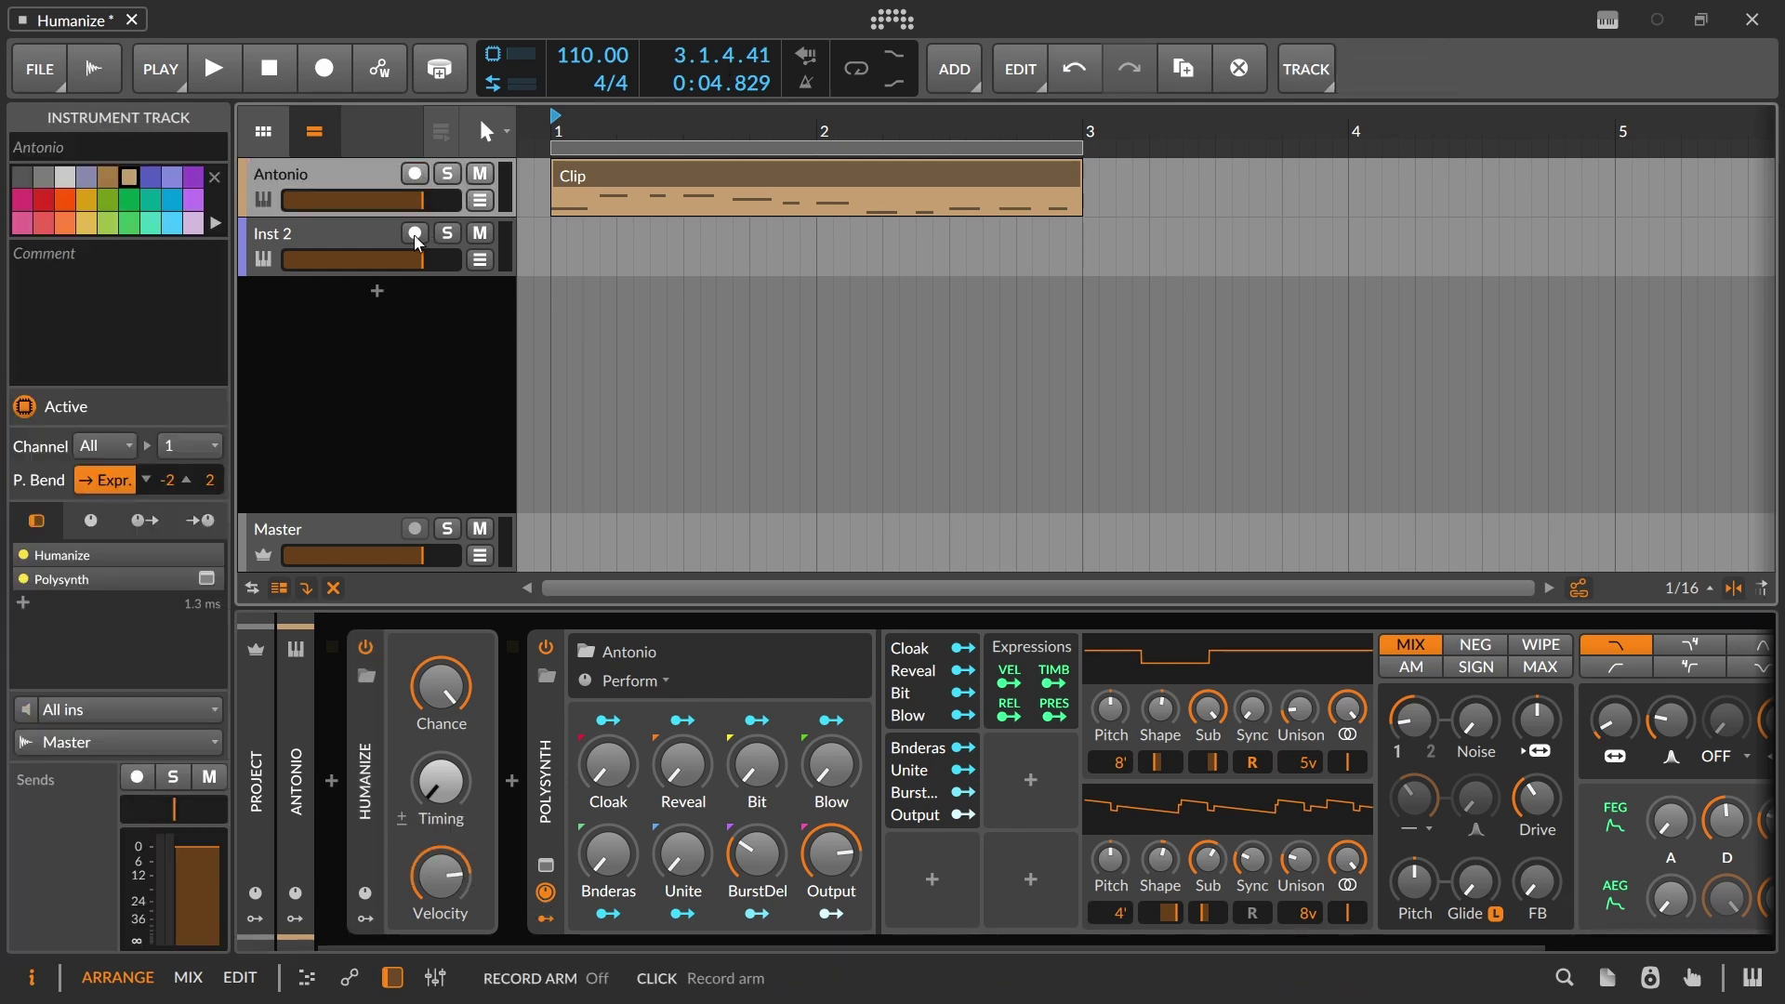
left_click(415, 233)
left_click(330, 73)
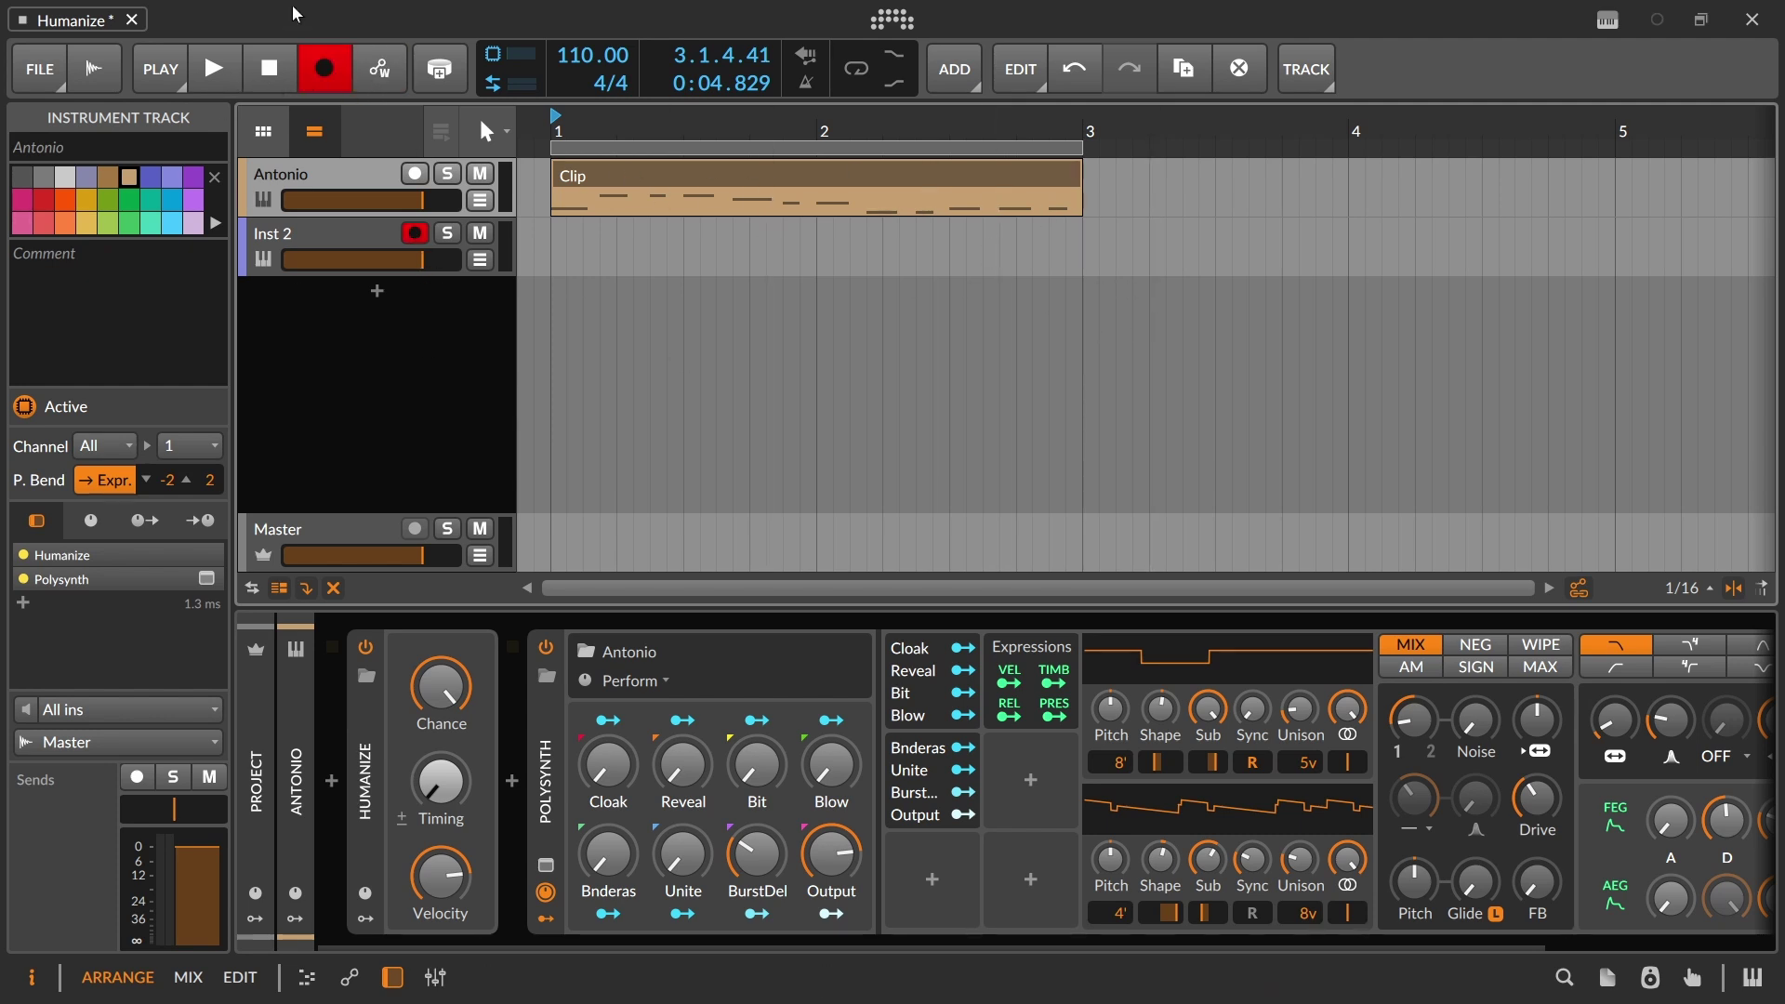
left_click(214, 67)
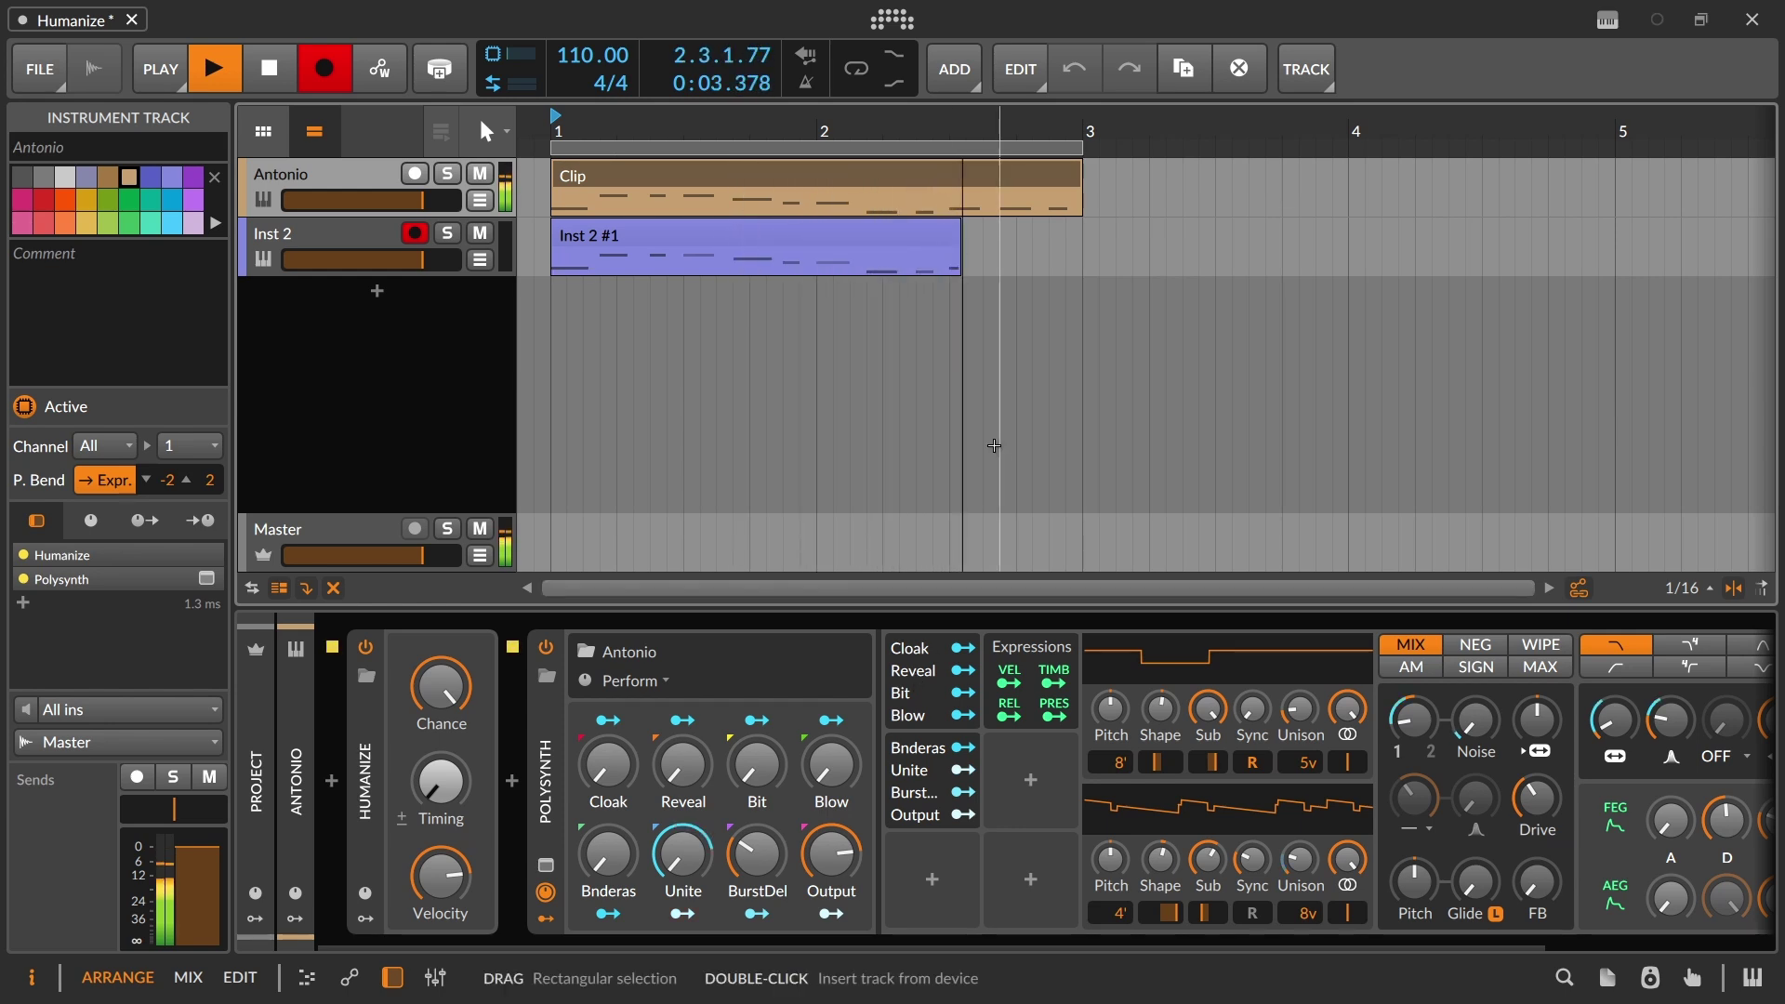
key("space")
double_click(967, 250)
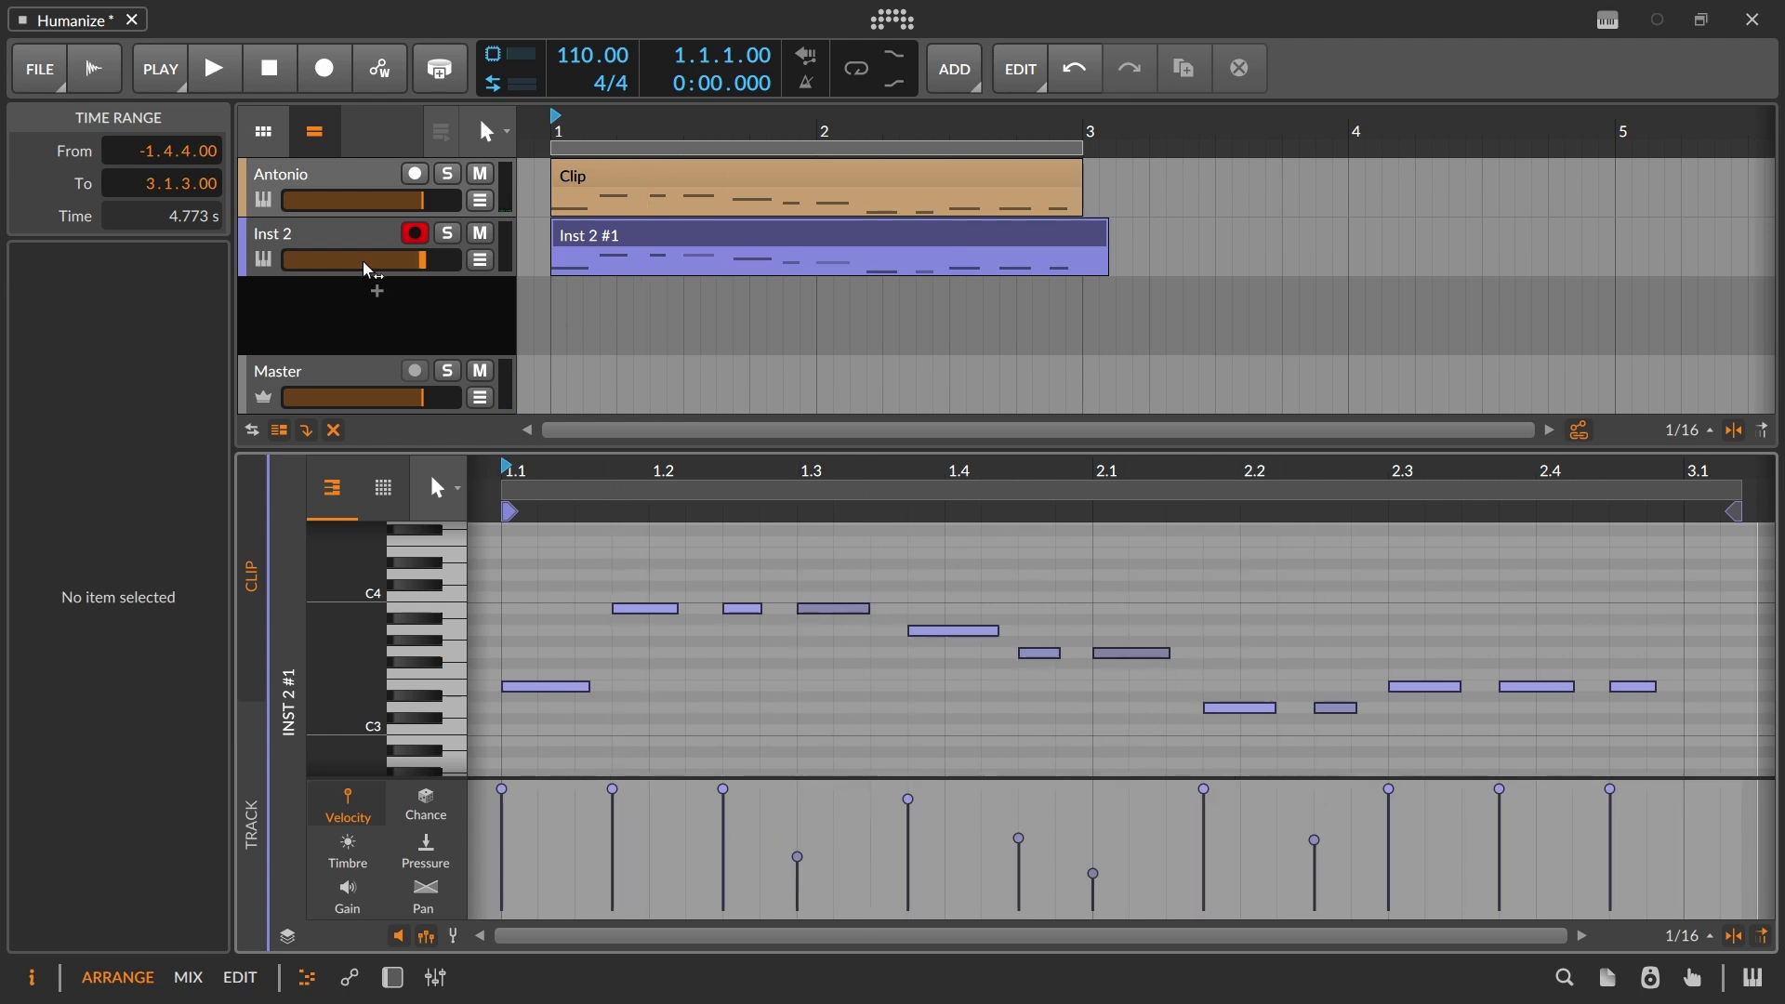
Turn Antonio's Humanize velocity randomisation down to 0%
left_click(315, 235)
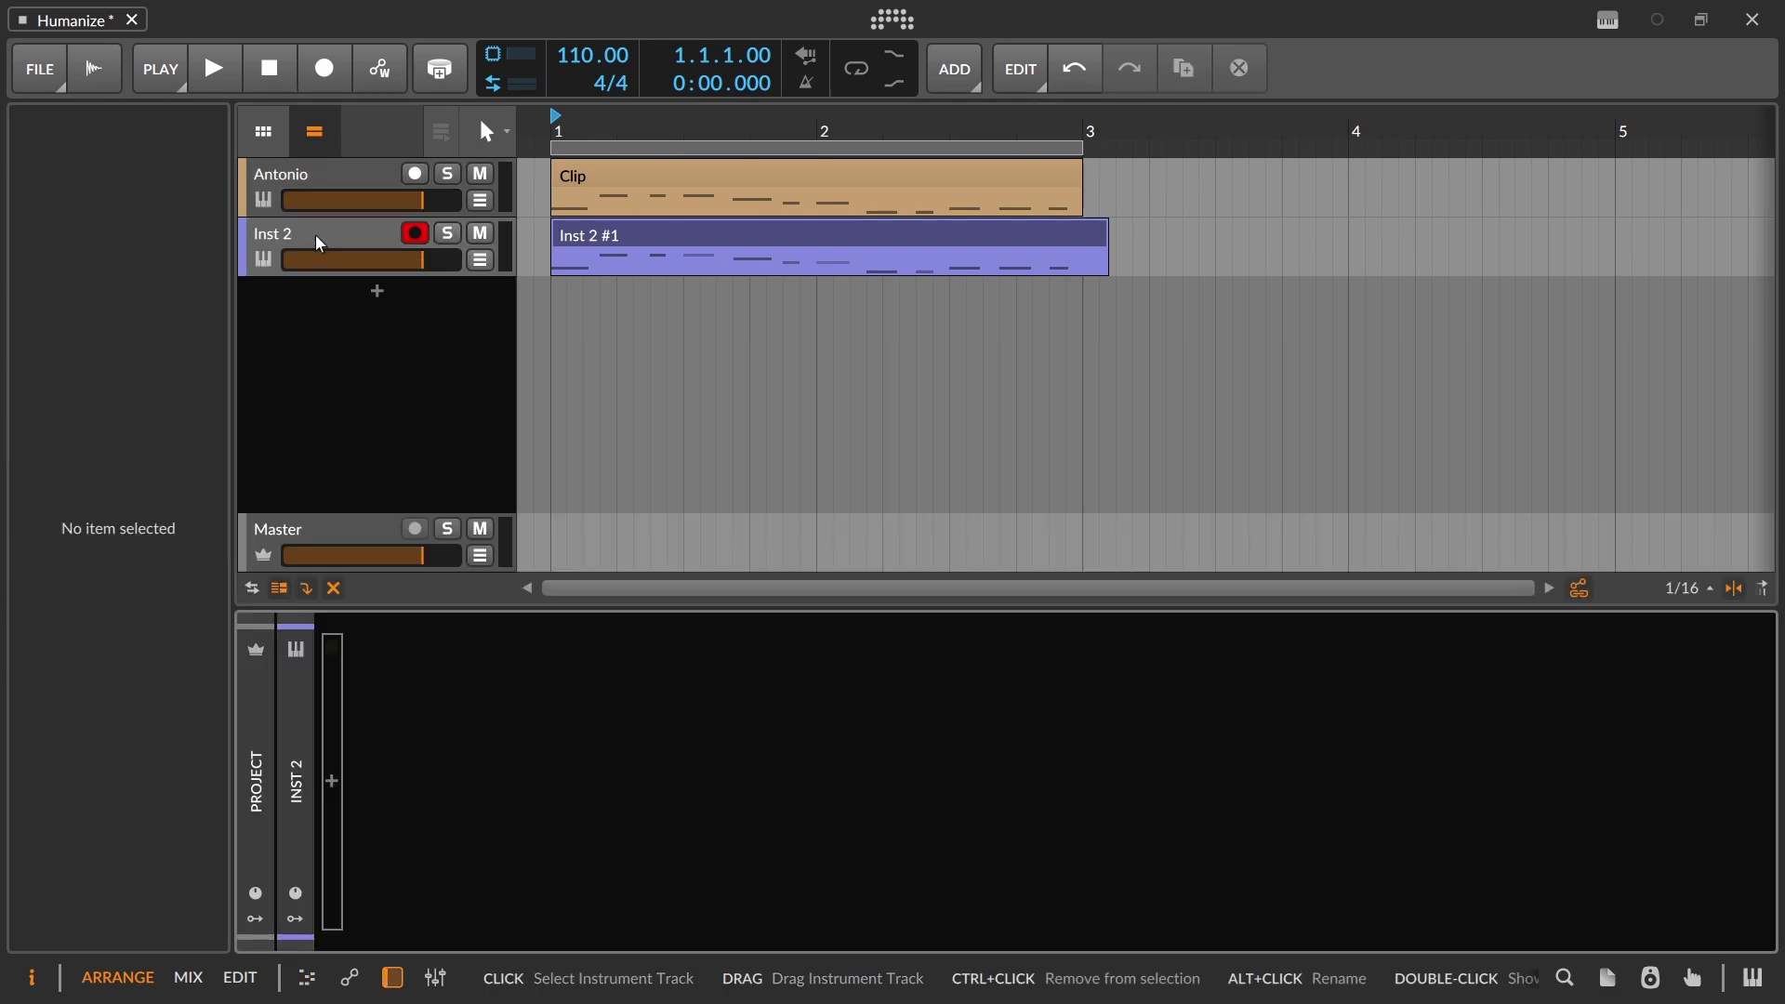
left_click(316, 174)
left_click_drag(441, 876, 453, 921)
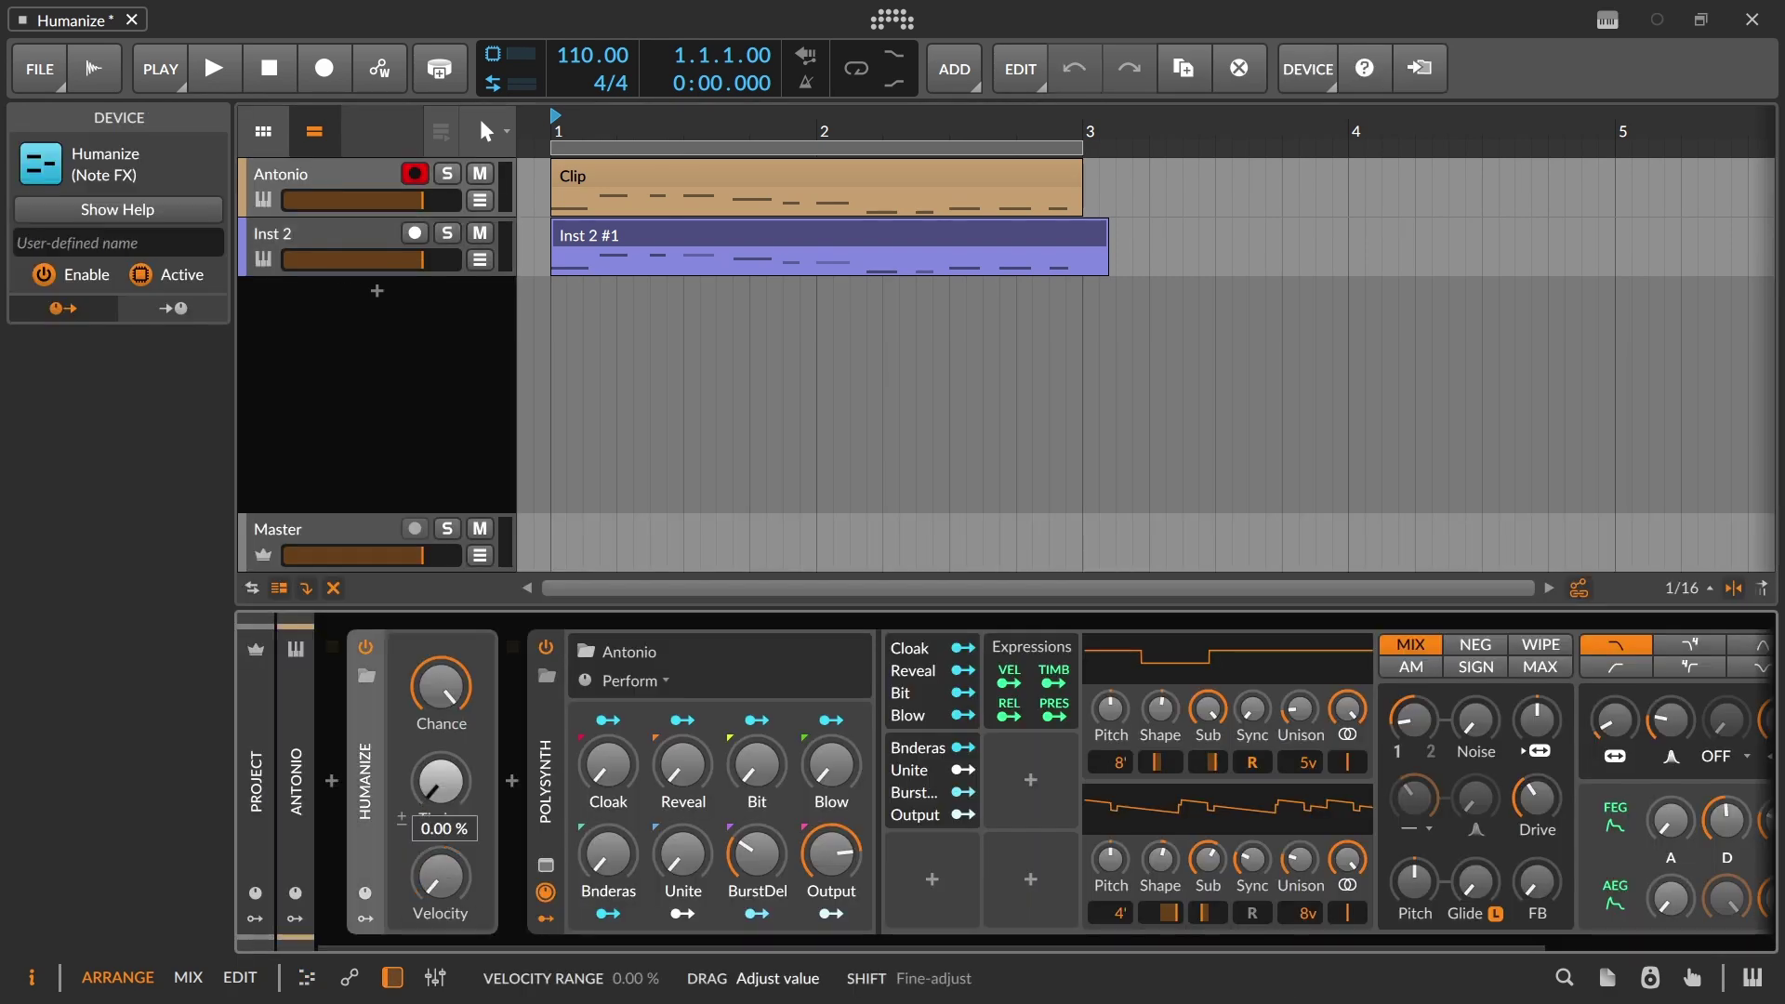
scroll(511, 935, "right", 3)
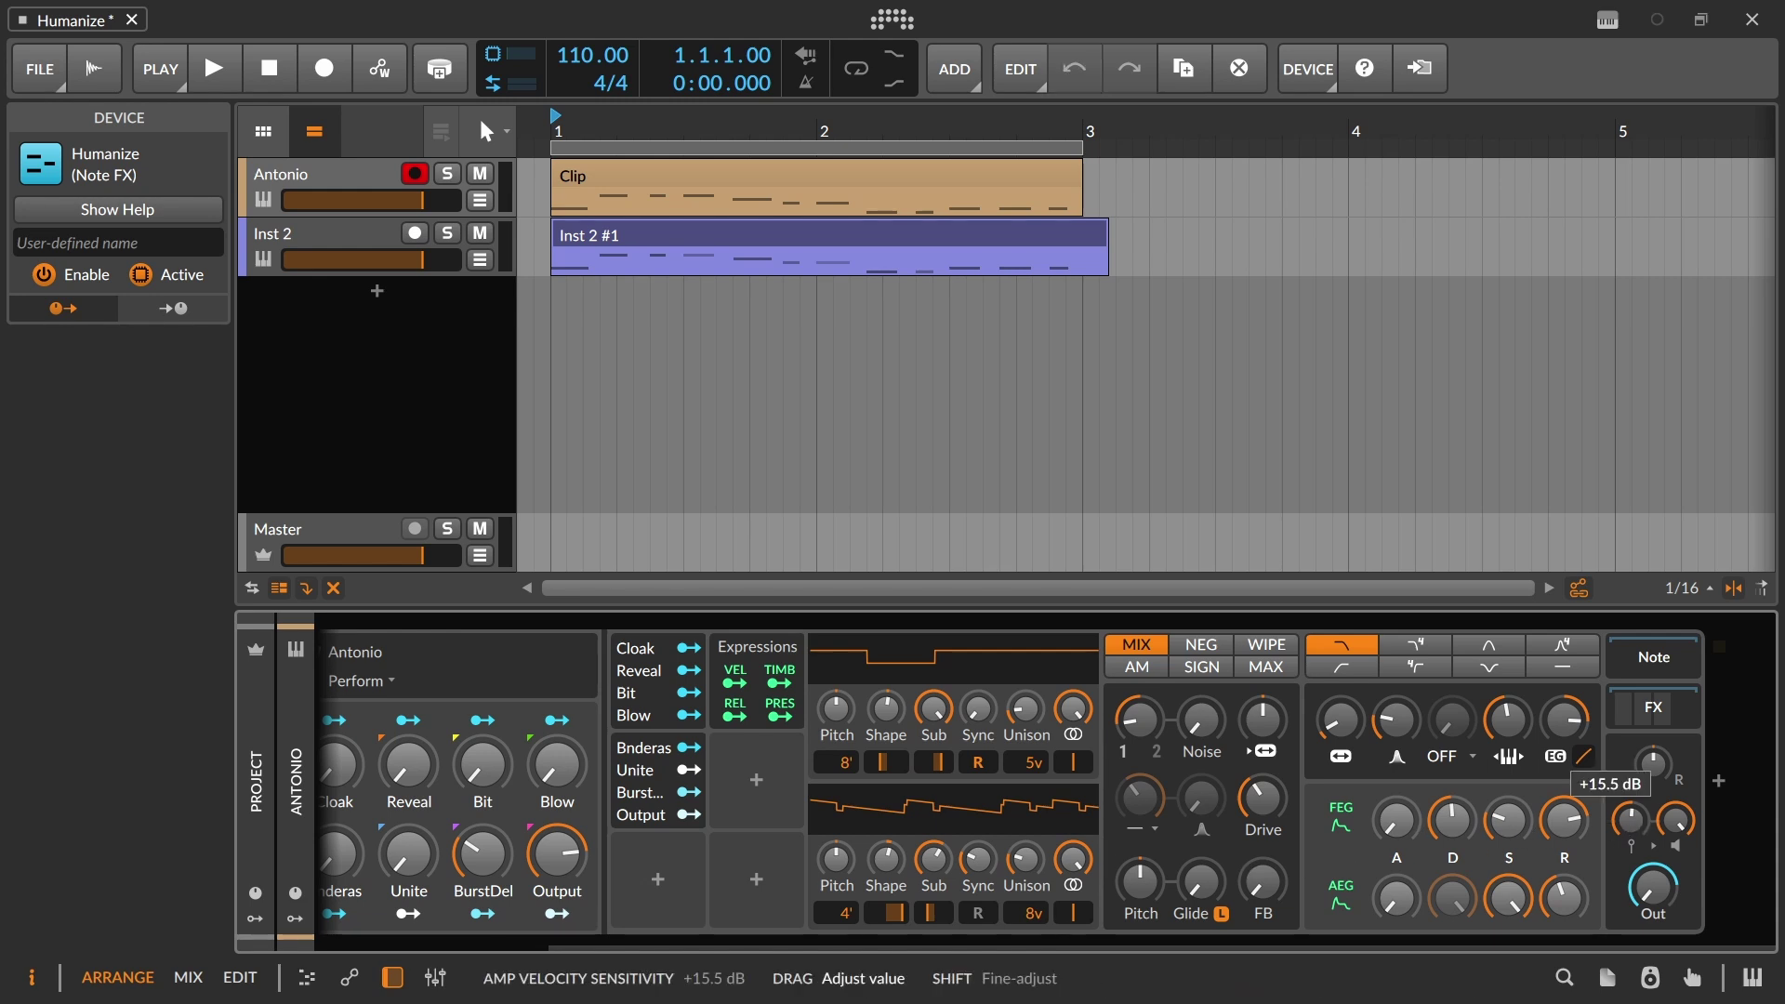
left_click_drag(1133, 949, 816, 943)
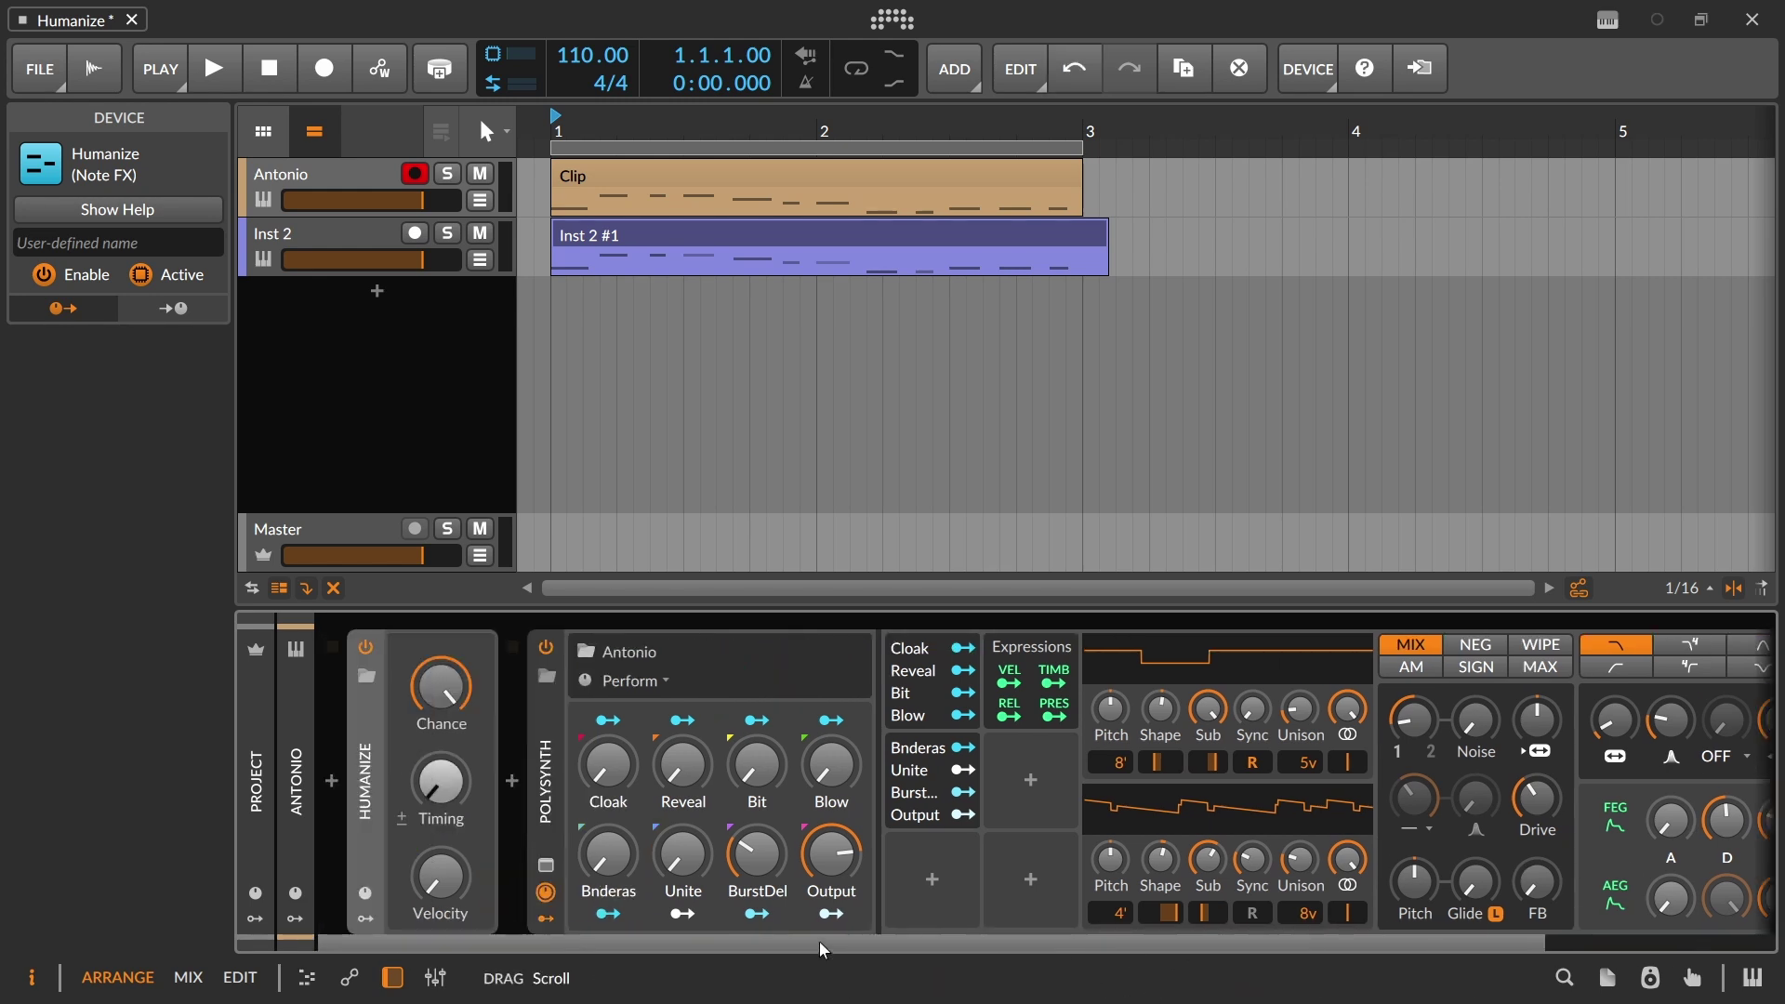
Delete the Inst 2 #1 take, stop playback, and view Antonio's Clip notes
left_click(712, 221)
key("Delete")
key("space")
key("space")
double_click(585, 176)
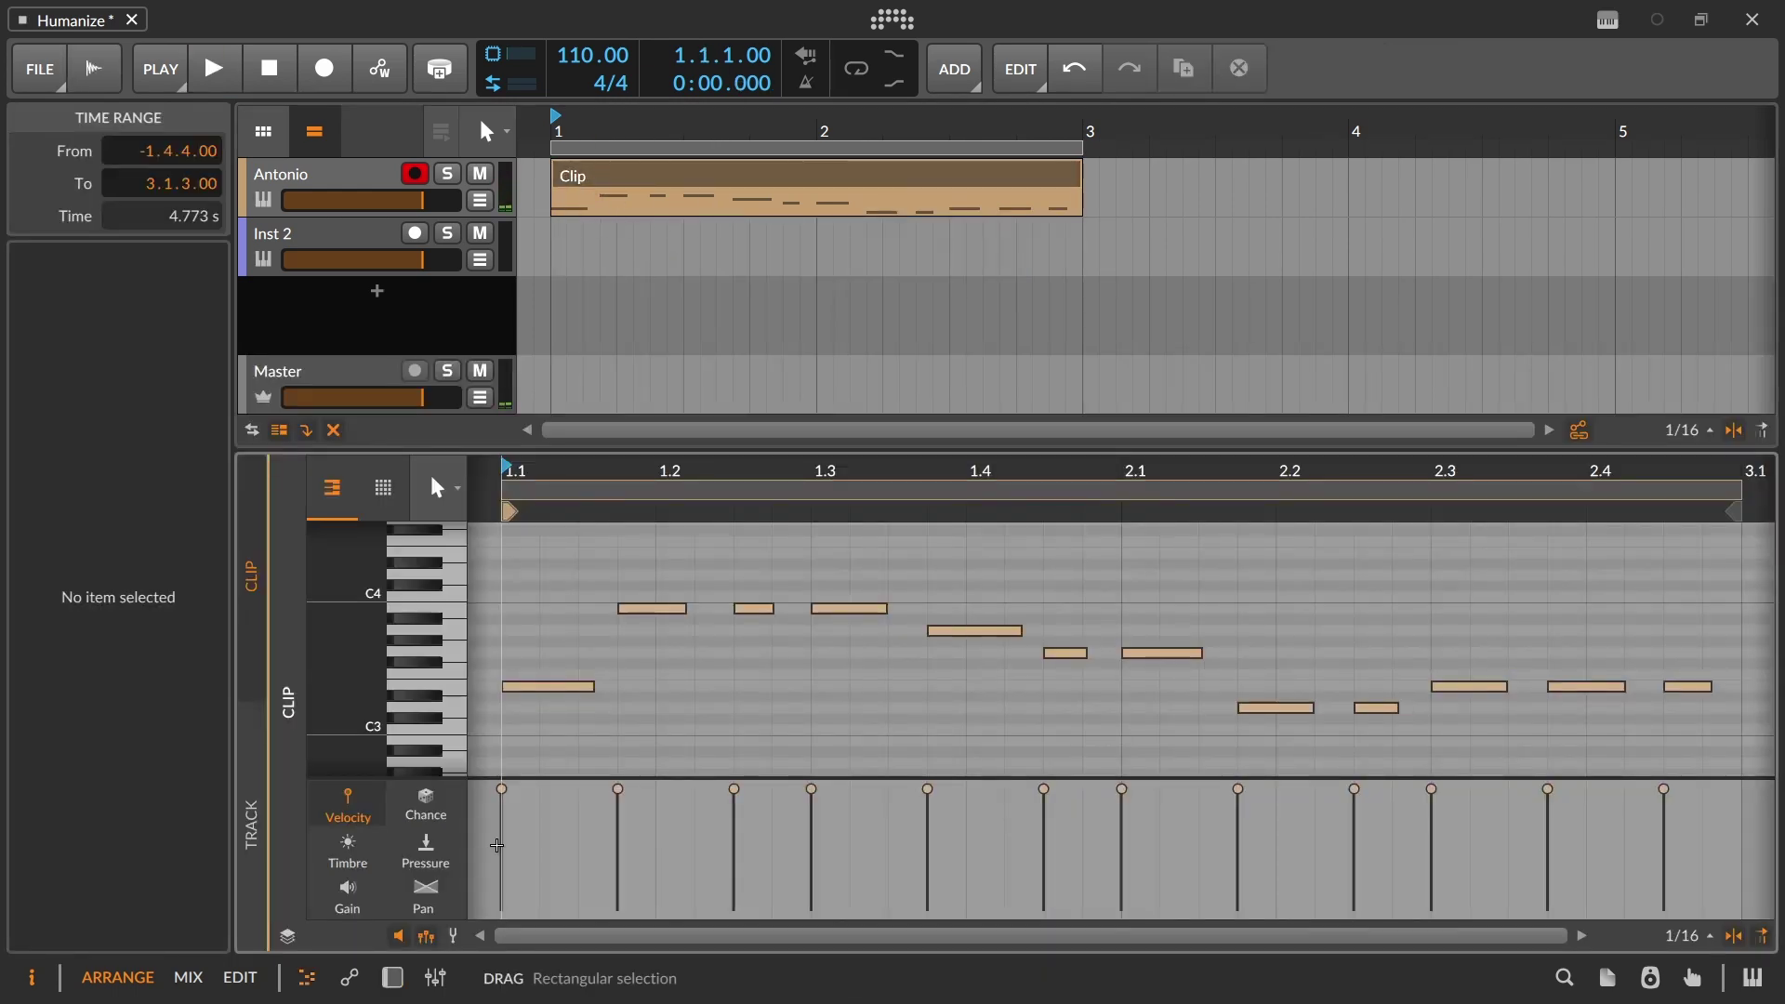
Halve all Antonio notes' velocities and raise Humanize velocity randomisation to 100%
left_click_drag(490, 820, 1712, 764)
left_click_drag(1350, 797, 1331, 859)
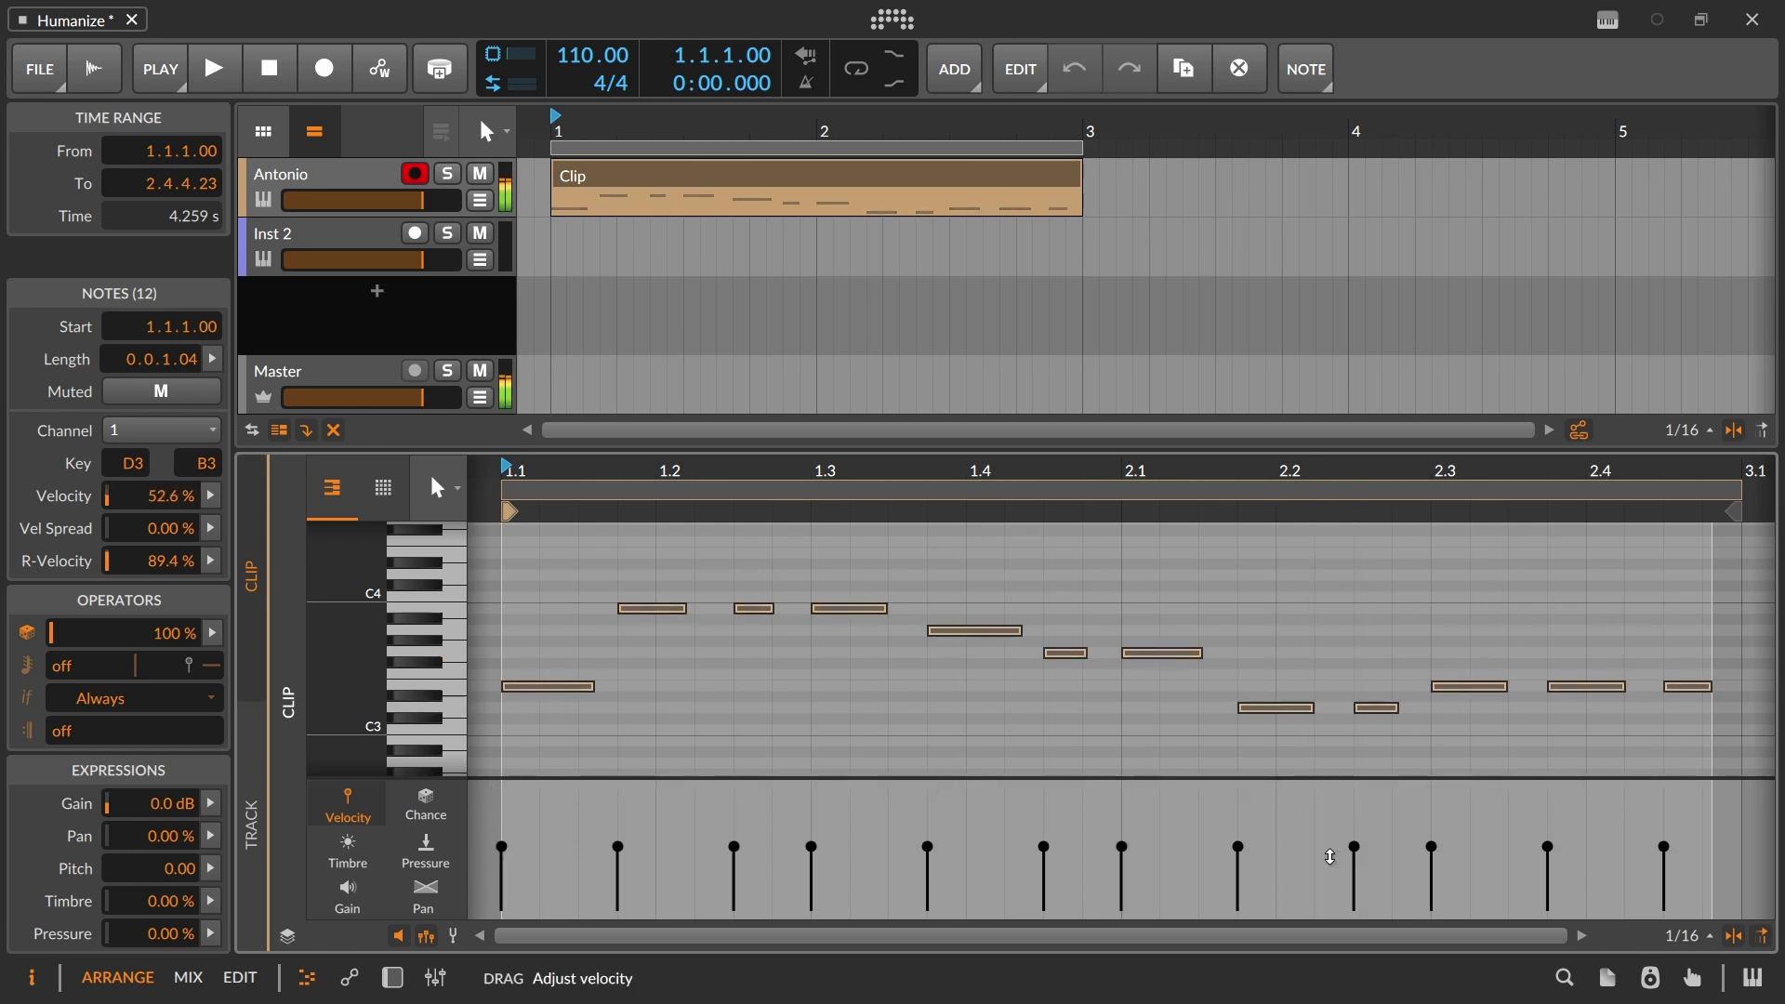
key("d")
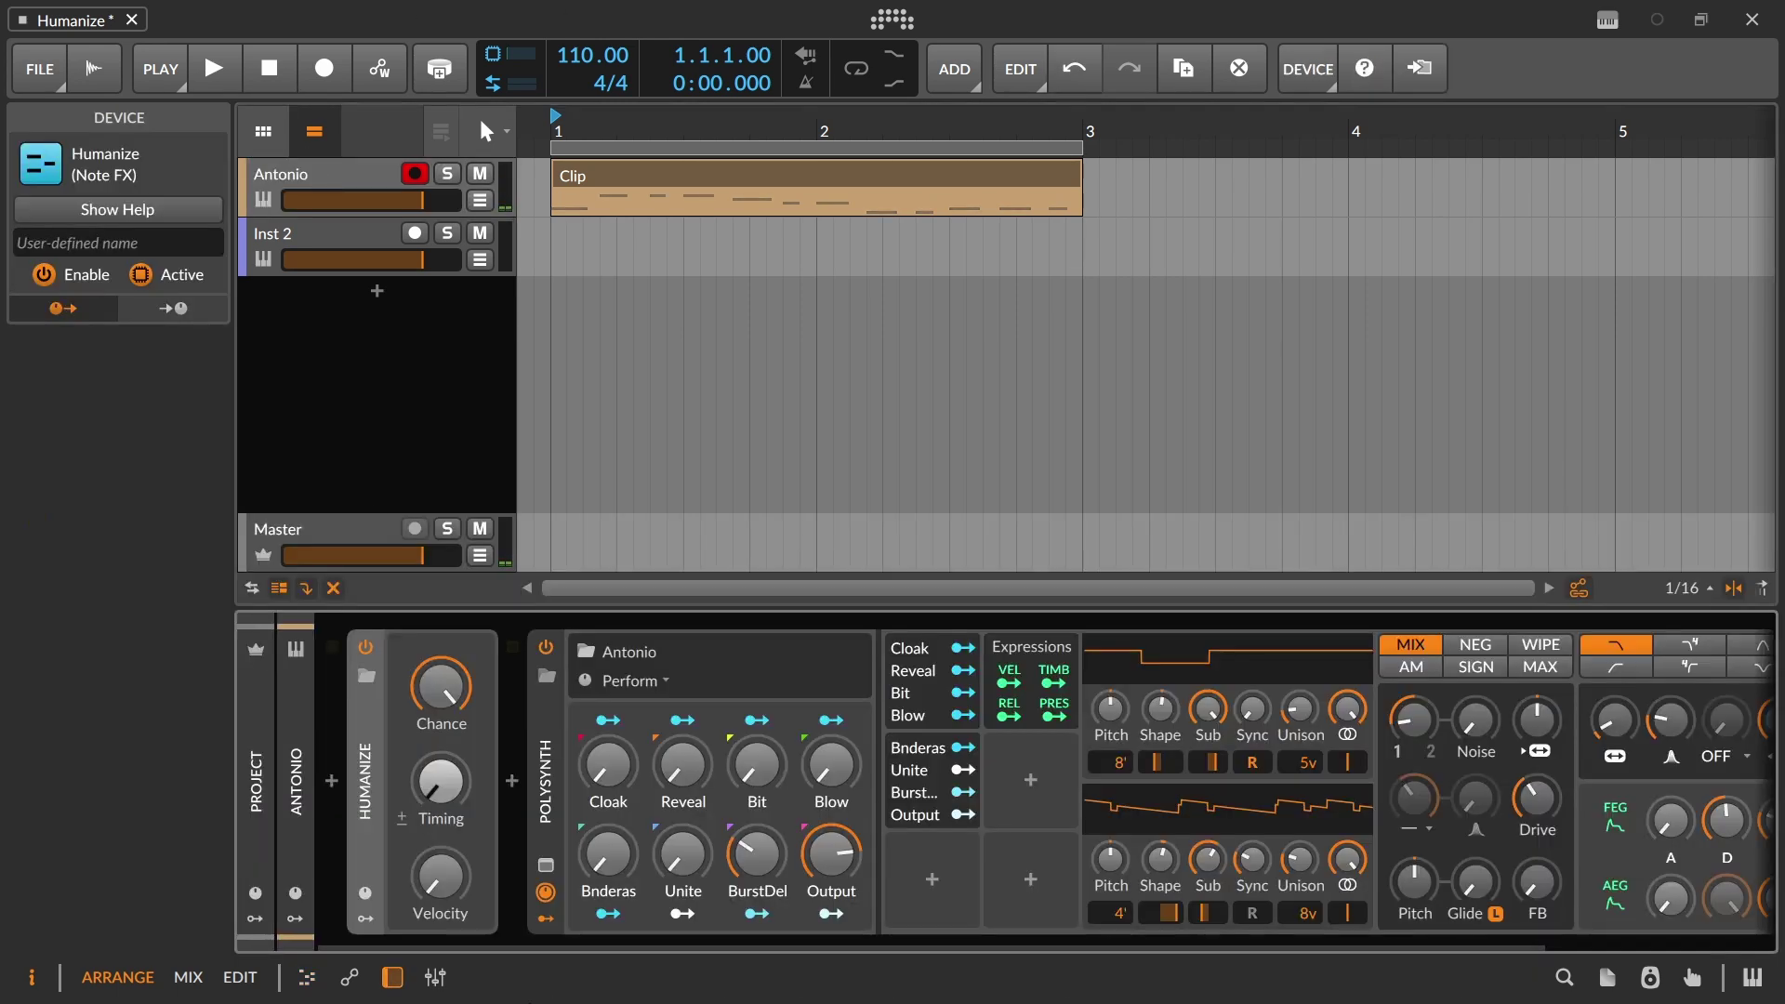
left_click_drag(450, 879, 451, 819)
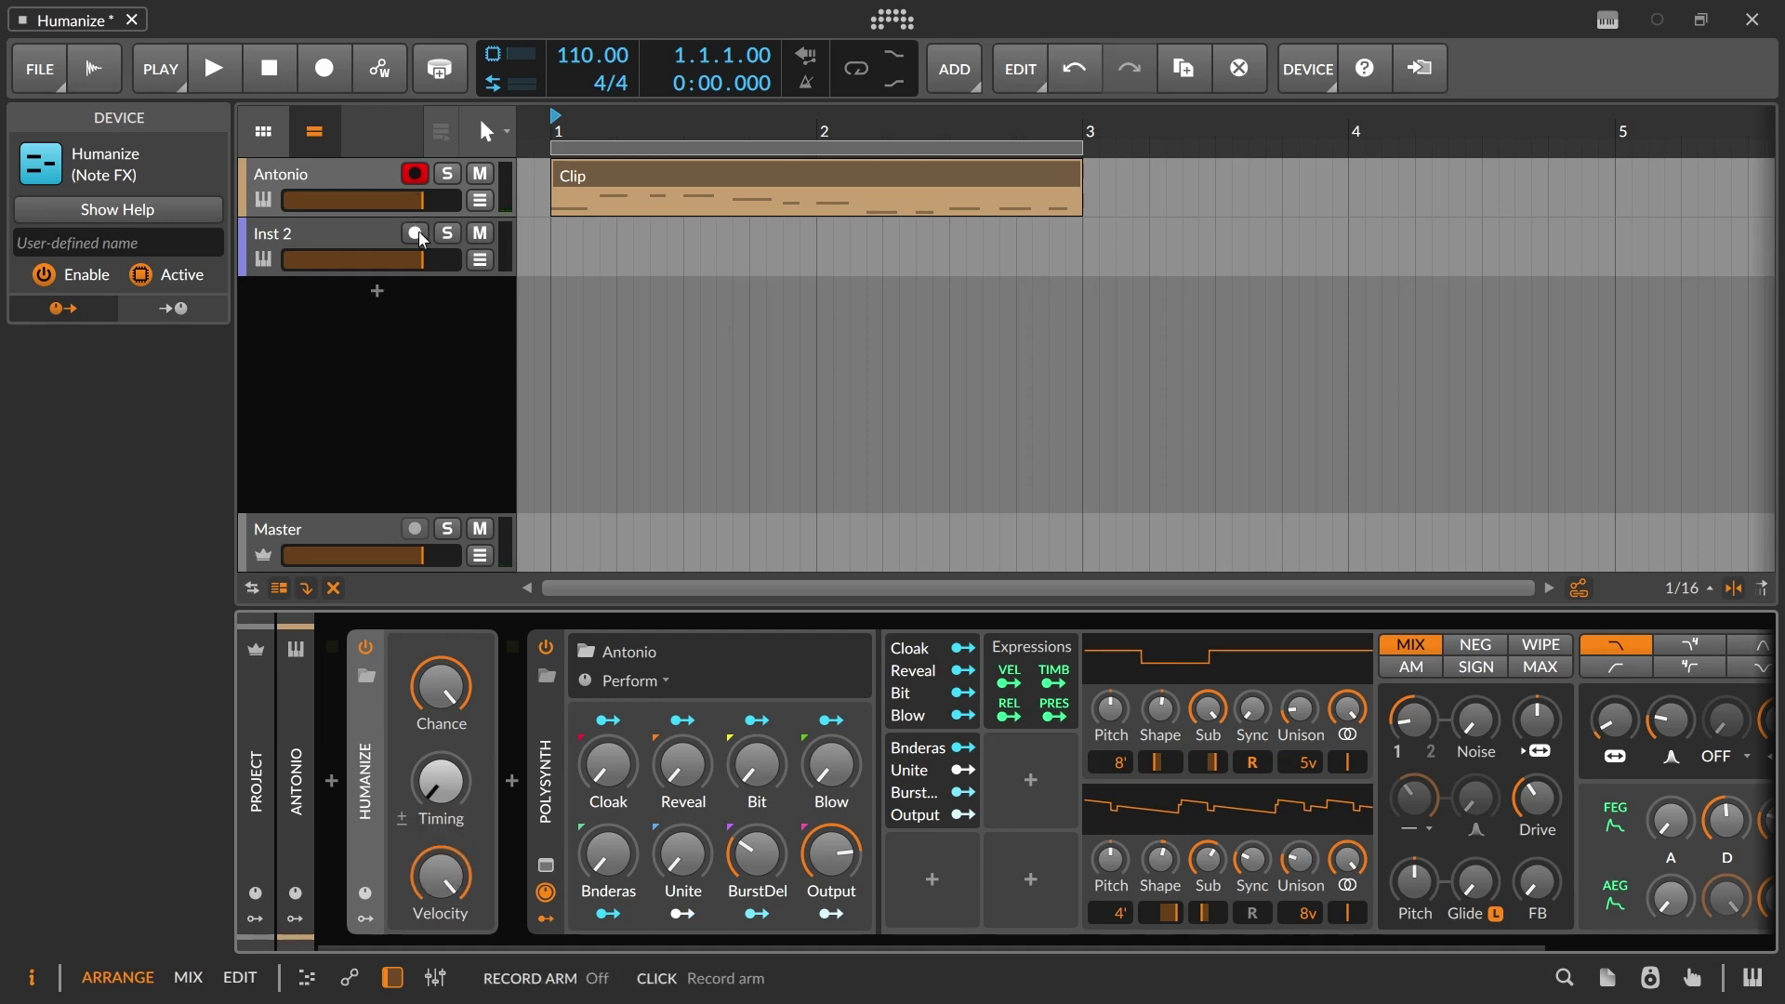
Arm Inst 2 and record a new Inst 2 #1 take, leaving automation writing off
left_click(415, 233)
left_click(340, 86)
left_click(374, 74)
left_click(379, 84)
left_click(216, 65)
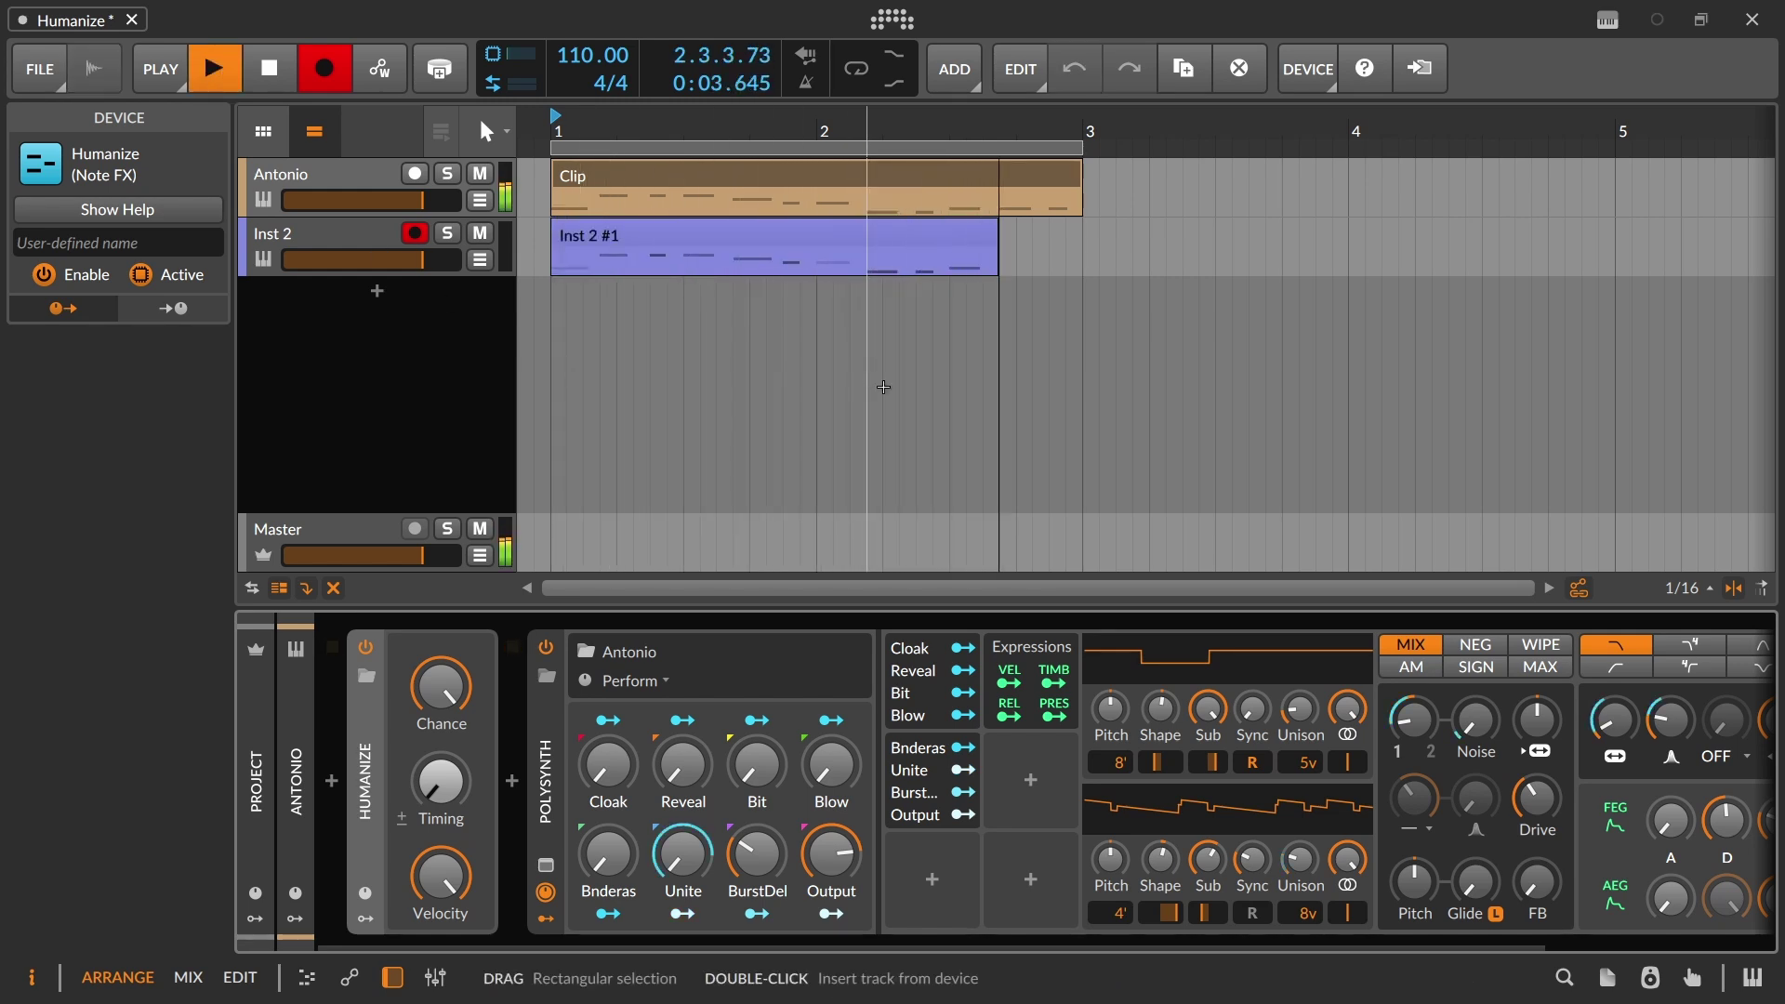
key("space")
Open the new Inst 2 #1 take in the note editor, zoomed around beat 1.3
double_click(904, 268)
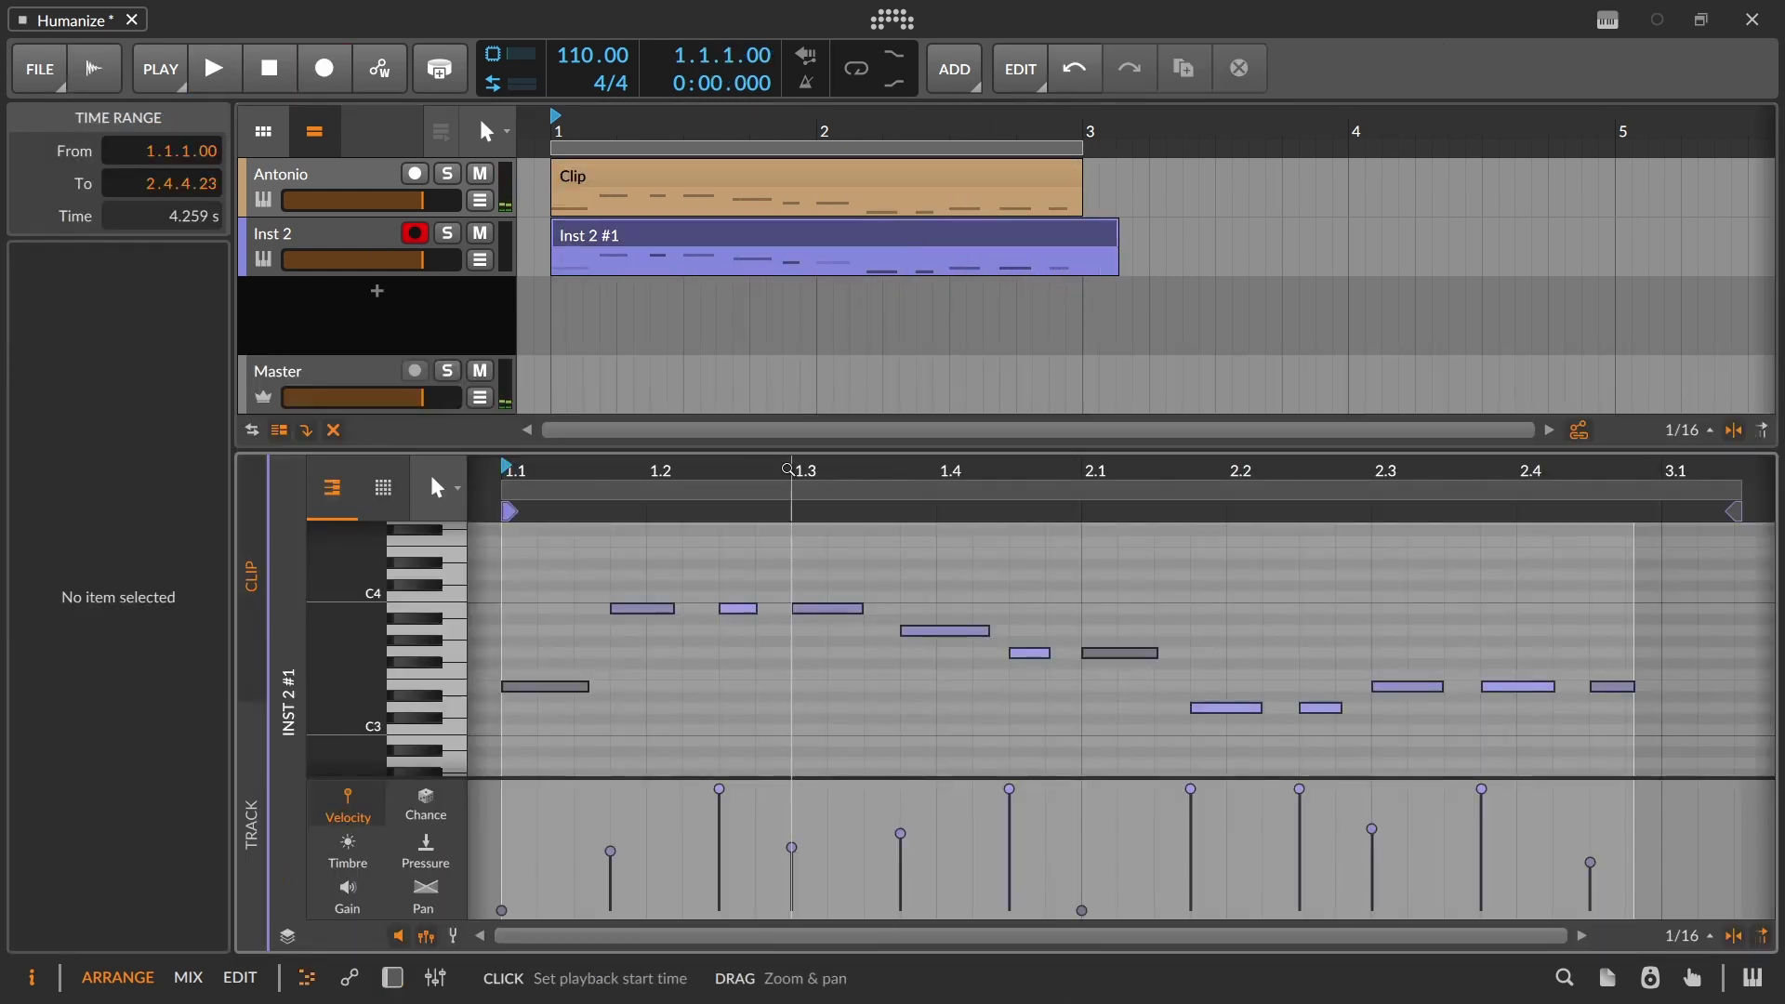
left_click_drag(792, 466, 781, 459)
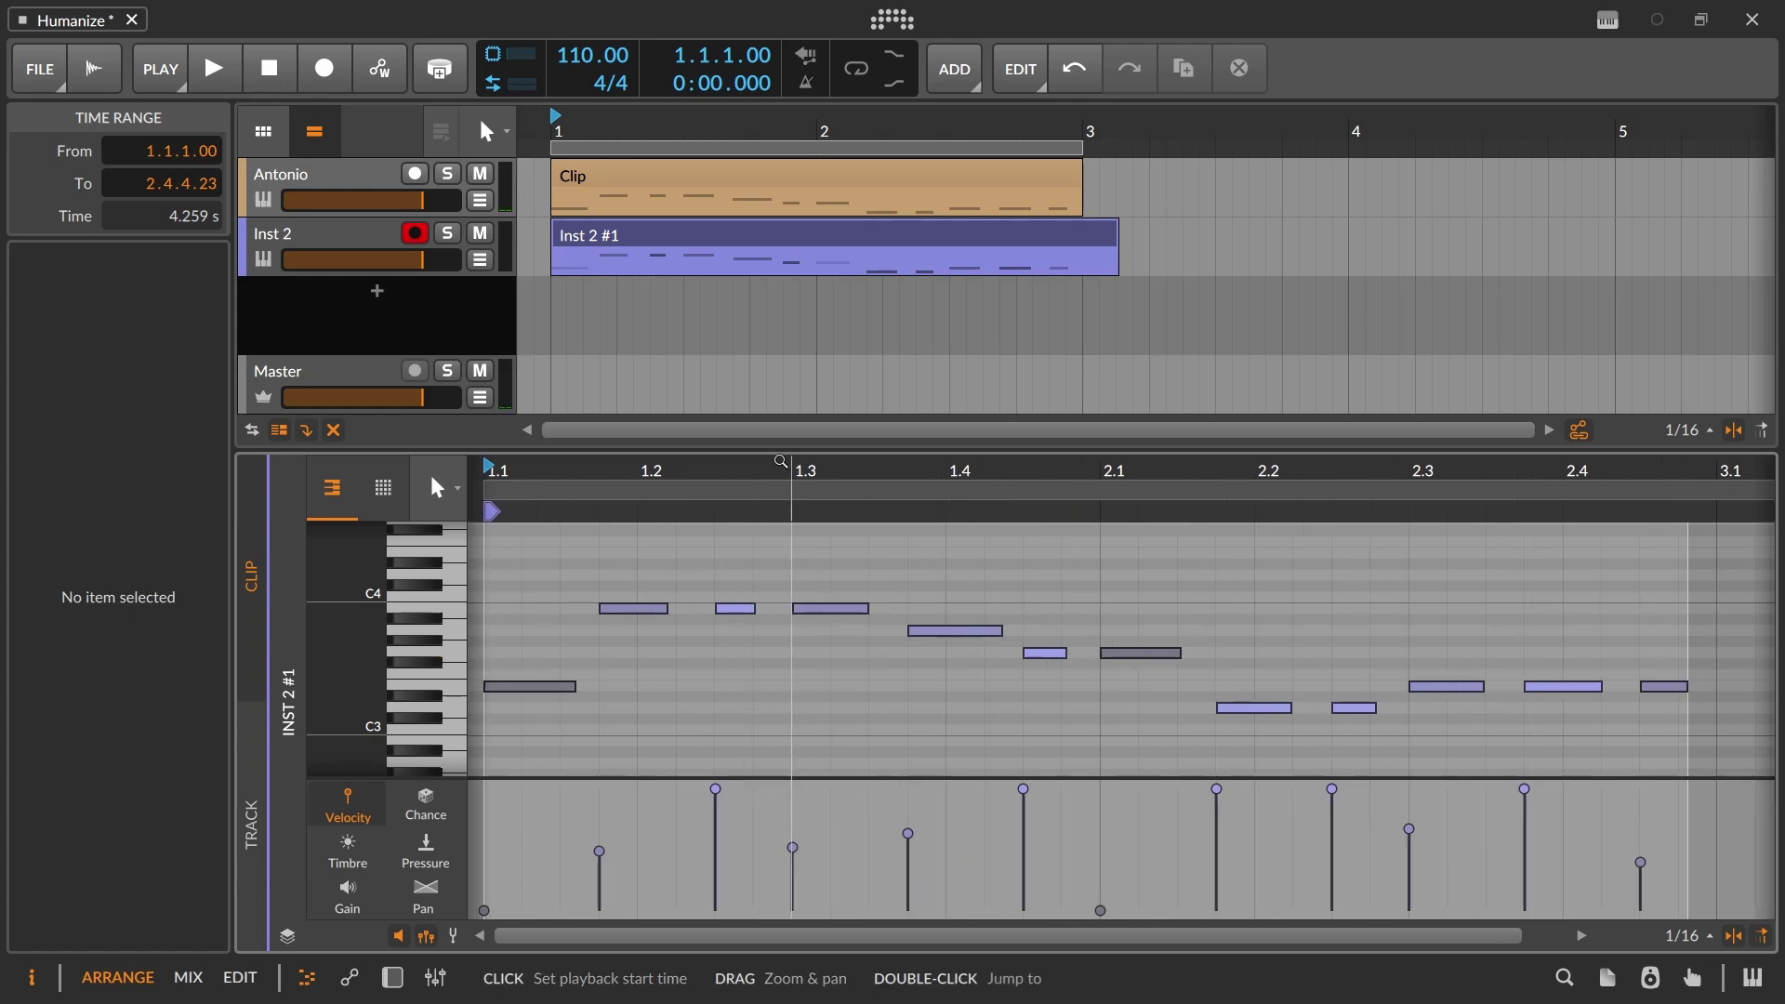
scroll(779, 461, "down", 1)
Lift two zero-velocity notes, the G3 at 2.1 to 48.9%, then show Antonio's devices
left_click_drag(556, 911, 556, 890)
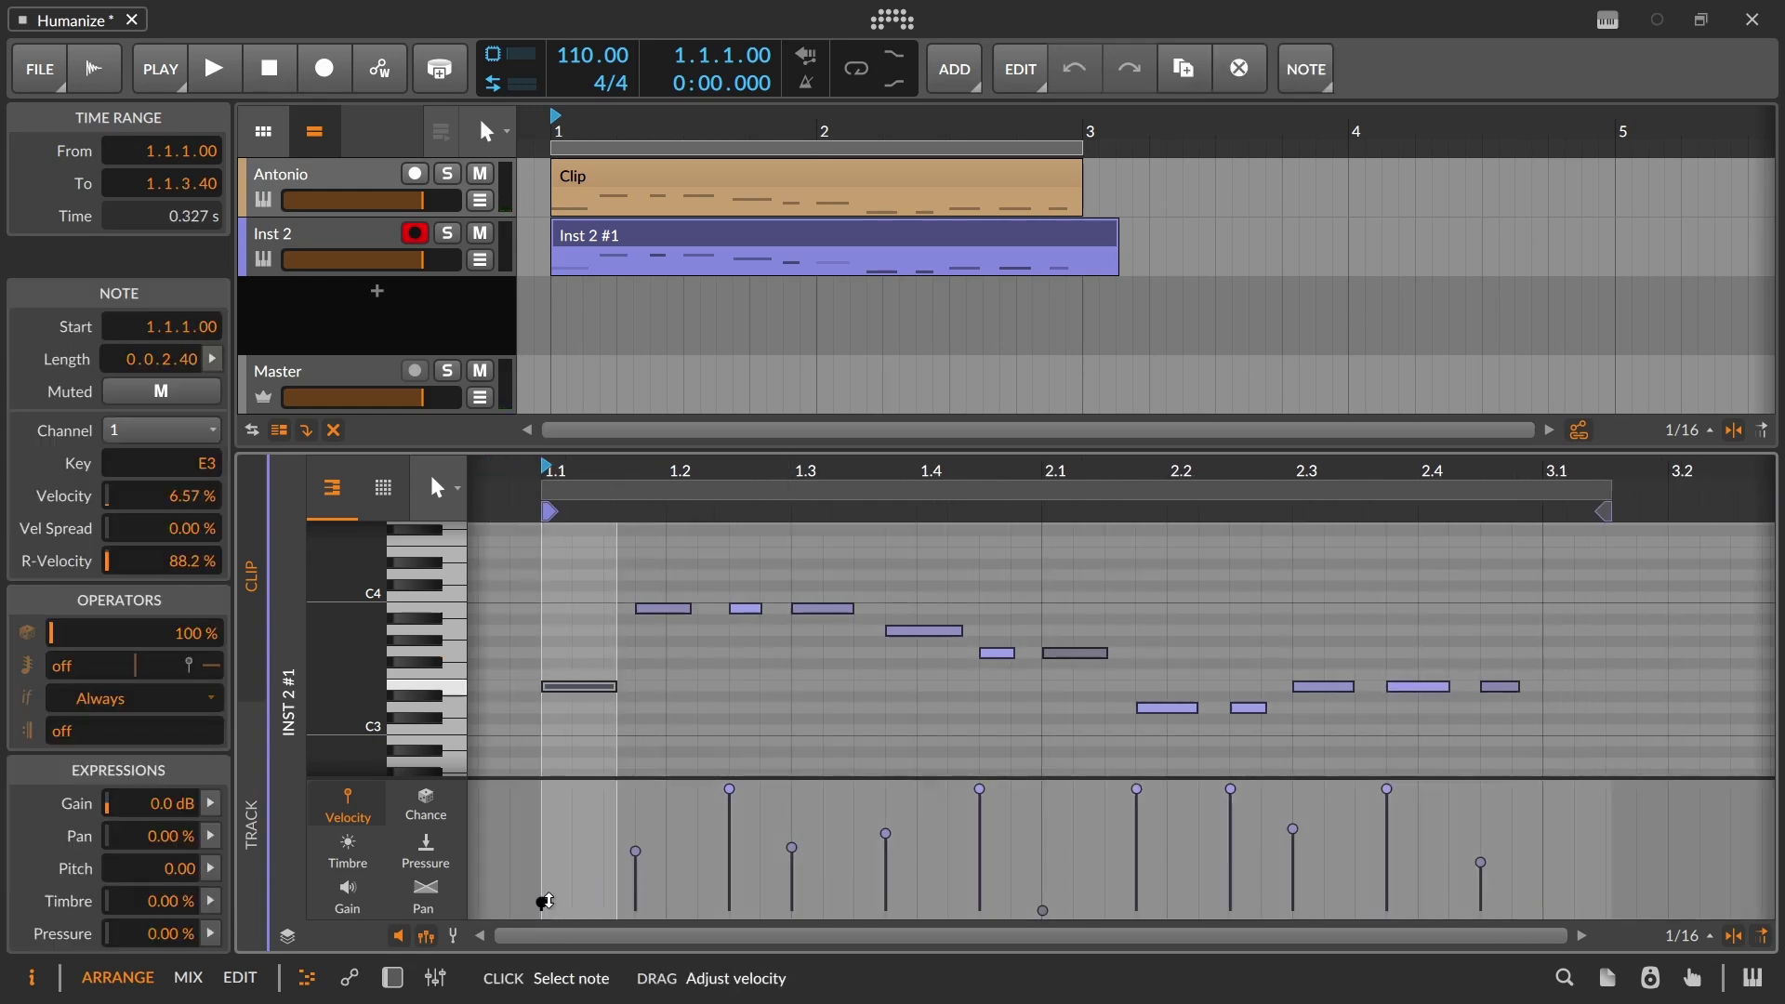
left_click_drag(1043, 912, 1044, 818)
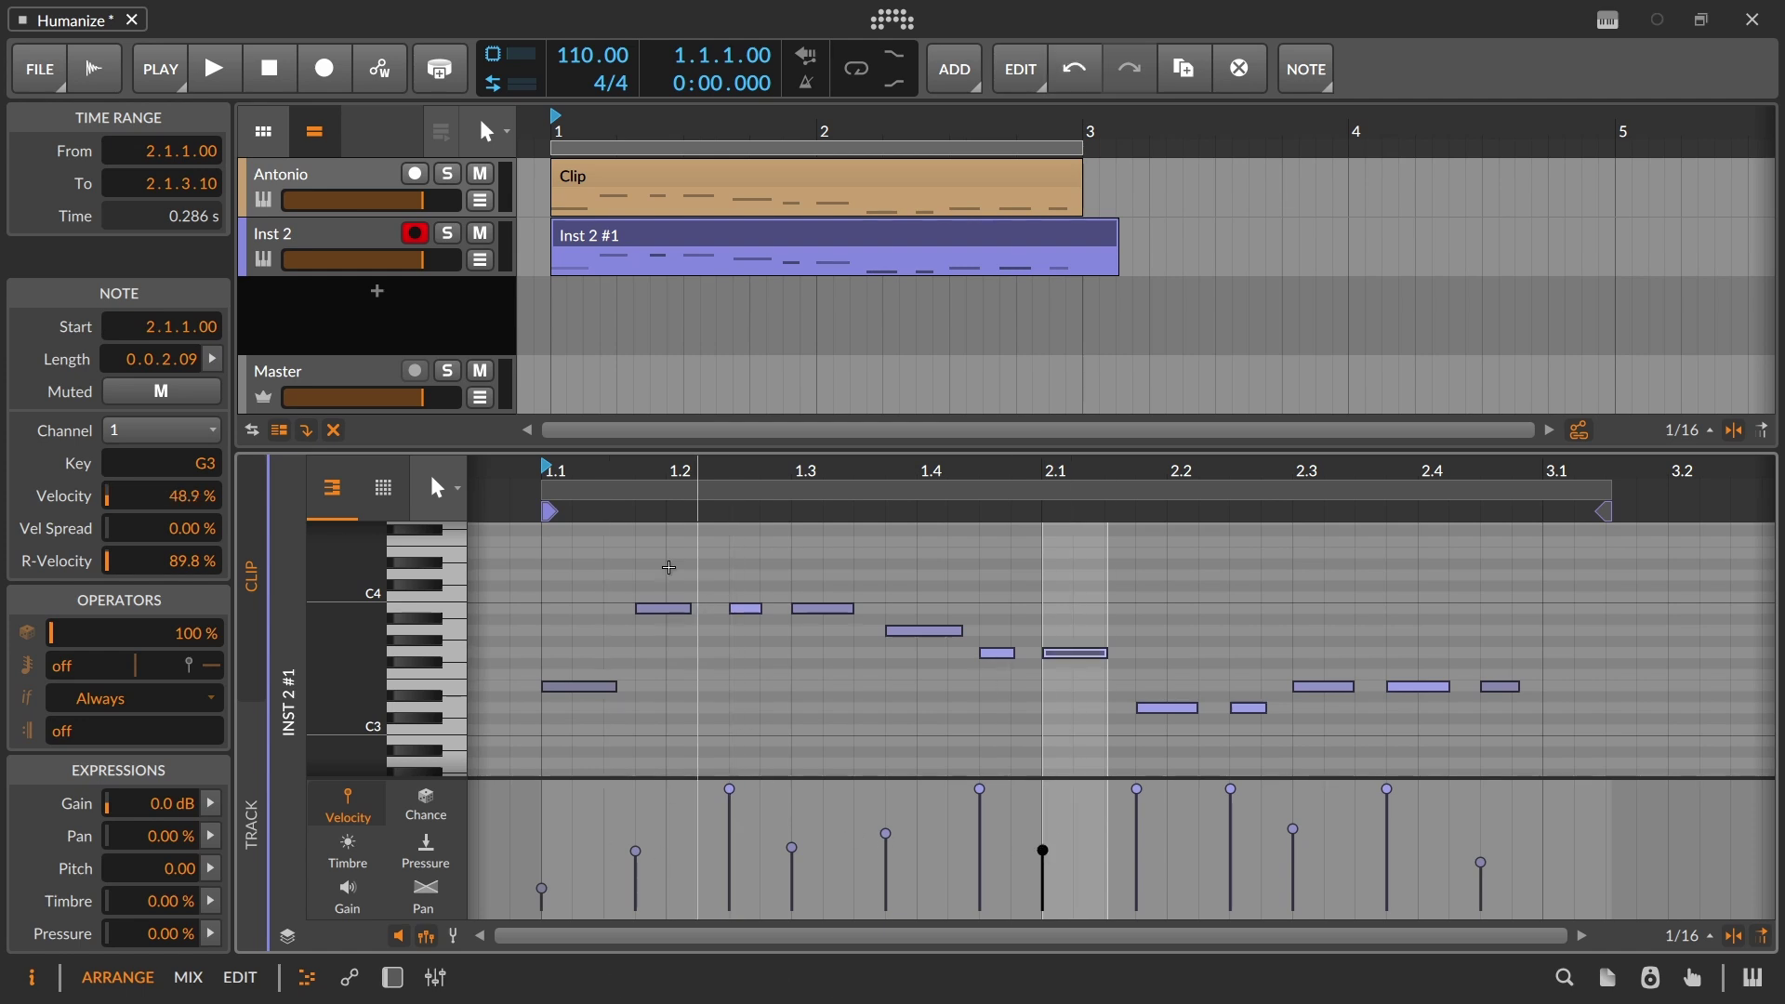
double_click(274, 202)
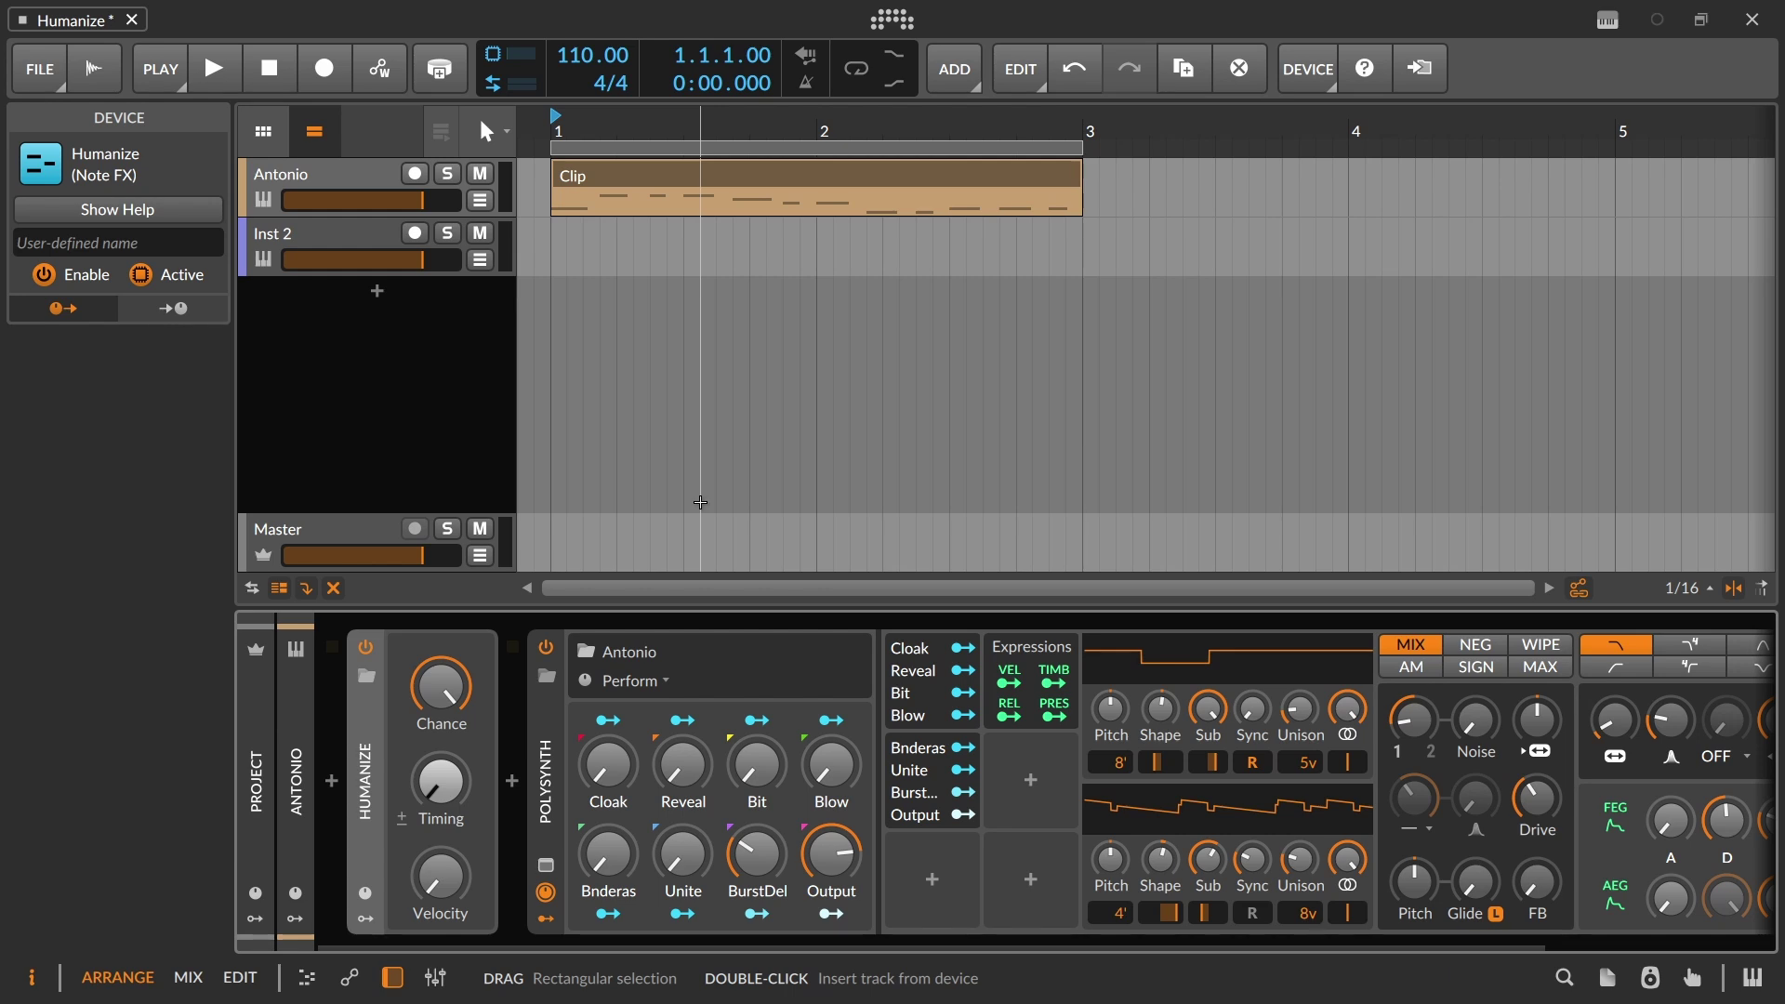
Widen Humanize's Timing range to 45.52 ms, auditioning Antonio's clip once in between
left_click_drag(439, 783, 439, 721)
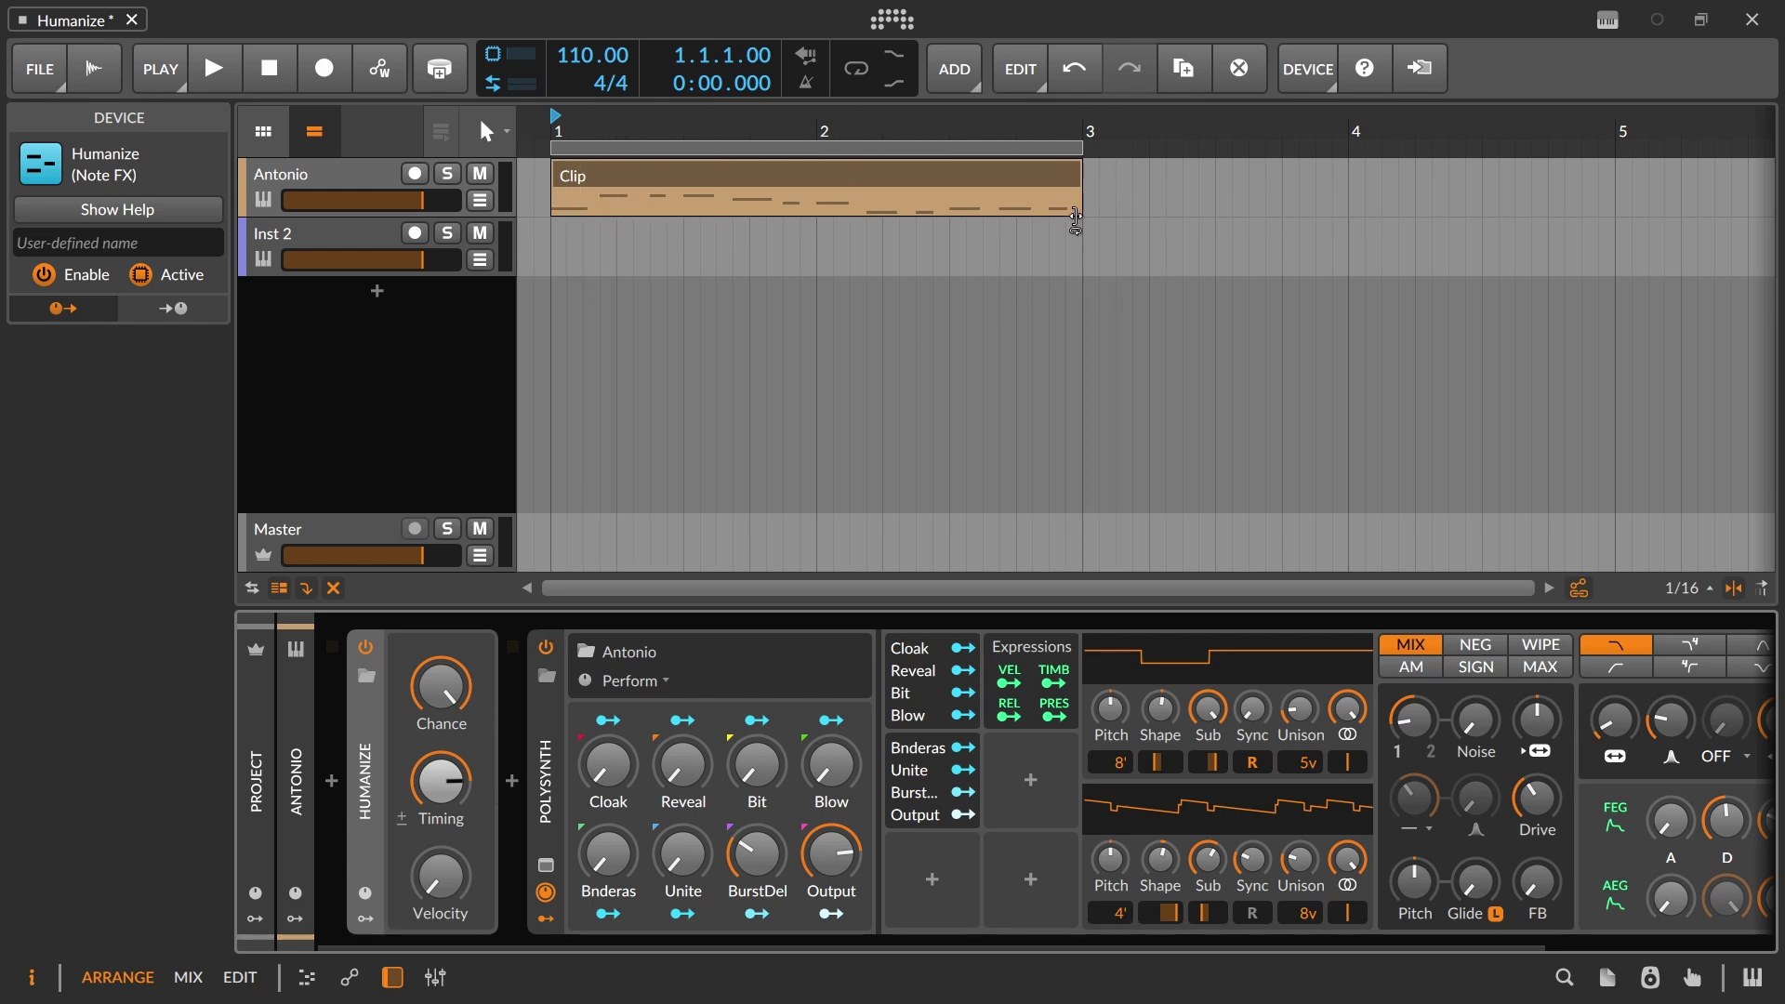
key("space")
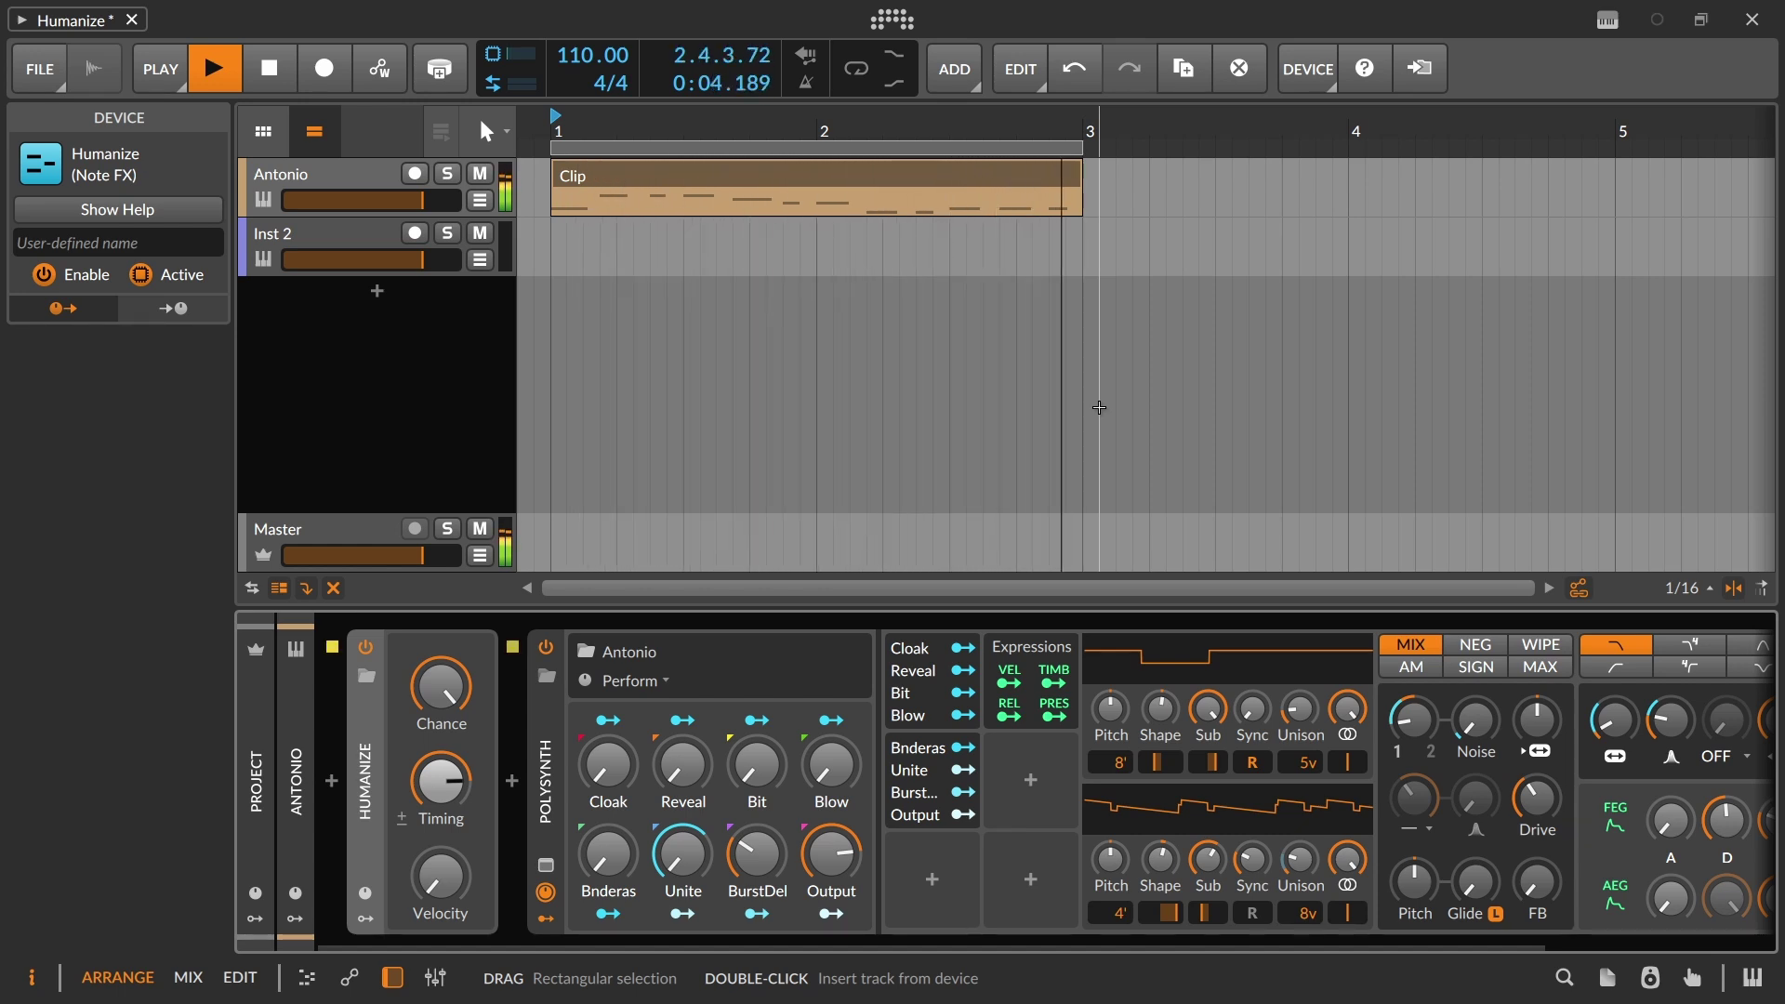
key("space")
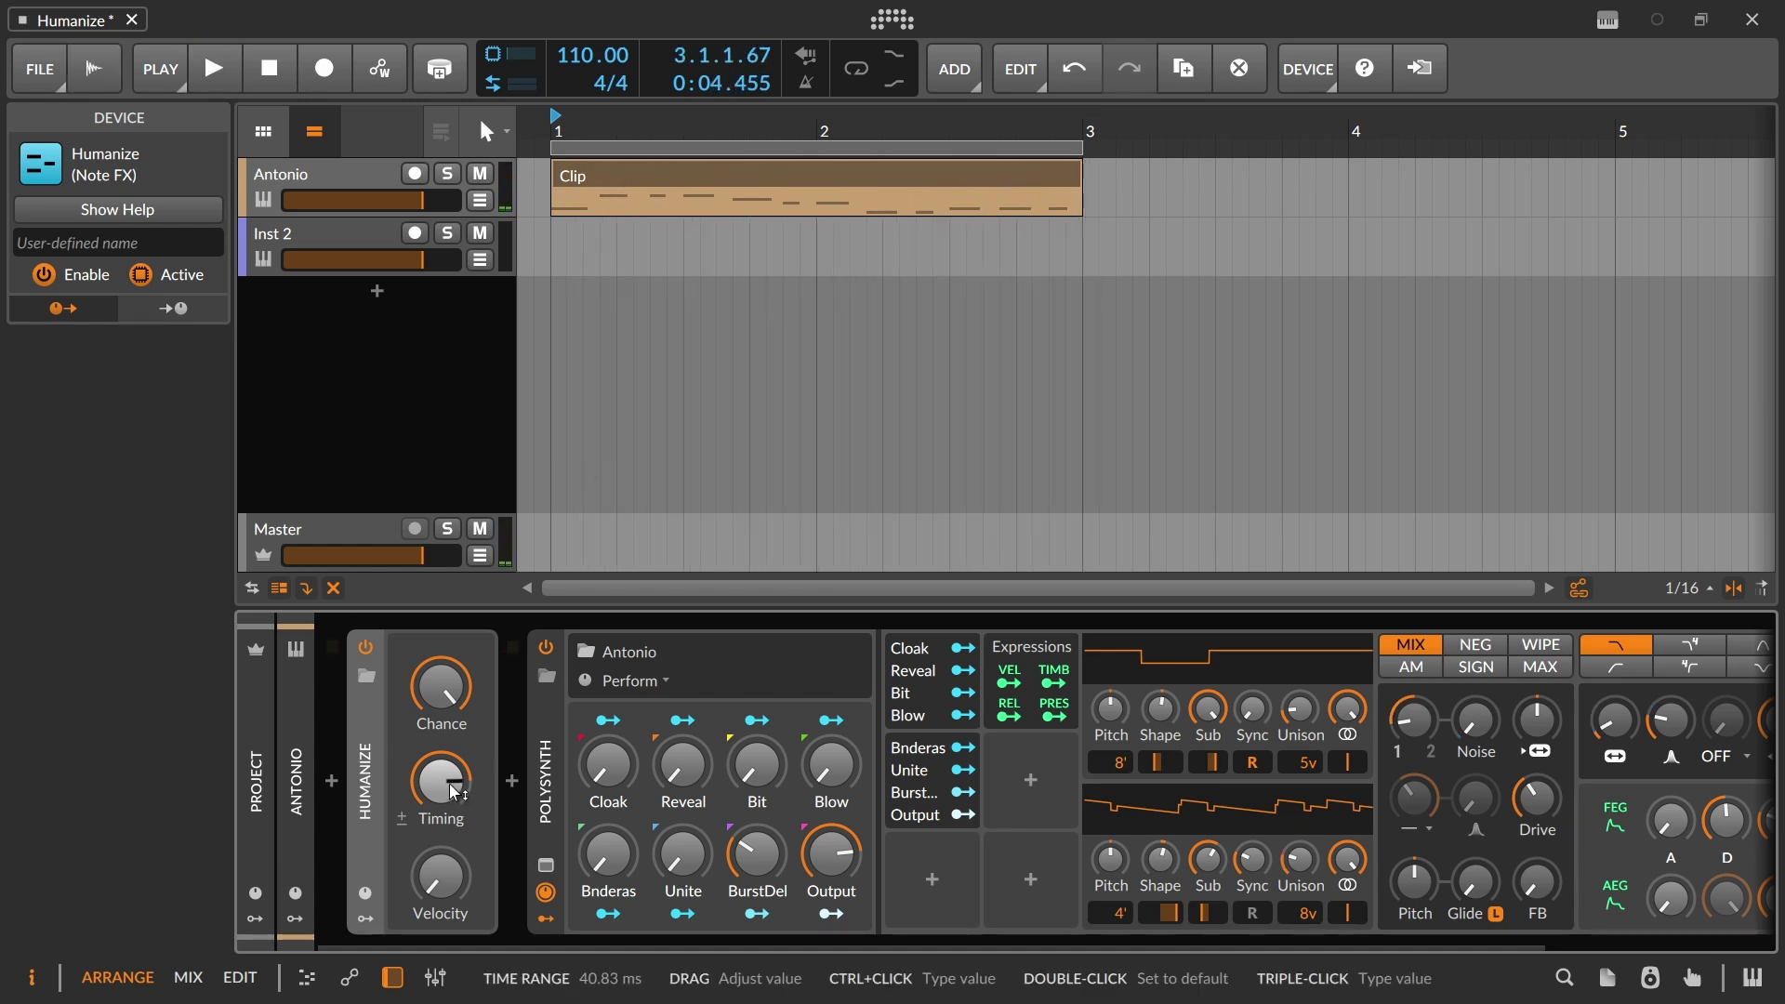
left_click_drag(449, 783, 449, 778)
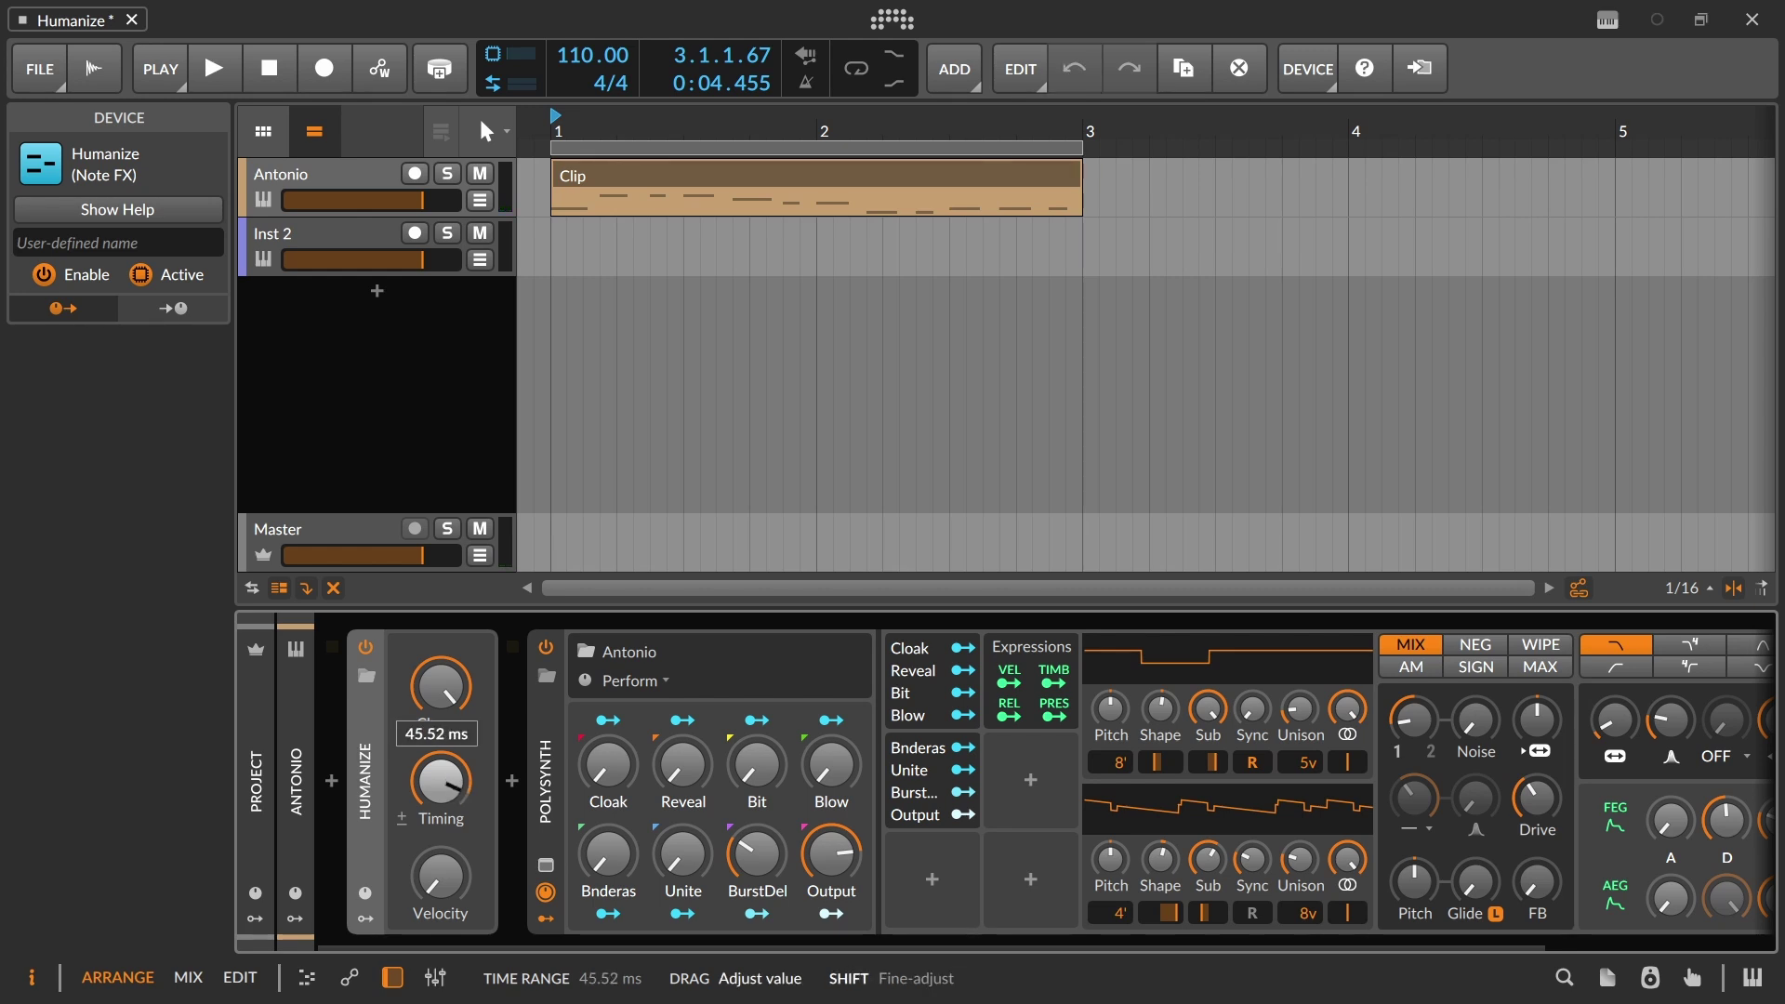
Record a new Inst 2 #1 take with automation write off and open its notes
left_click(383, 243)
left_click(325, 68)
left_click(367, 69)
left_click(367, 75)
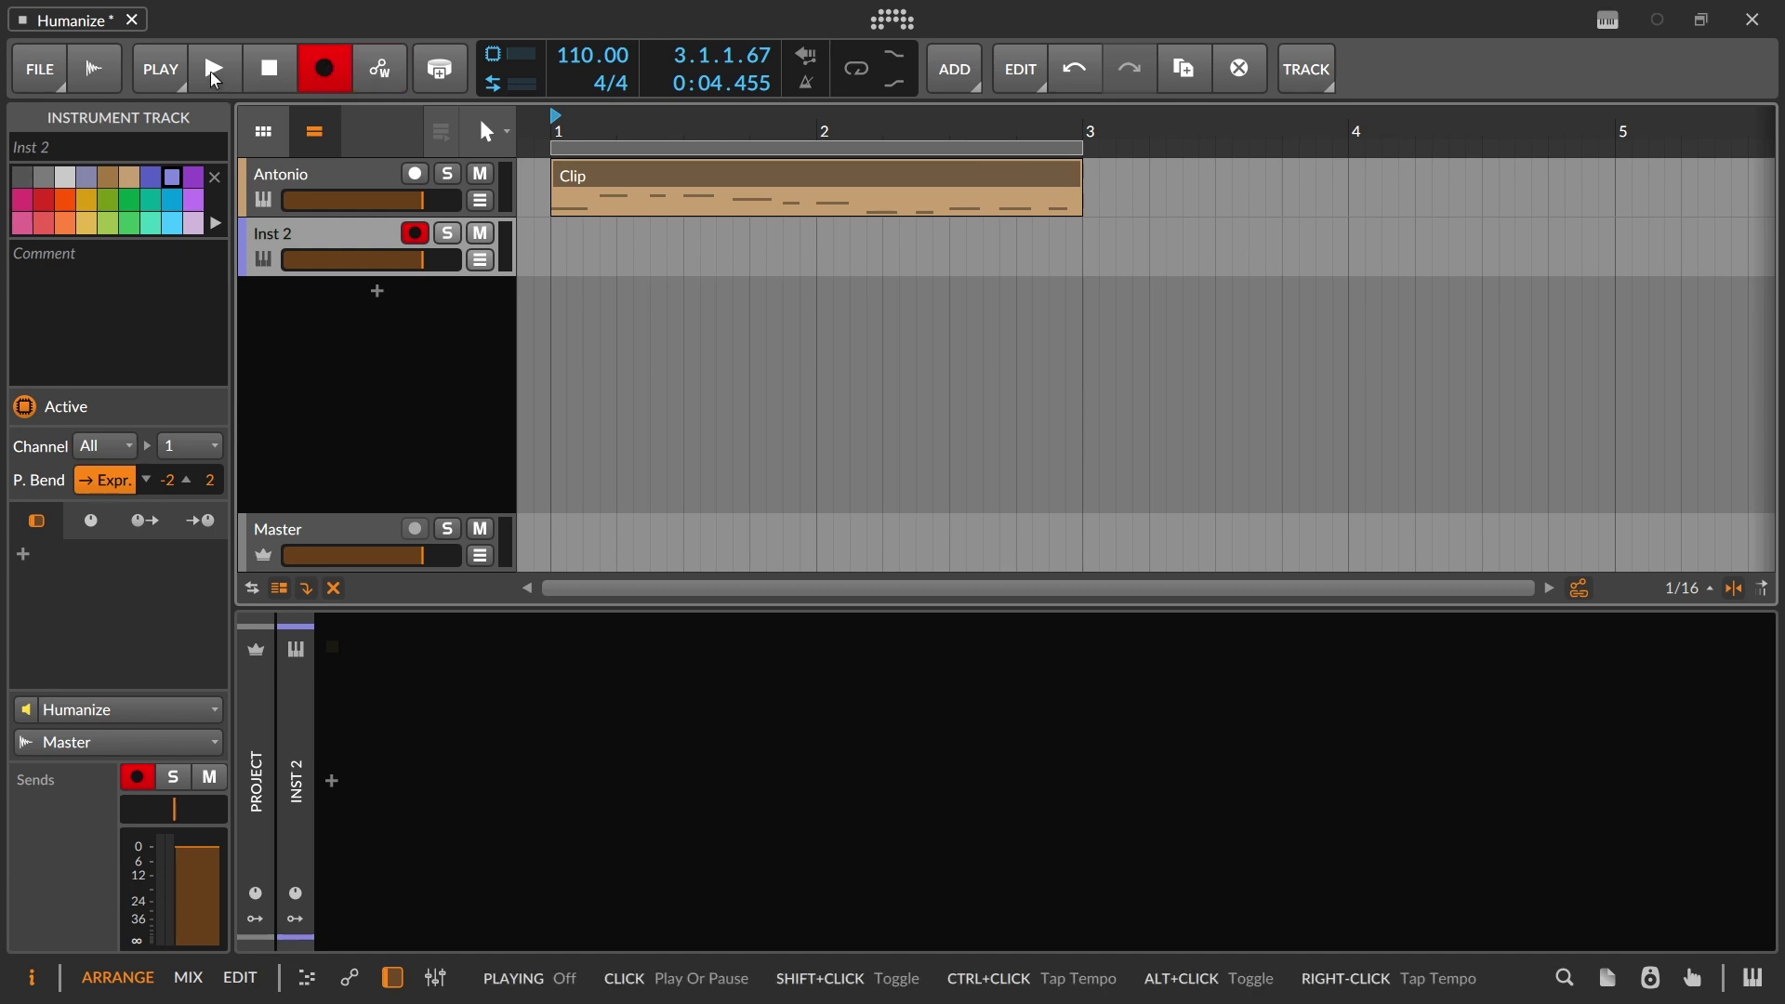
left_click(214, 75)
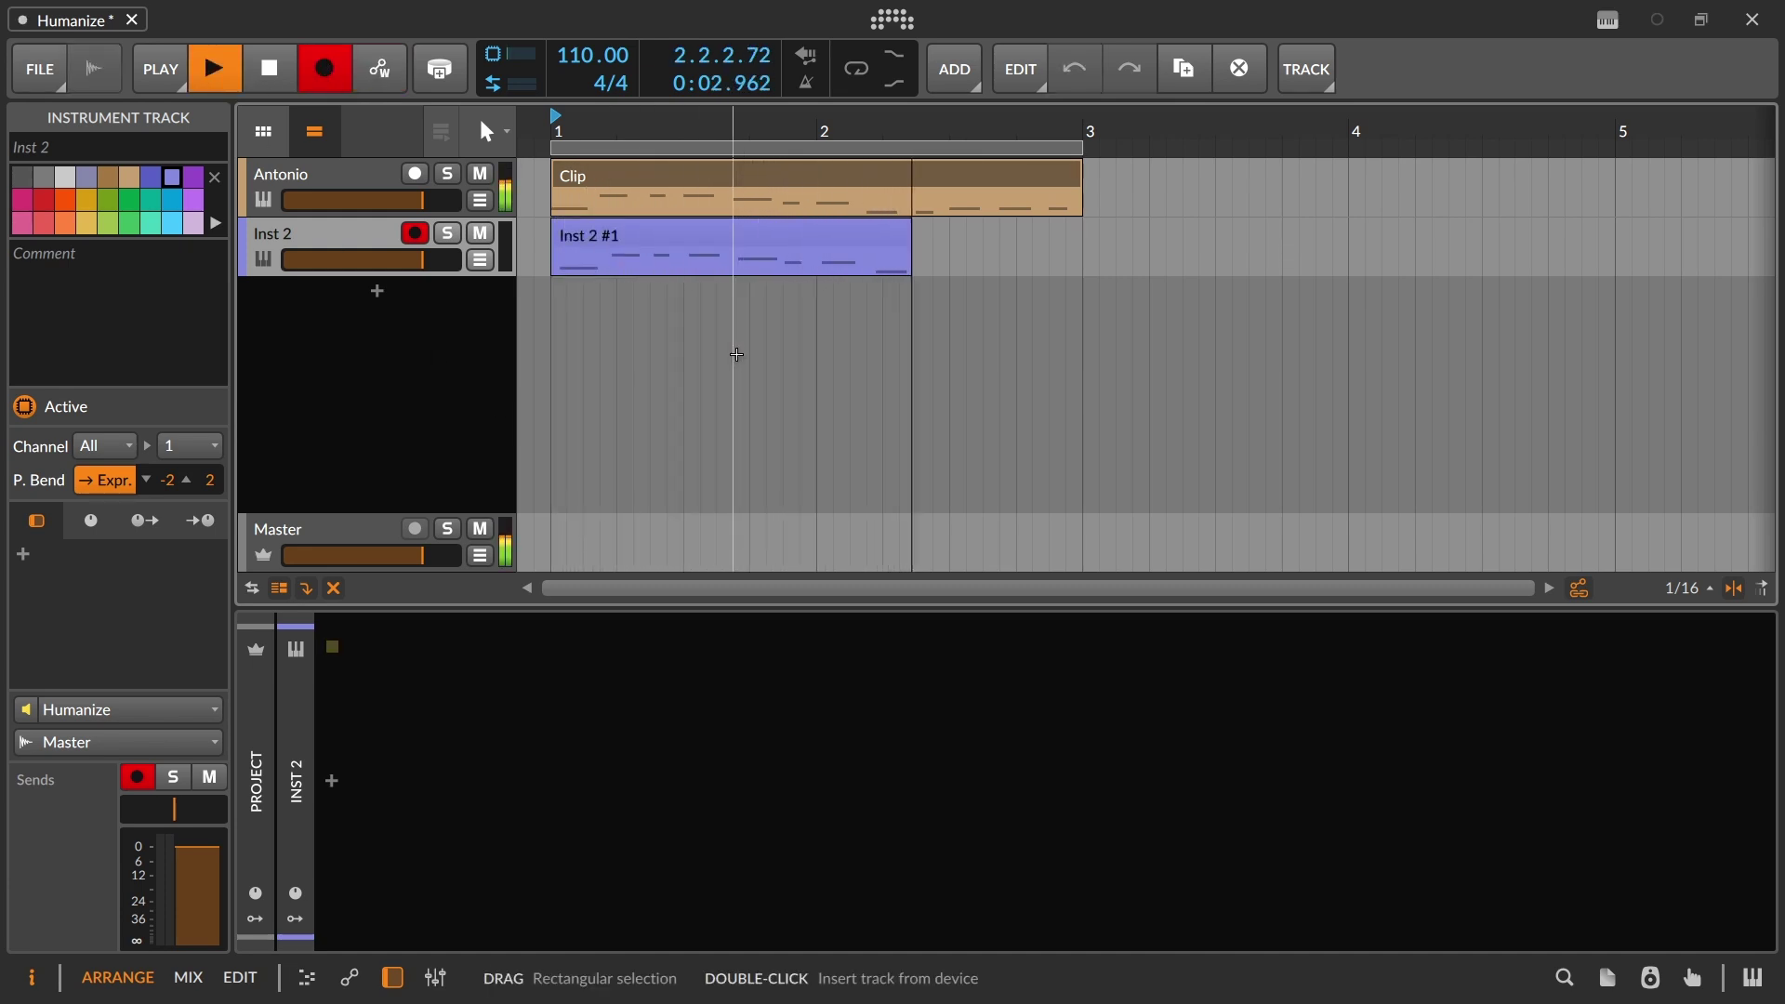
key("space")
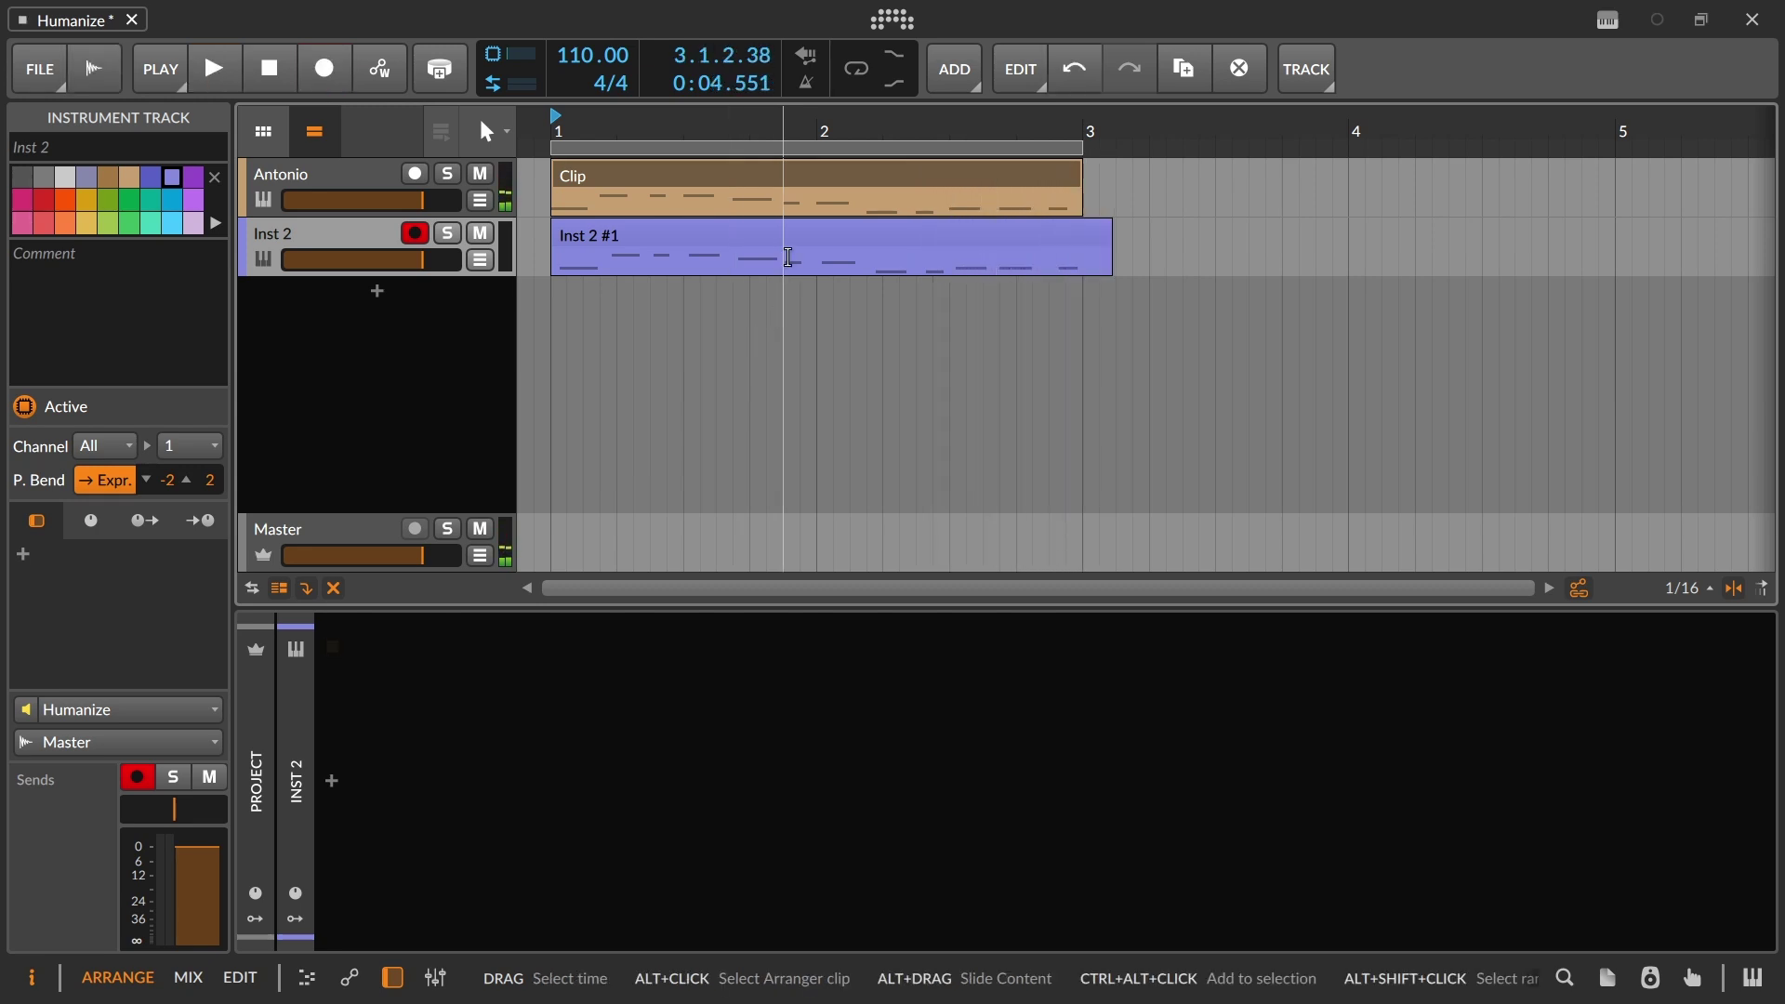
left_click(798, 241)
double_click(798, 241)
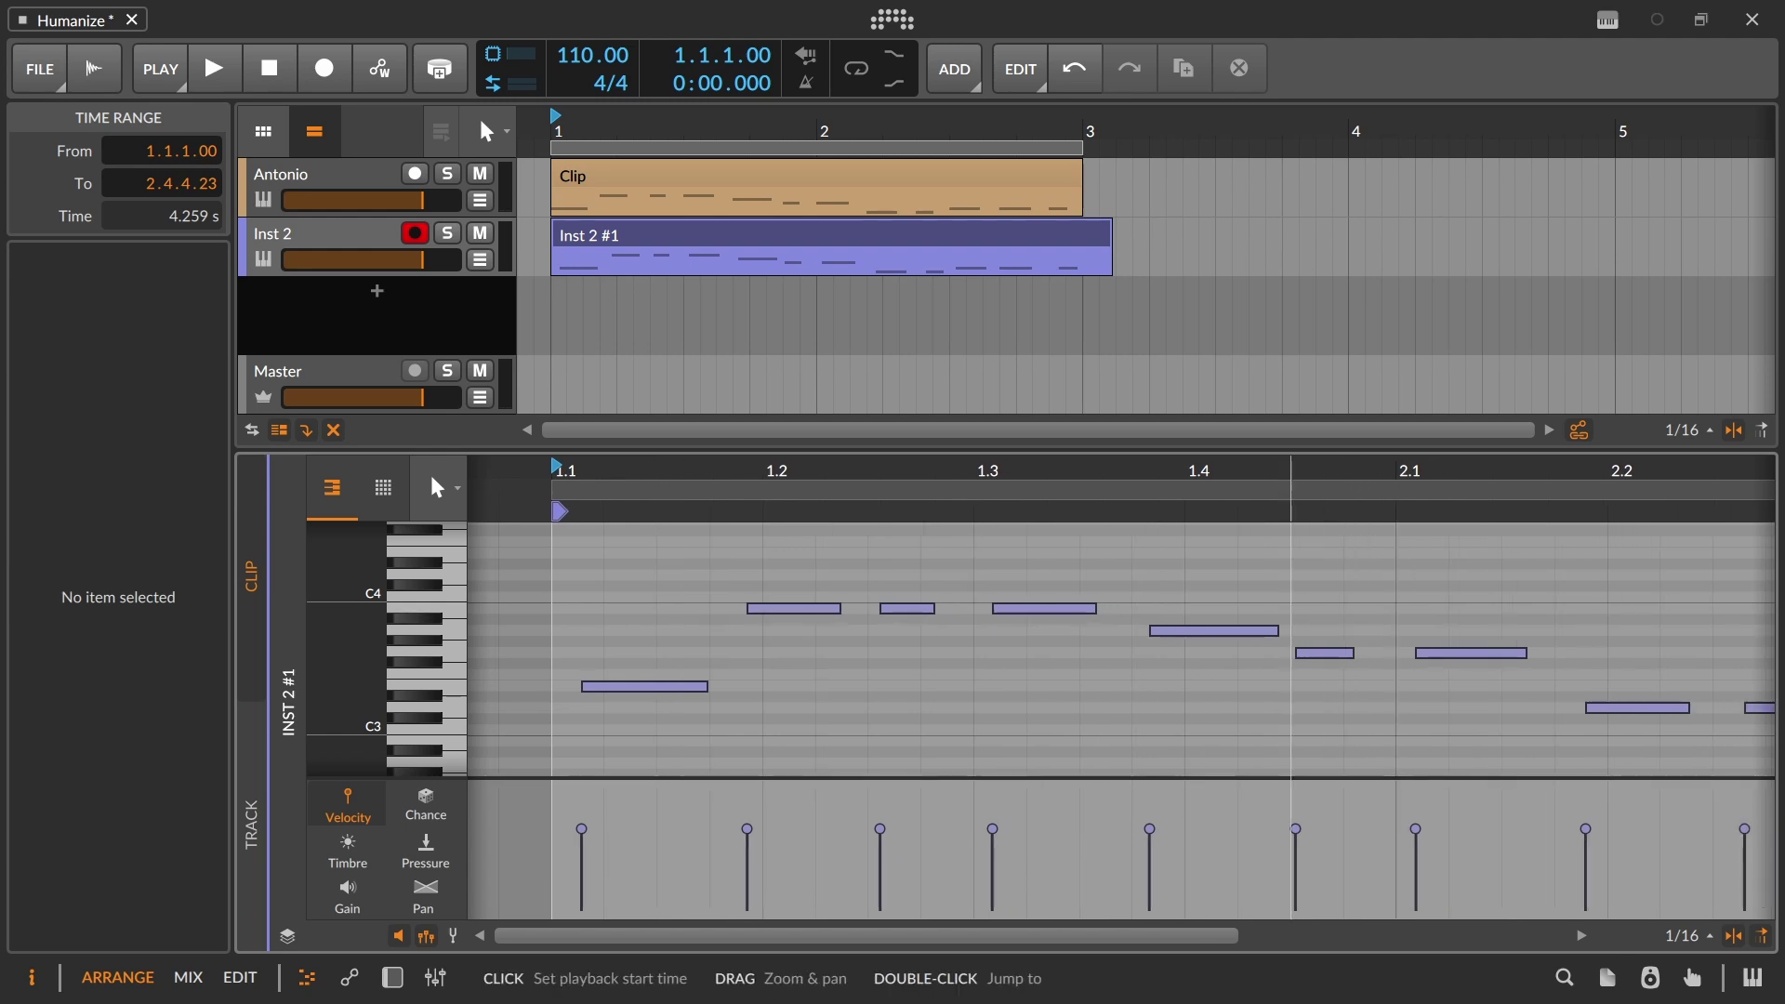
Zoom in on the recorded notes' timing offsets around bar 2.3, then select Antonio
left_click_drag(1290, 505, 951, 494)
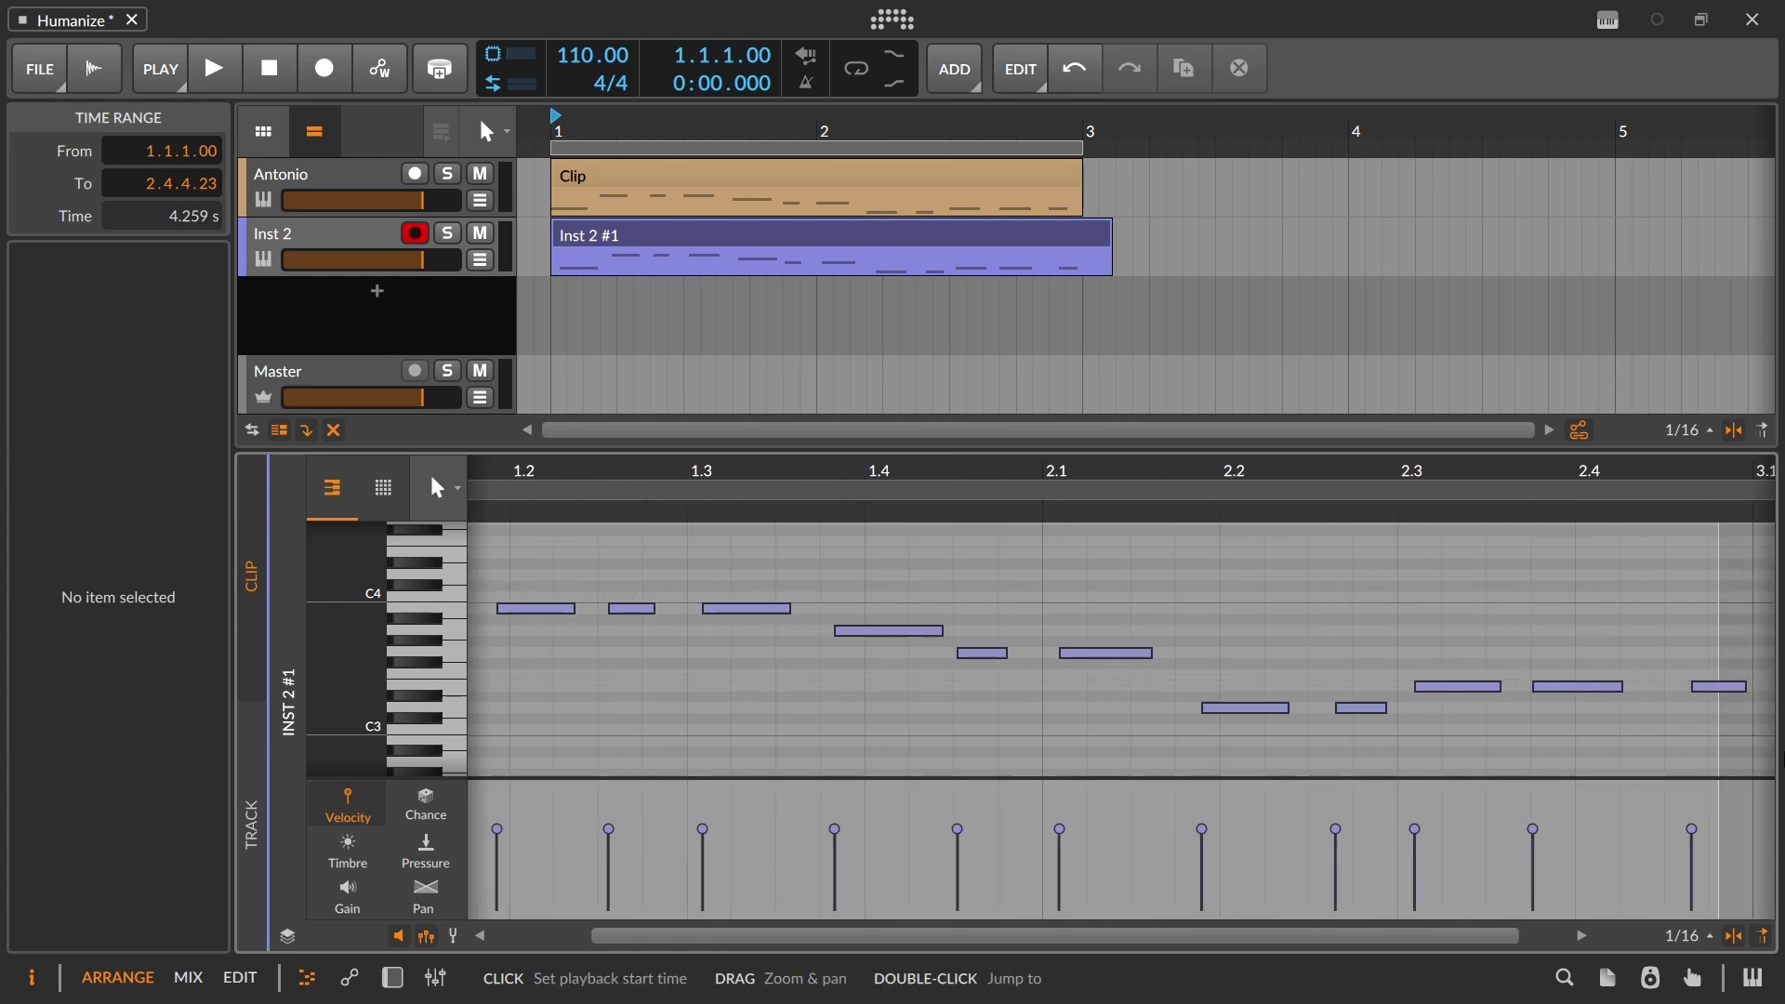
left_click_drag(1528, 497, 1248, 567)
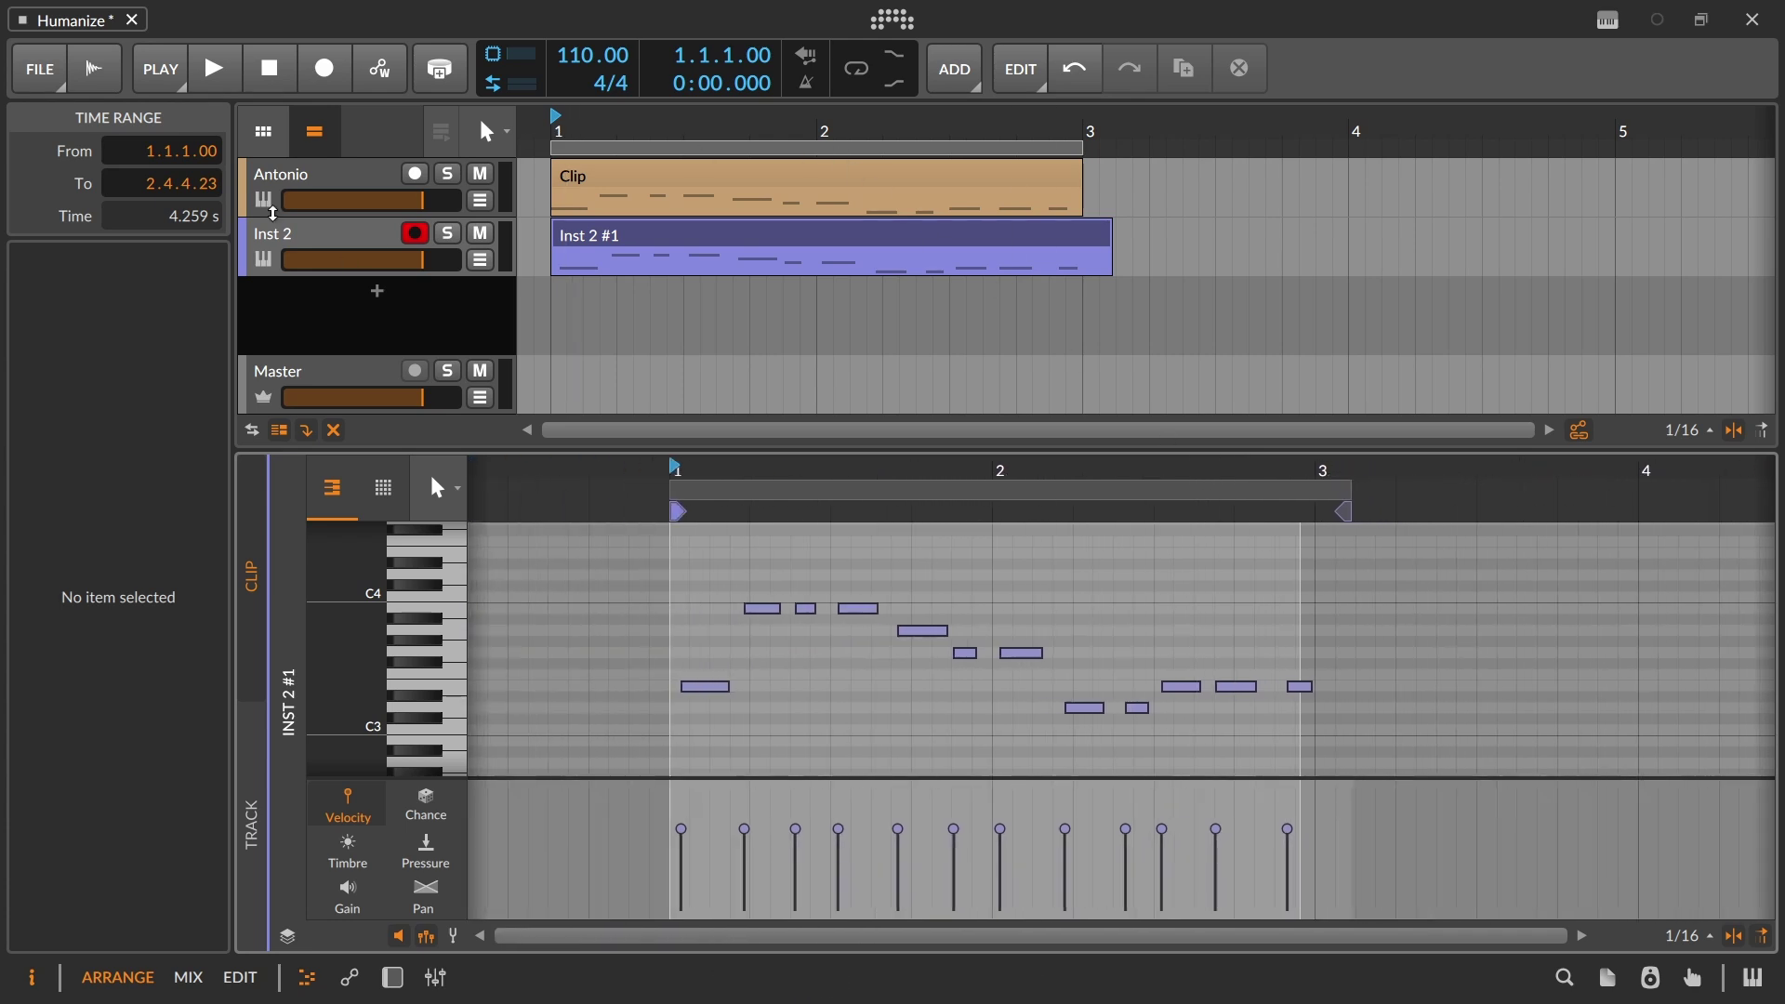
left_click(272, 211)
Show Antonio's Polysynth and Humanize devices, then its track inspector settings
key("d")
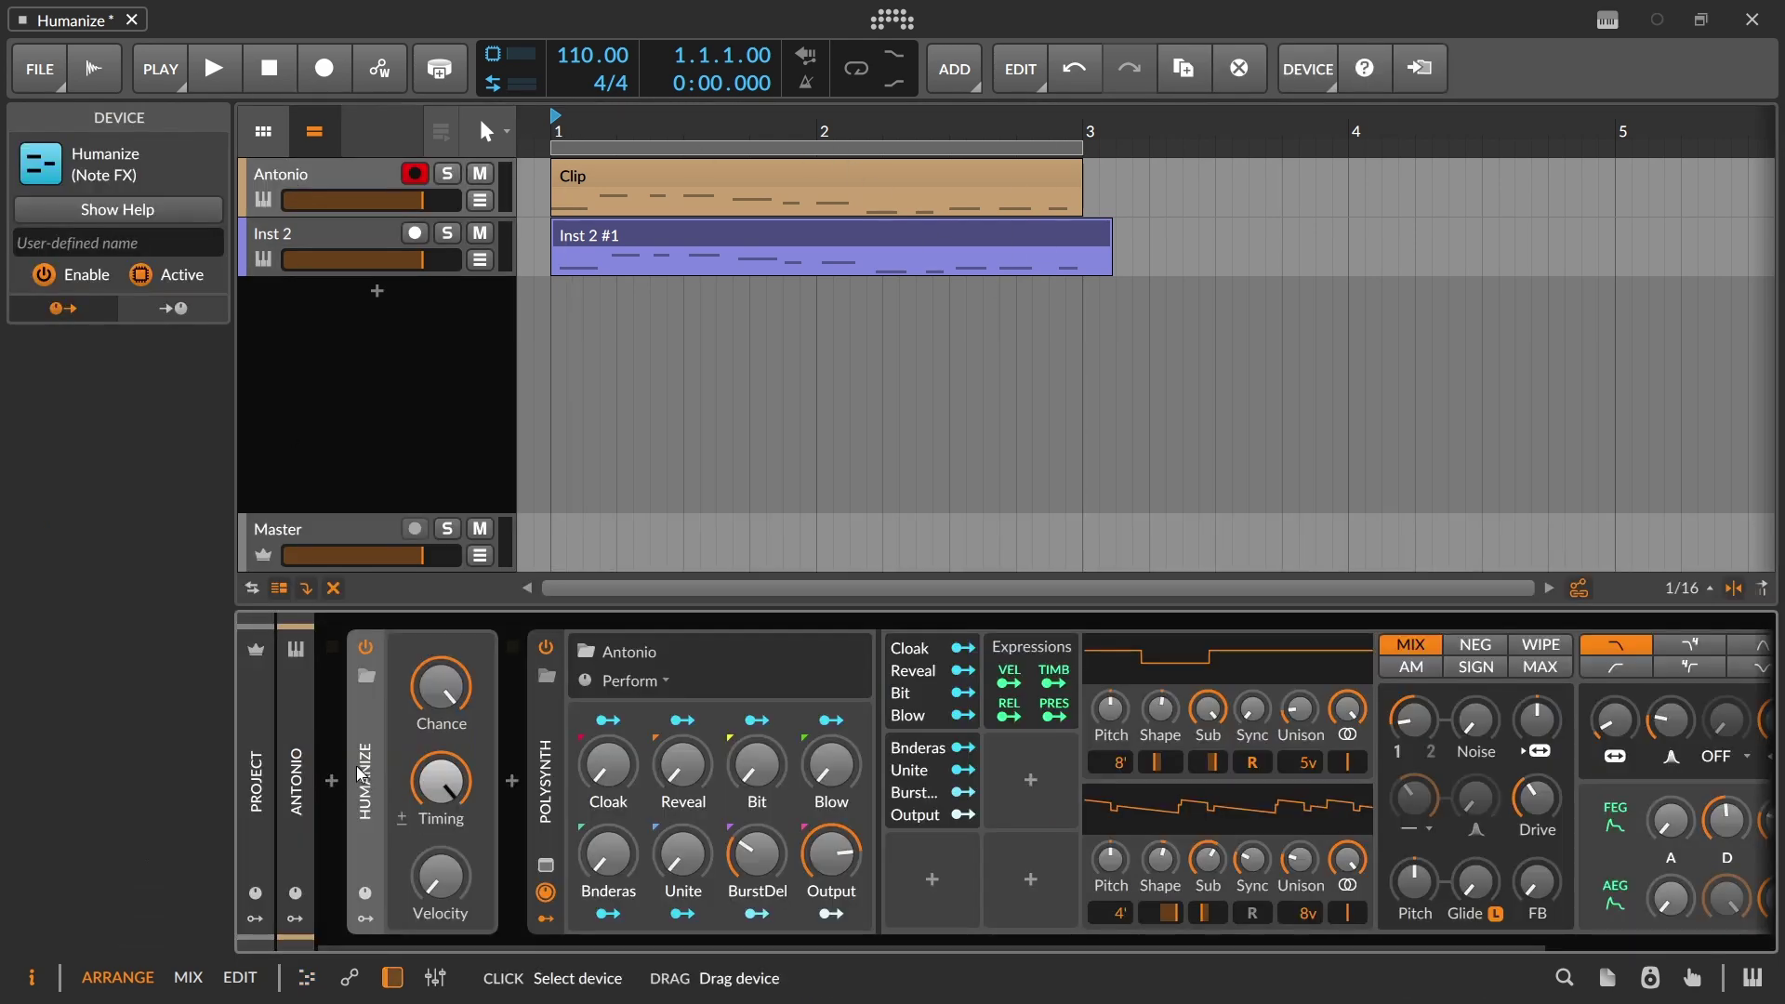
left_click(546, 781)
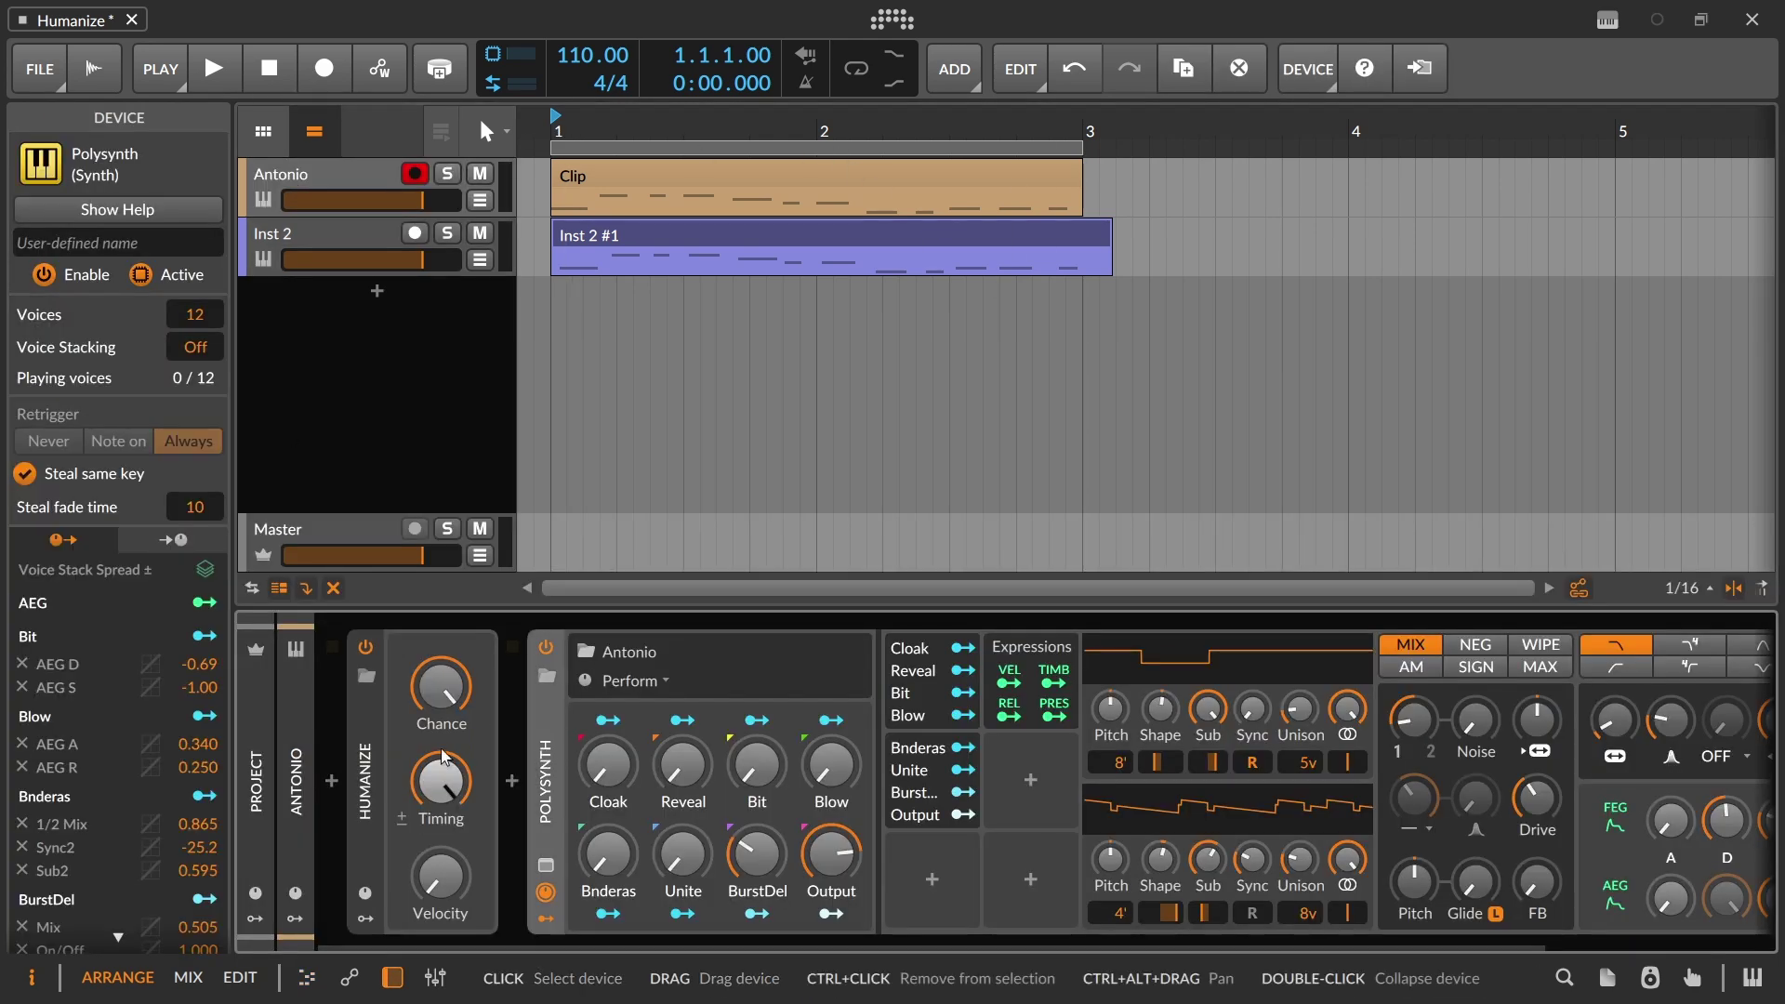
left_click(369, 746)
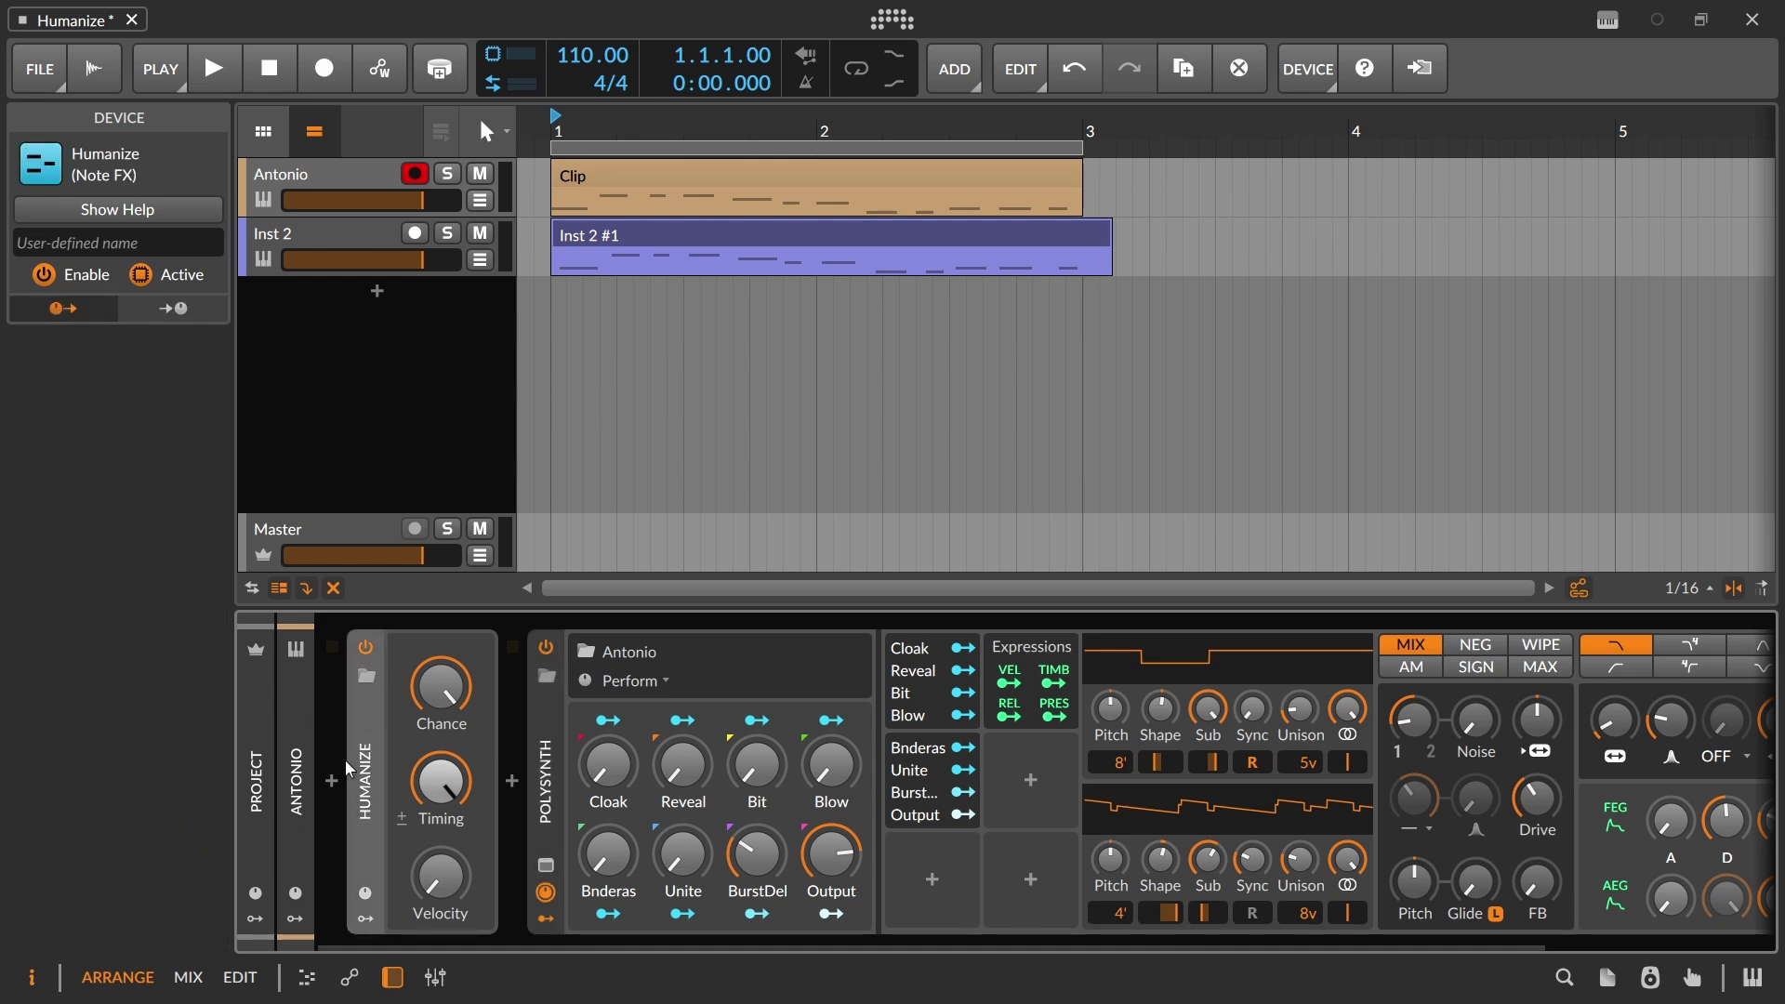
left_click(342, 177)
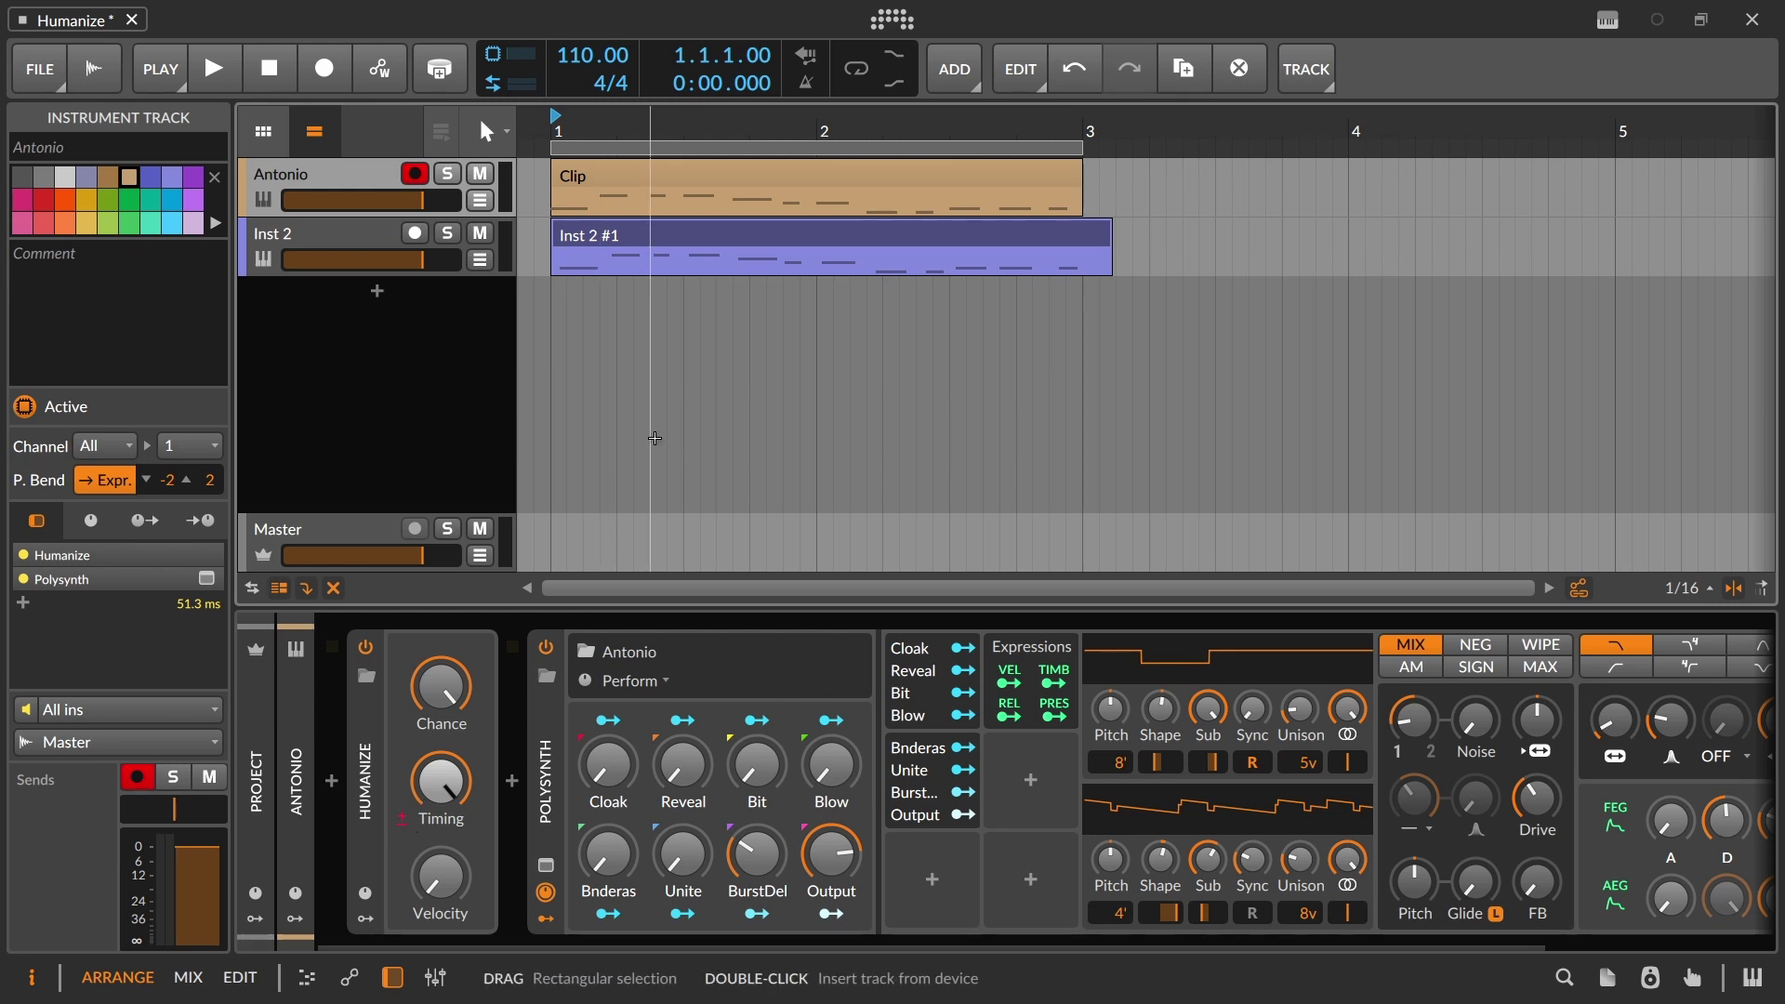
Delete the Inst 2 #1 take and start playback of Antonio's clip
left_click(667, 244)
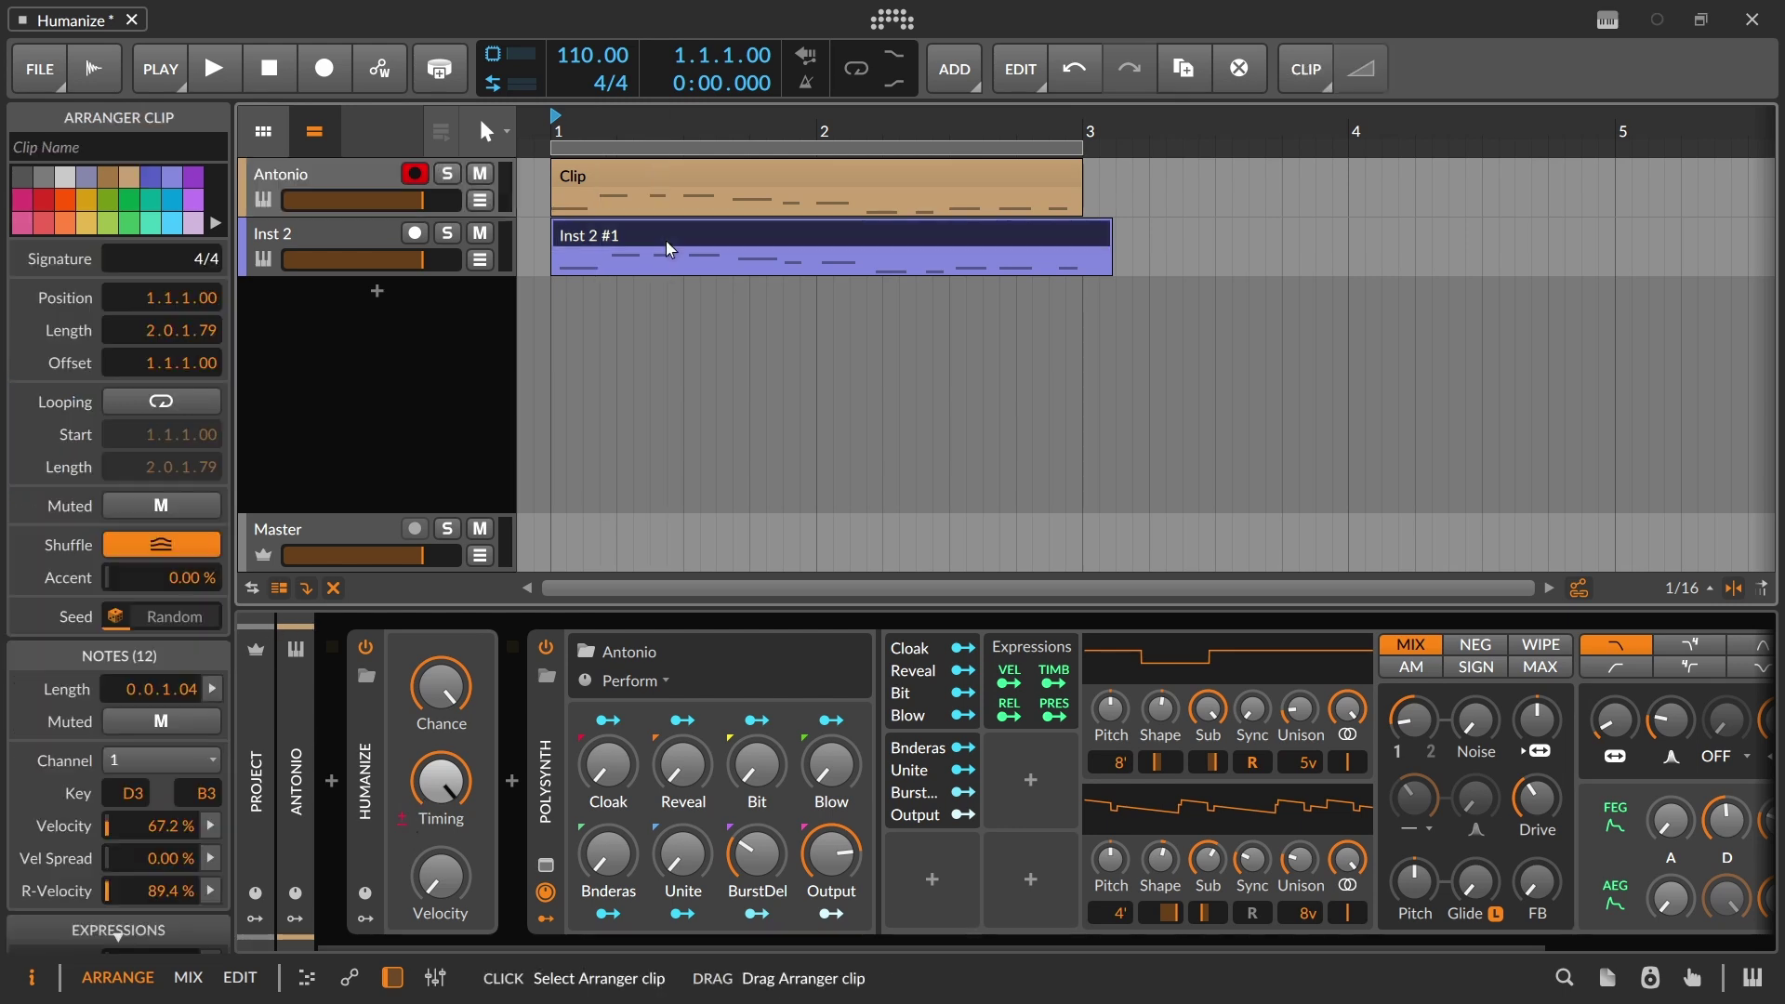
key("Delete")
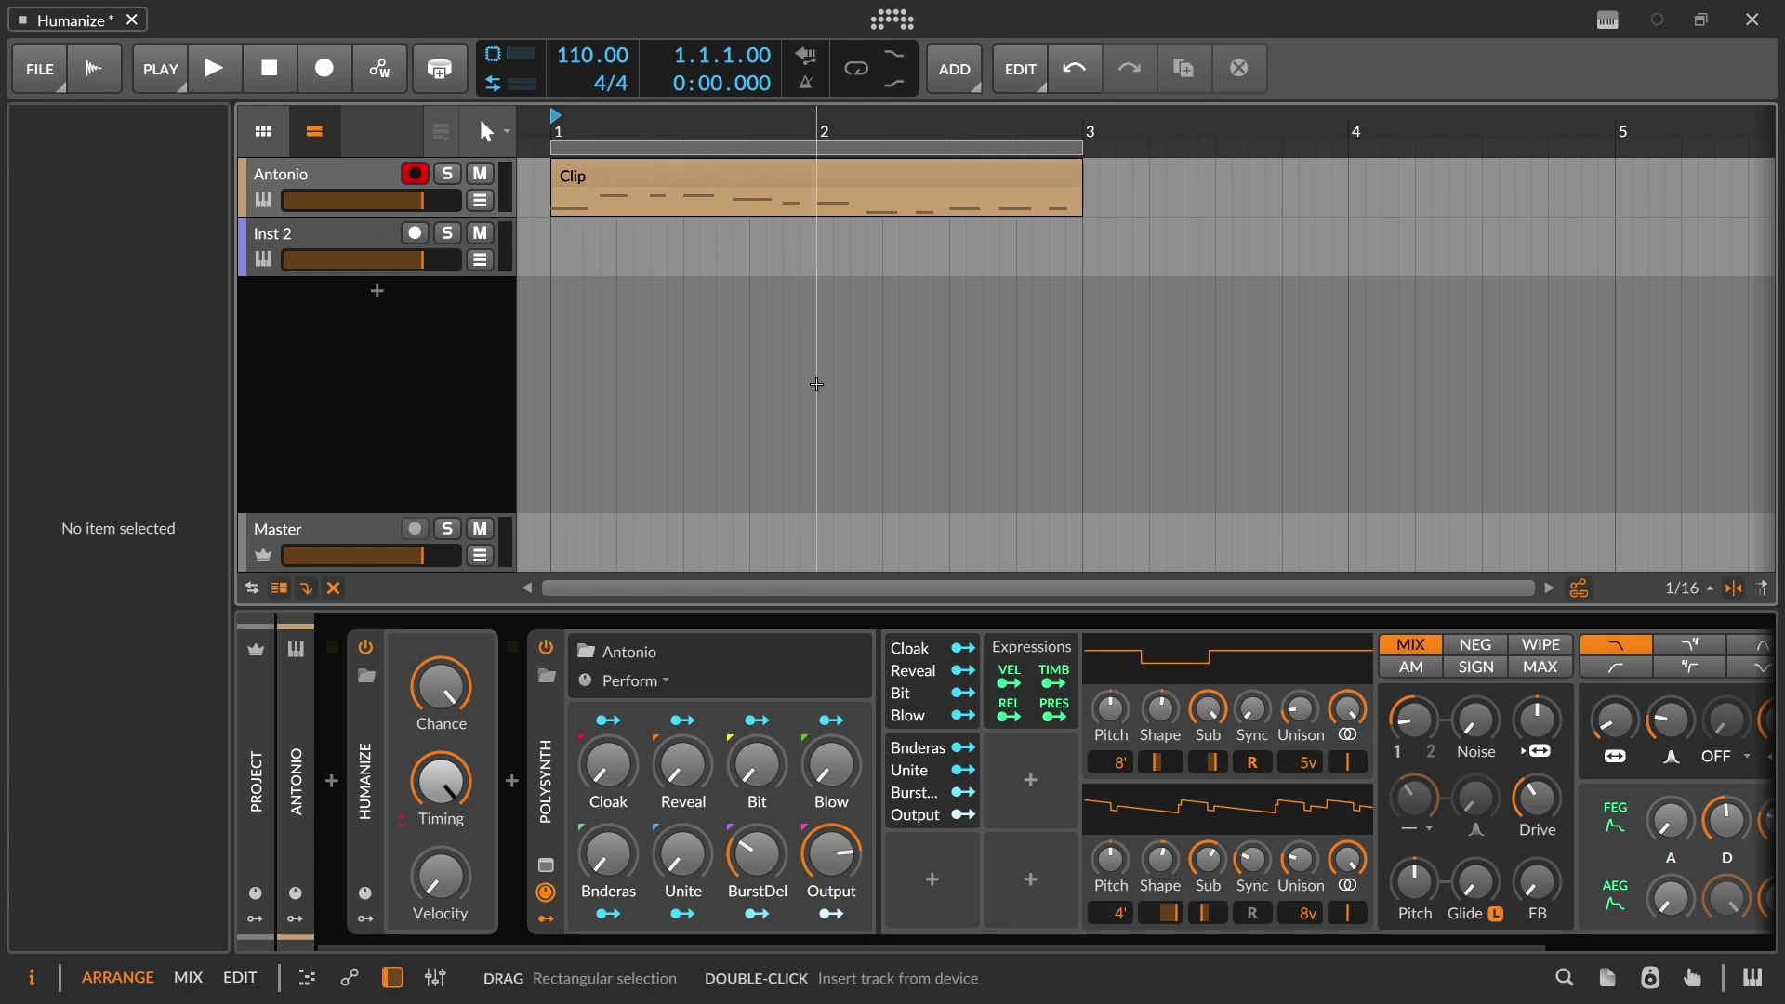
key("space")
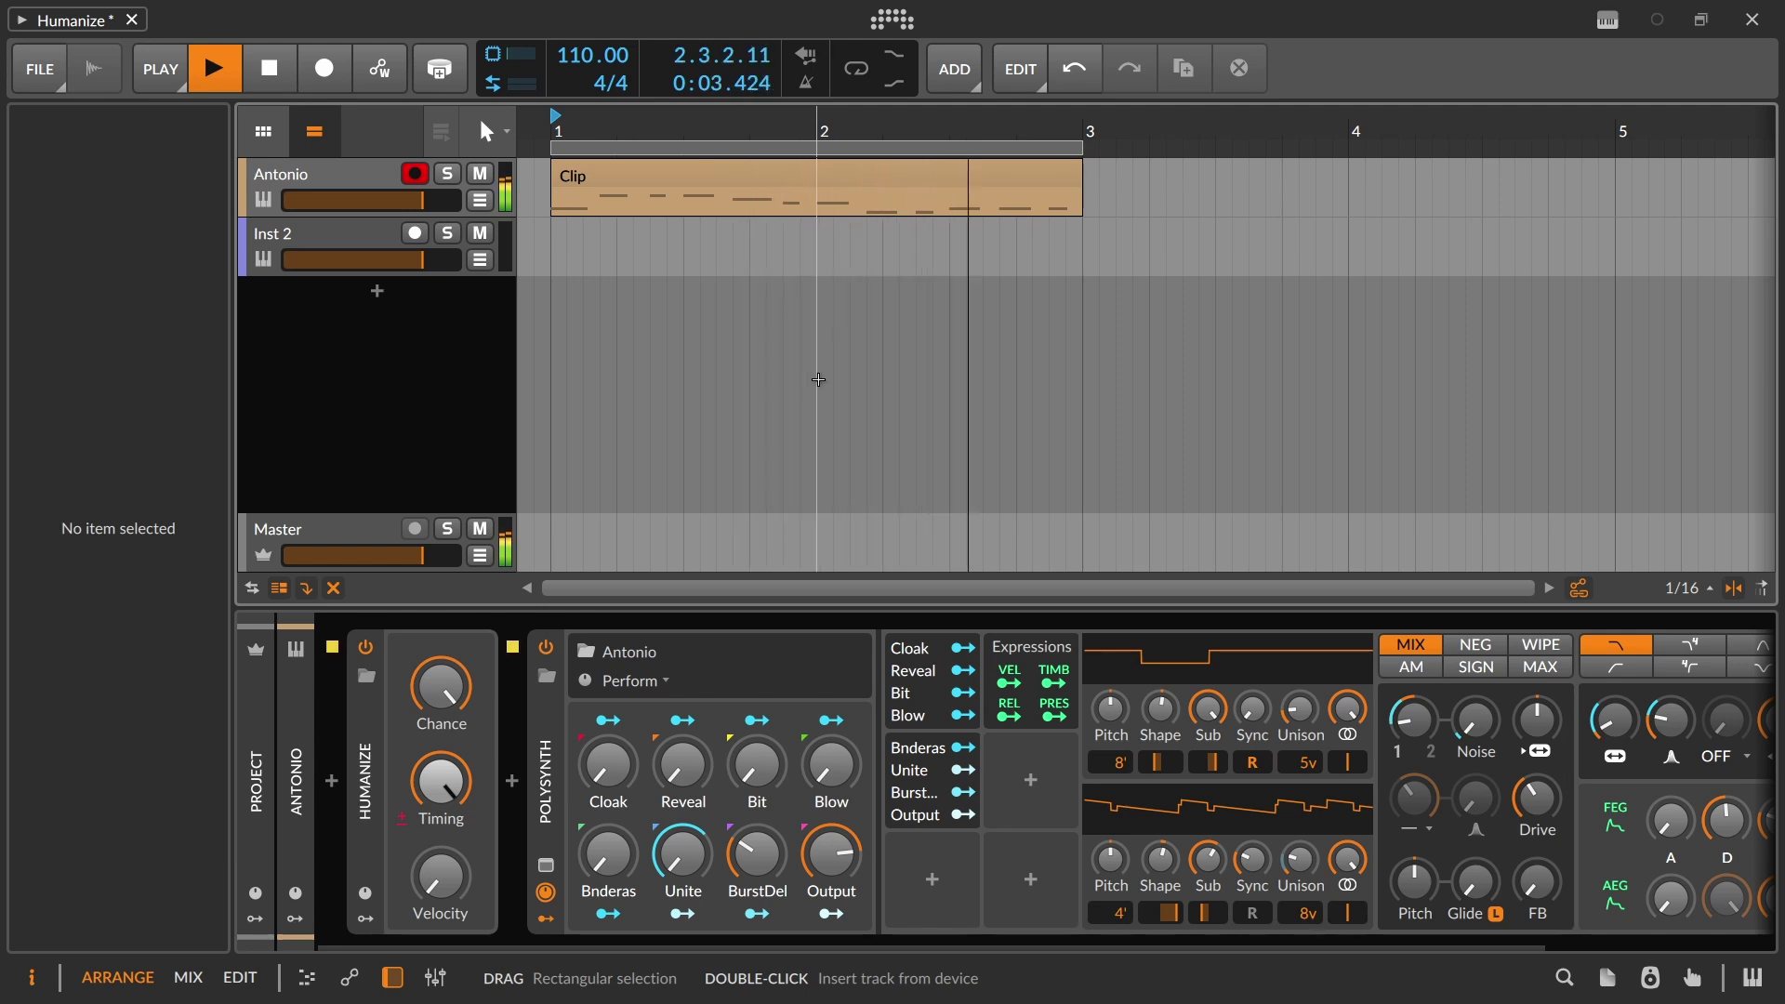
Record another Inst 2 take and zoom into its first bar of notes
key("space")
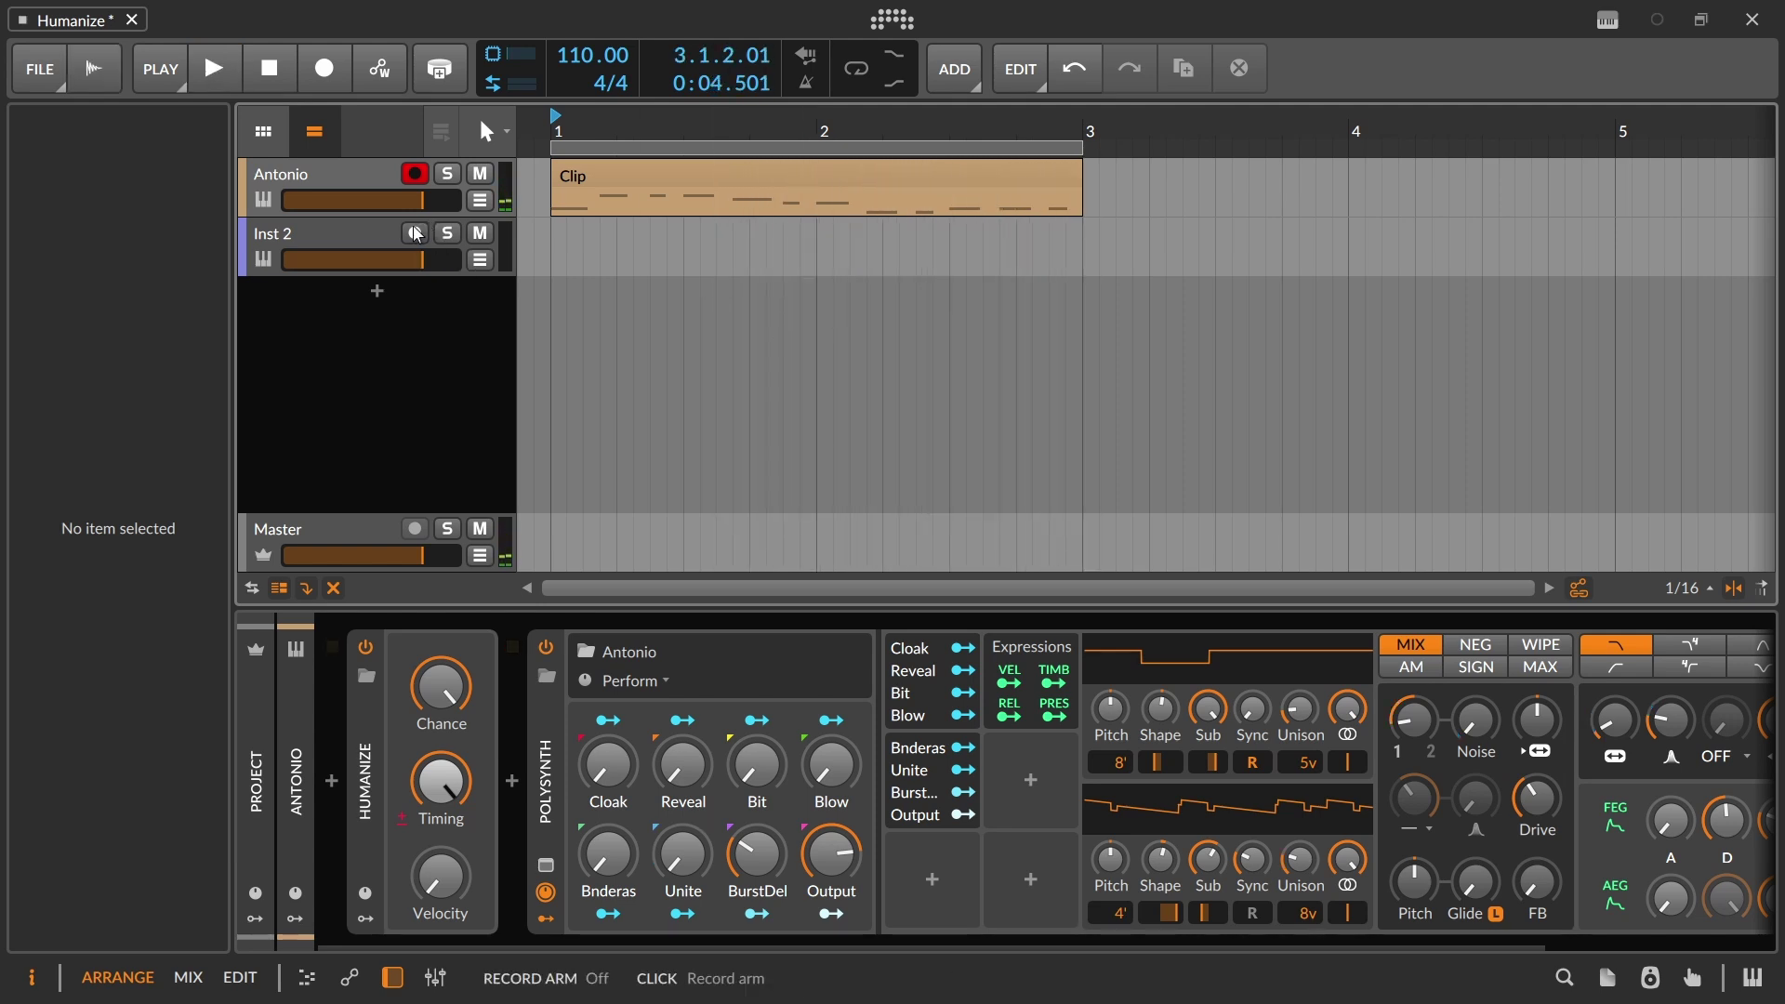
left_click(415, 173)
left_click(325, 68)
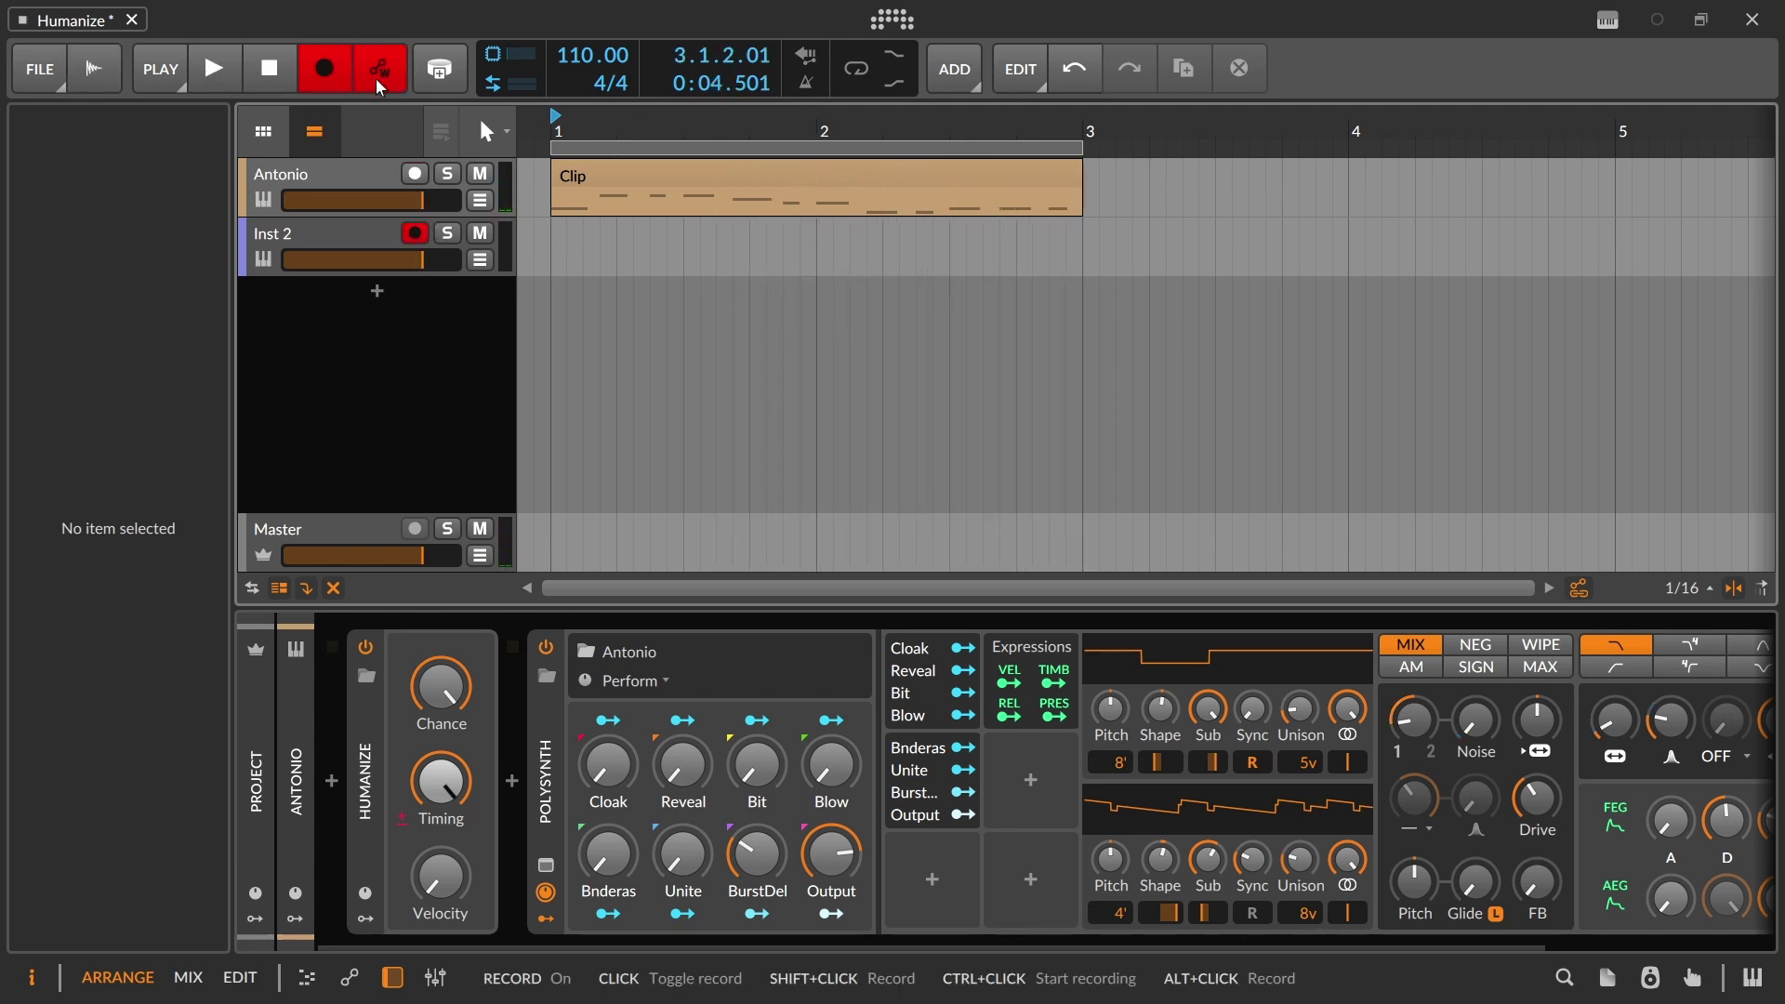
left_click(207, 70)
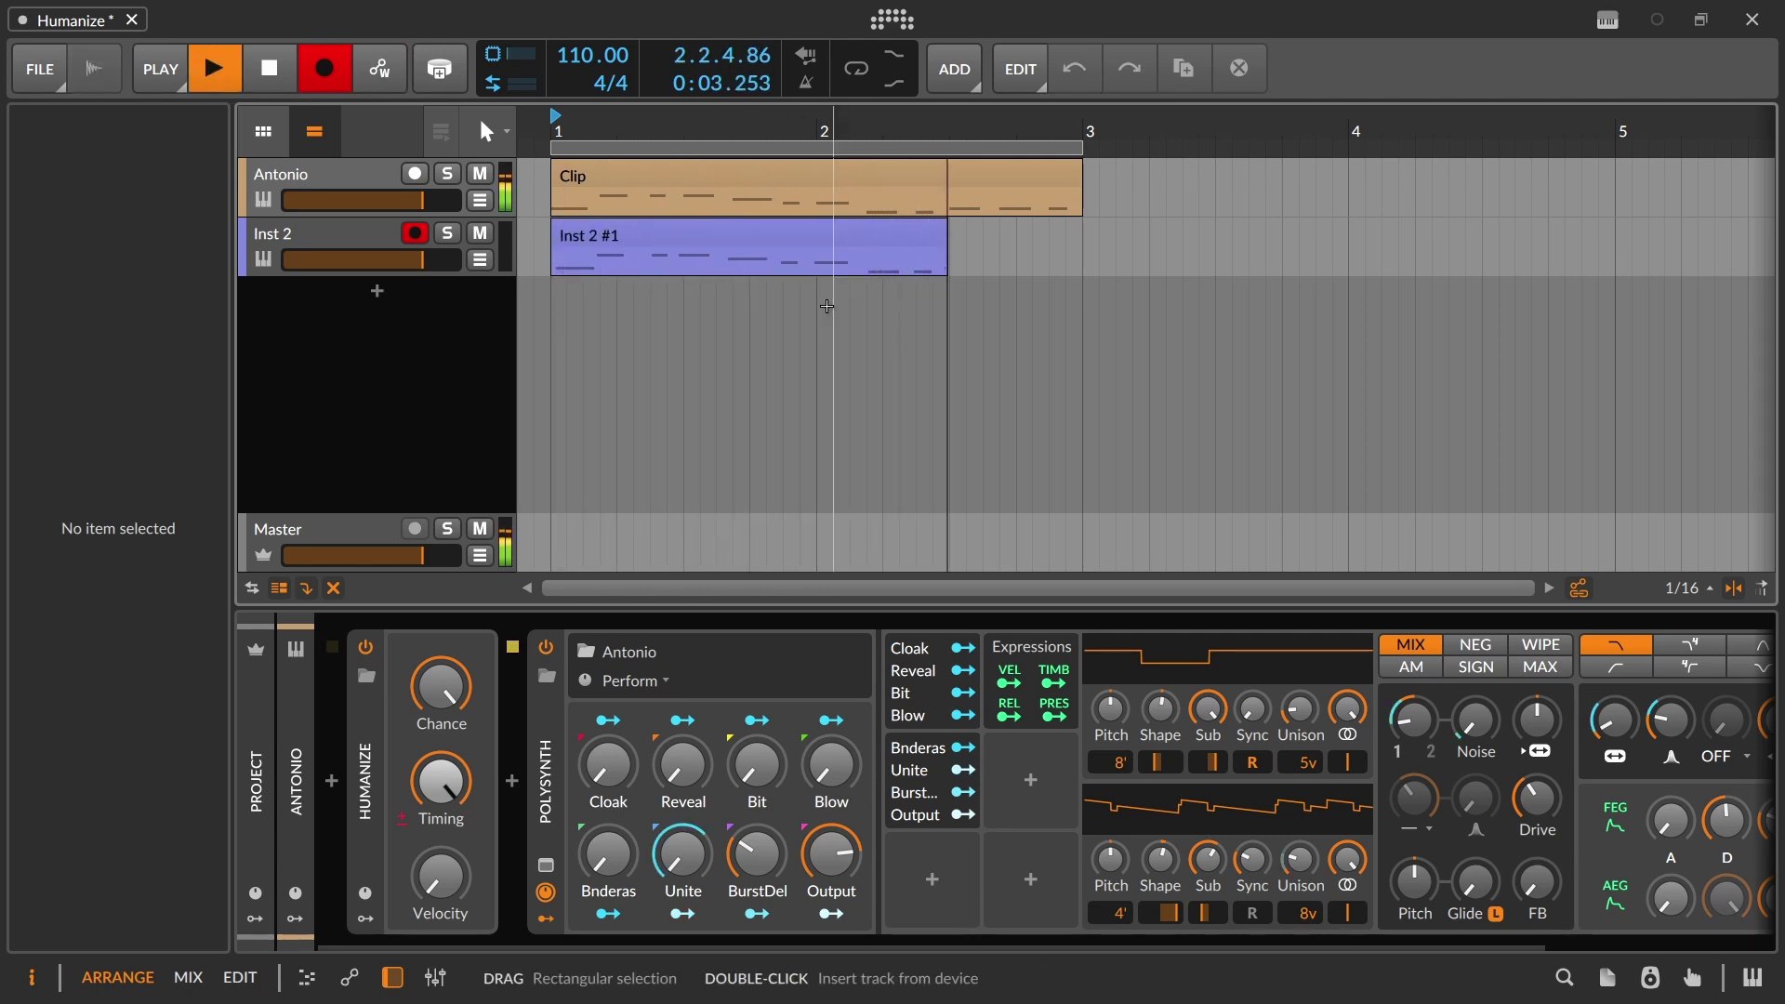
key("space")
double_click(818, 223)
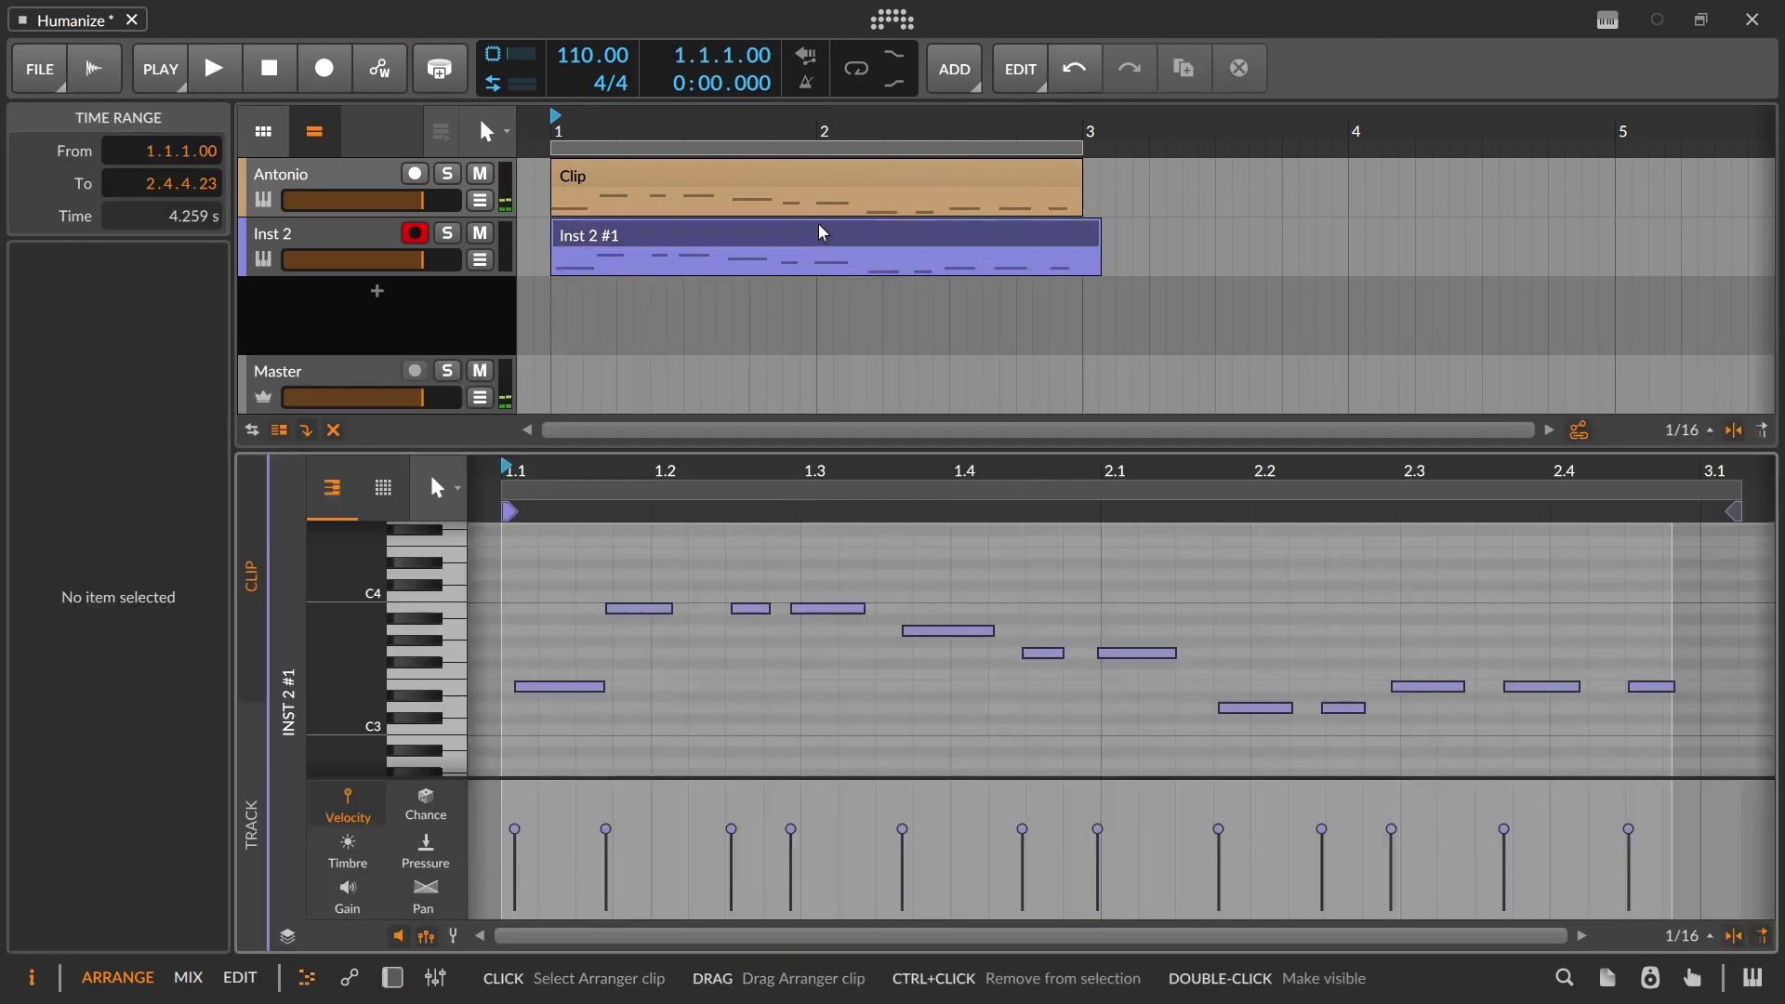
left_click_drag(655, 507, 650, 325)
Lower Antonio's Humanize Timing range to about 7.33 ms and delete the Inst 2 #1 take
left_click(335, 175)
key("d")
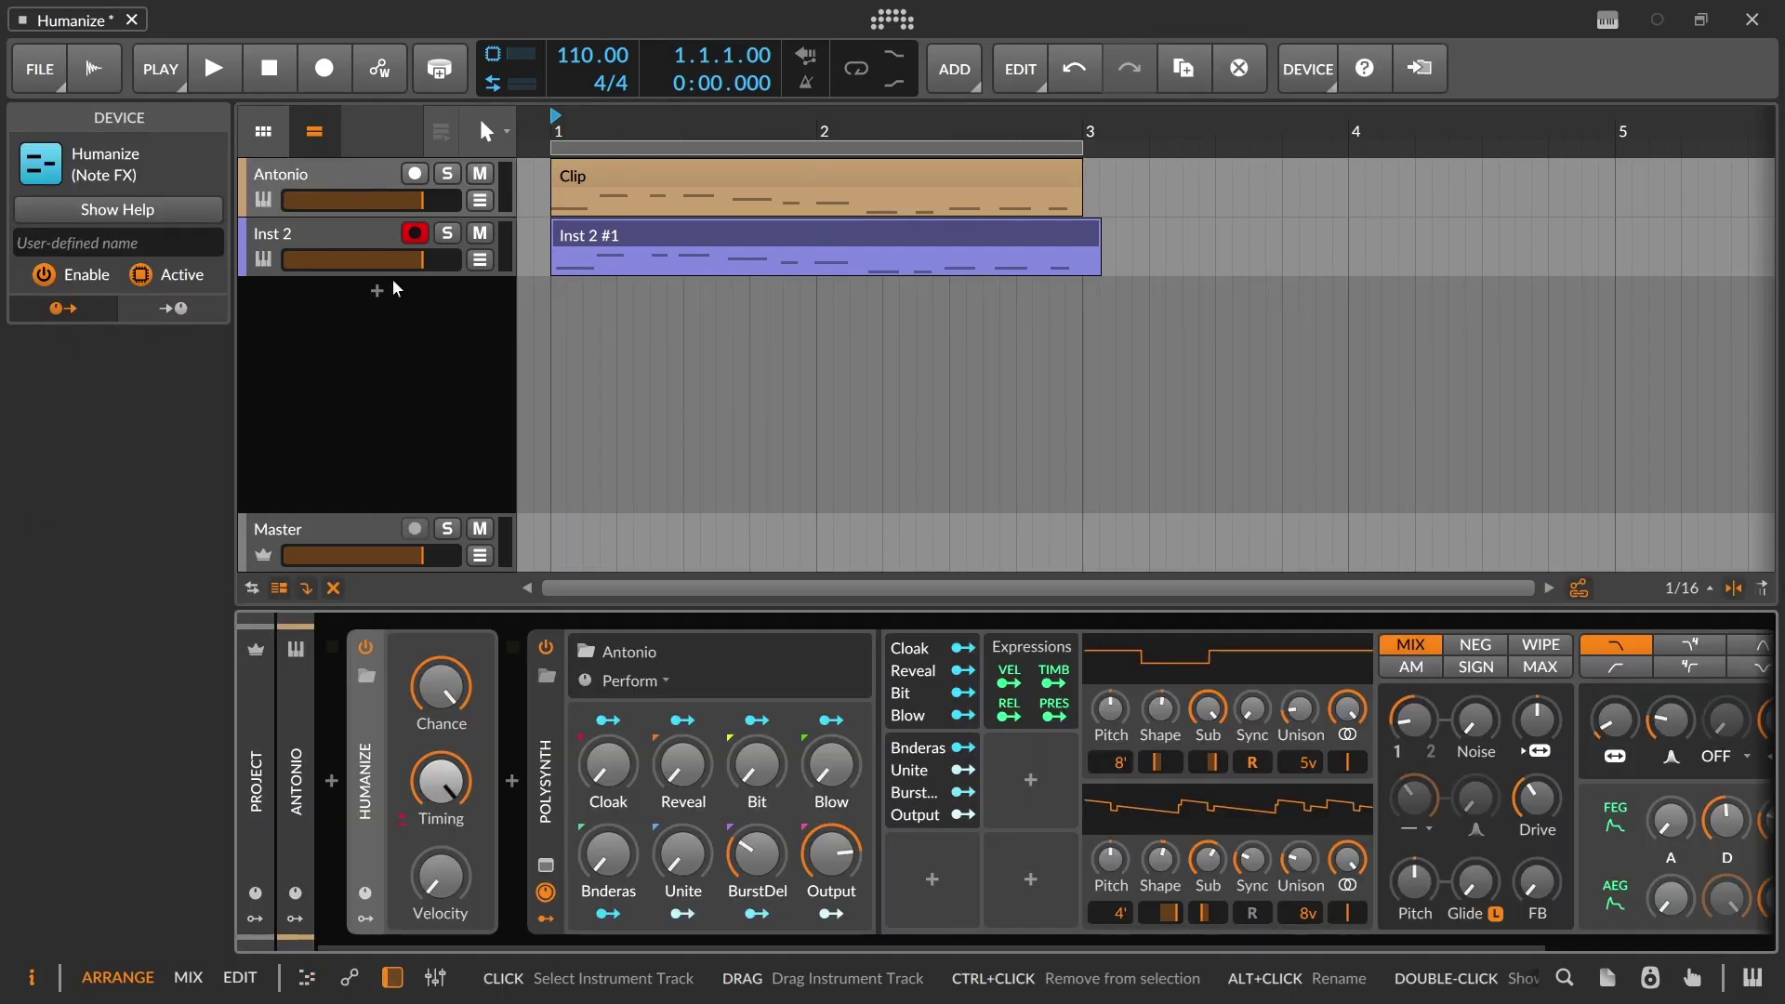
left_click_drag(438, 829, 439, 871)
left_click(642, 247)
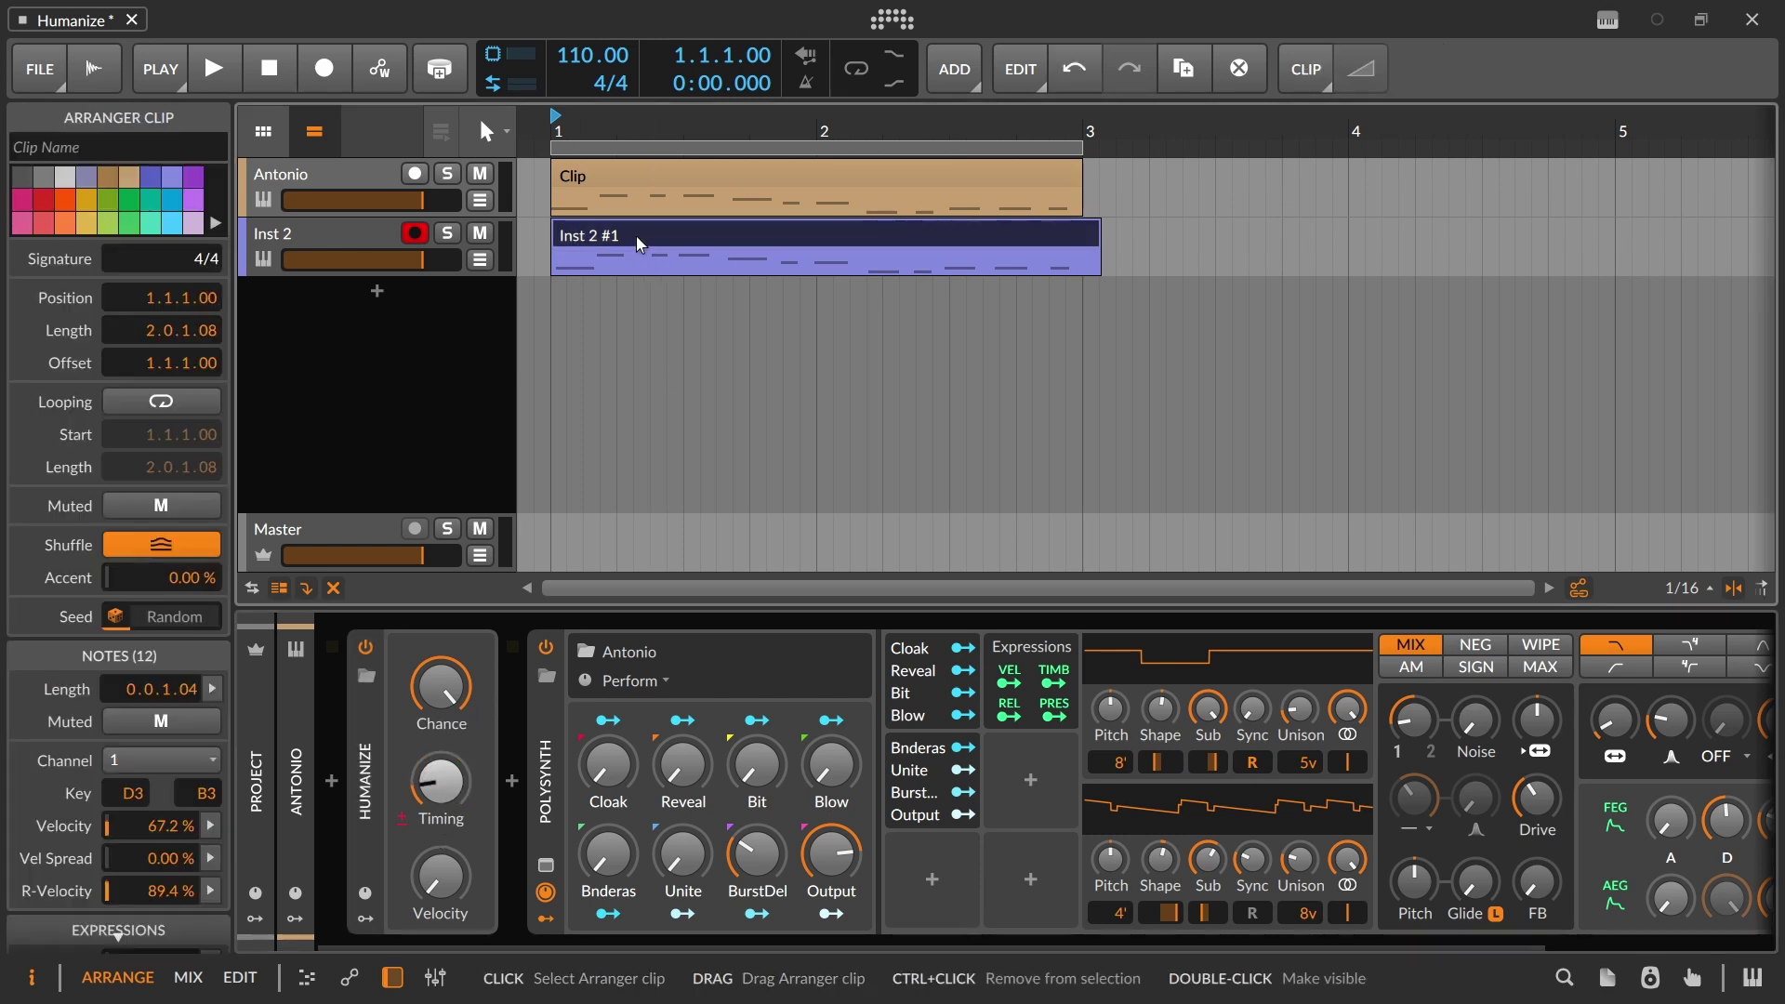
key("Delete")
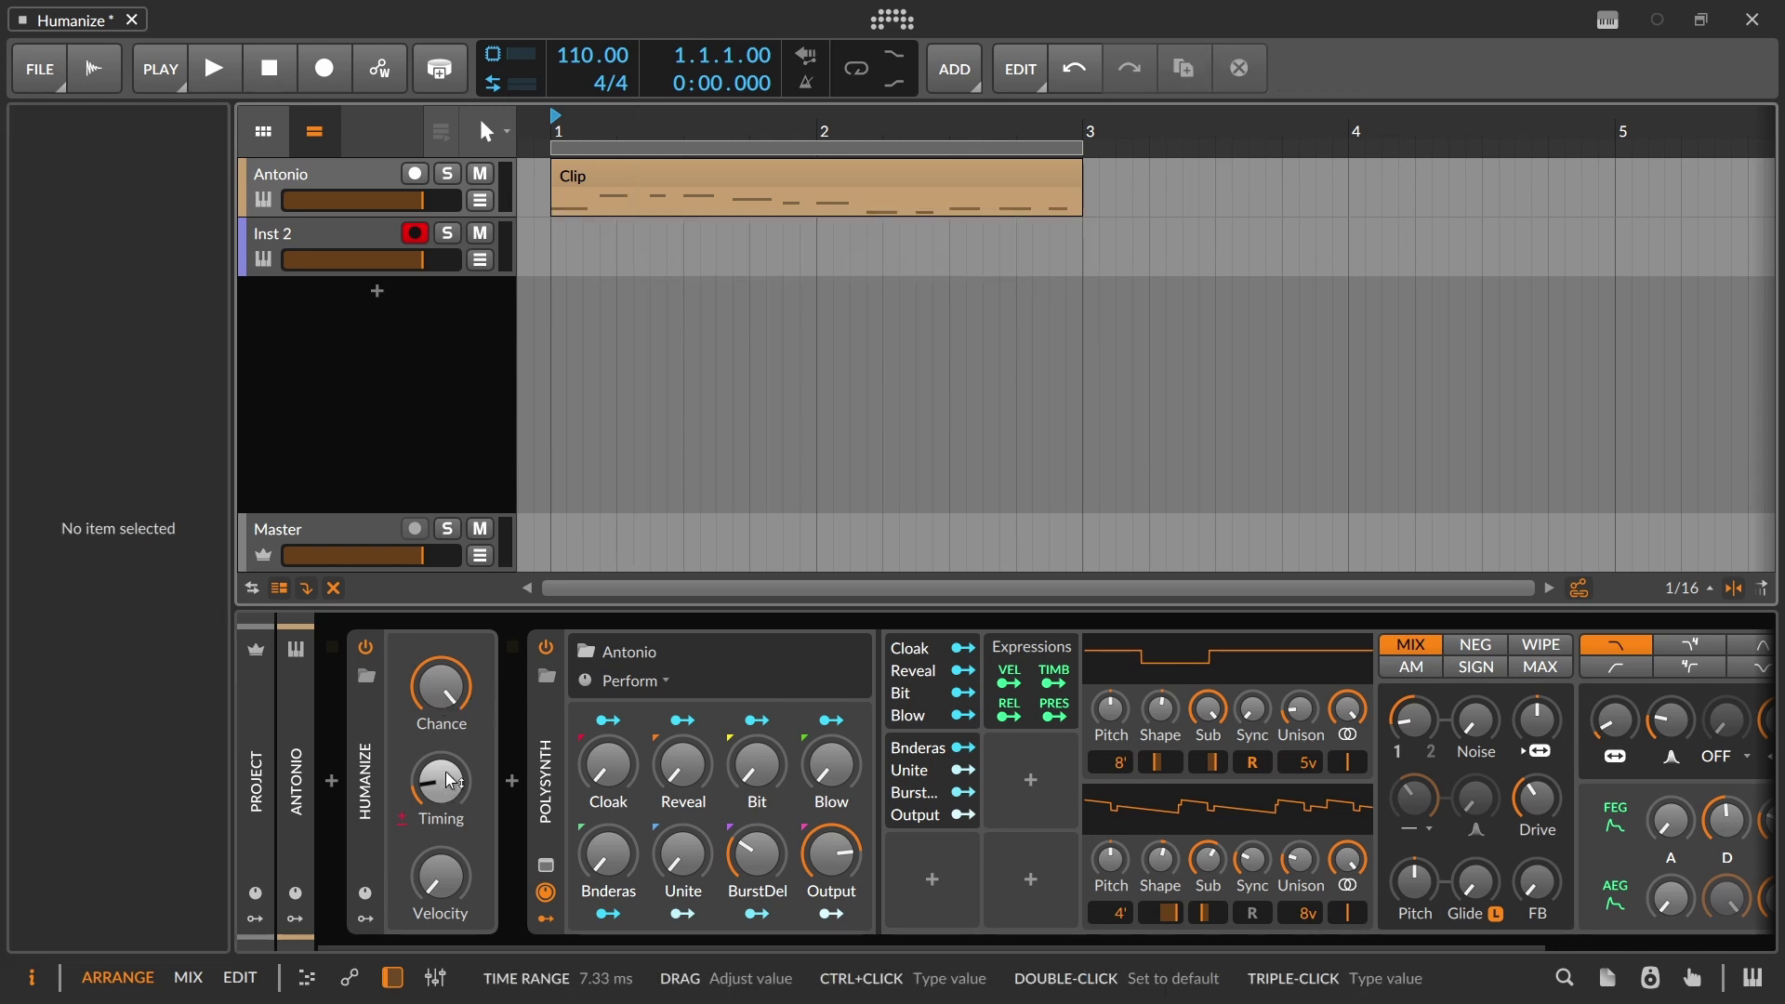
Set Humanize's Timing range to 10.17 ms, then start recording a fresh Inst 2 take
left_click_drag(451, 781, 451, 792)
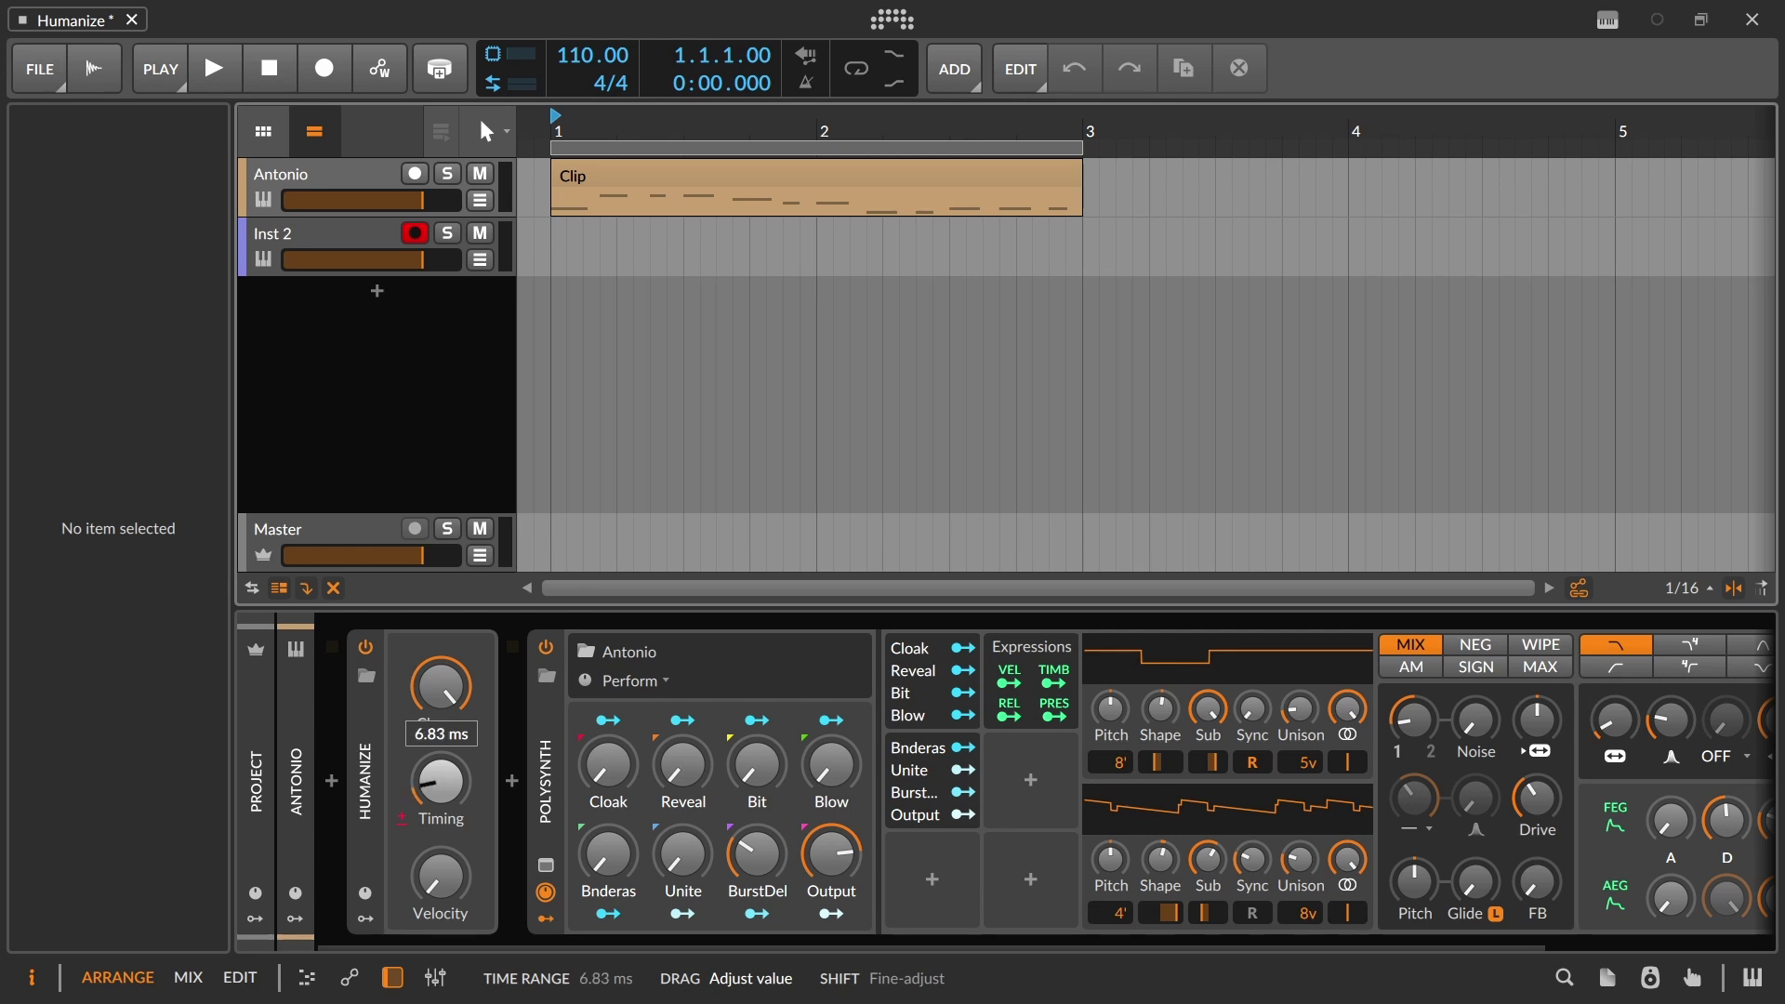
left_click_drag(442, 781, 441, 762)
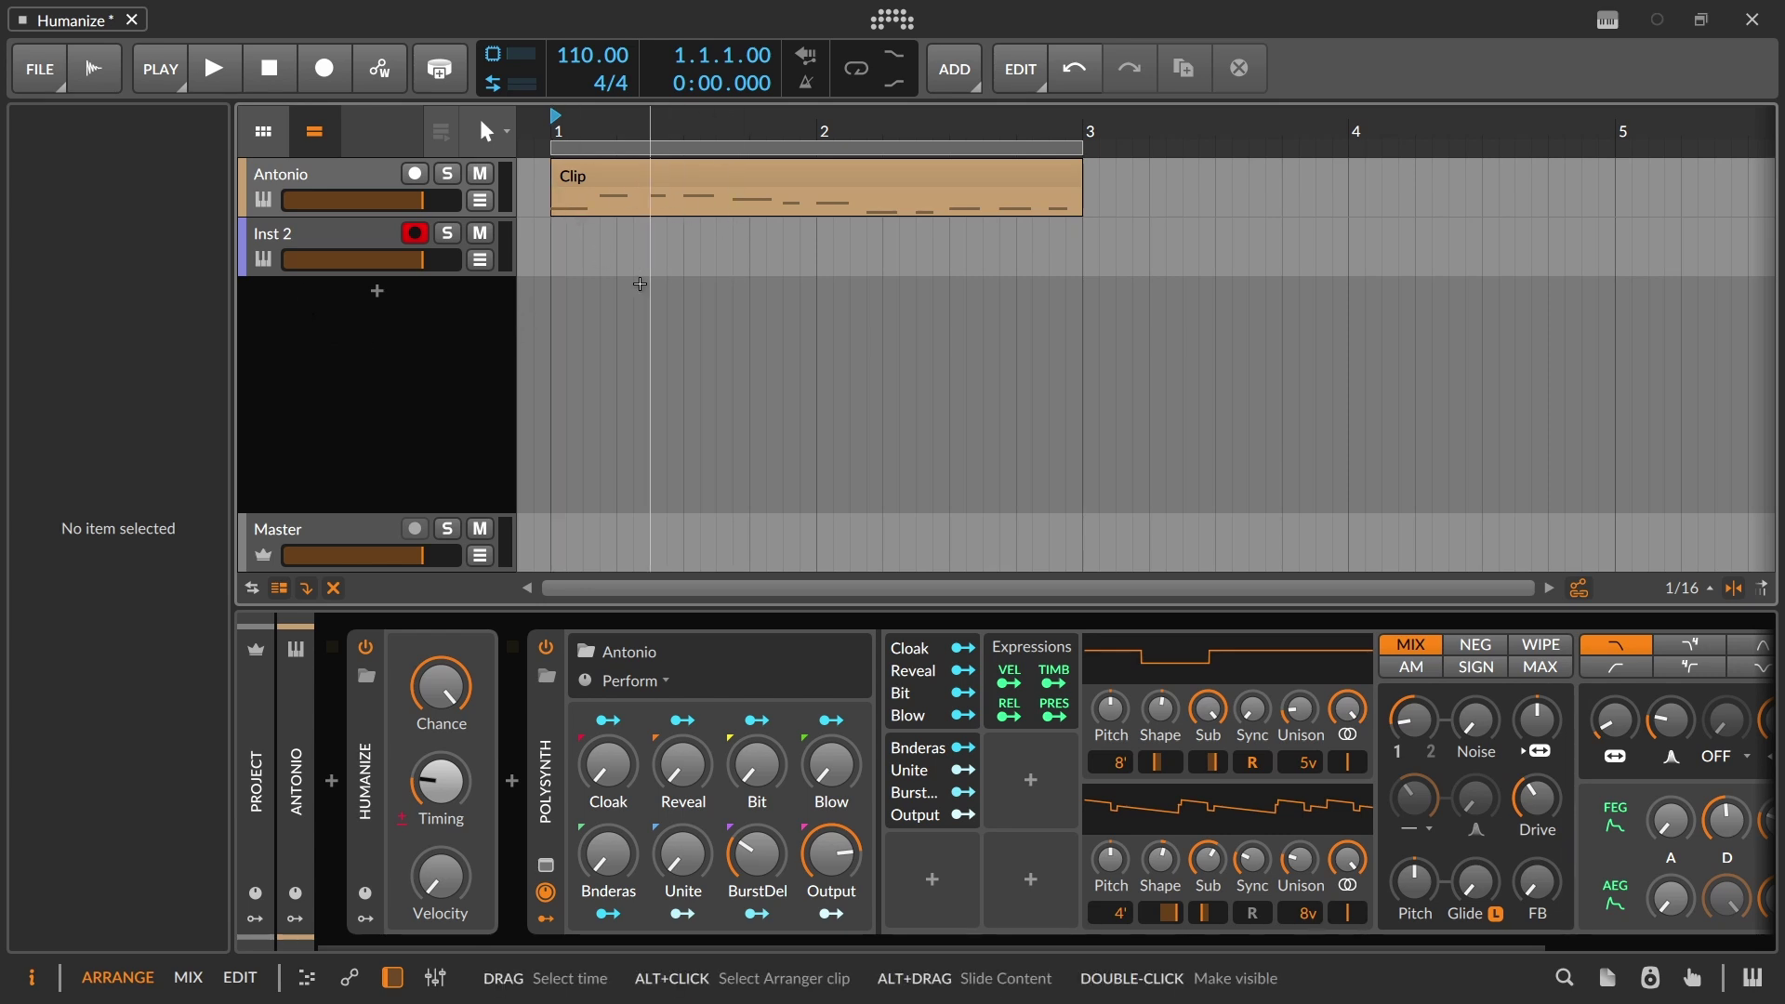
left_click(326, 80)
left_click(217, 67)
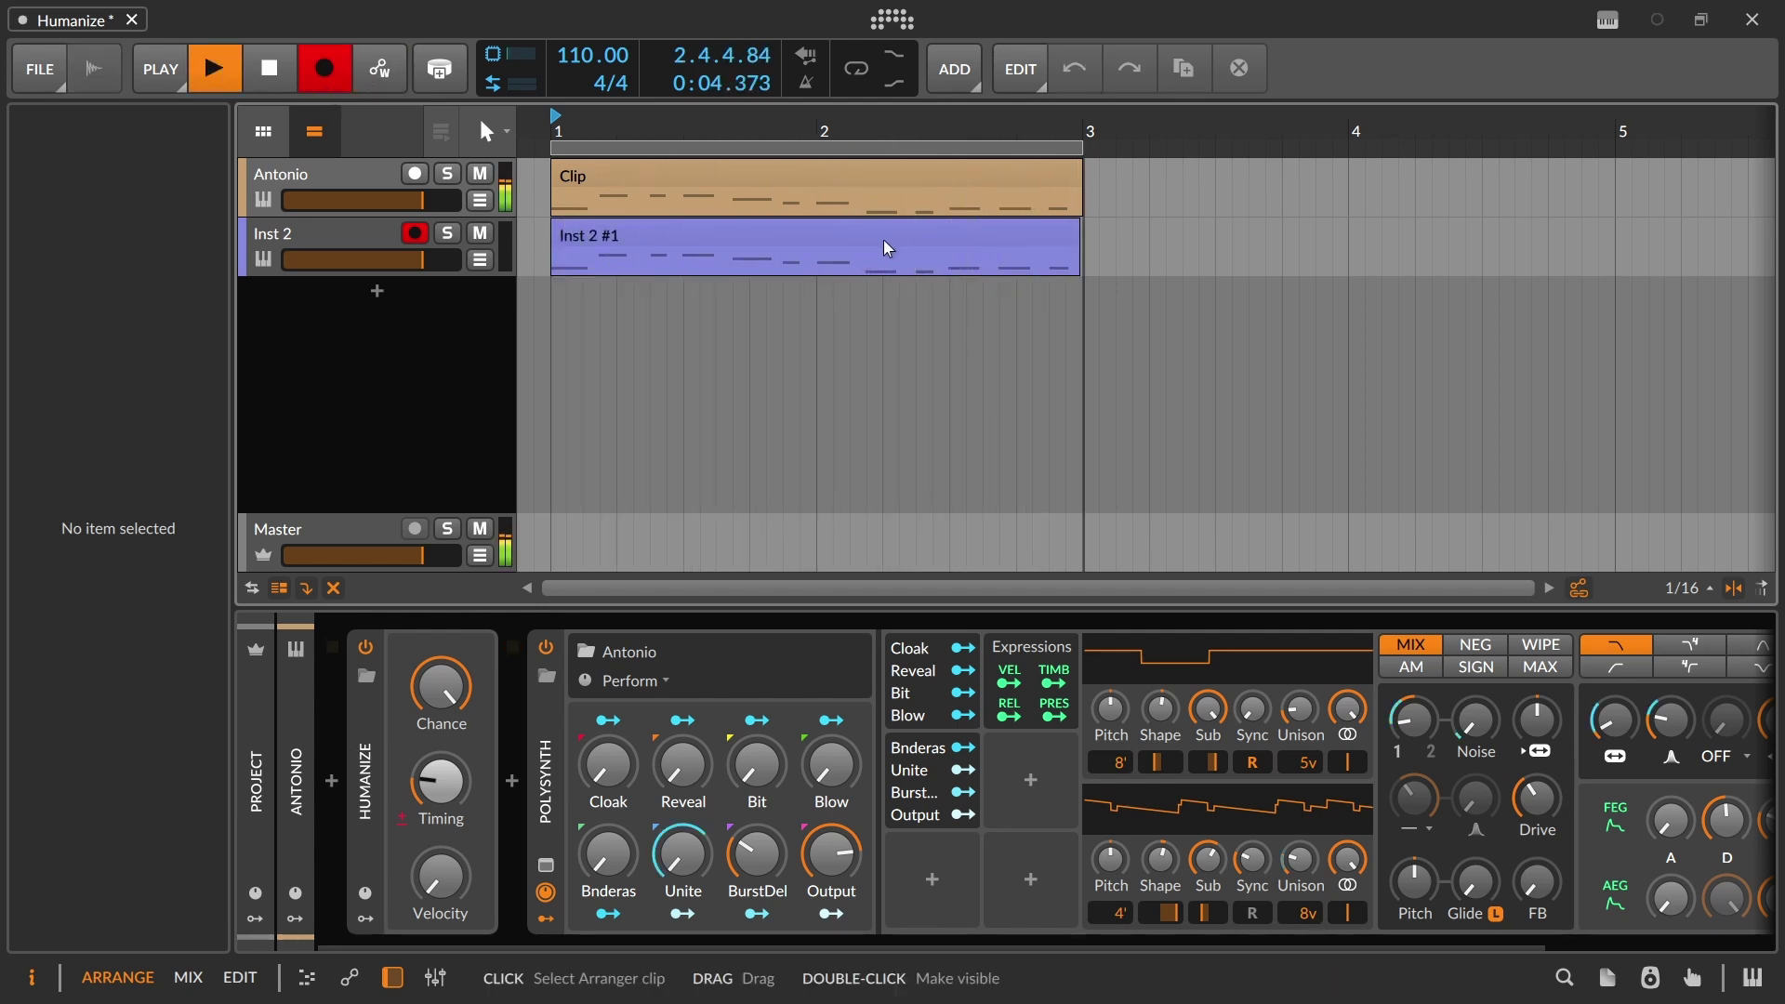
key("space")
double_click(888, 247)
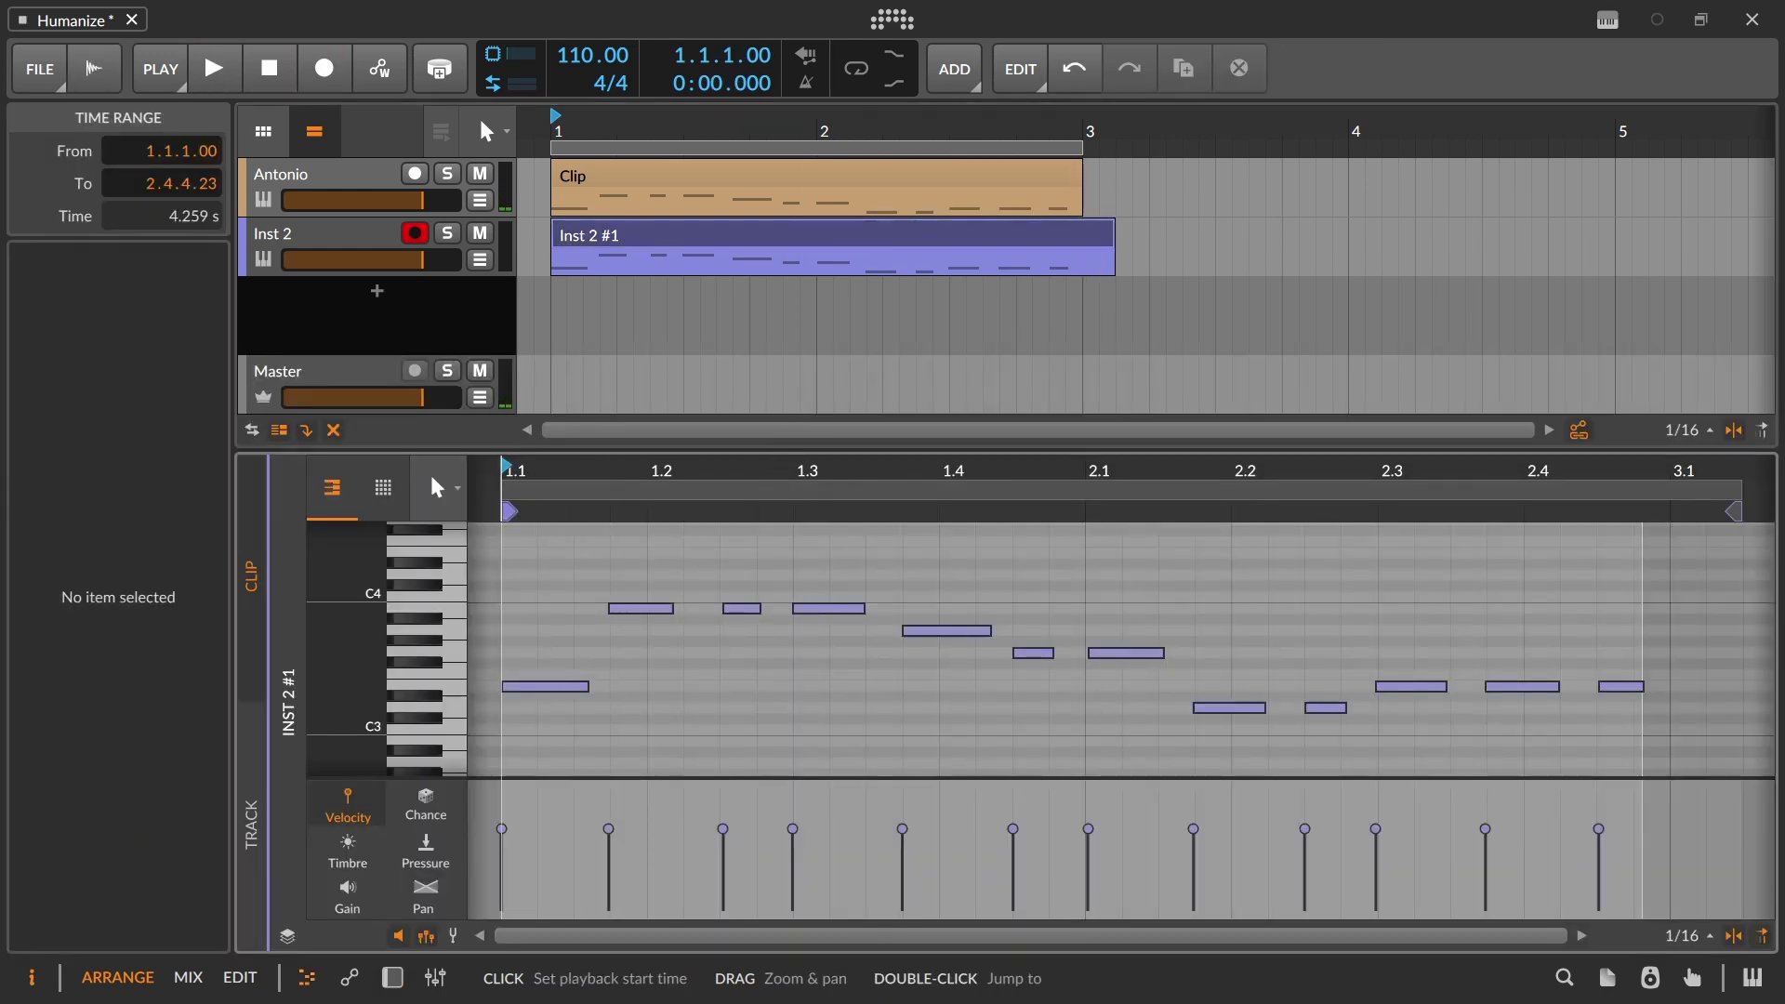
key("plus")
key("plus")
key("plus")
key("plus")
key("plus")
key("plus")
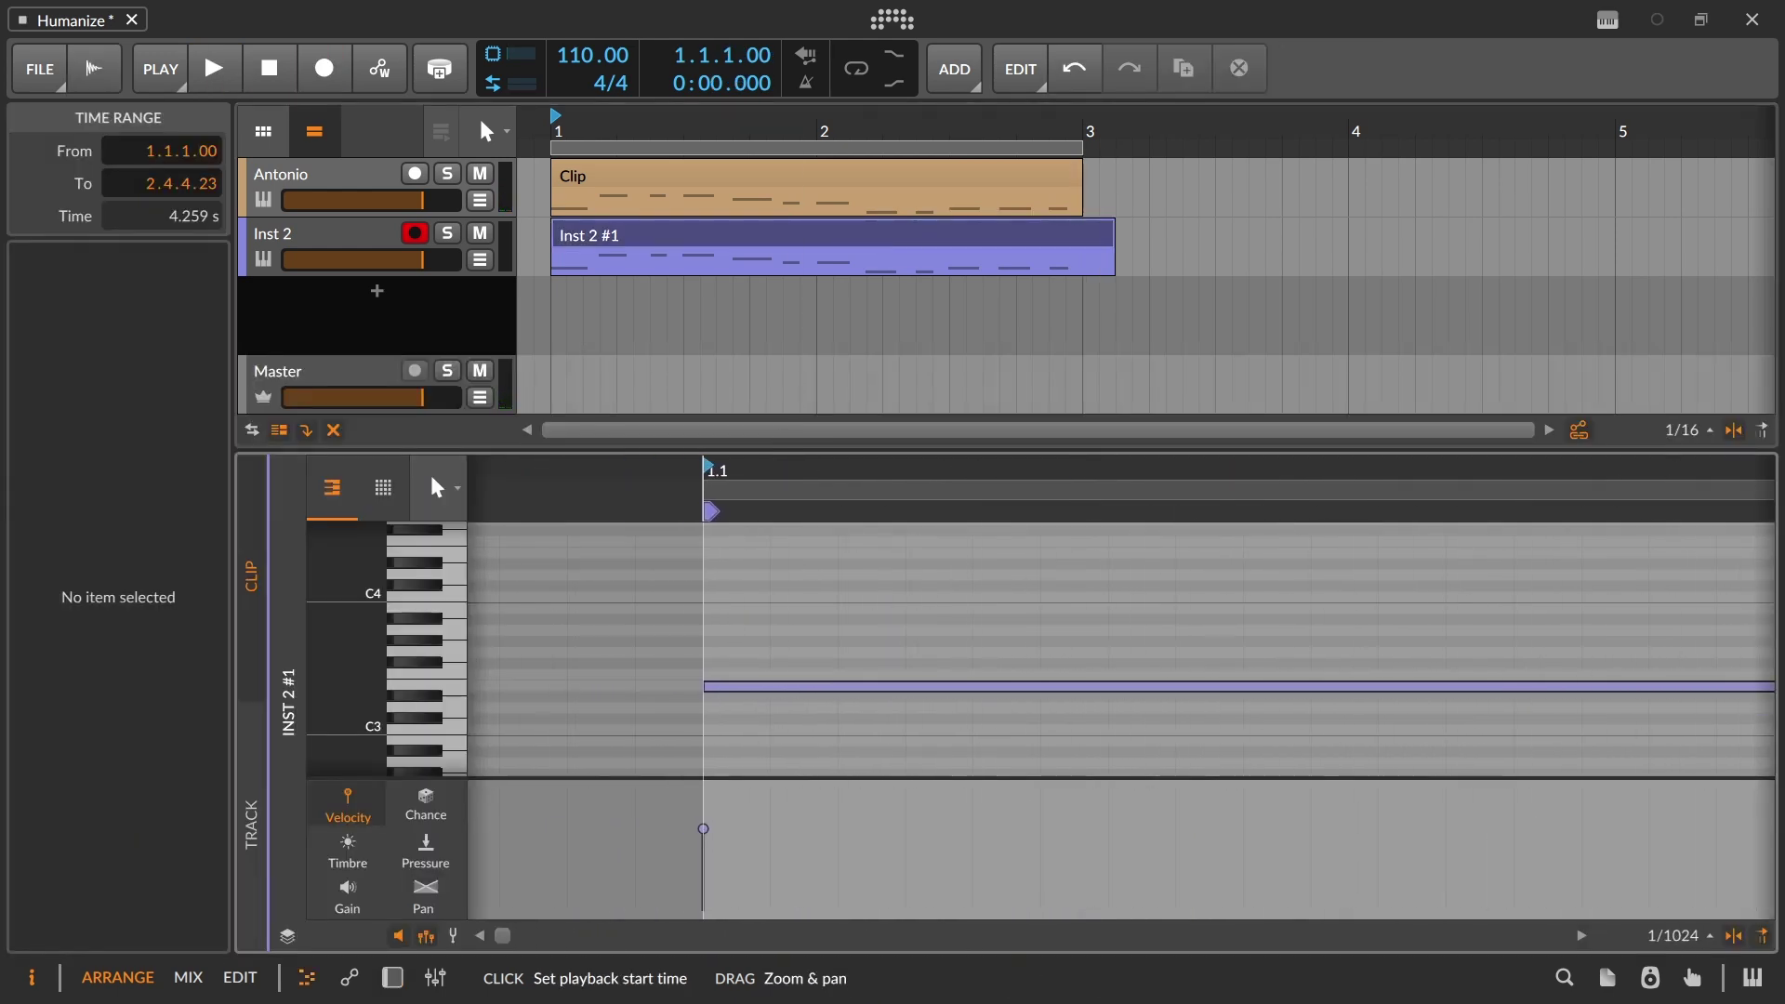
key("minus")
key("ctrl+a")
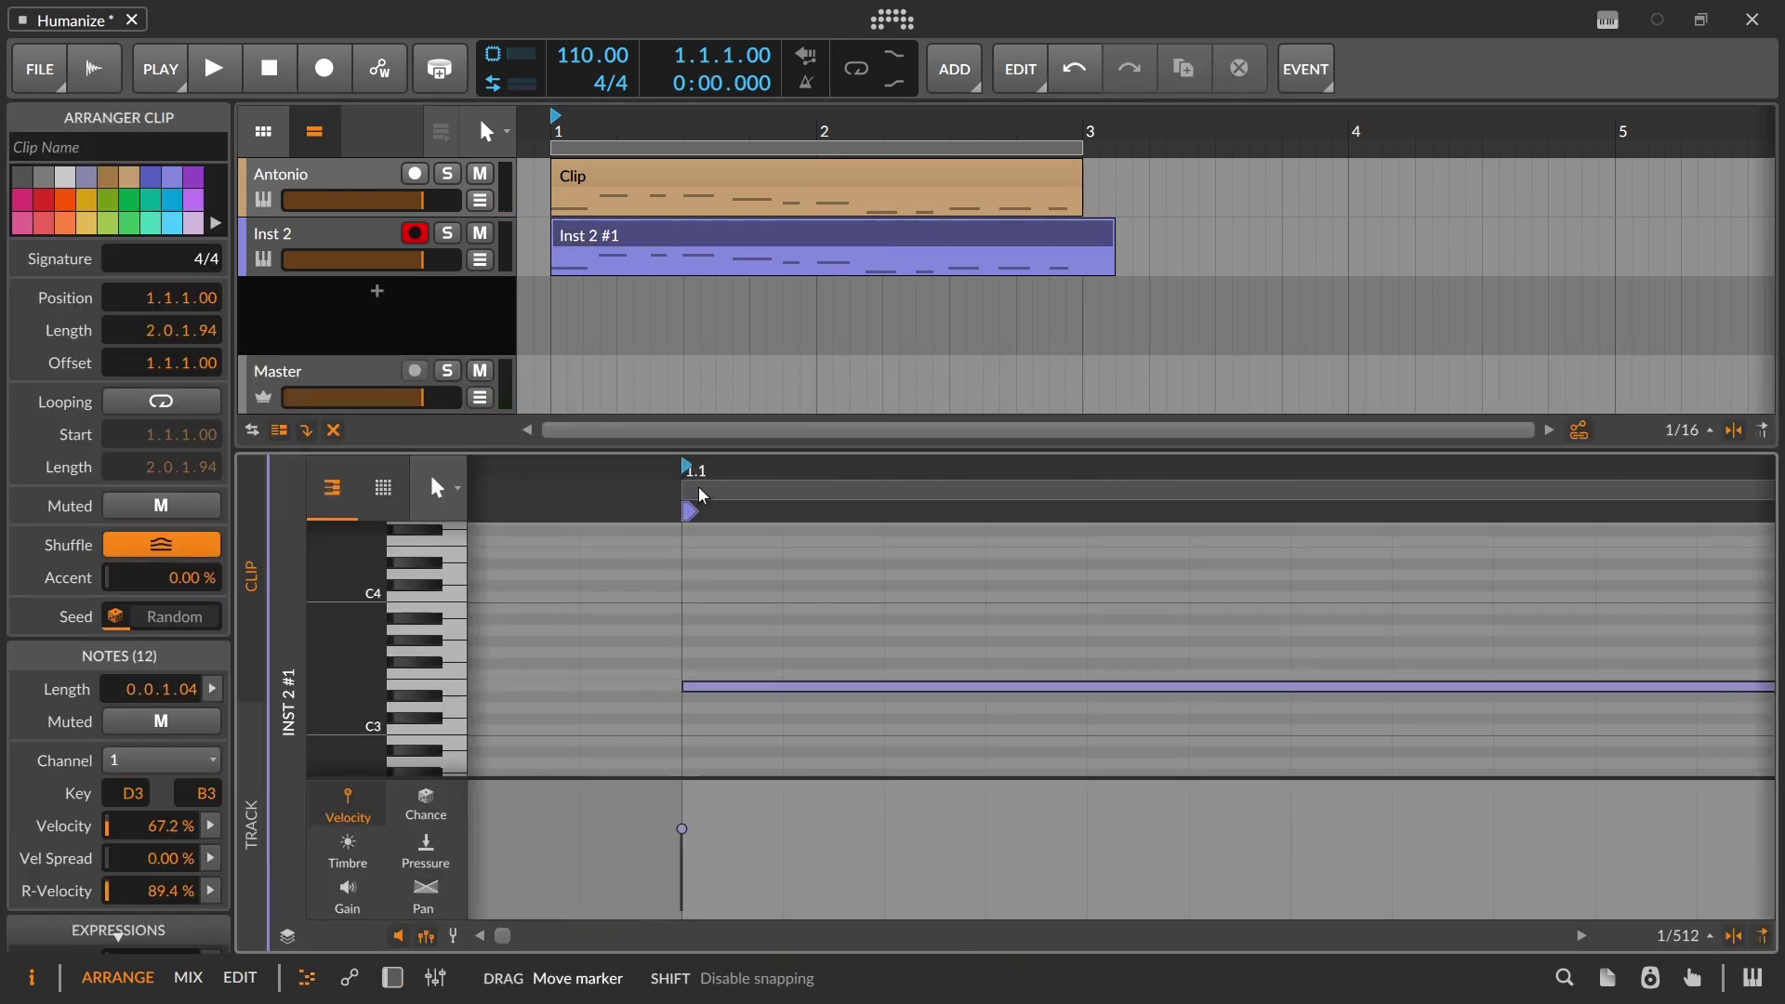
left_click_drag(702, 493, 688, 576)
key("plus")
key("plus")
key("plus")
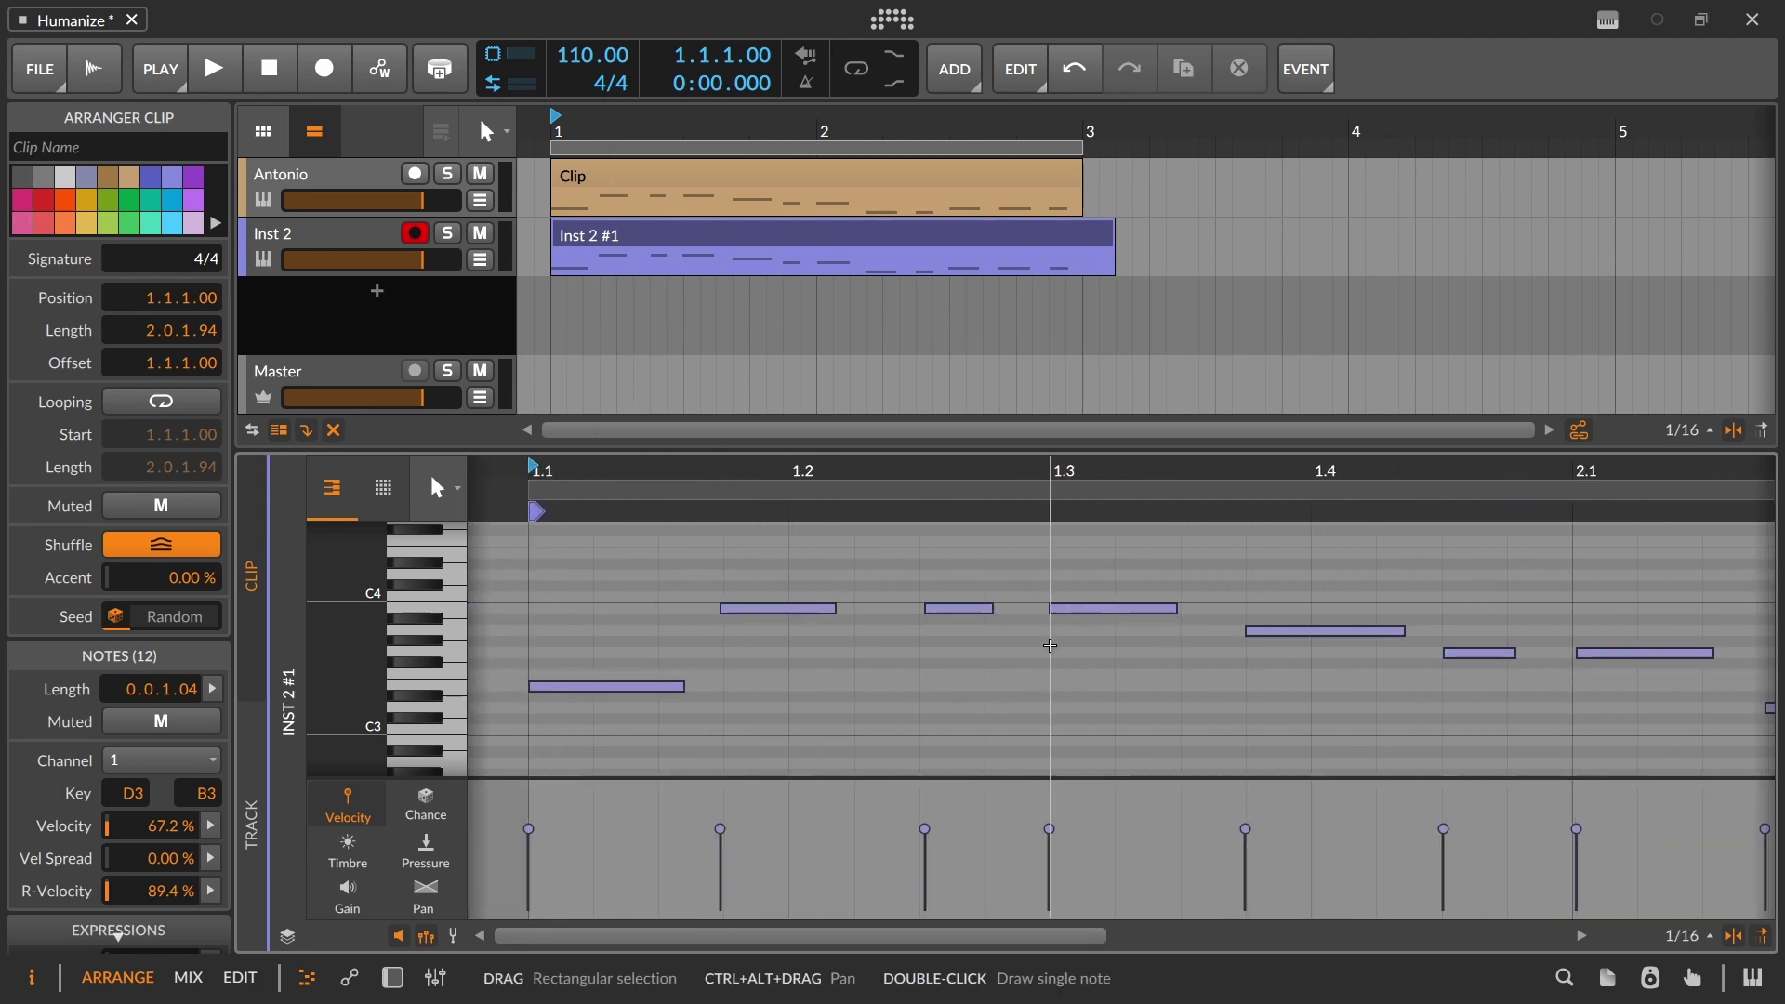
left_click_drag(1055, 471, 762, 493)
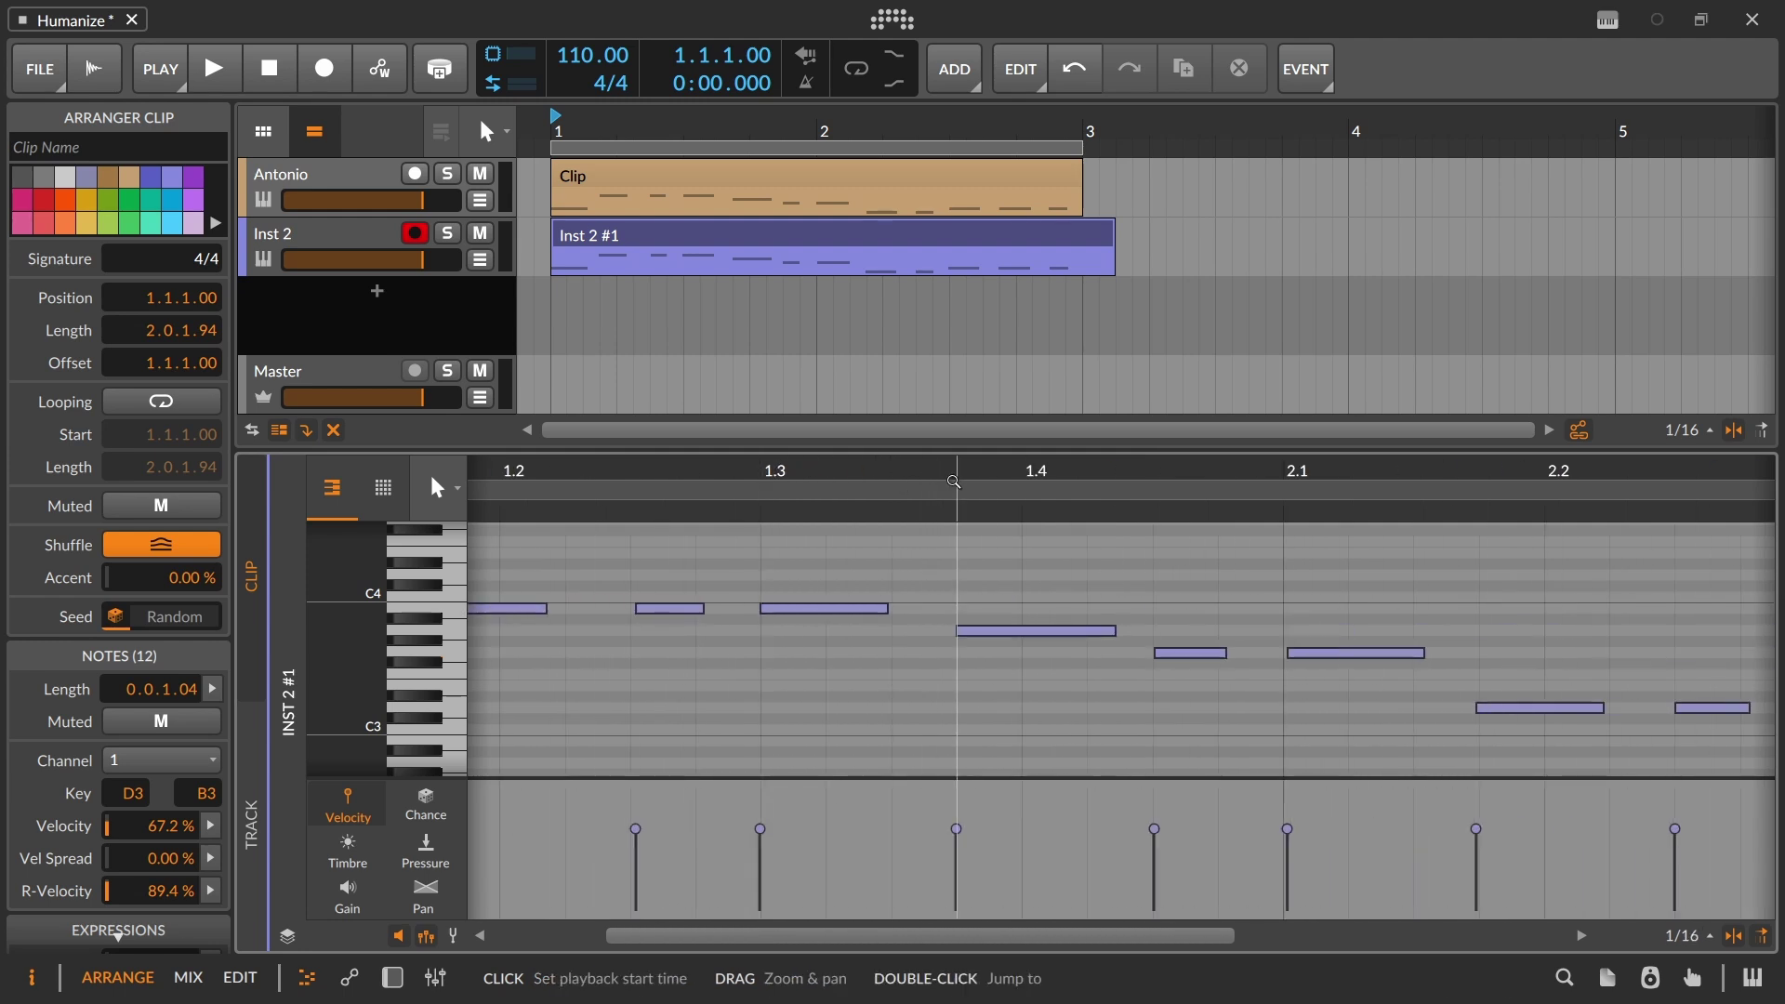
left_click_drag(959, 479, 852, 465)
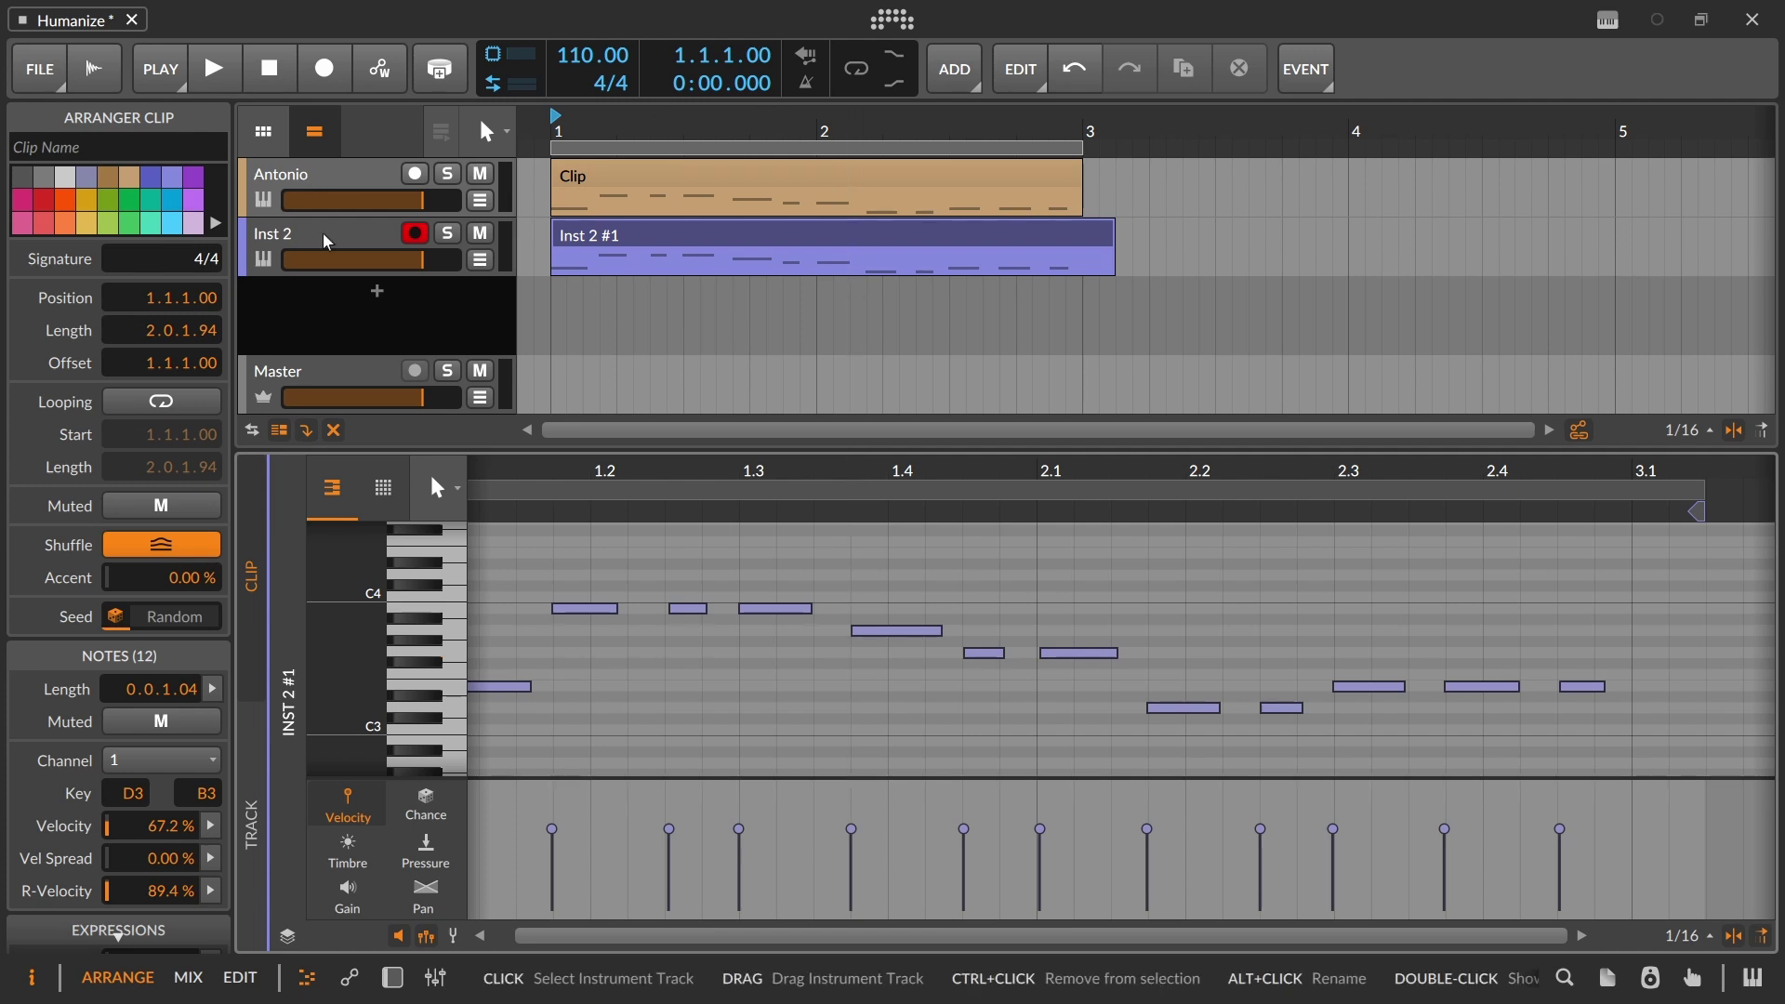
double_click(339, 251)
Show Antonio's devices, nudge the Humanize Timing knob, and select the Inst 2 #1 take
left_click(318, 190)
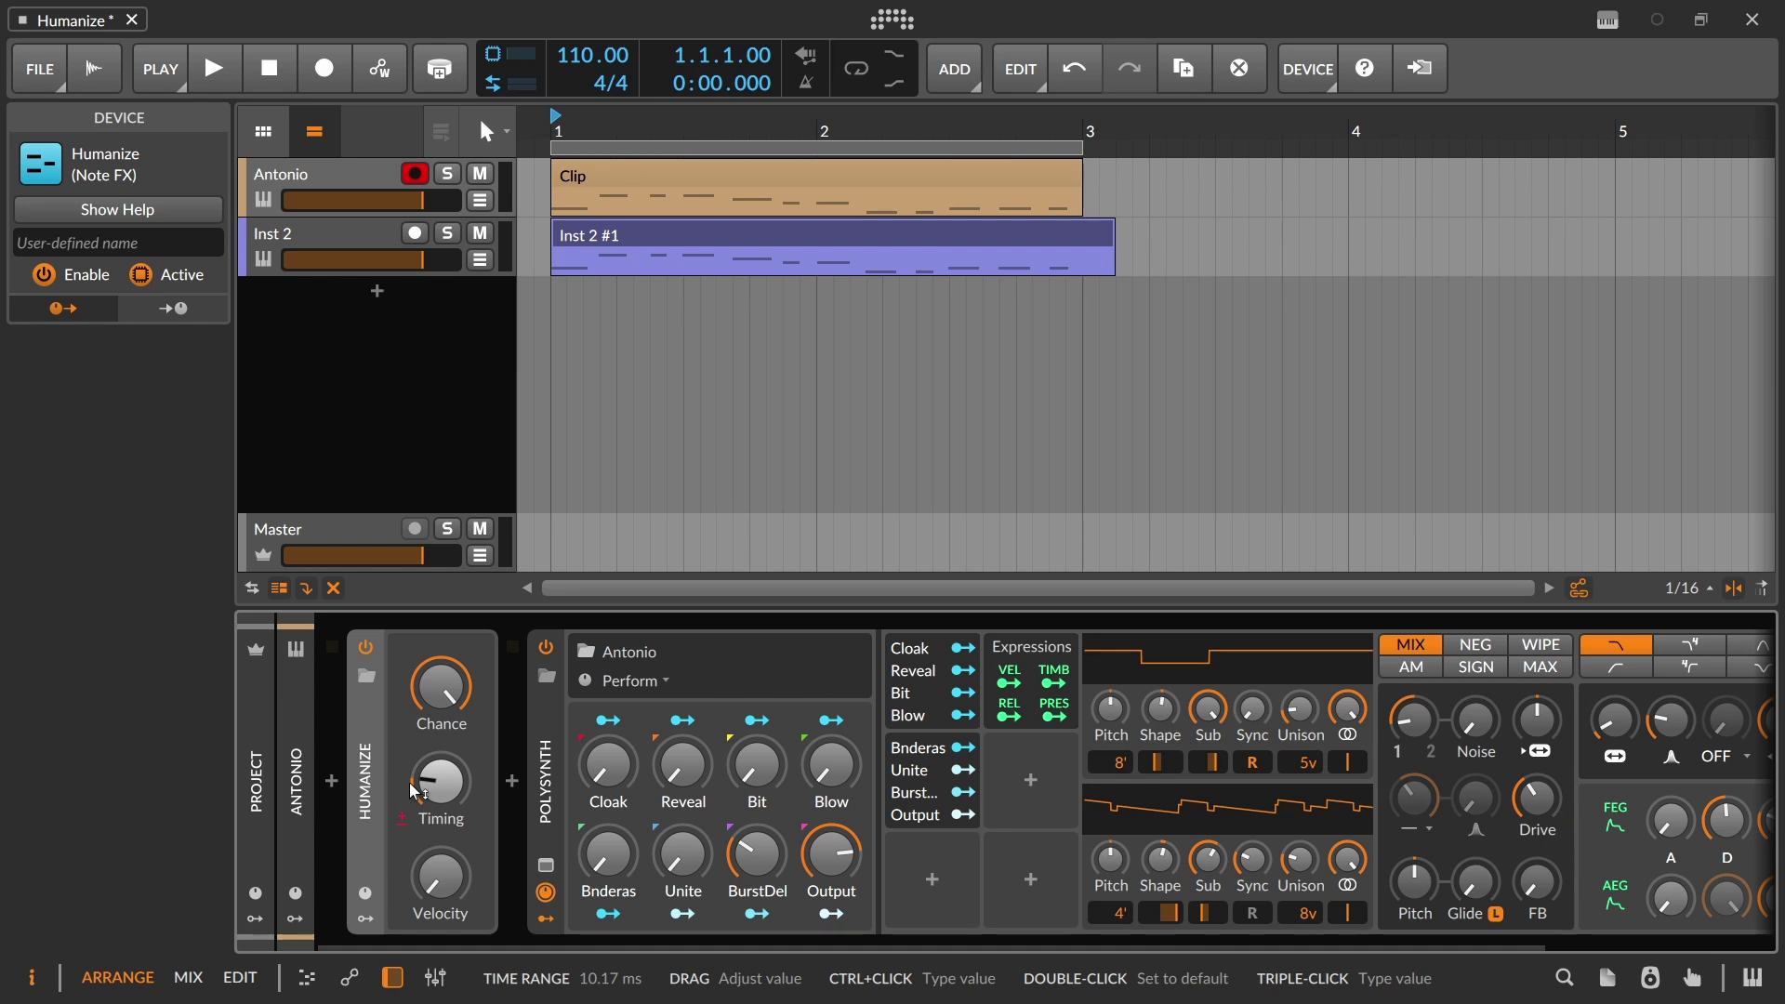
left_click_drag(411, 783, 399, 761)
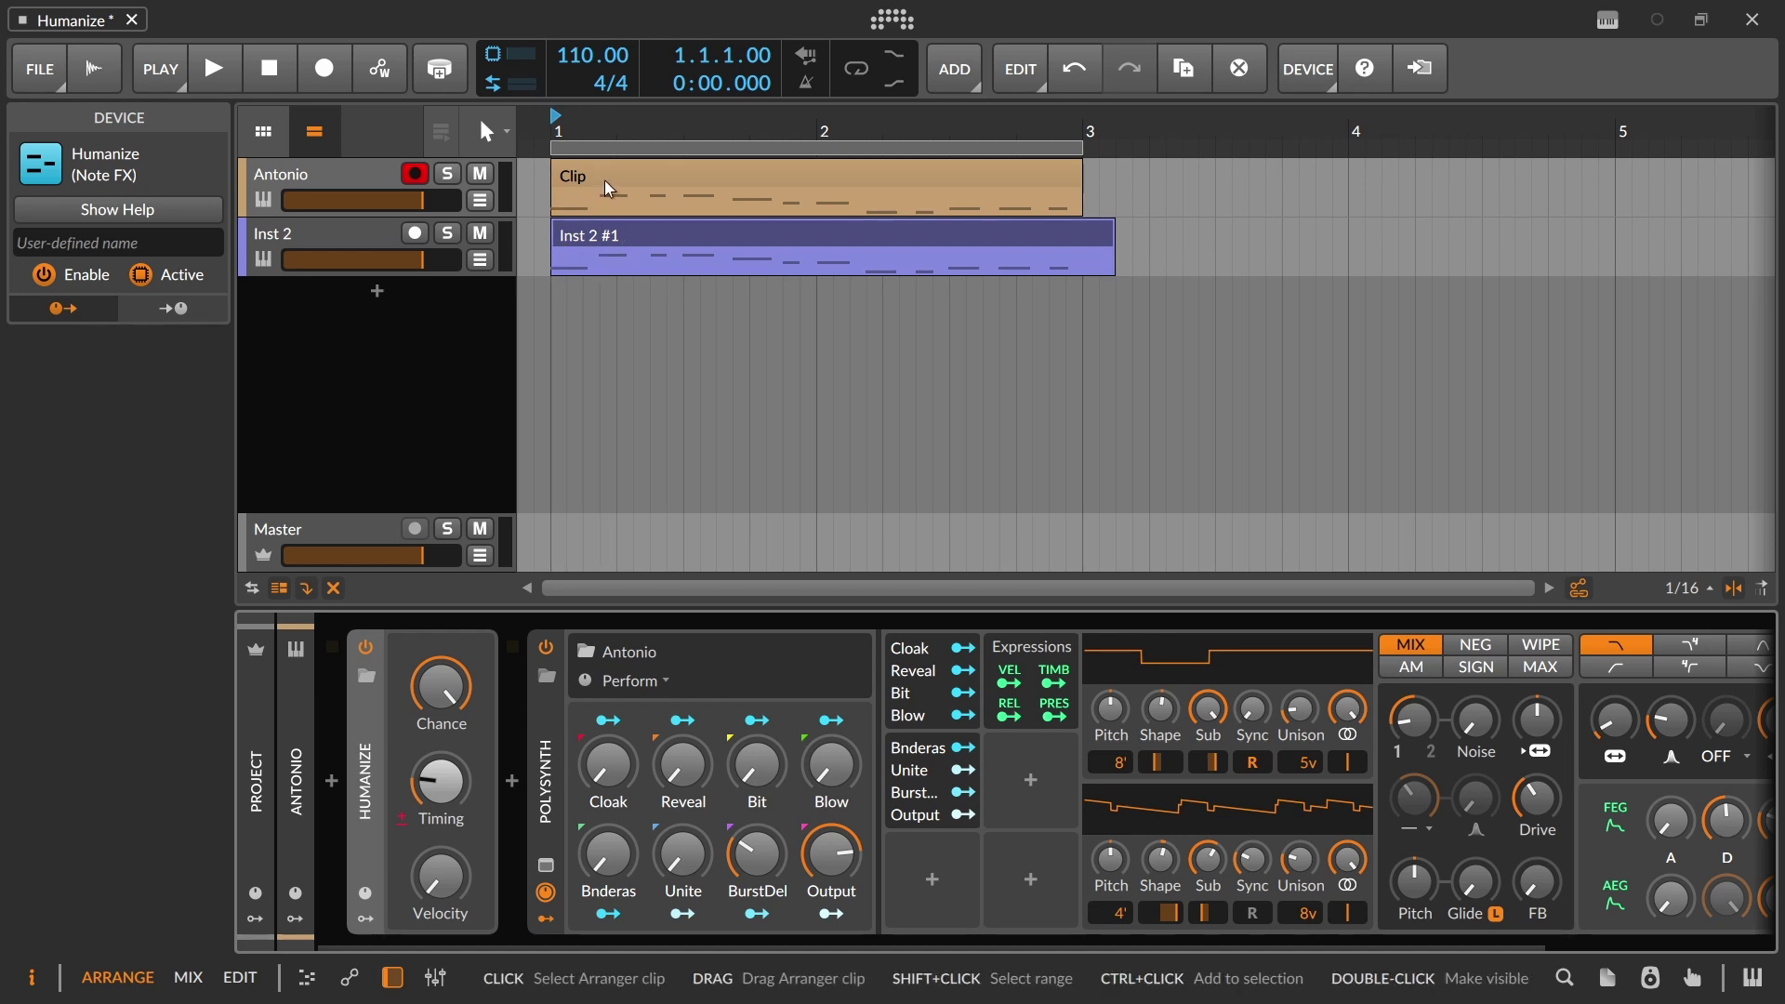
left_click(673, 230)
Delete the Inst 2 #1 take, check Humanize's Chance, and raise its Timing spread
key("Delete")
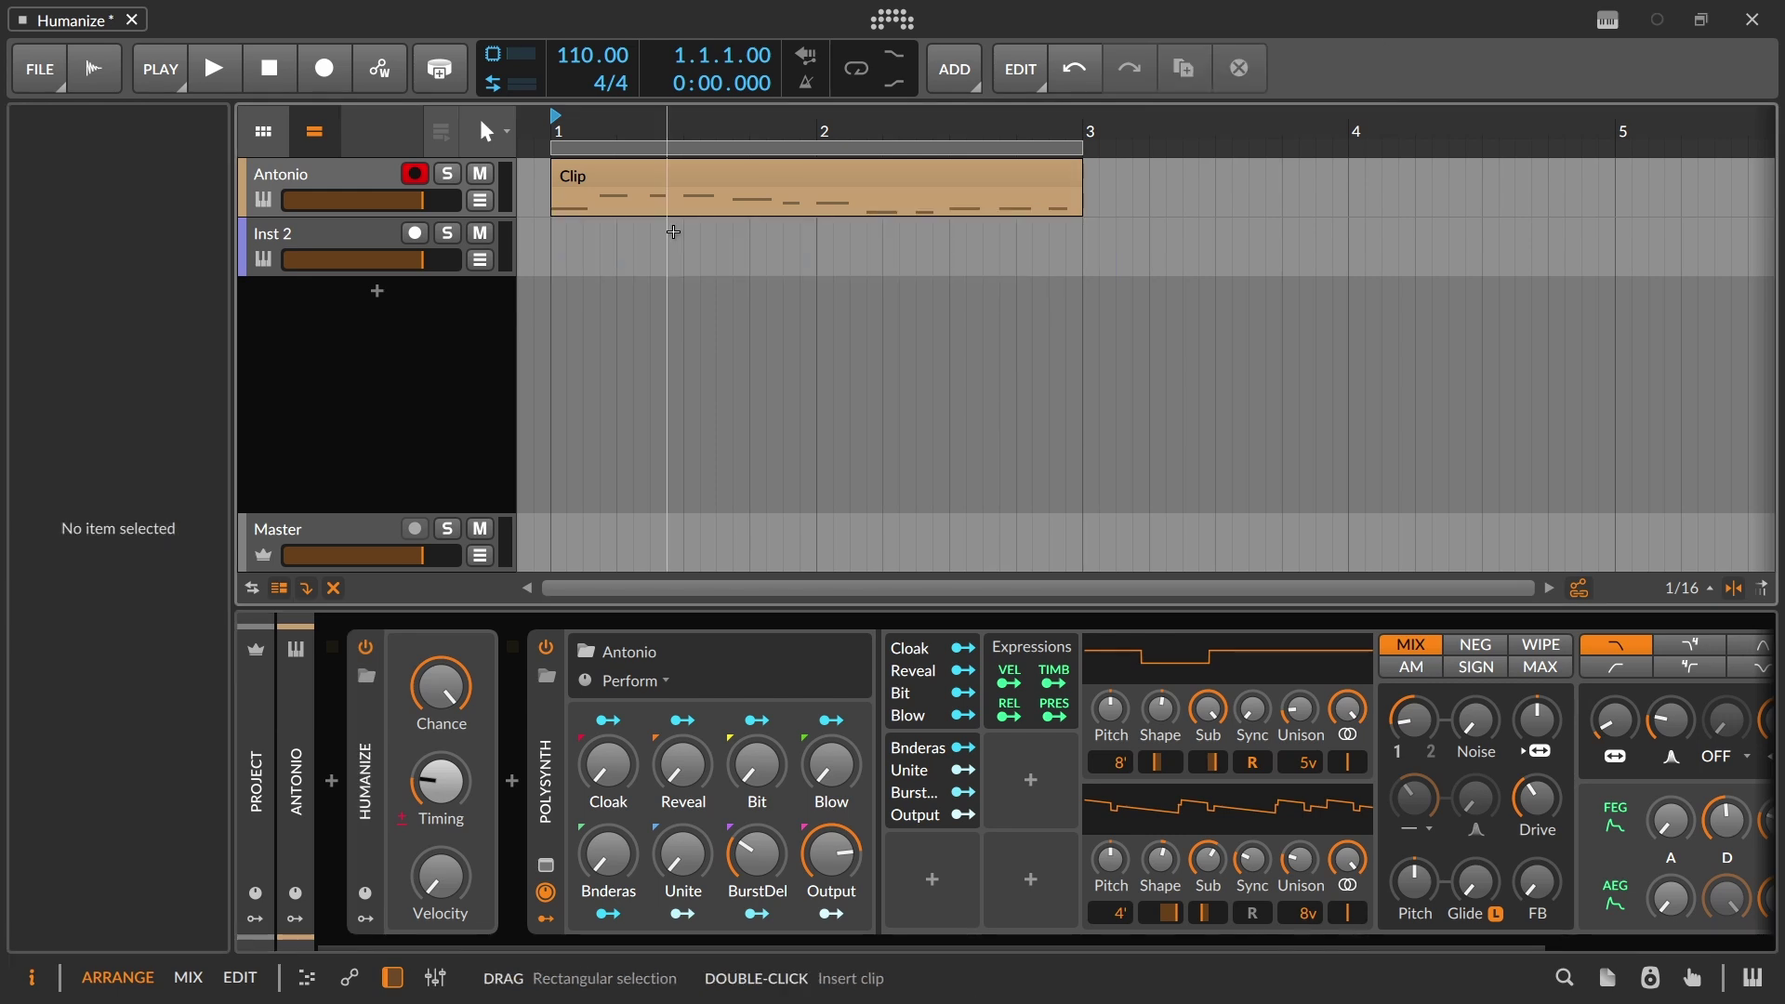
left_click(445, 698)
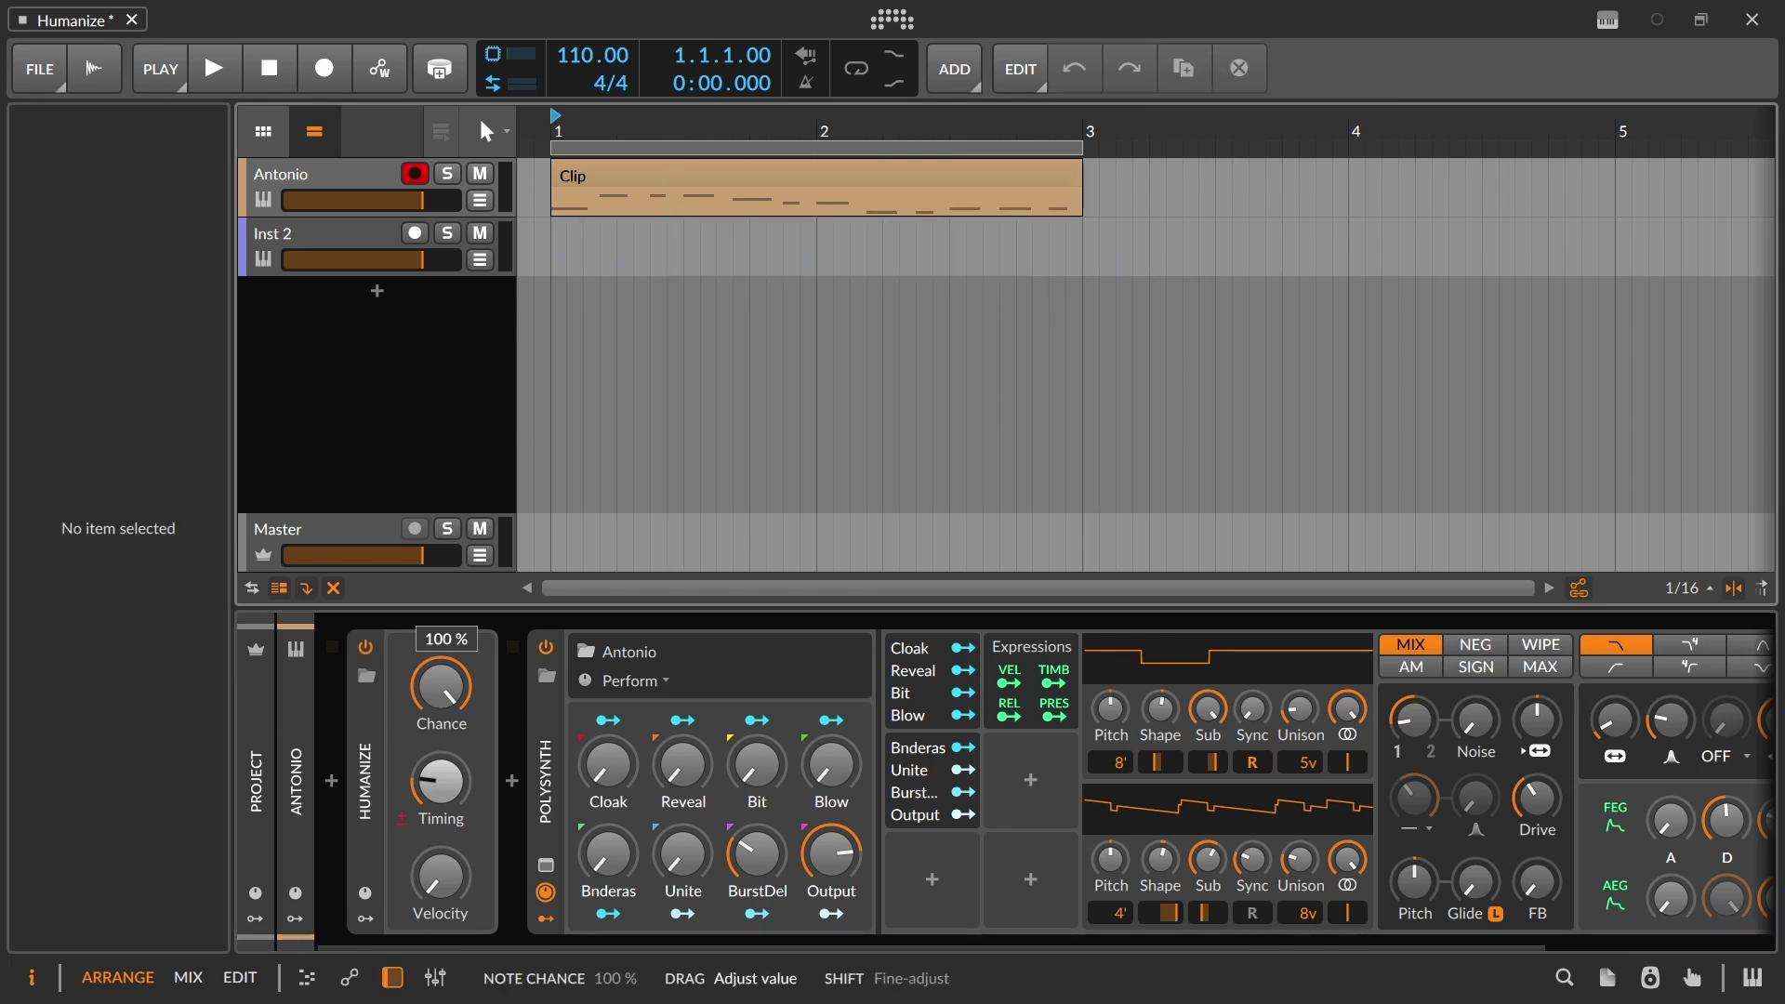
left_click_drag(439, 790, 439, 768)
Reset Humanize's Timing to its default and lower Chance to 49.0%
double_click(438, 815)
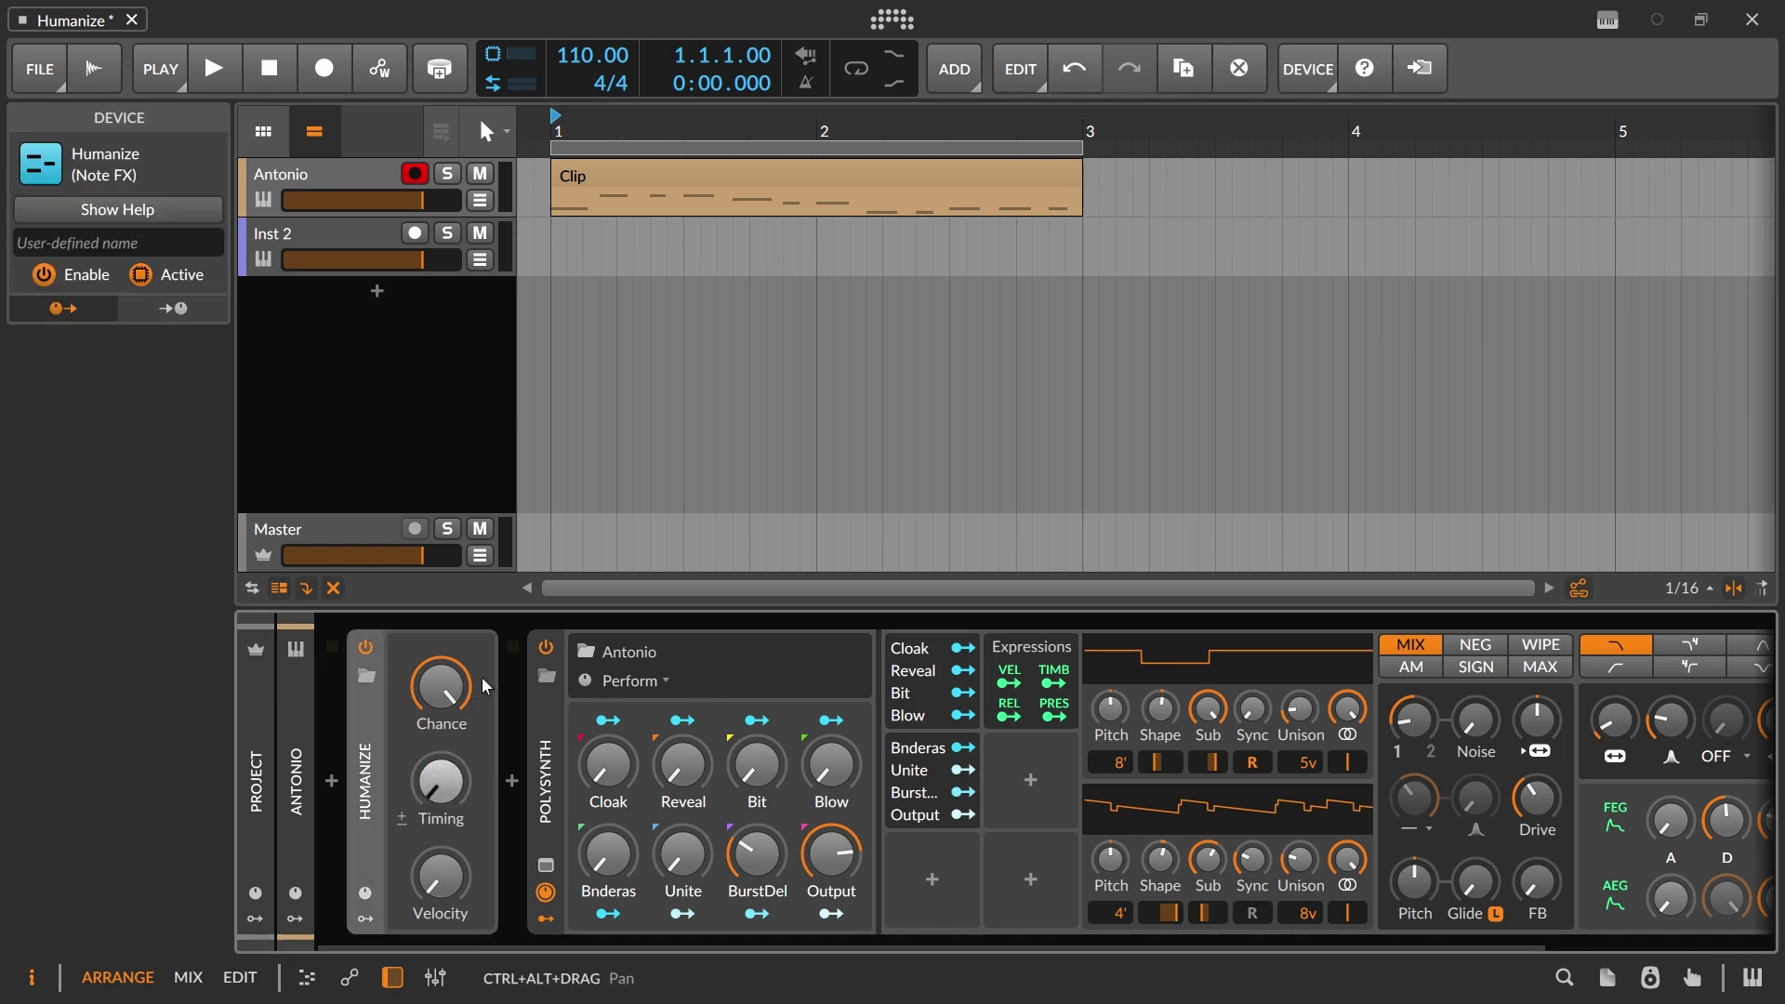
left_click_drag(485, 686, 484, 714)
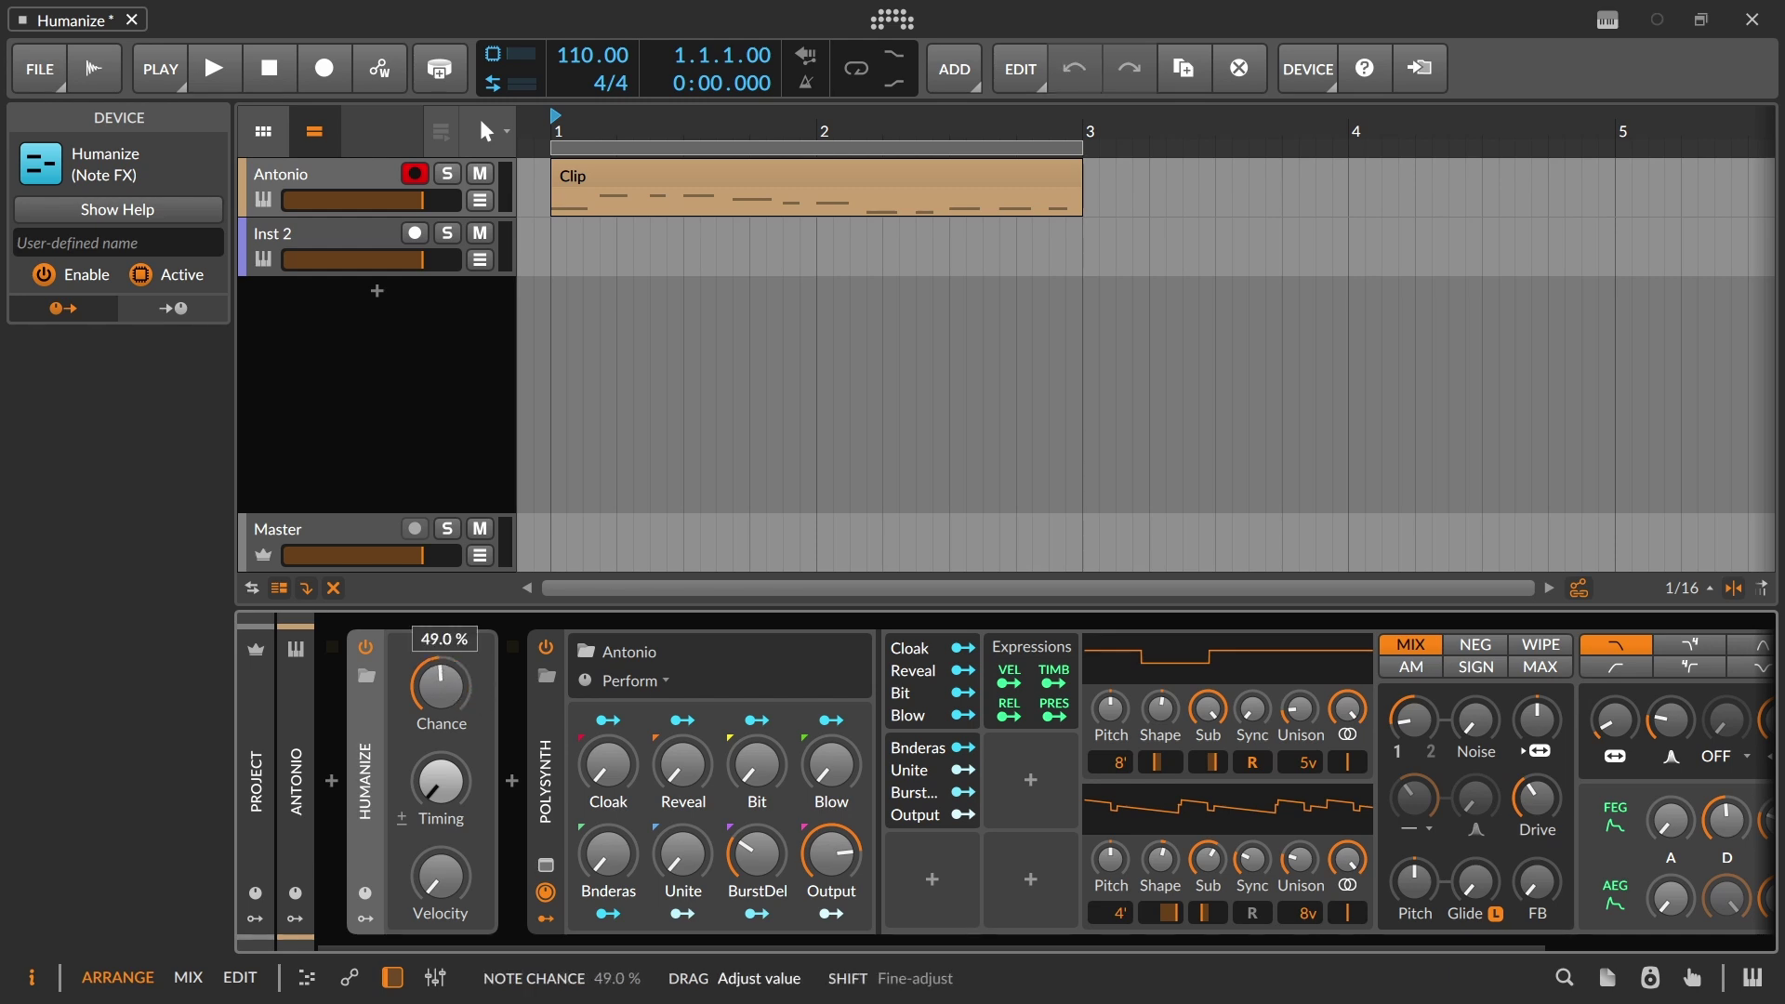
left_click_drag(484, 720, 485, 722)
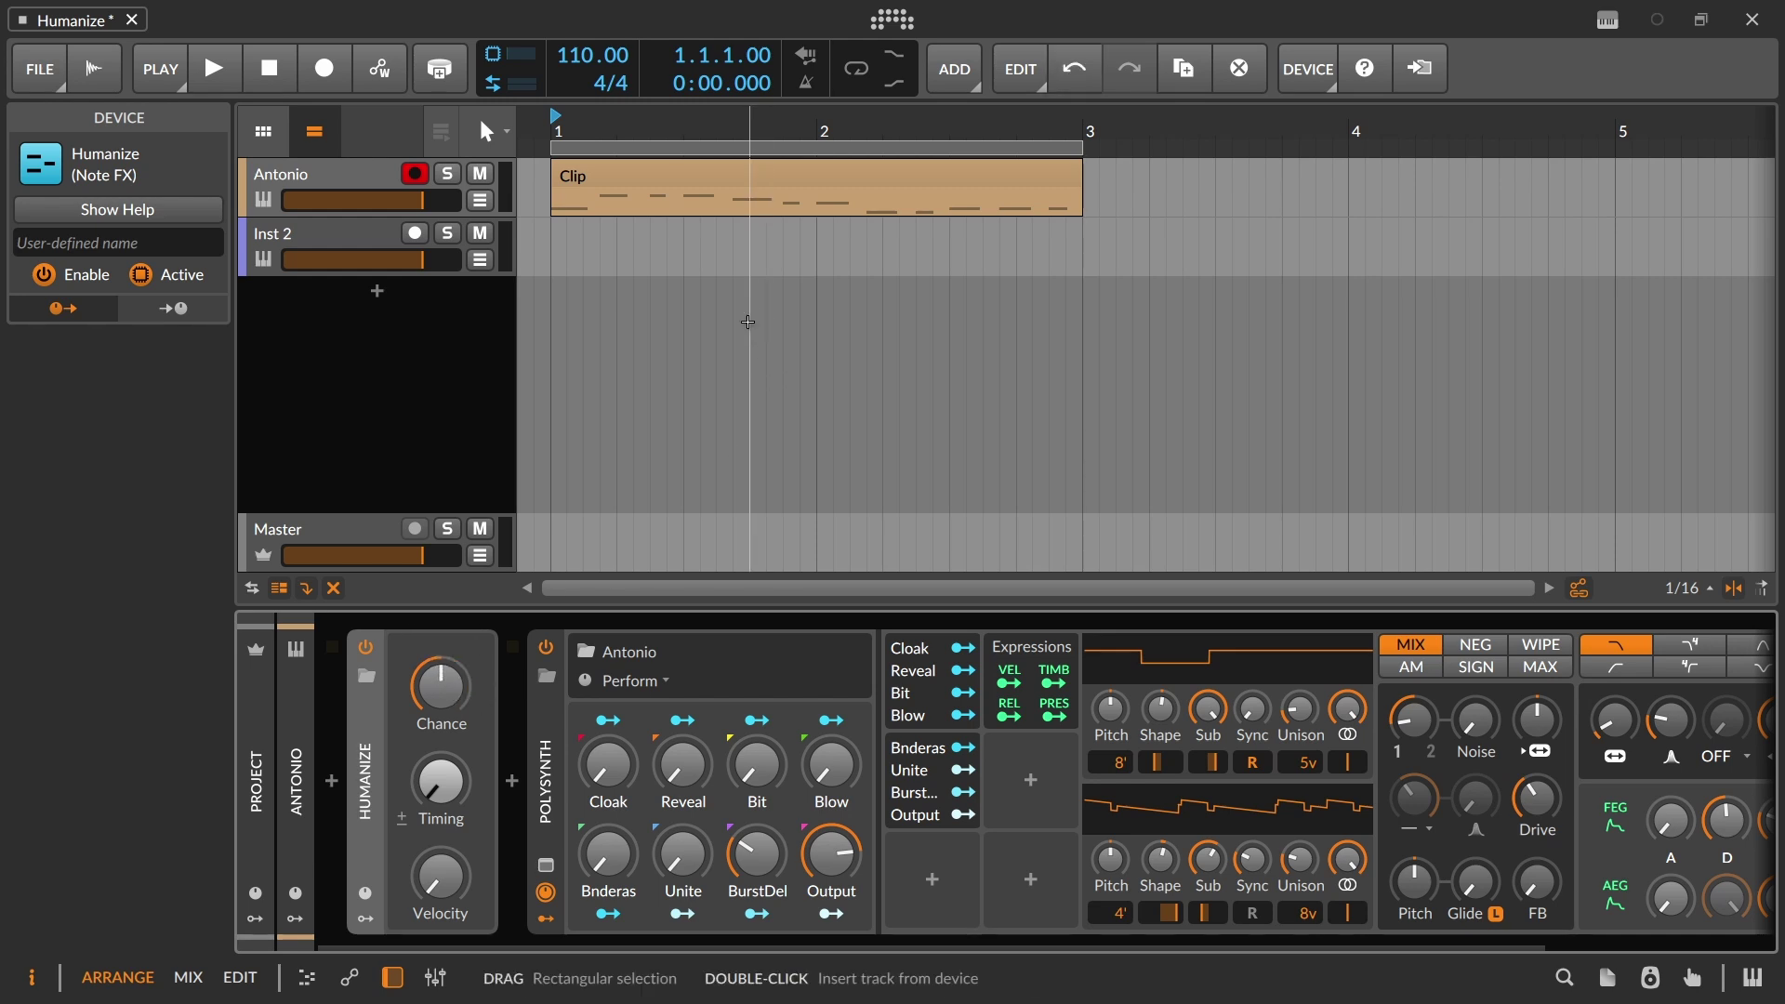
Audition the changes in loop, then move the record arm from Antonio to Inst 2
key("space")
key("l")
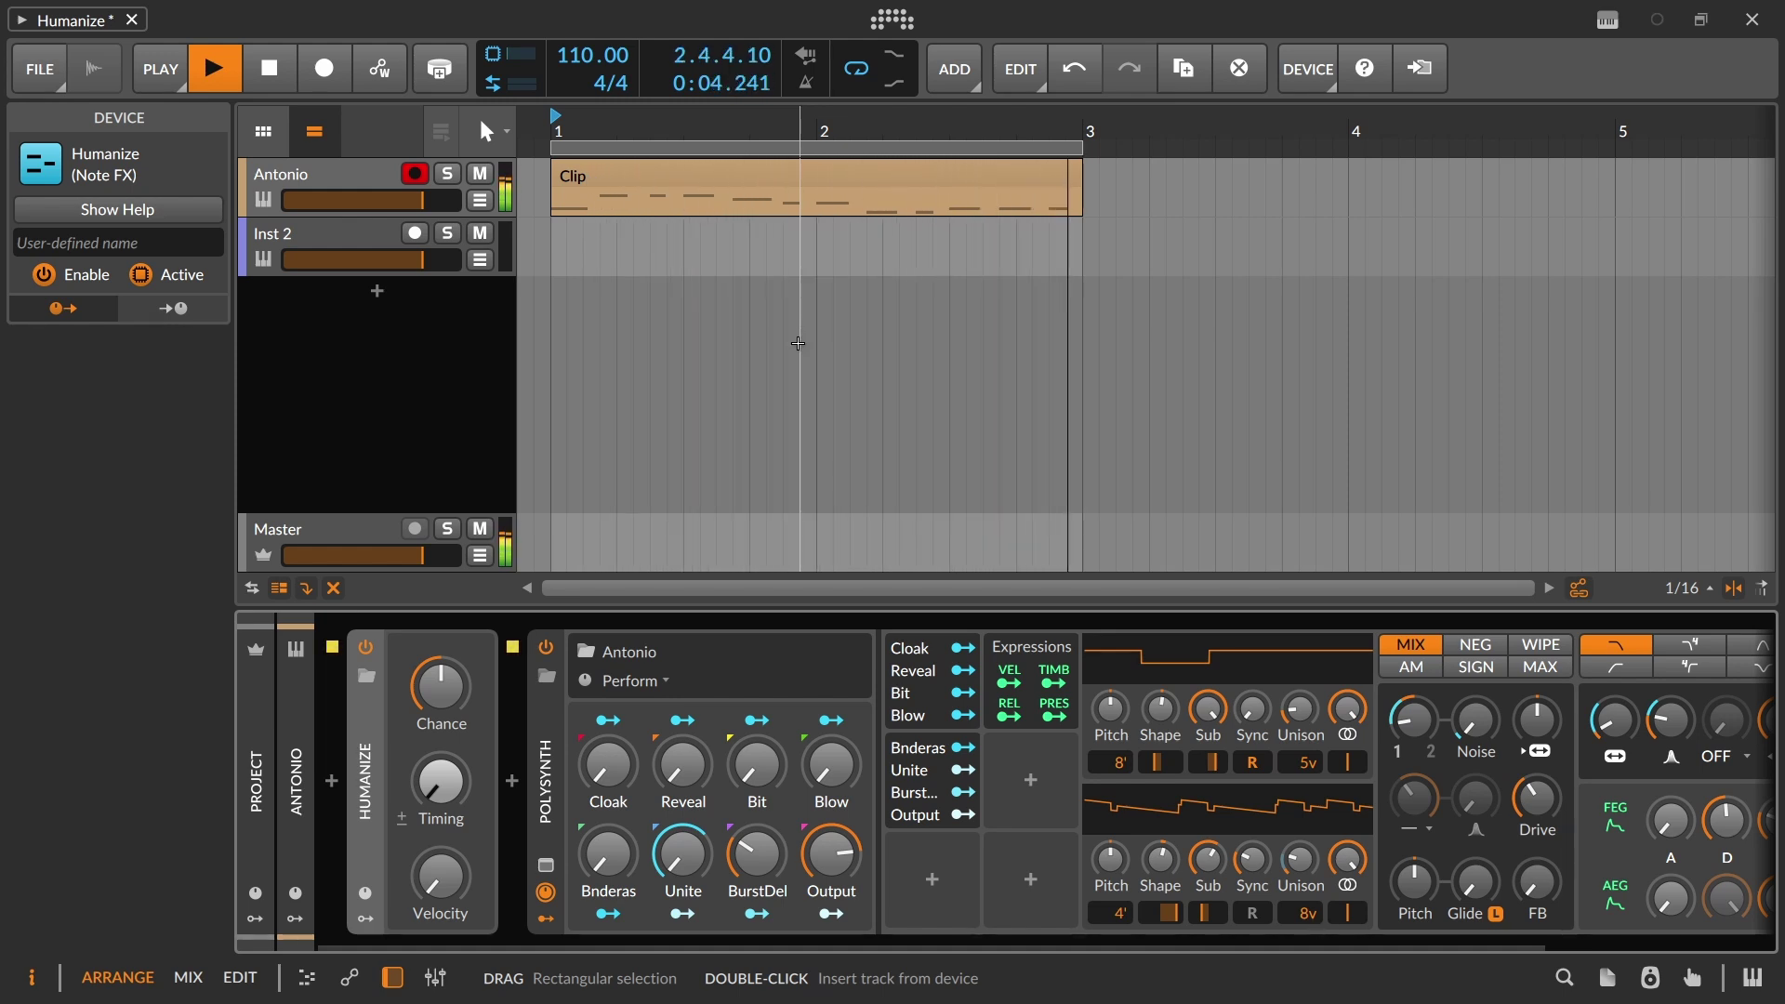
key("space")
left_click(415, 173)
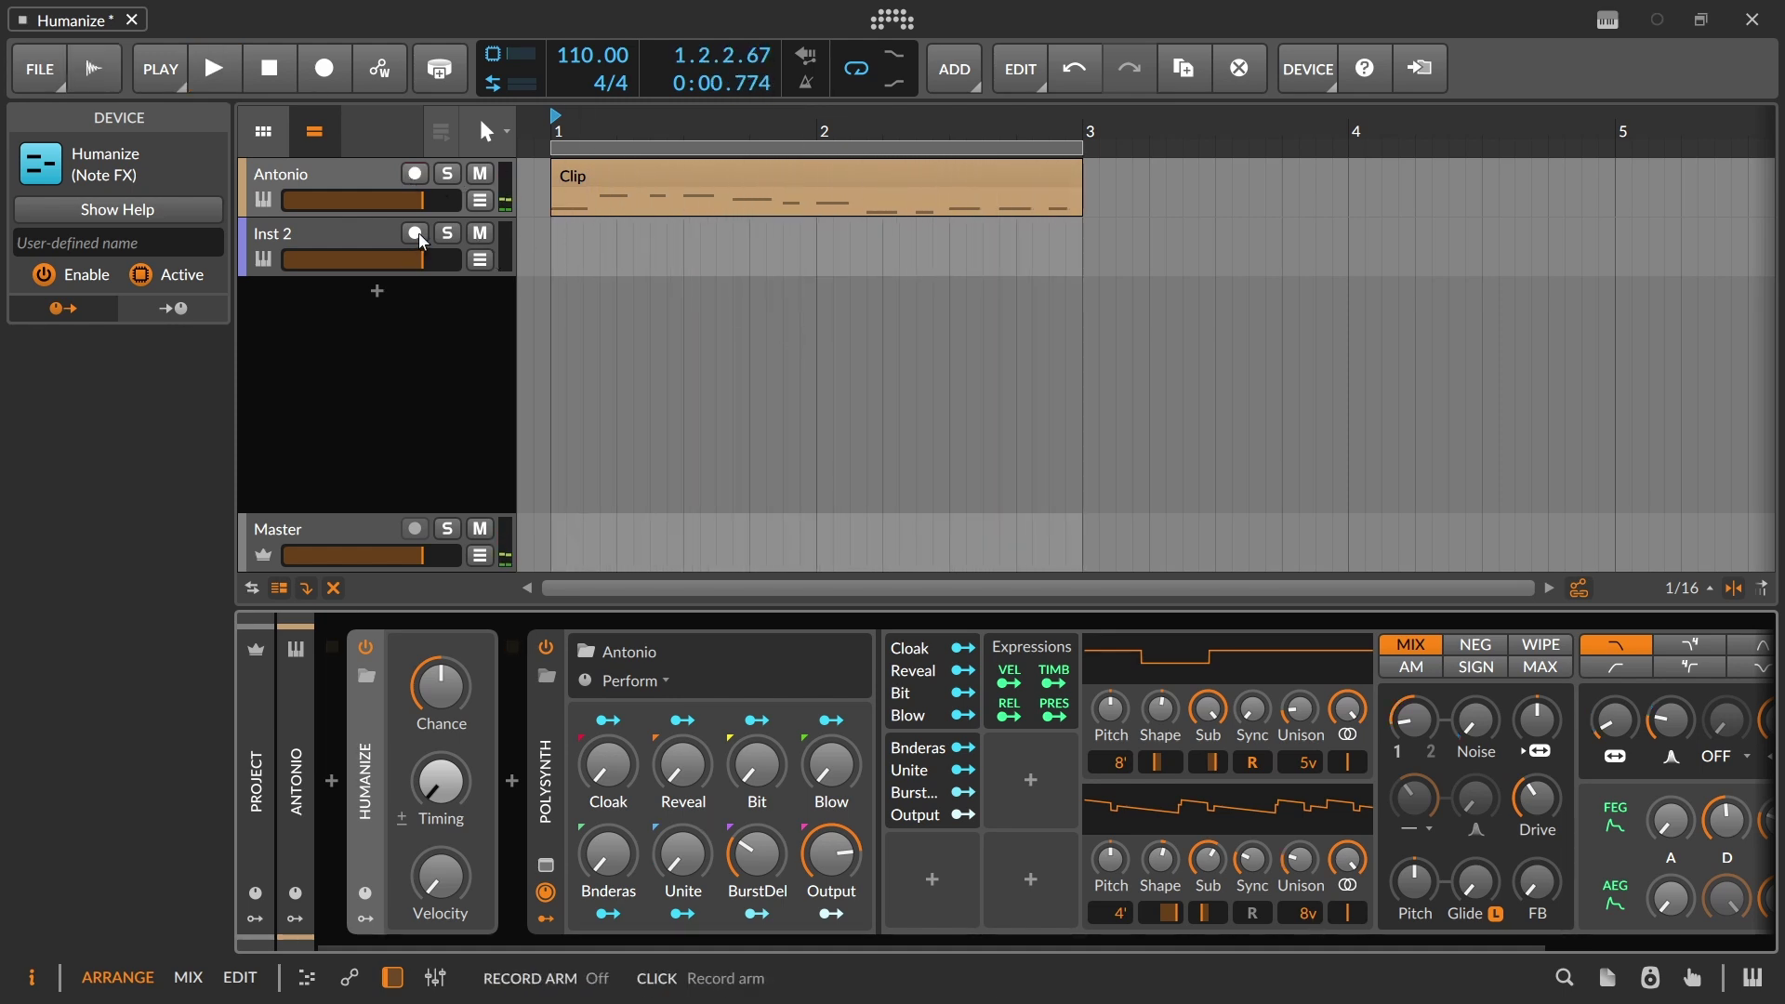
left_click(415, 232)
Record a trial take on Inst 2, then delete the Inst 2 #1 clip
left_click(325, 68)
left_click(214, 68)
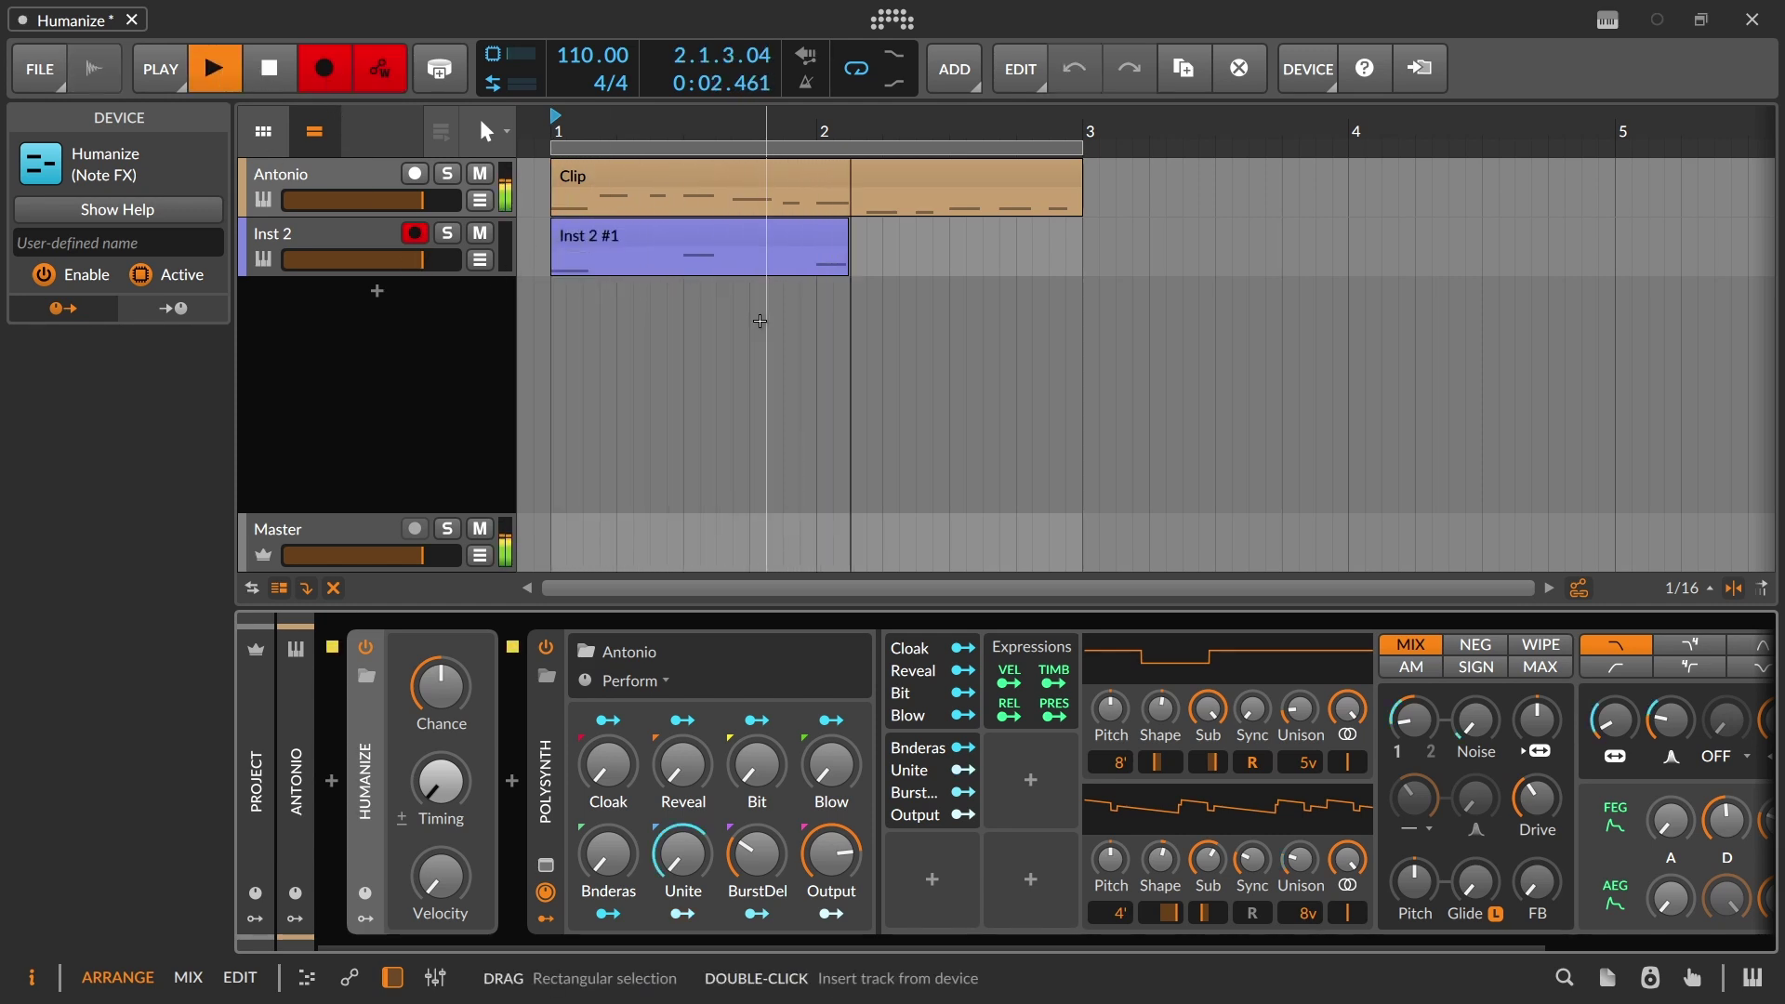
key("space")
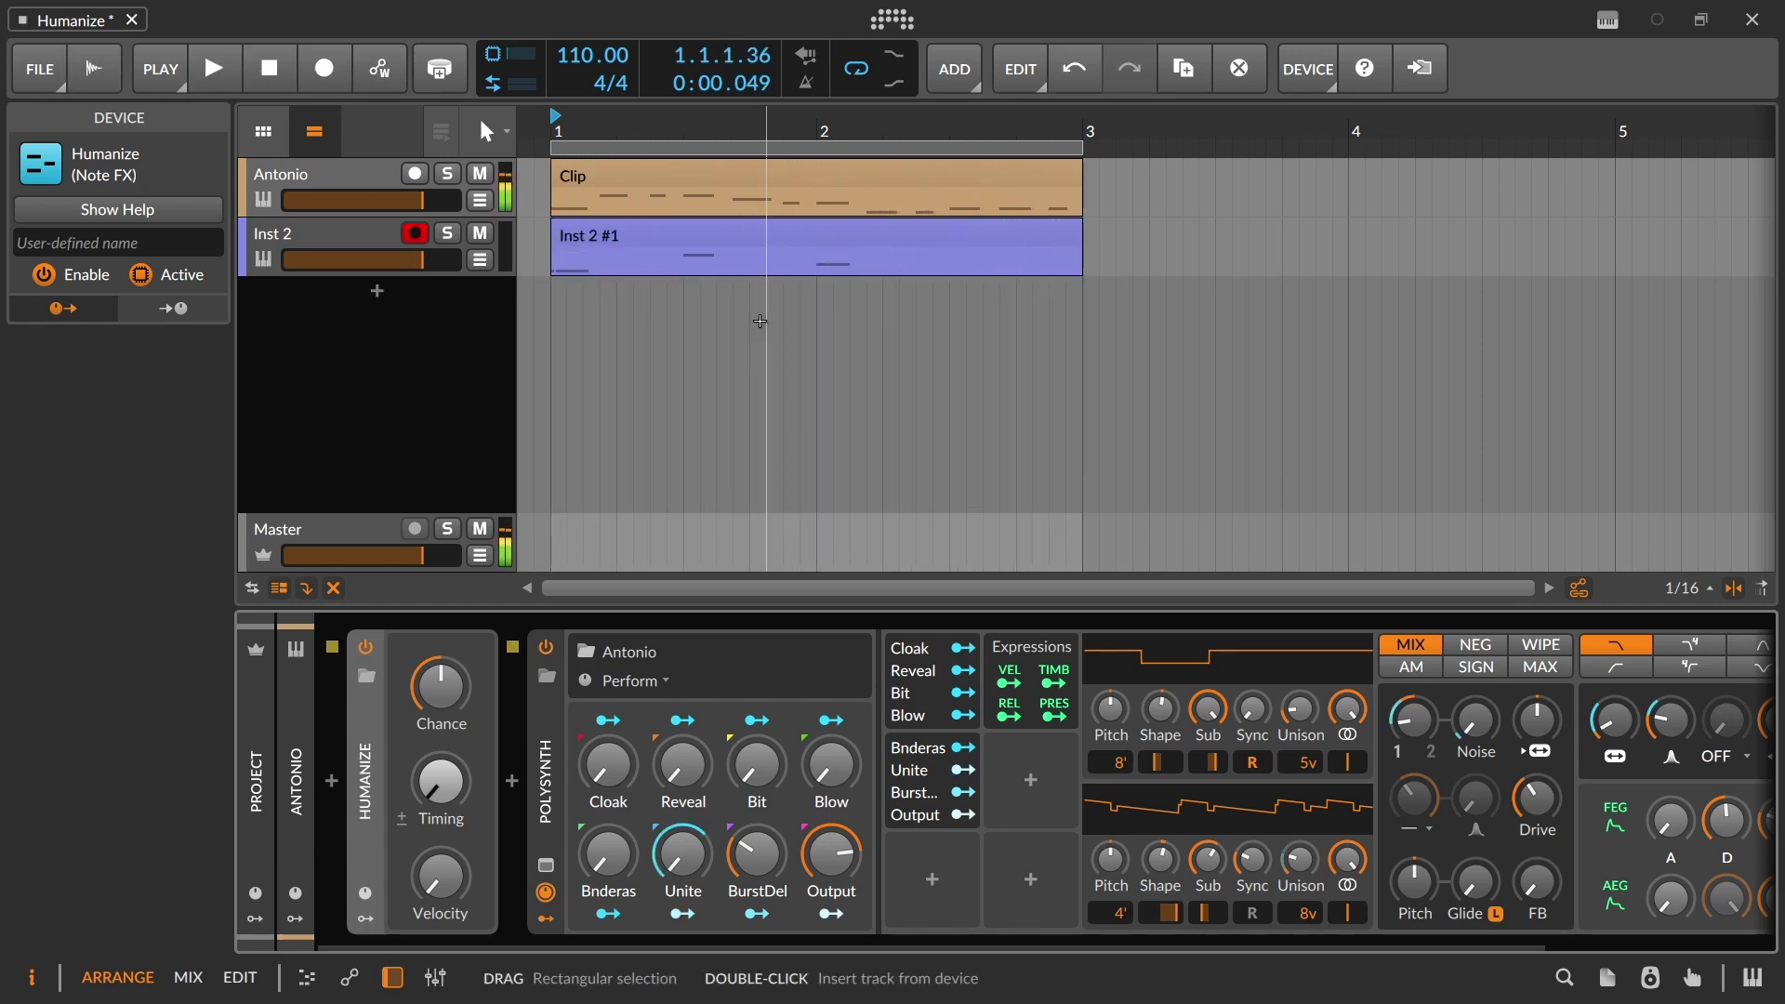
left_click(685, 227)
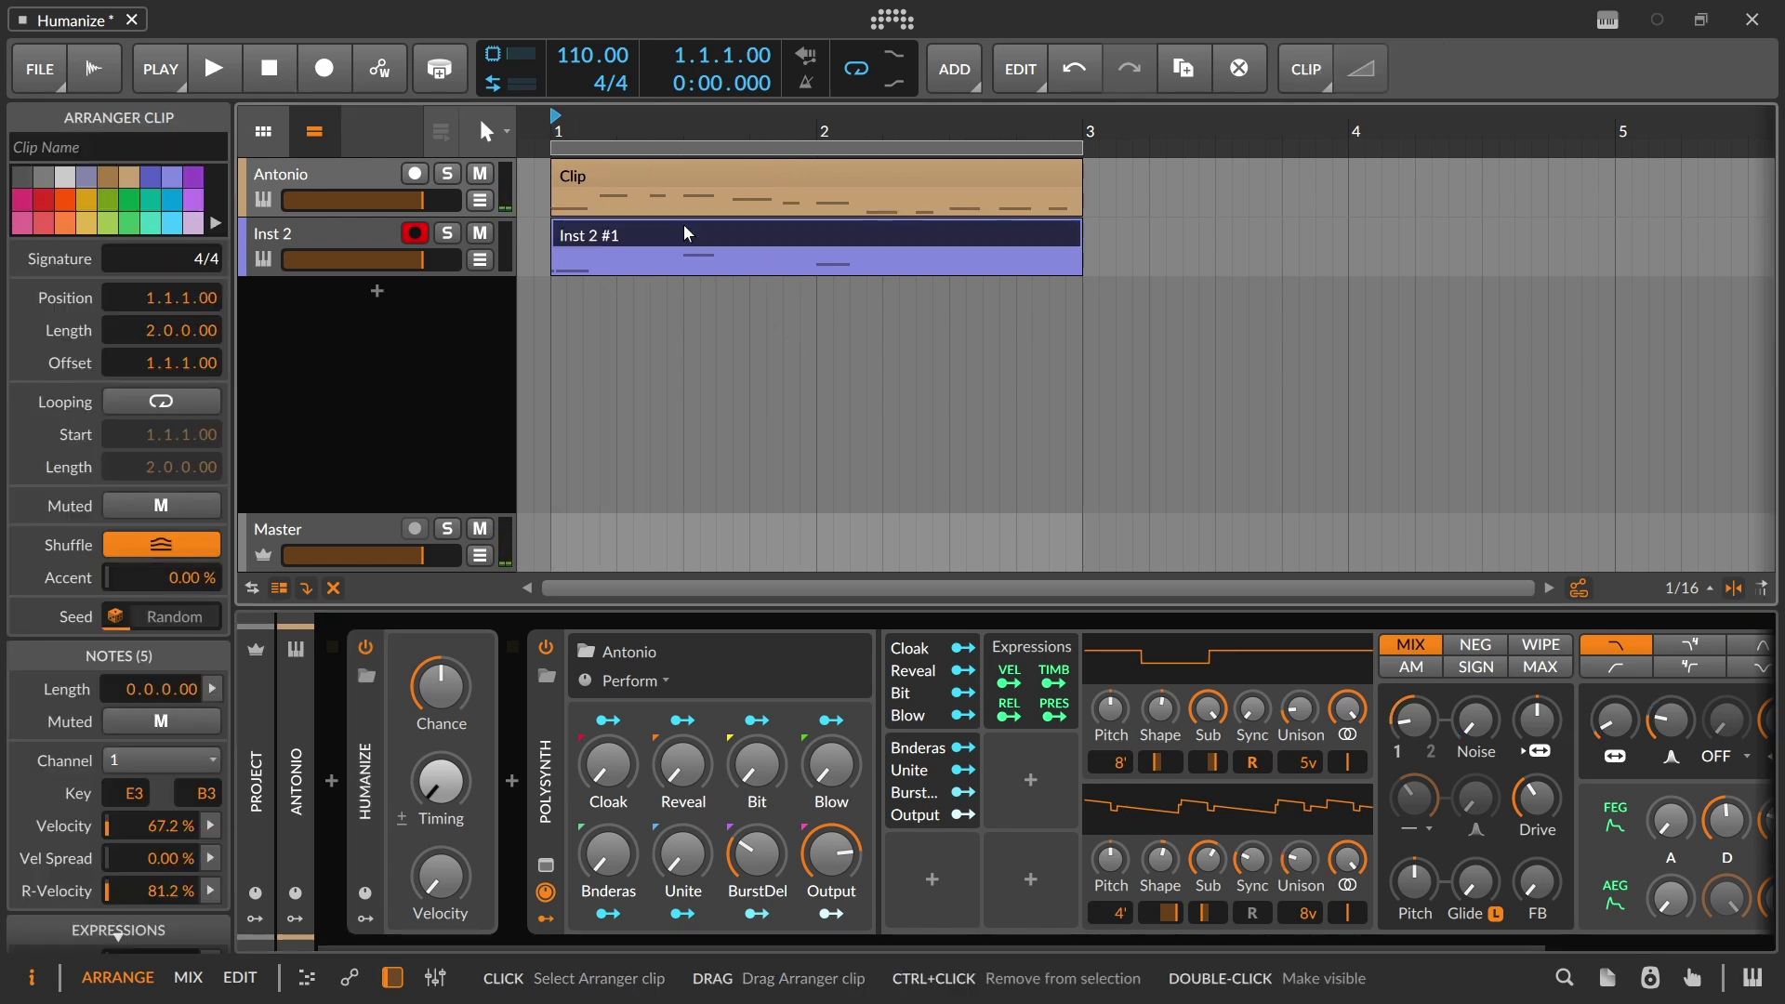
key("Delete")
Record another Inst 2 take with arranger automation writing off, then select it
left_click(367, 77)
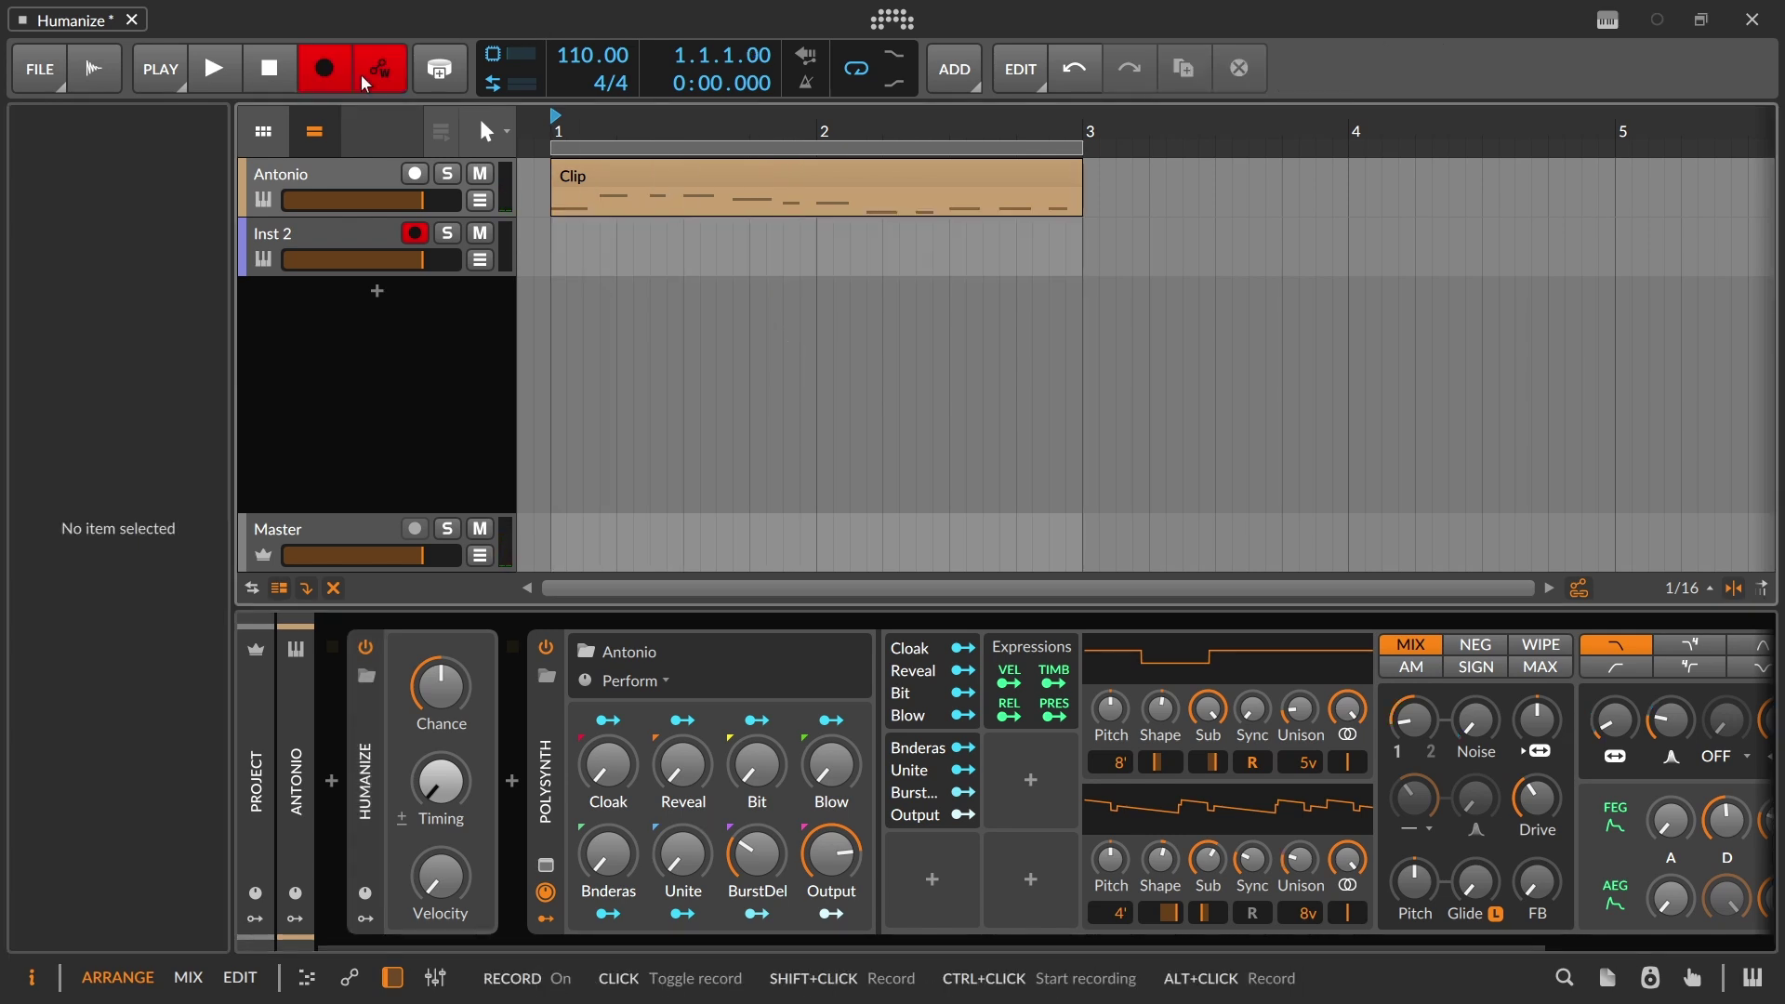
left_click(365, 82)
left_click(214, 69)
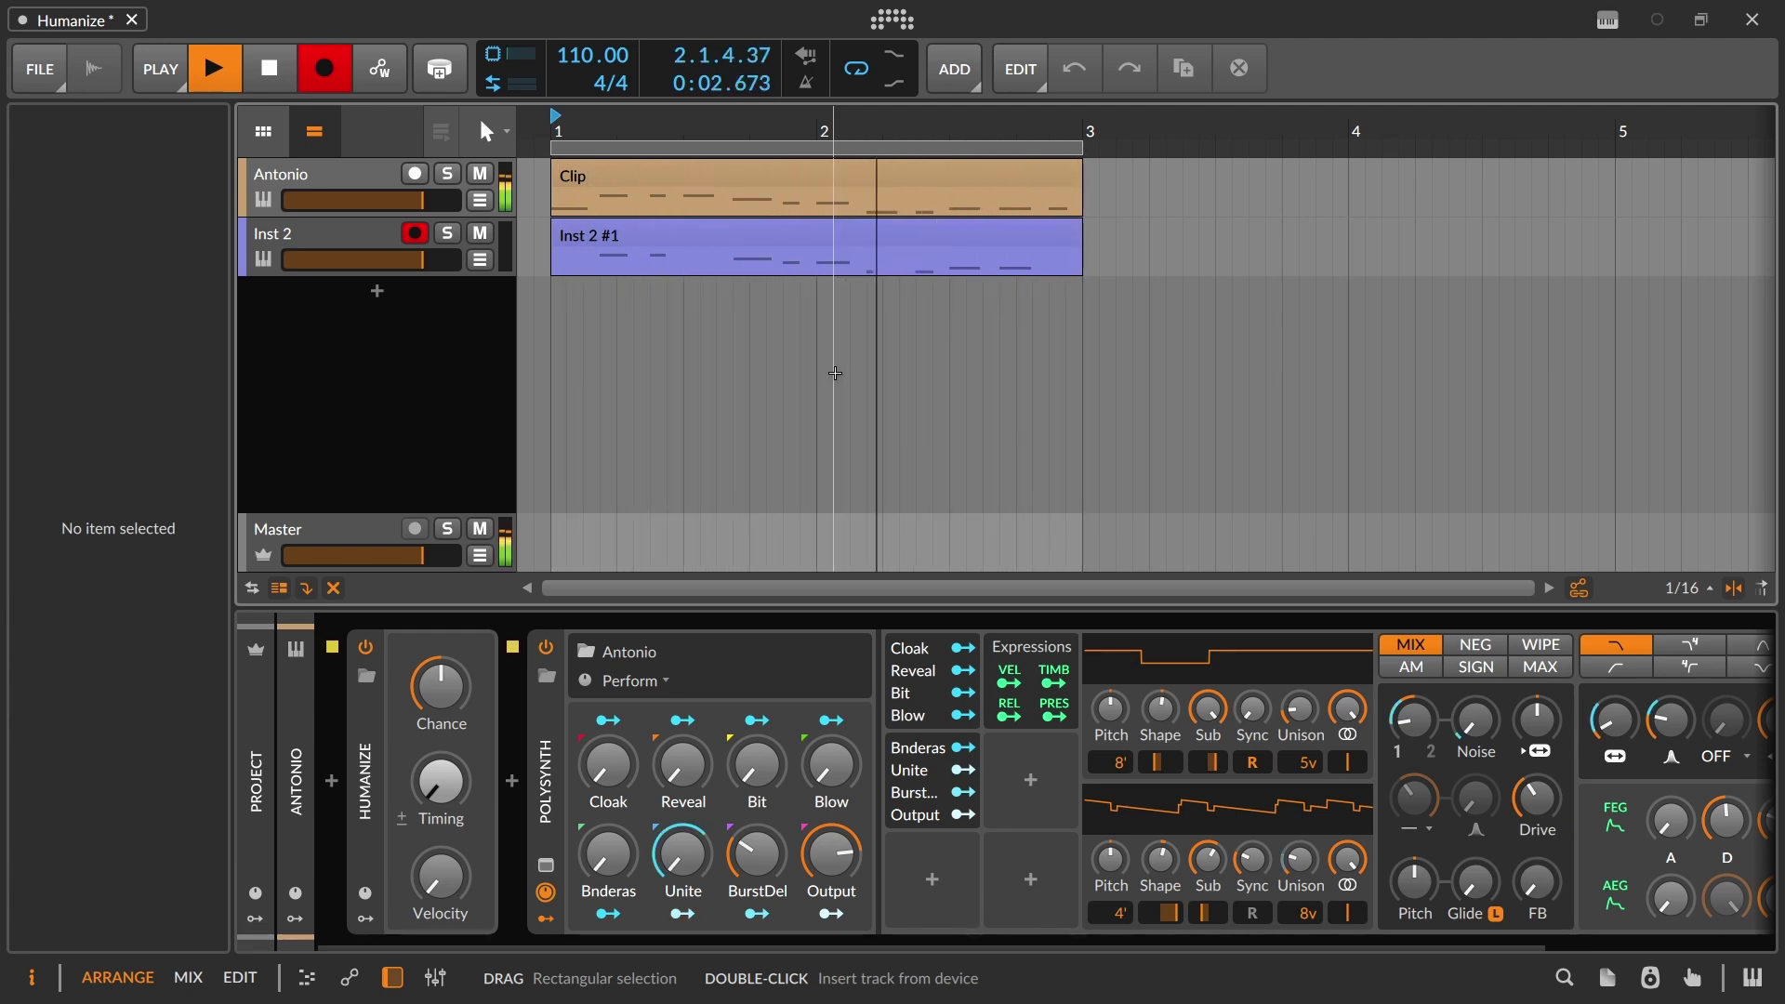
key("space")
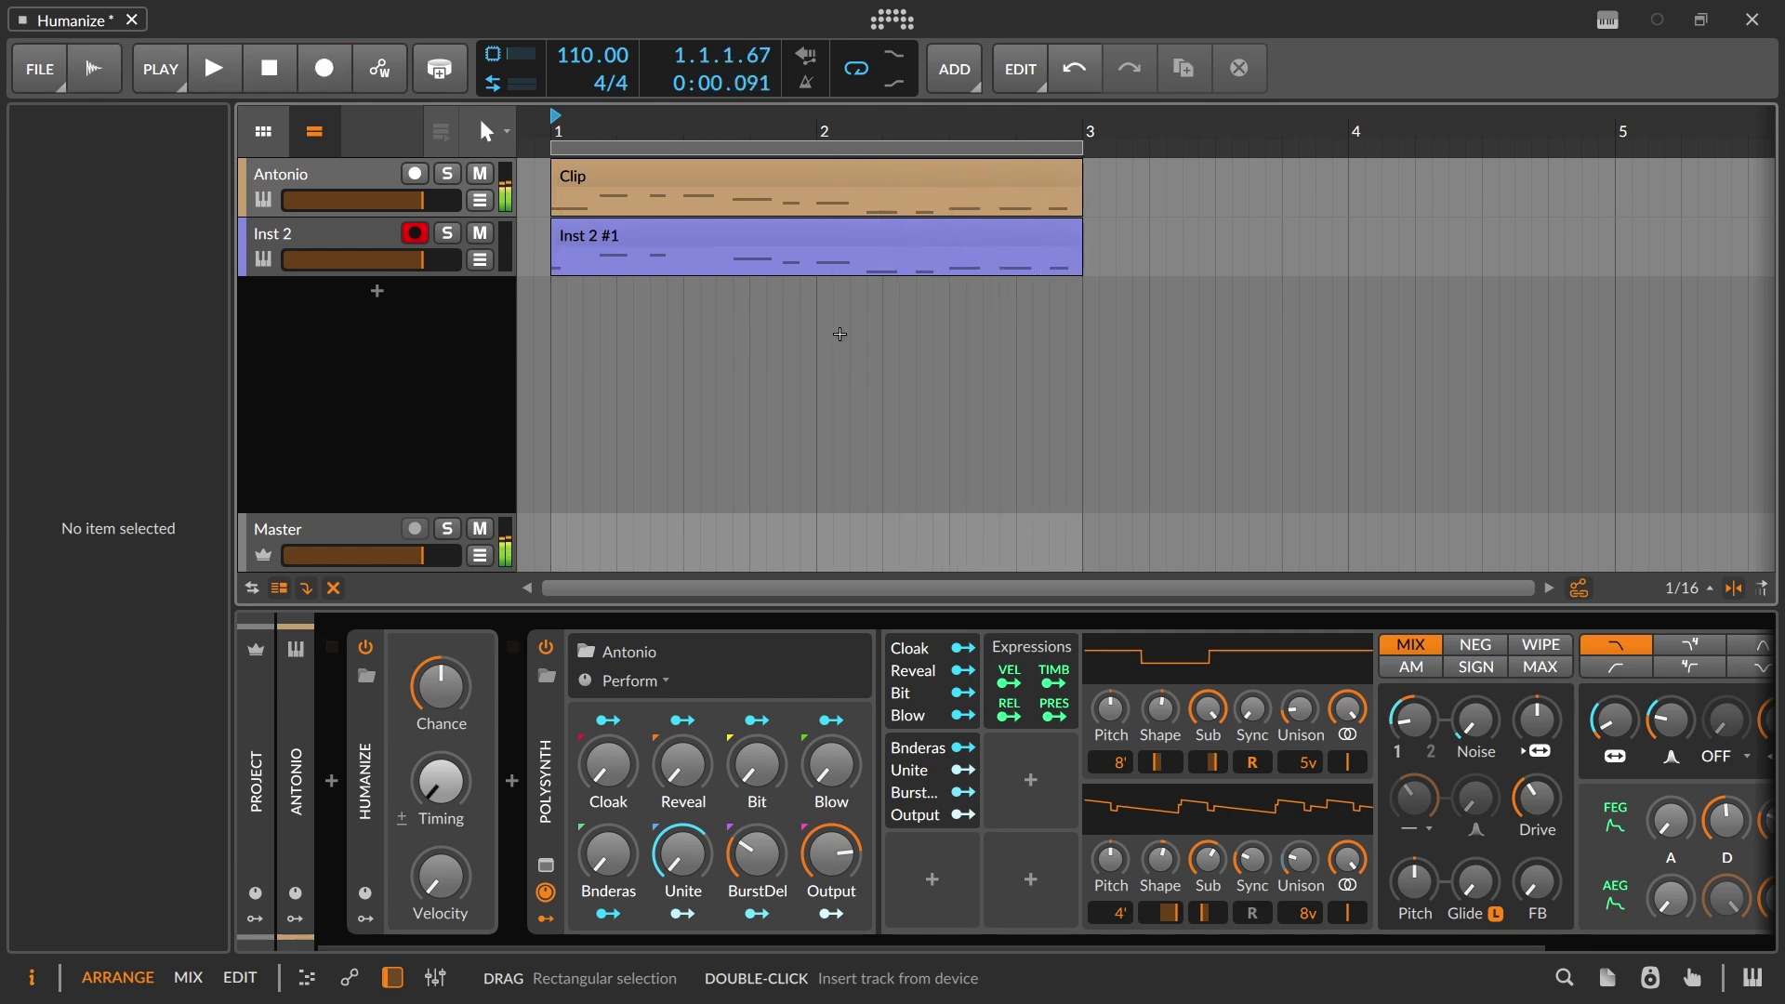
left_click(824, 247)
Delete the latest Inst 2 take and extend Antonio's Clip loop out to bar 9
key("Delete")
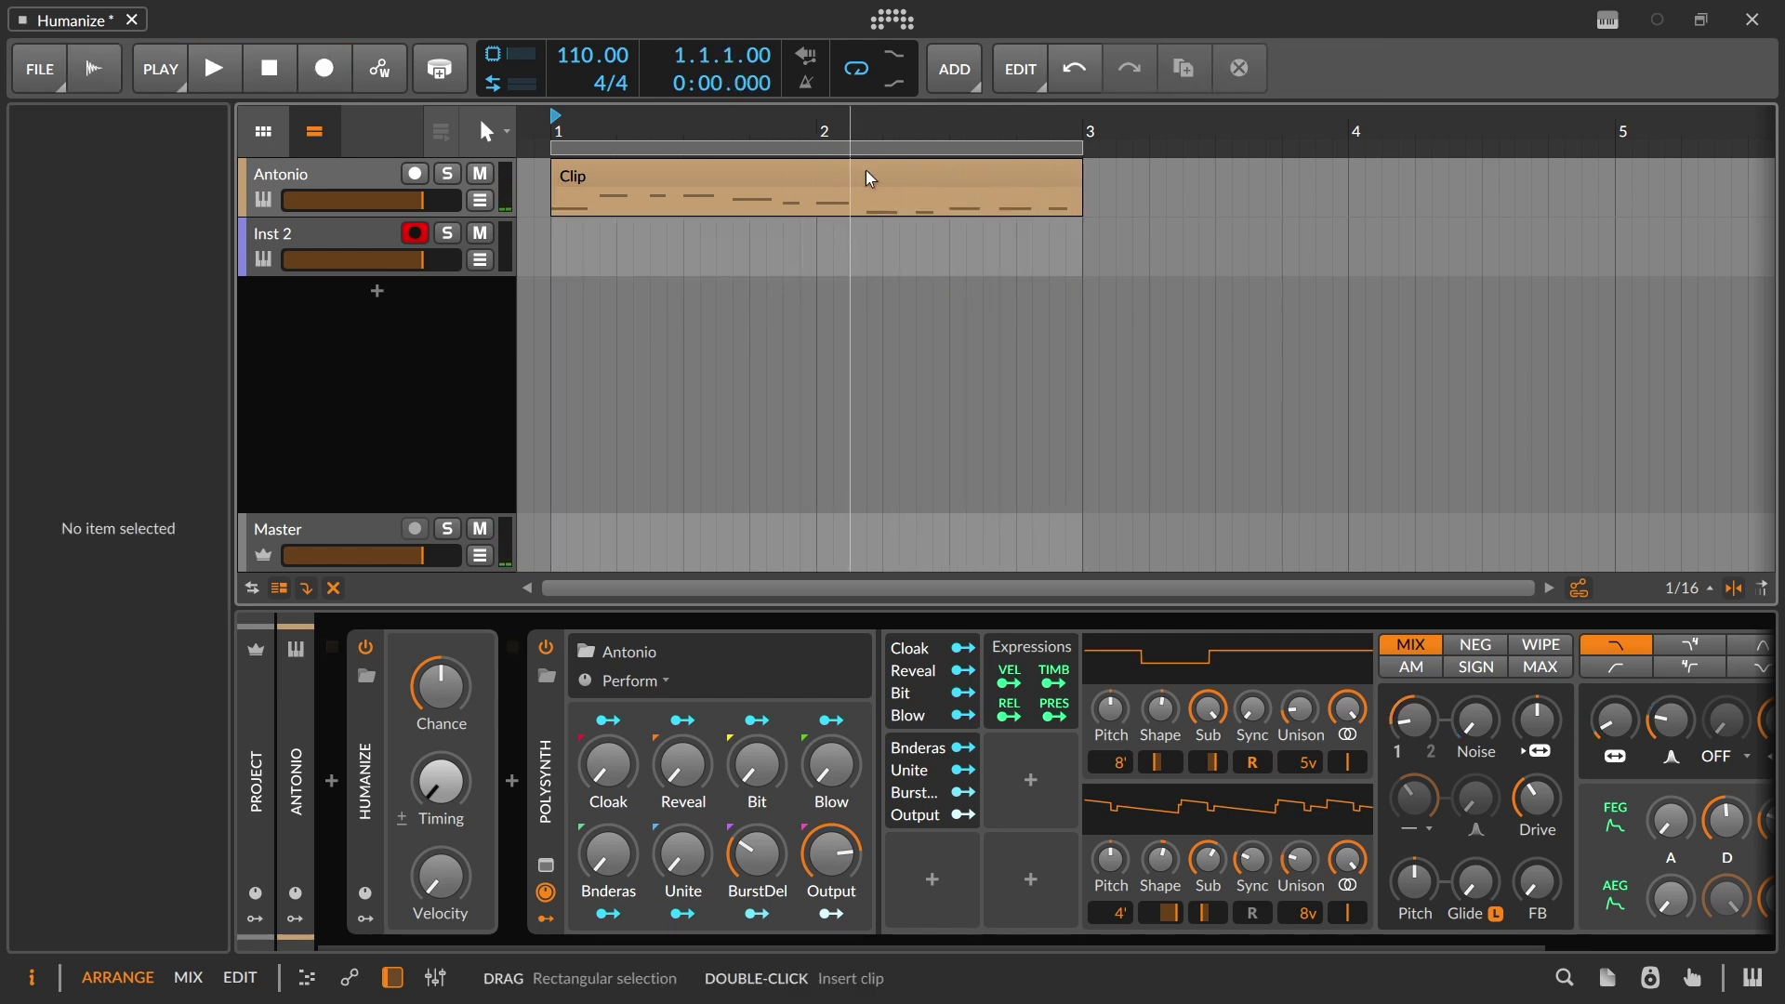
scroll(726, 130, "down", 4)
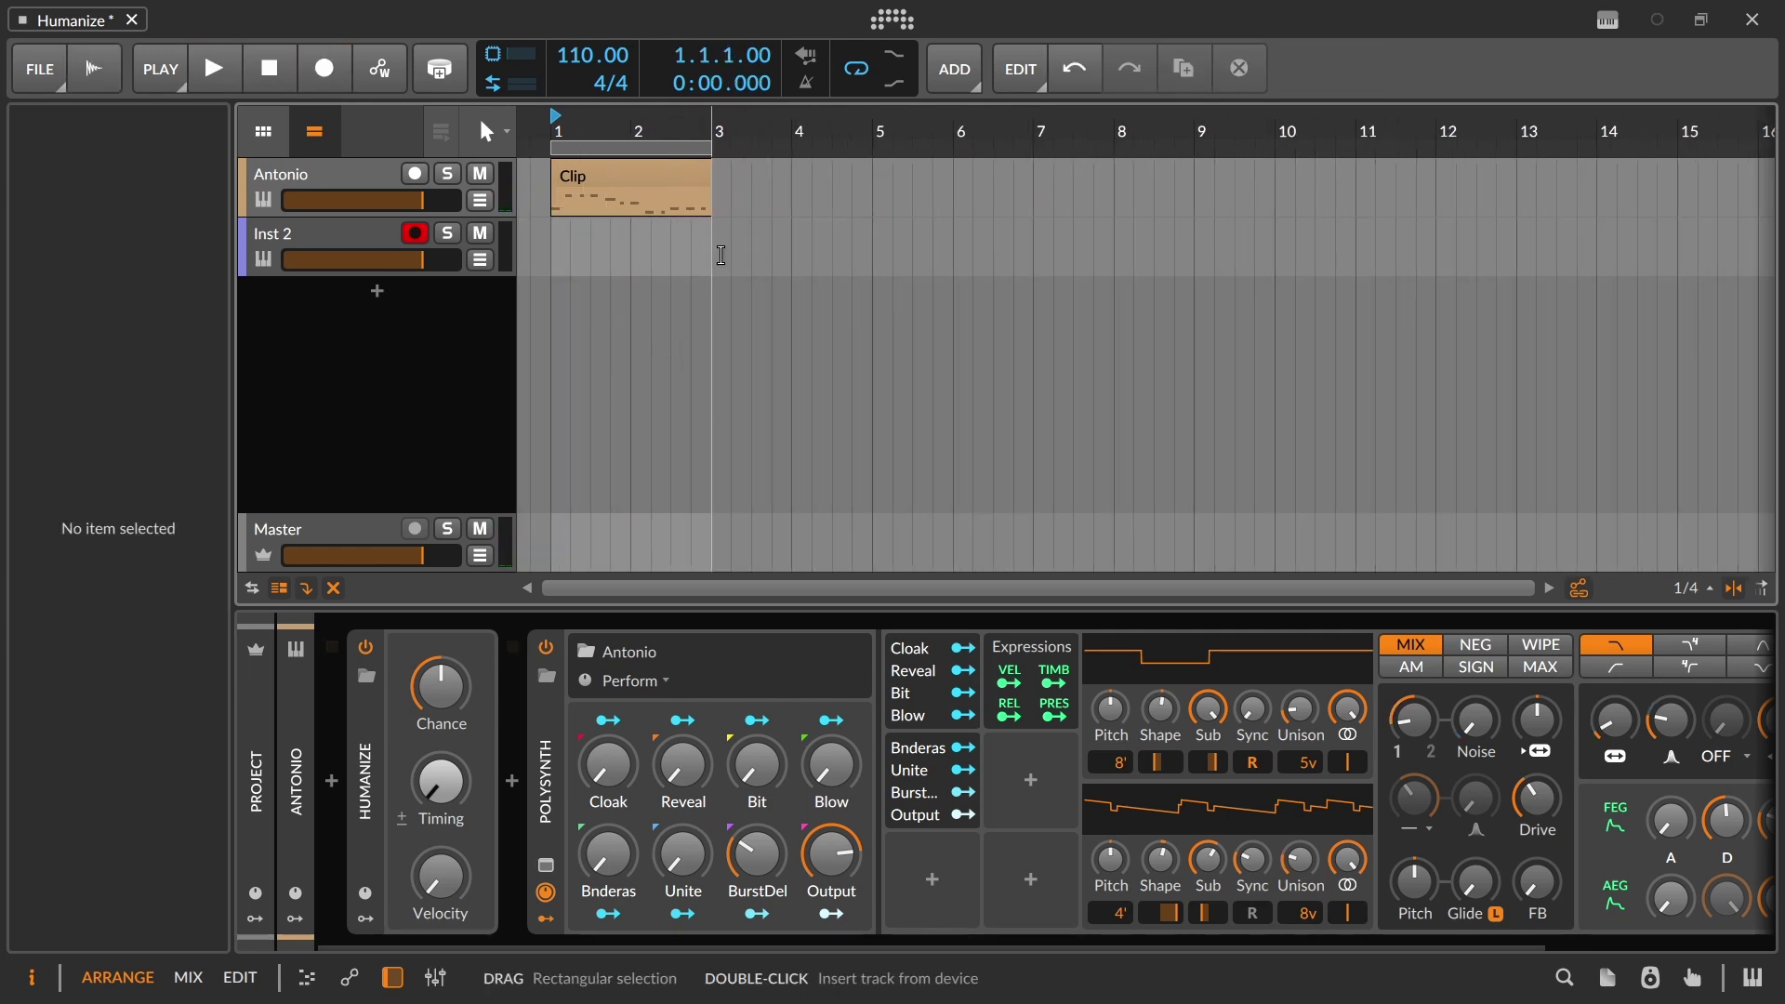
left_click_drag(705, 212, 1188, 296)
Record an eight-bar Inst 2 take with automation write and transport loop off, stopping at bar 9
left_click(362, 71)
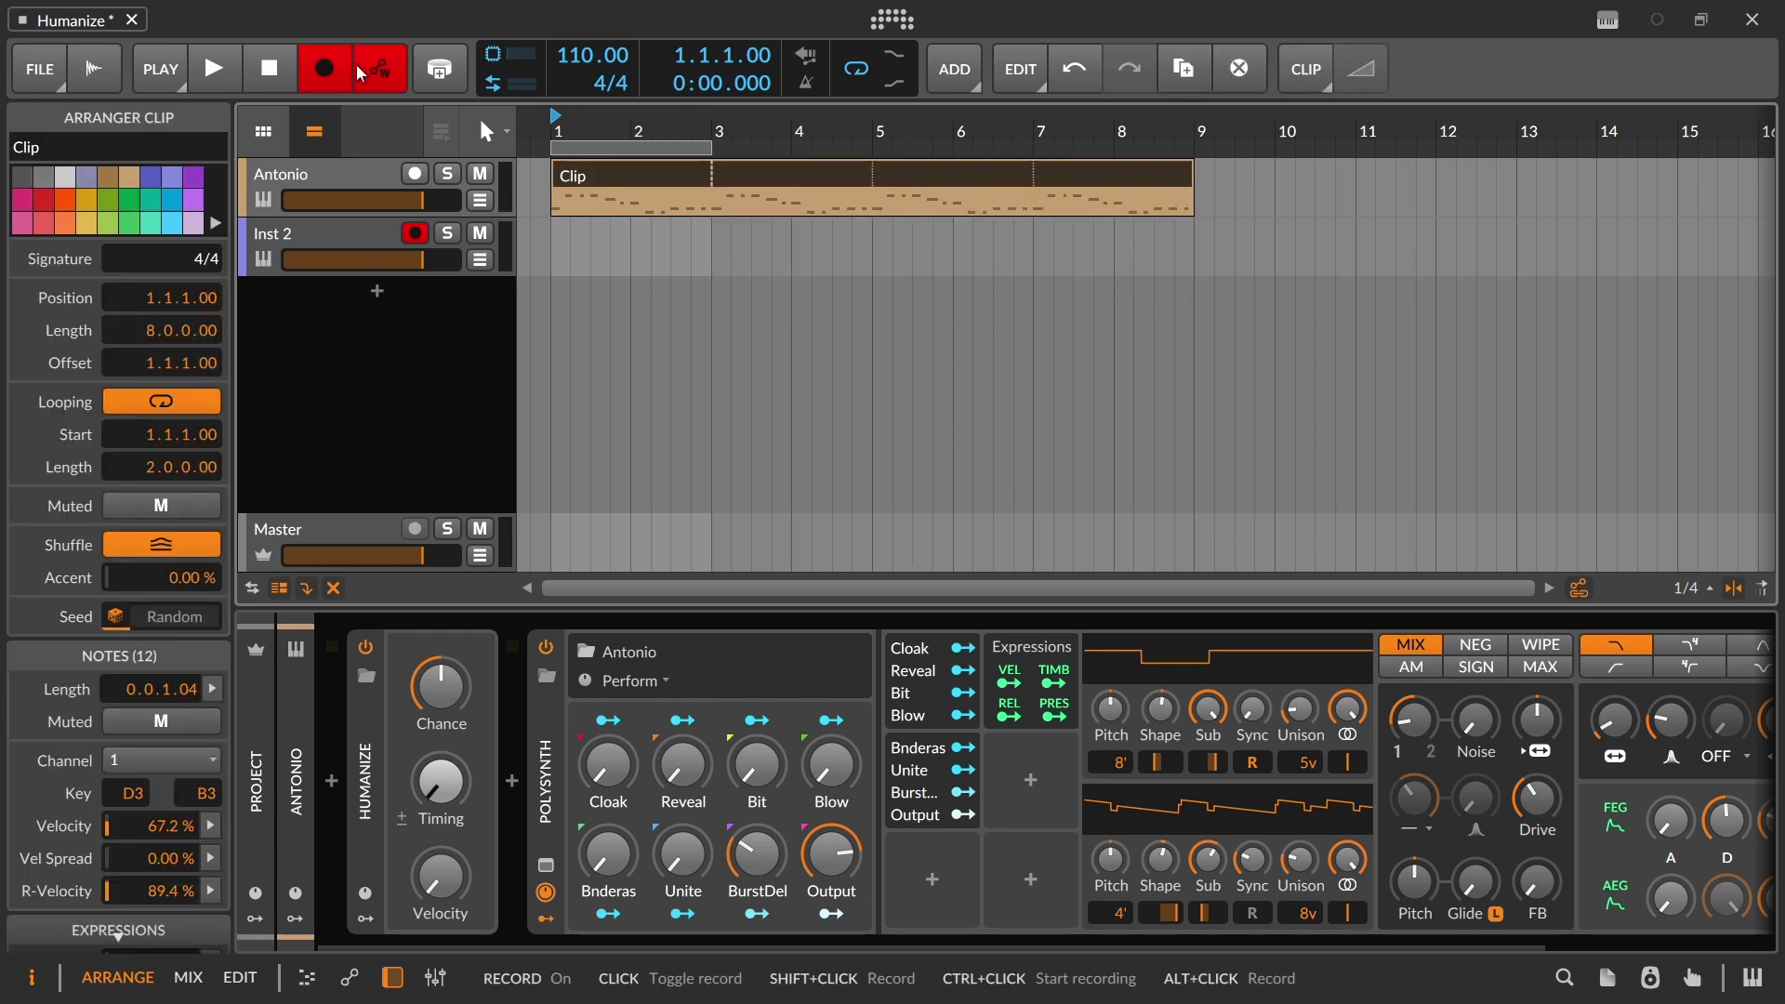
left_click(367, 65)
left_click(212, 57)
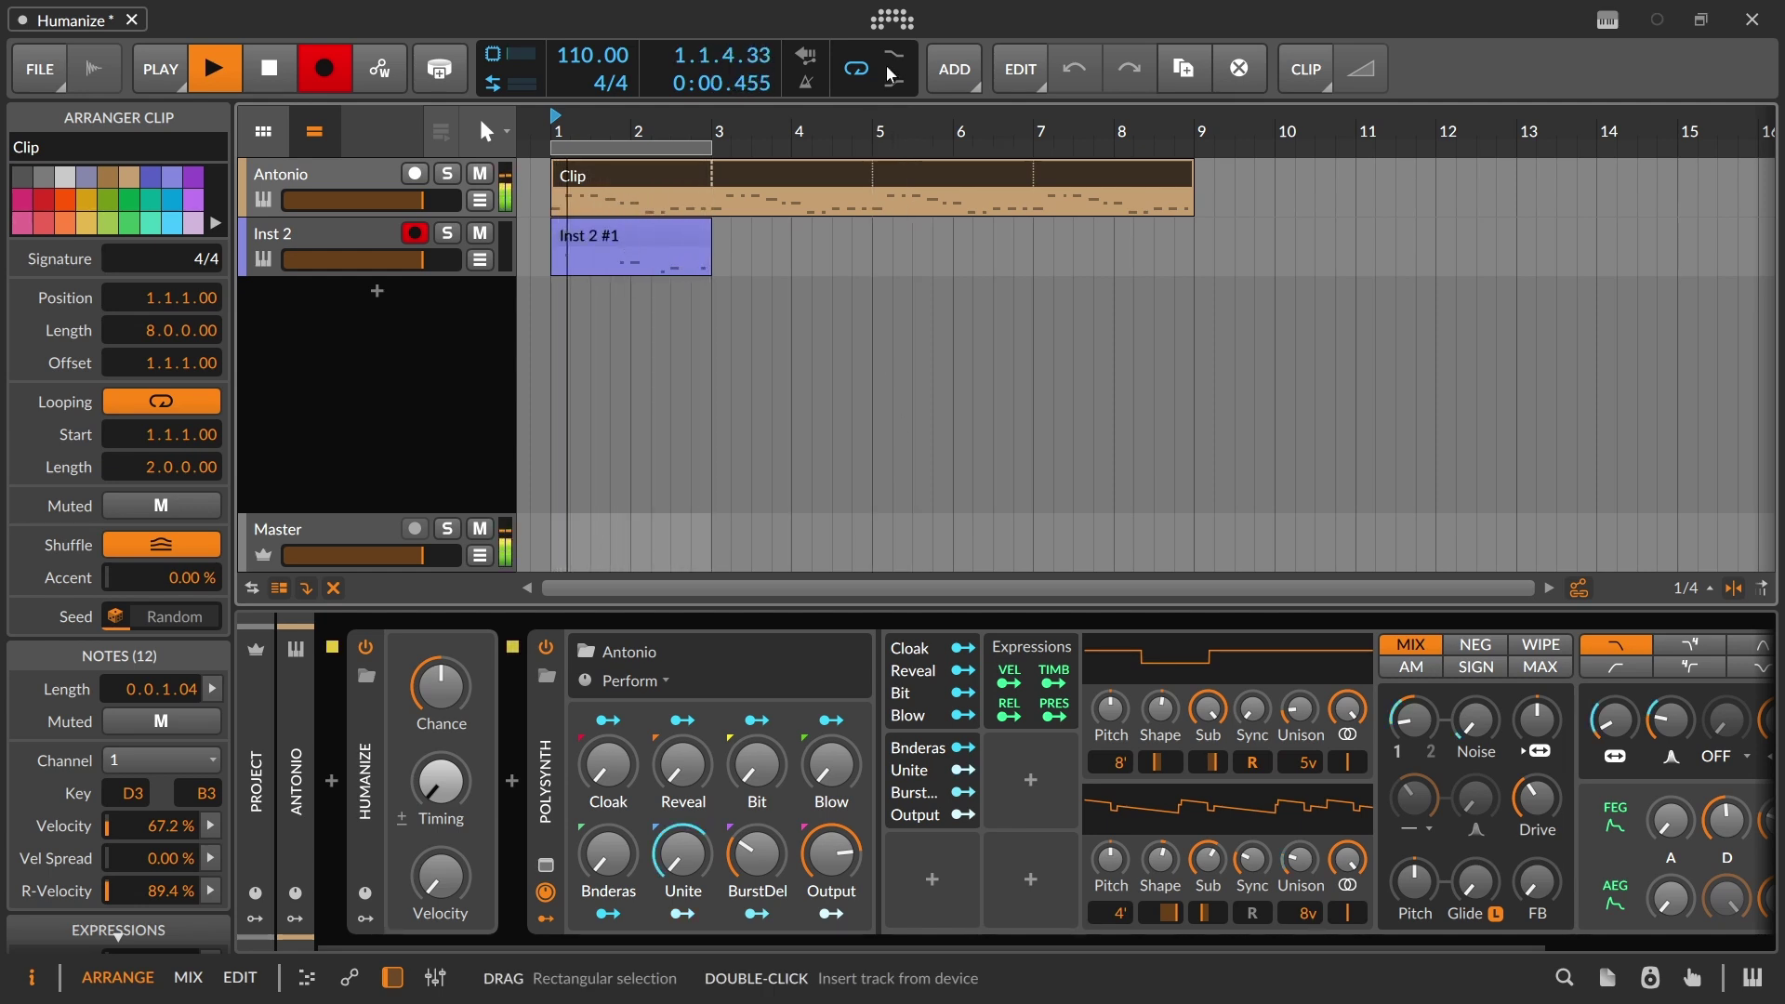
left_click(855, 68)
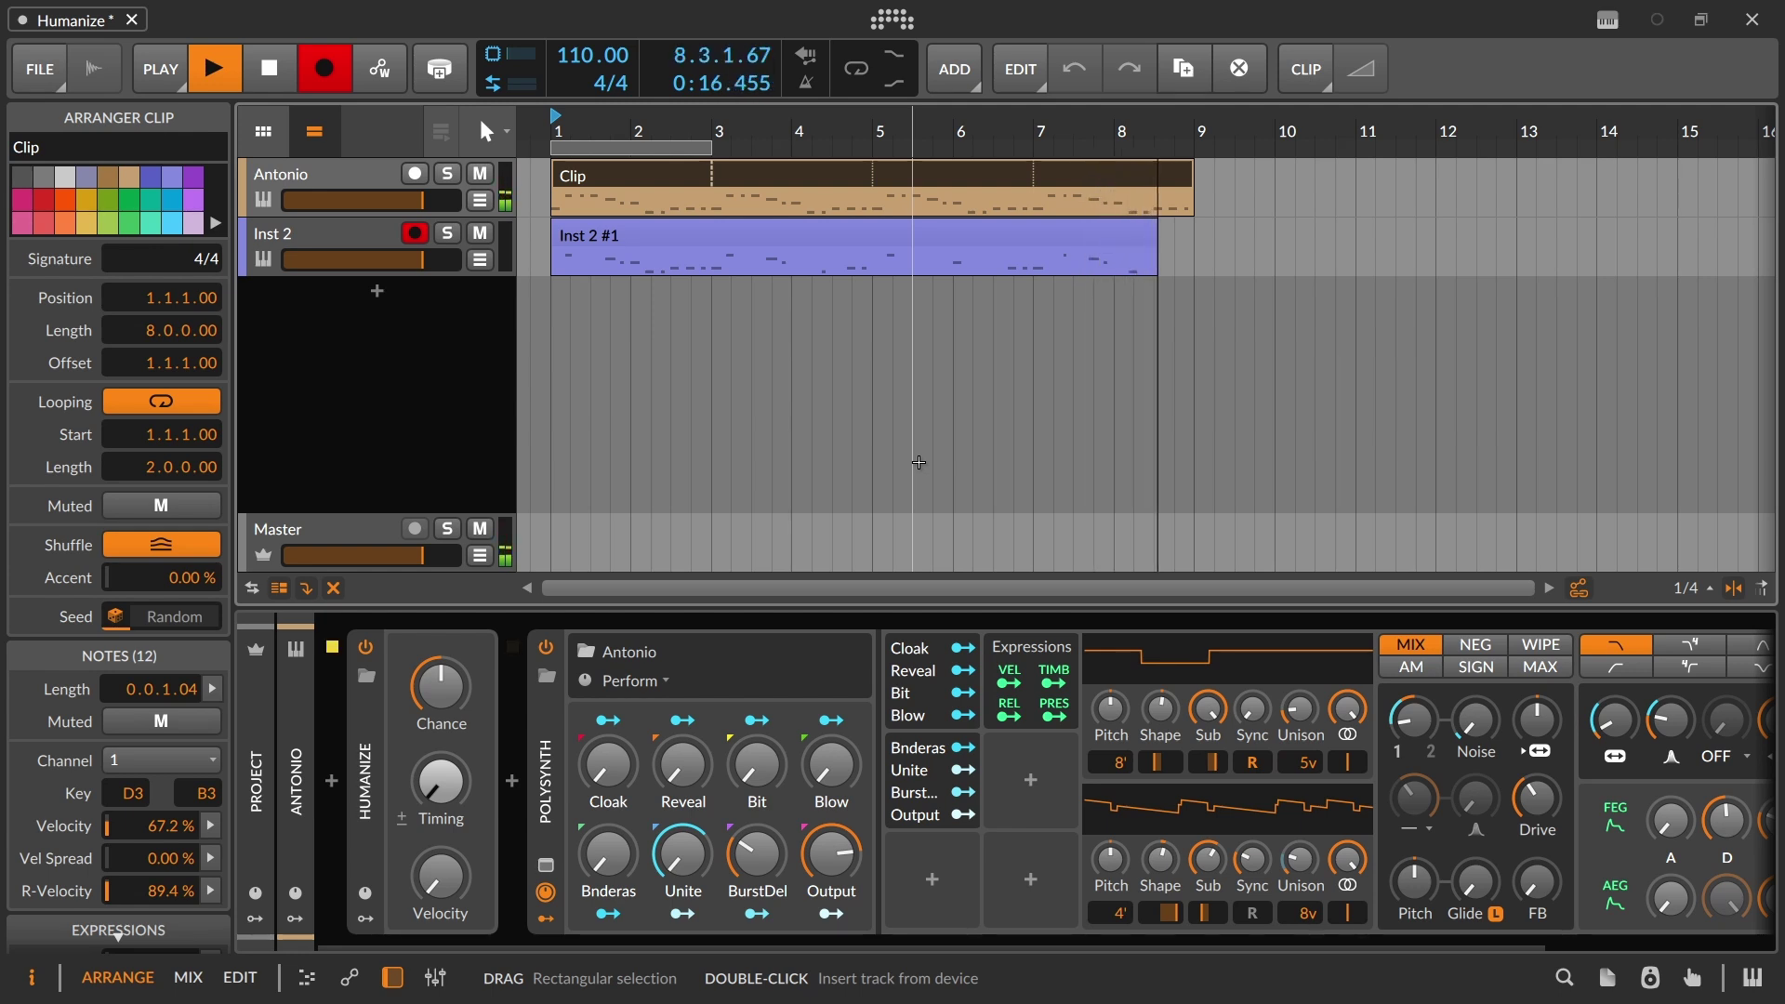
key("space")
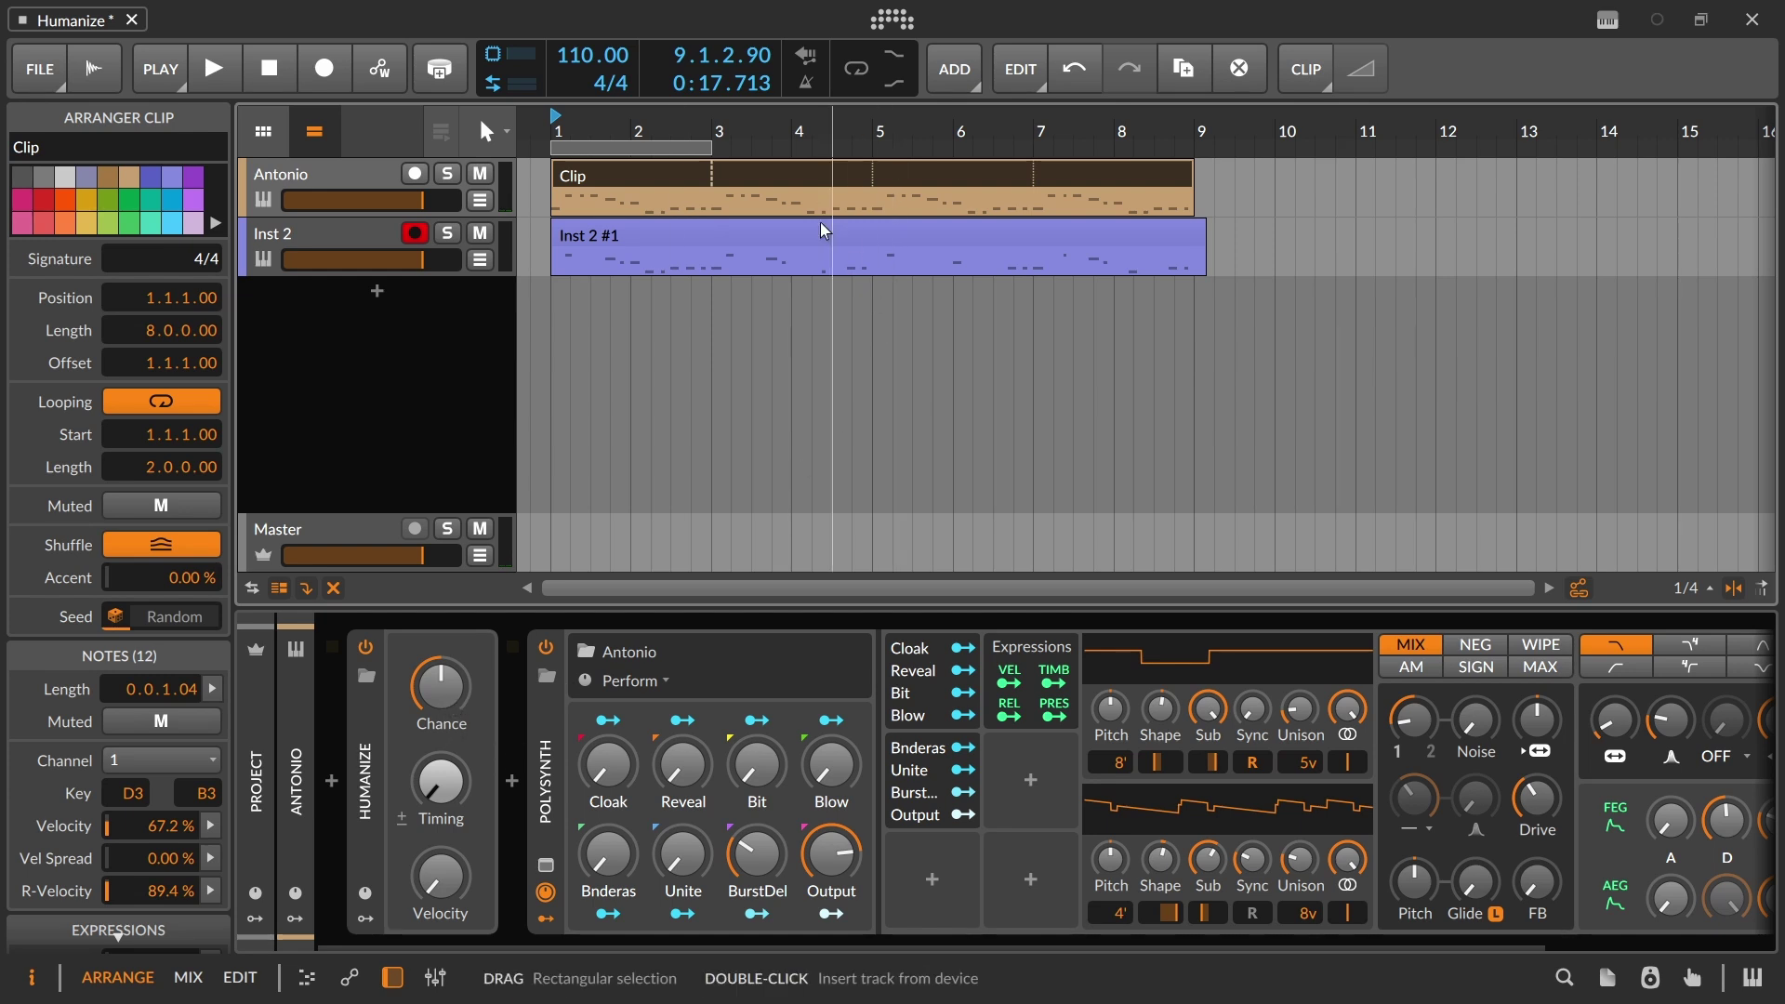
Delete the eight-bar Inst 2 #1 take and lower Humanize's note Chance to 0.00%
left_click(851, 232)
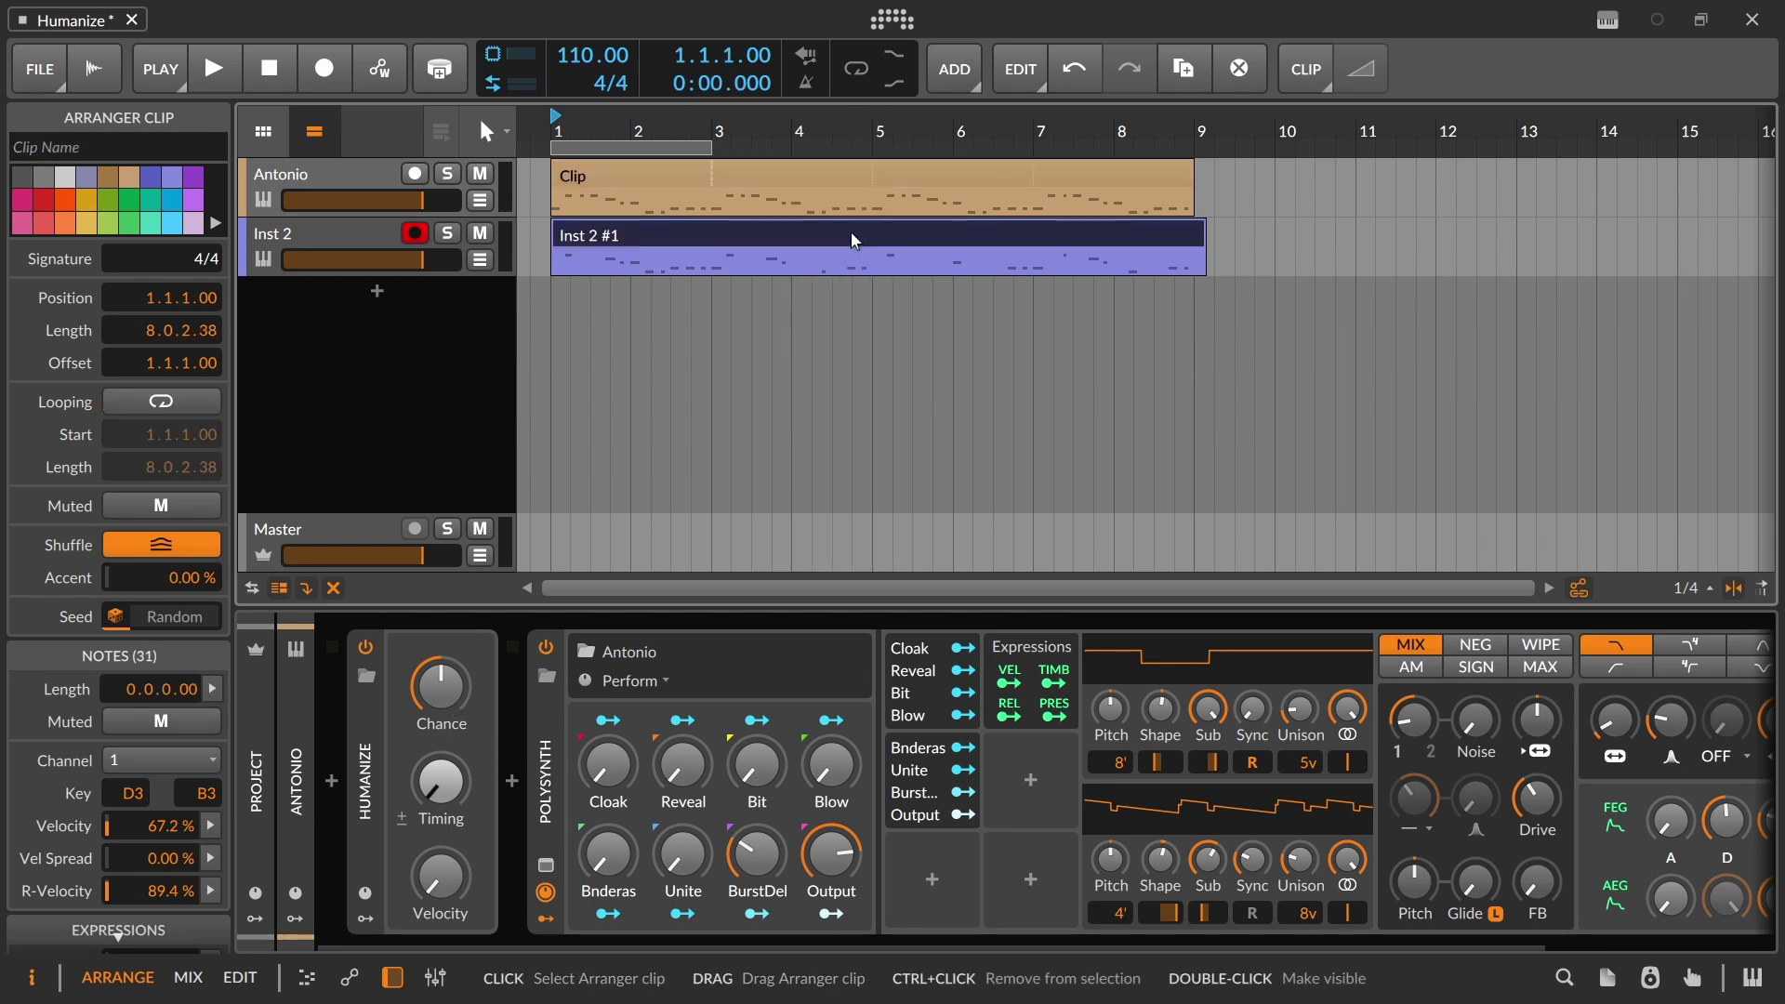
key("Delete")
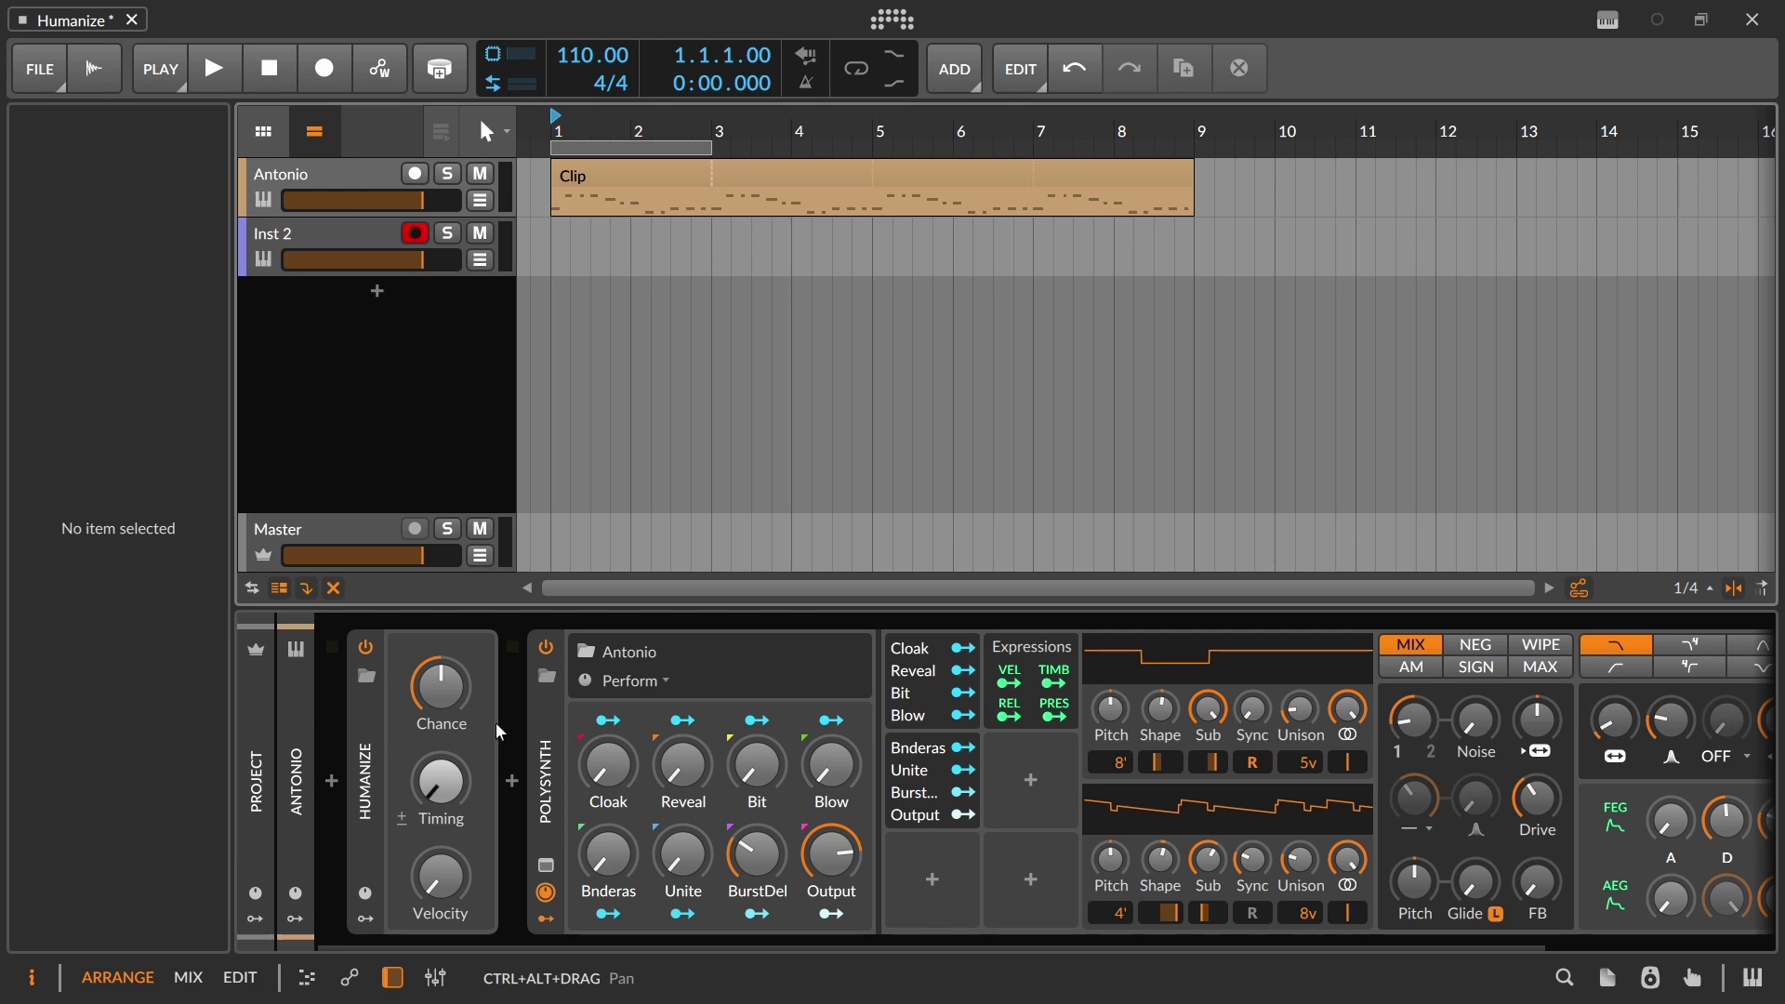
left_click_drag(441, 686, 441, 781)
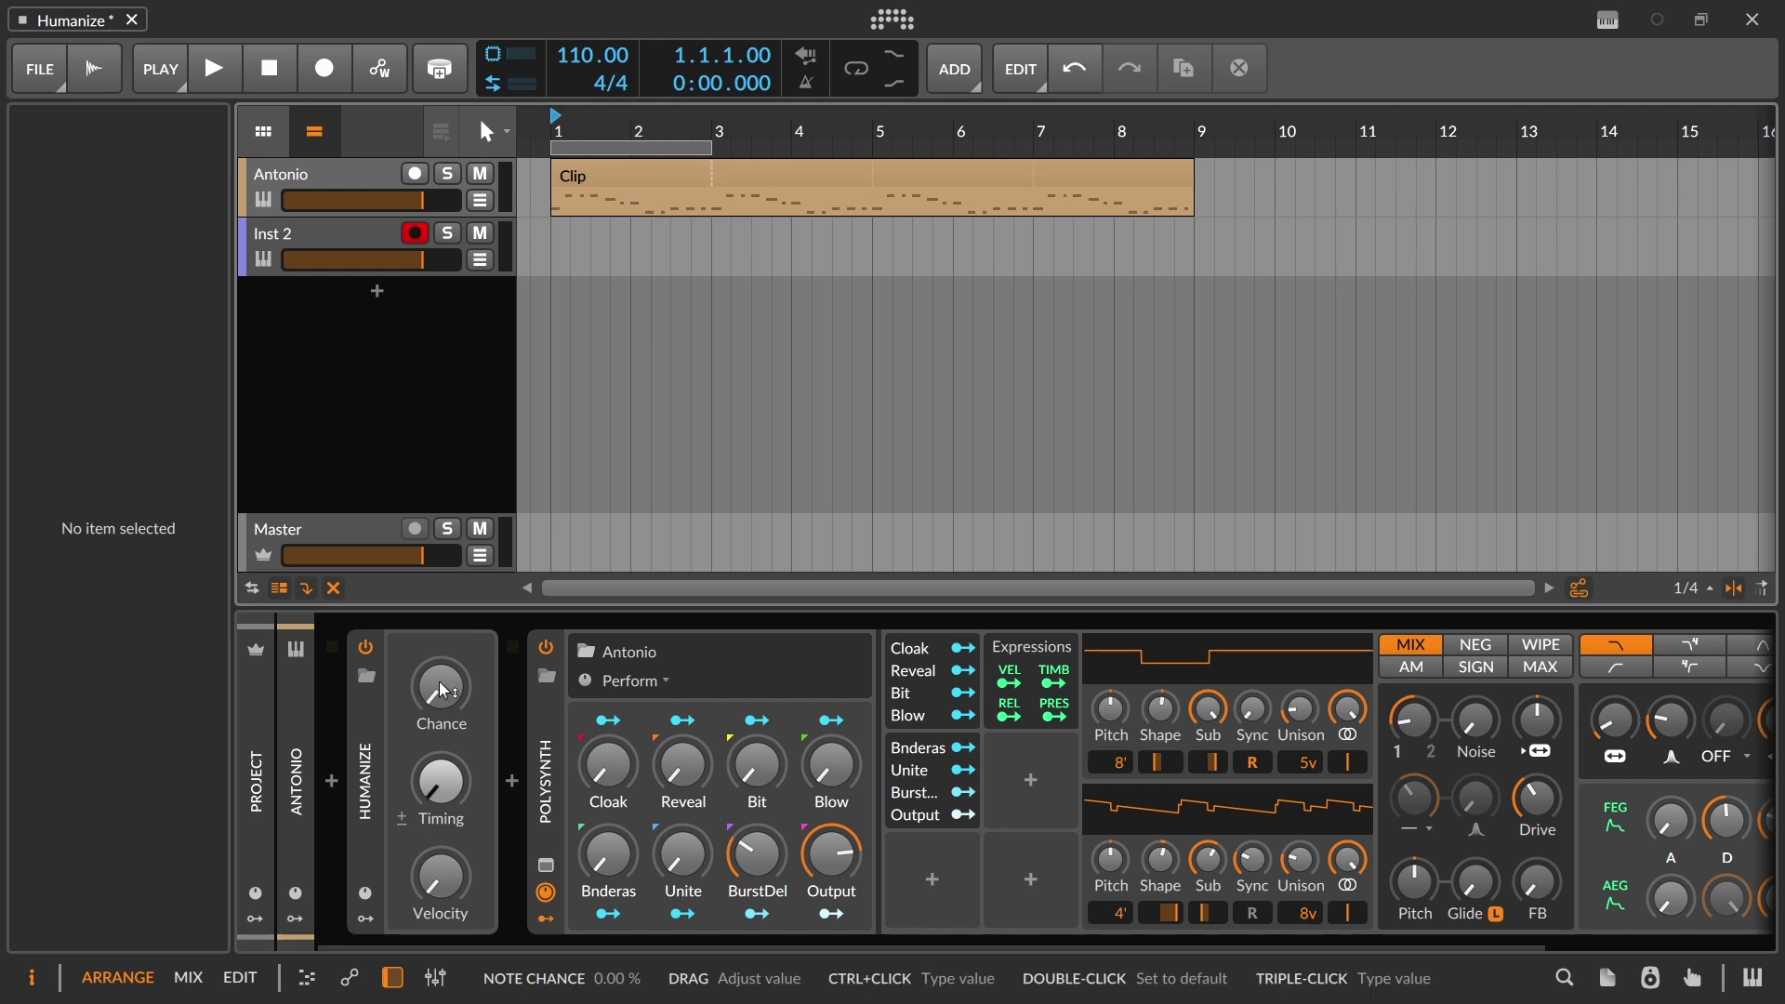